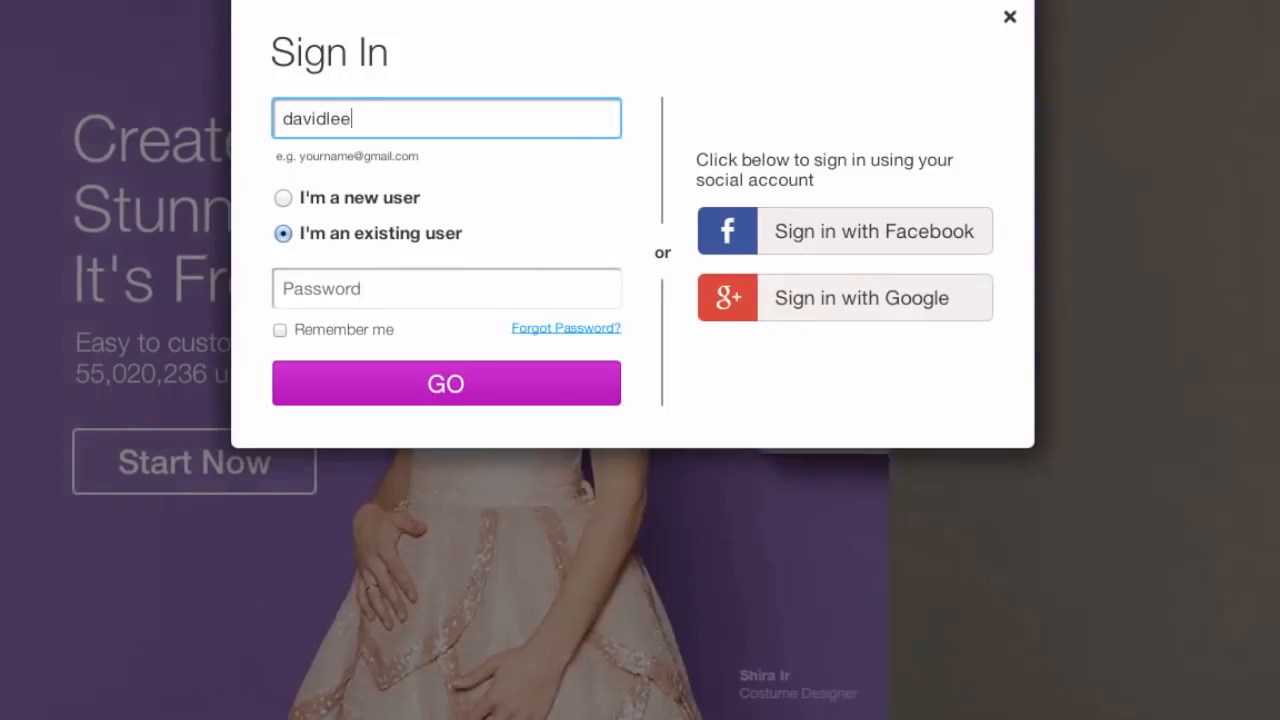
Step: Sign in to Wix as an existing user by entering the account password
click(289, 201)
click(295, 284)
text(*********)
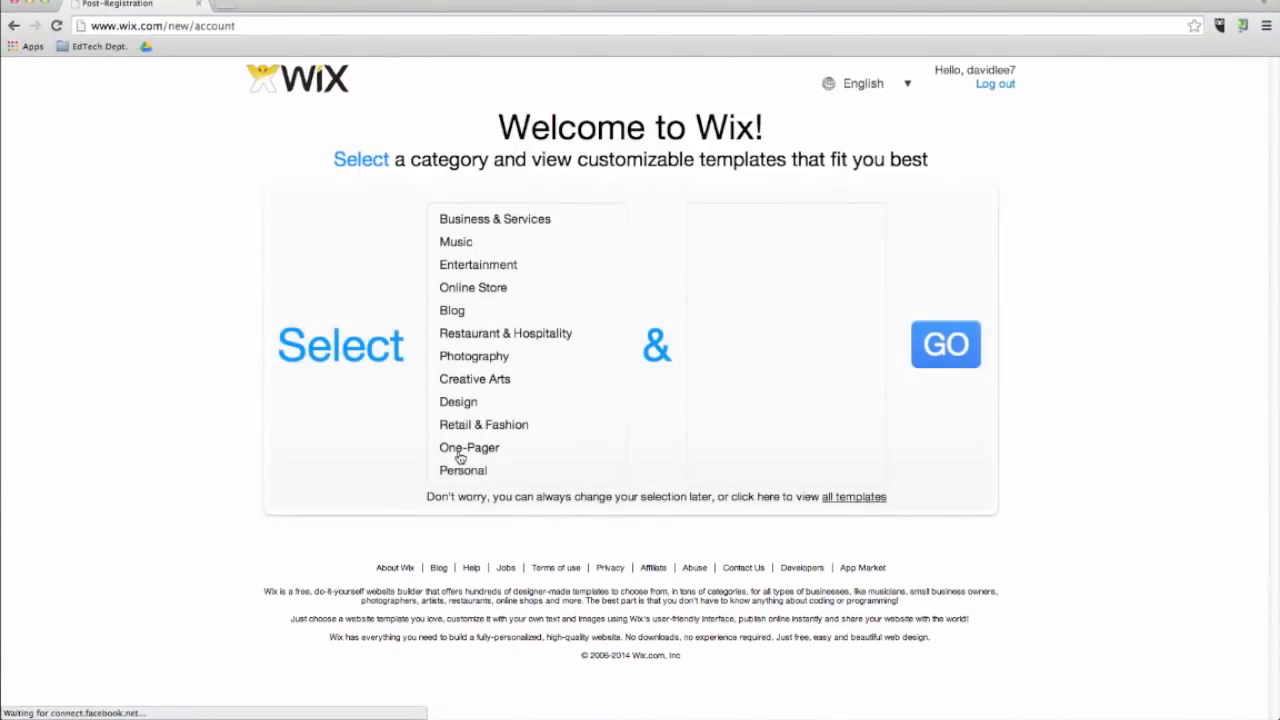
Step: Choose the Community & Education category and scroll the template gallery to Preschool
mouse_move(530, 223)
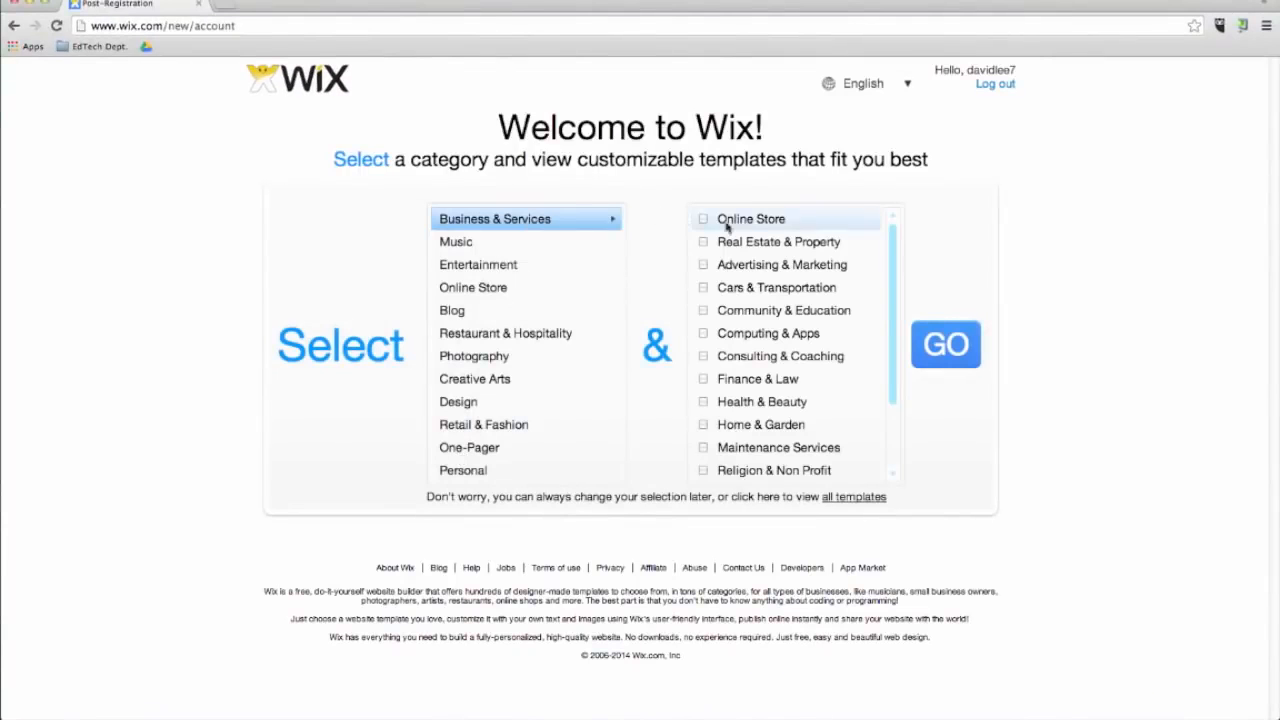
click(760, 310)
click(953, 345)
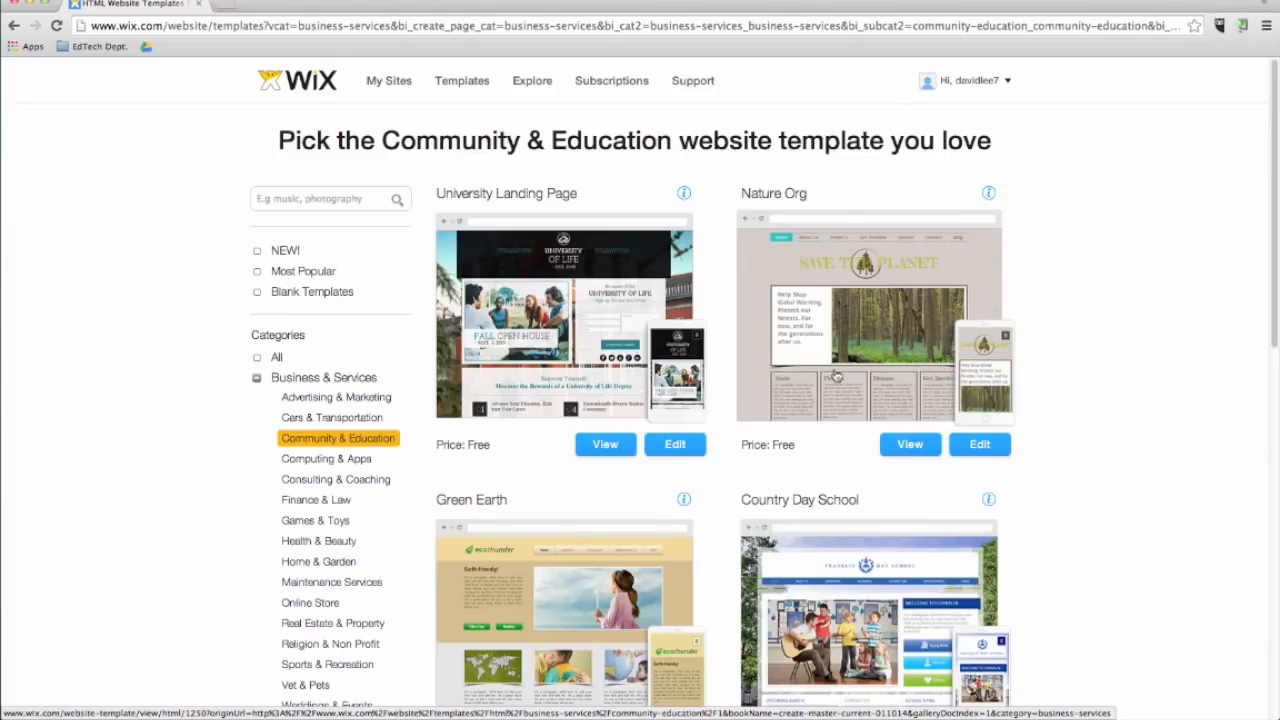
scroll(764, 389, down, 2)
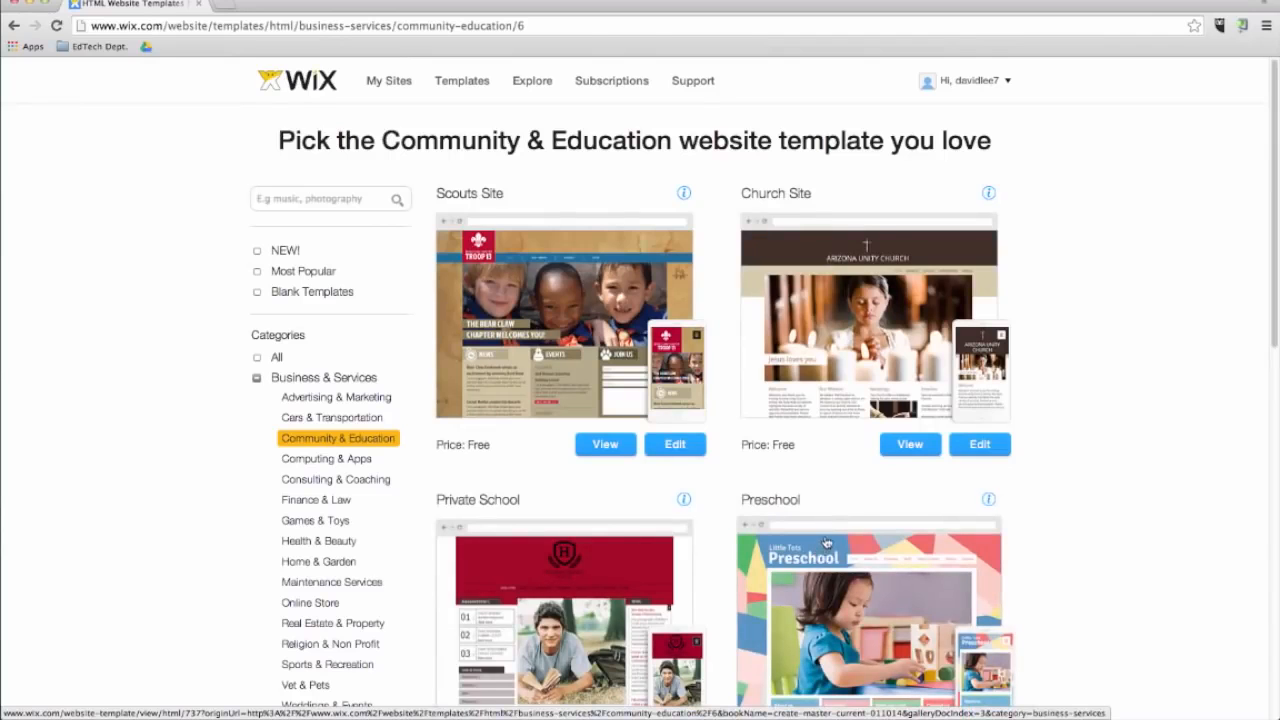
scroll(1034, 500, down, 2)
scroll(1034, 500, down, 3)
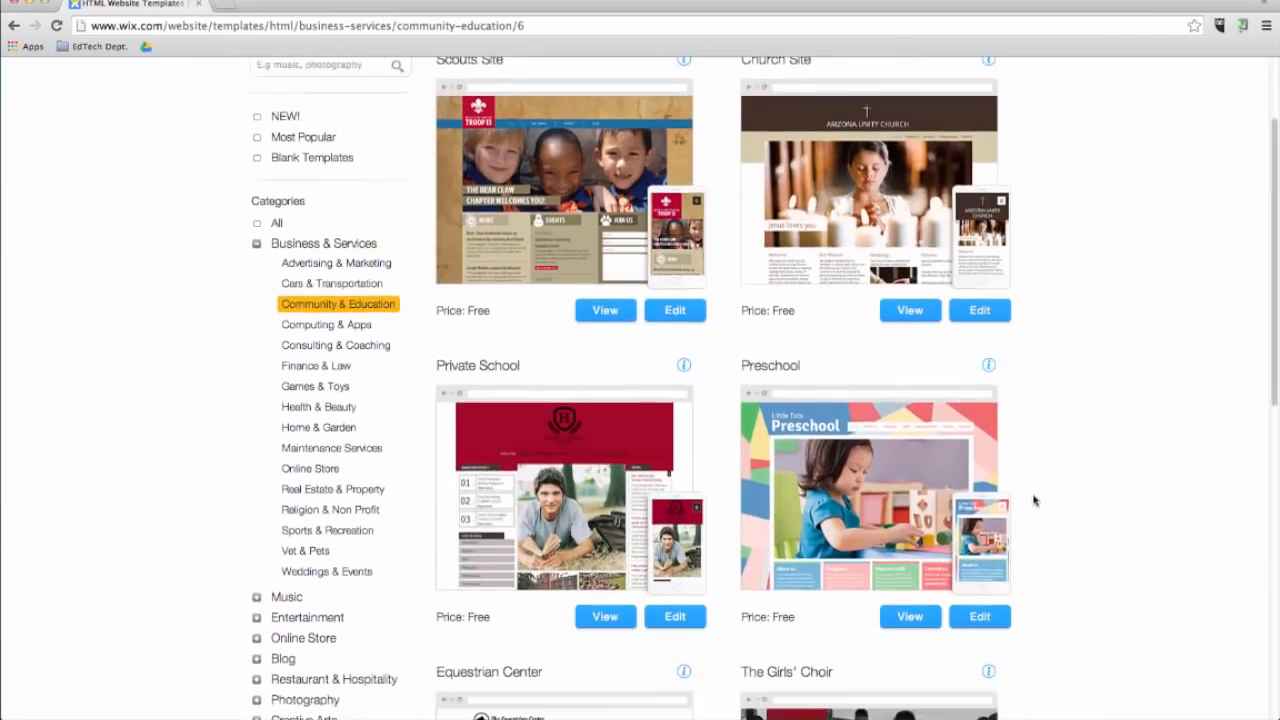
scroll(1034, 508, down, 4)
scroll(1034, 508, up, 2)
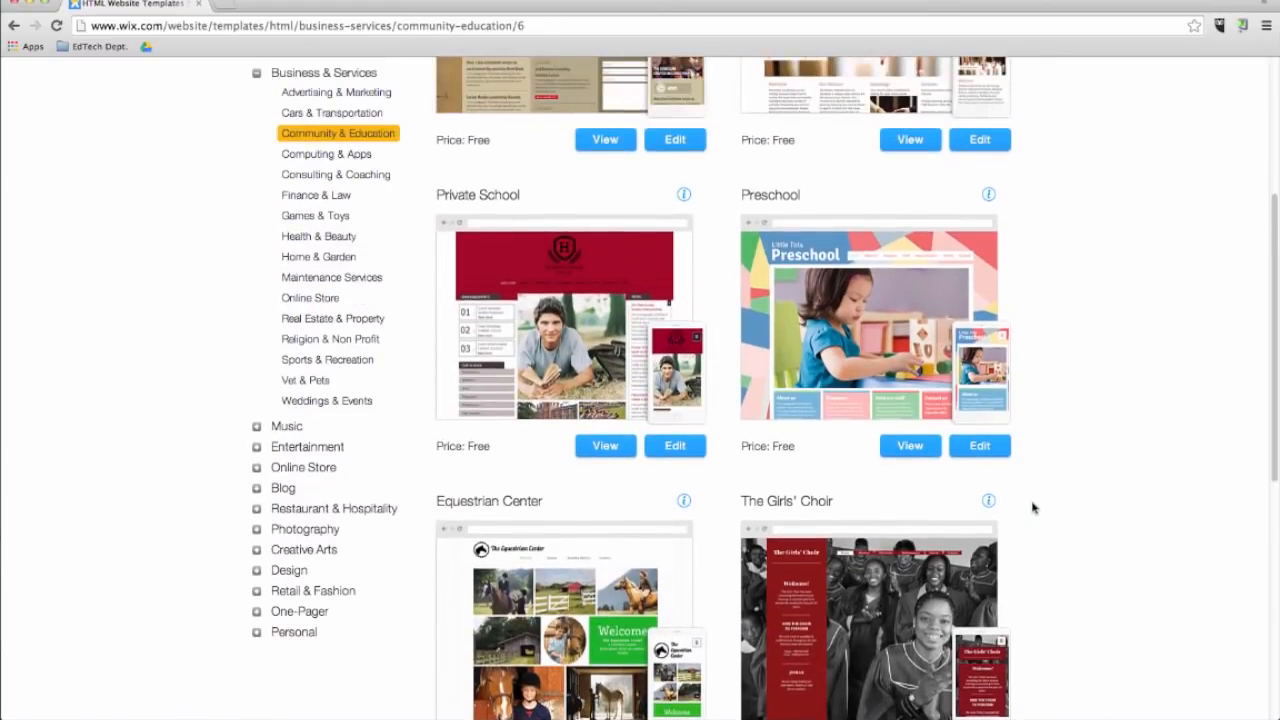
Step: Preview the Preschool template's Programs, Staff and Contact pages, then start editing it
click(916, 456)
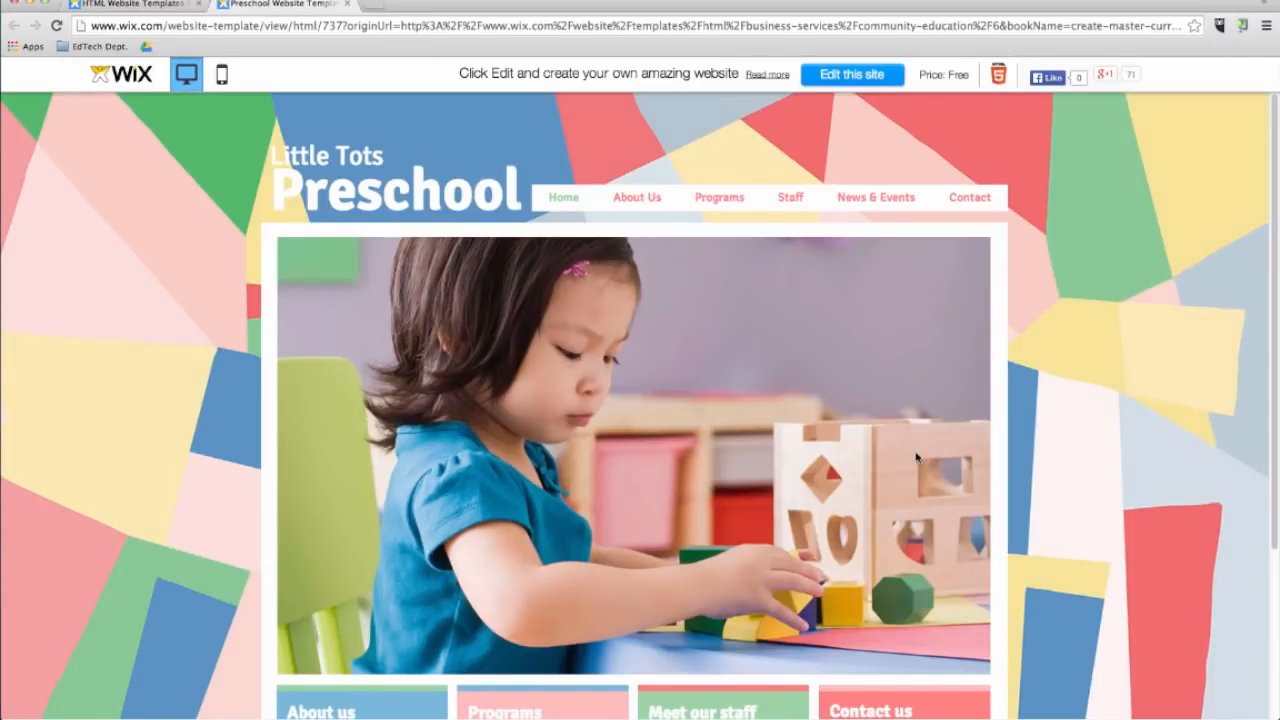
scroll(1266, 363, down, 5)
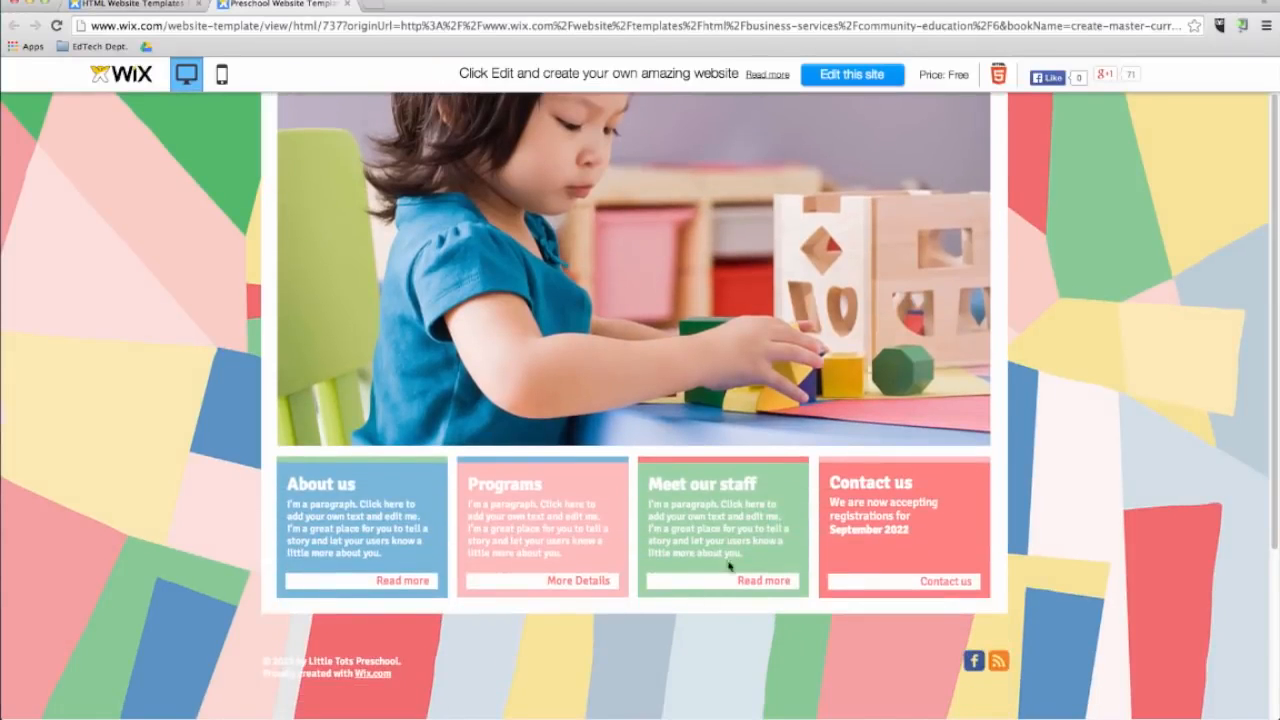
click(598, 582)
click(790, 197)
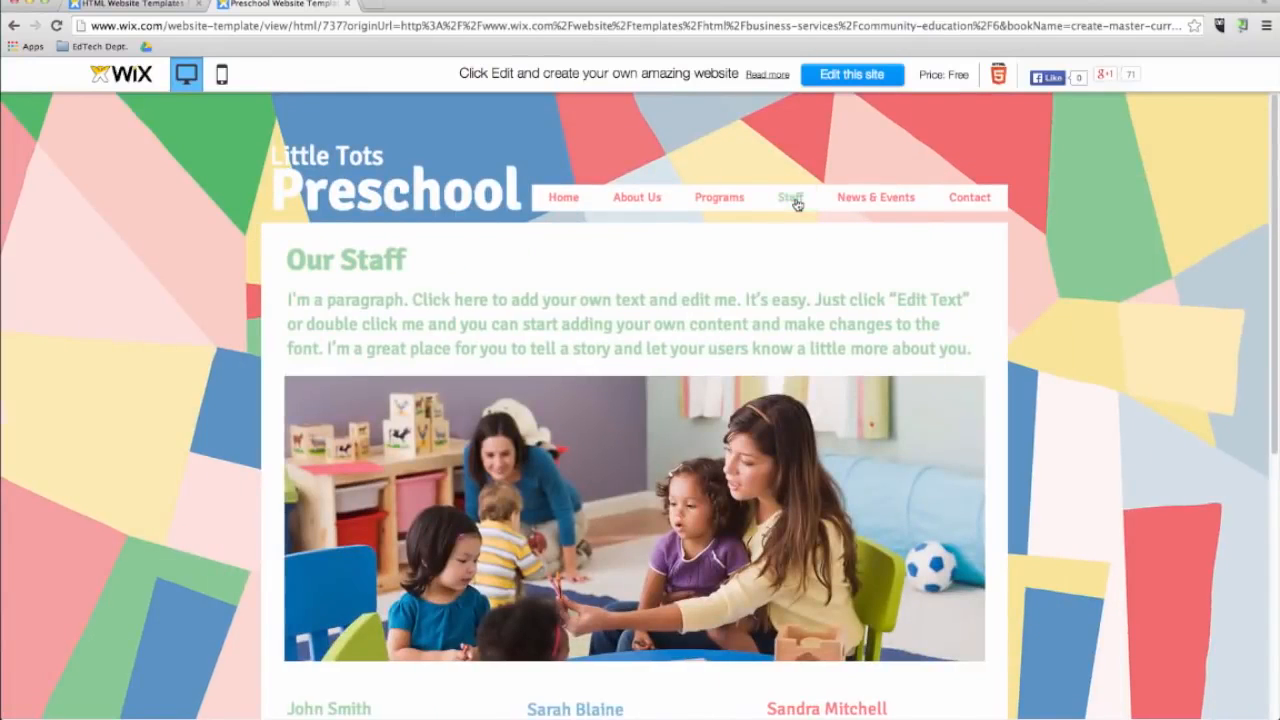
click(964, 199)
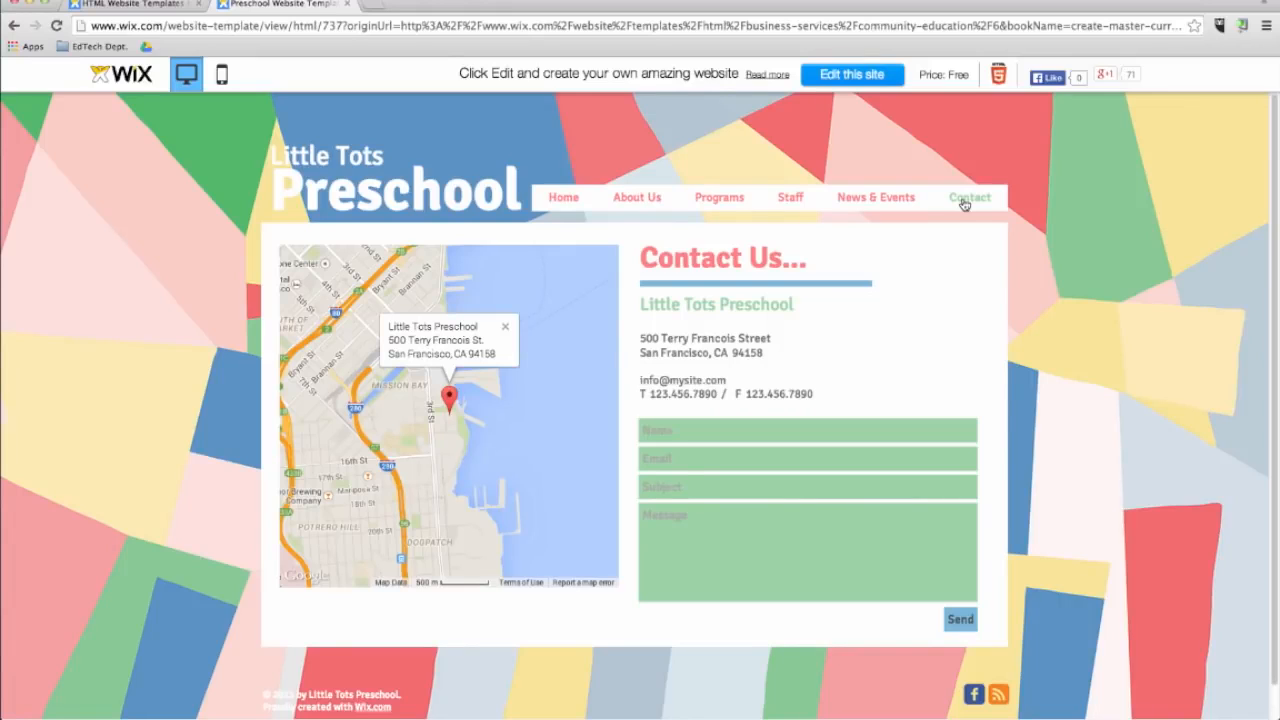
click(843, 80)
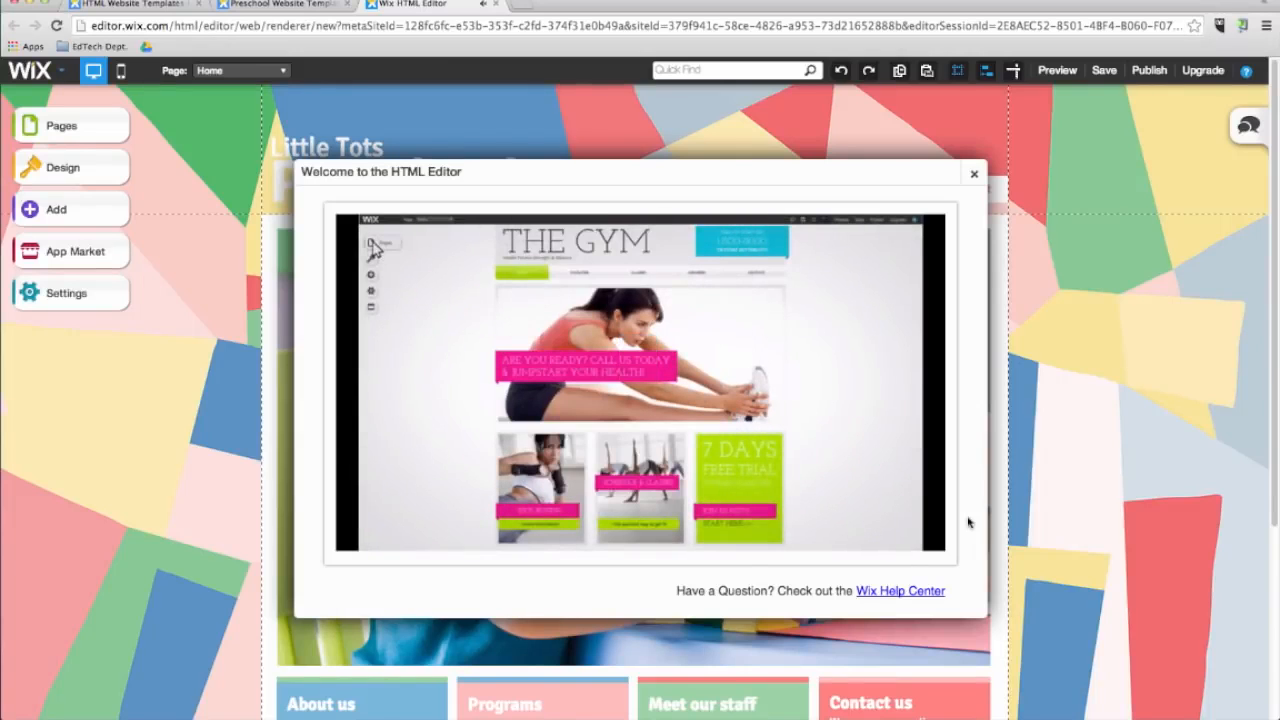
Step: Close the welcome video, then nudge the Home slideshow sideways and the menu bar down
click(974, 173)
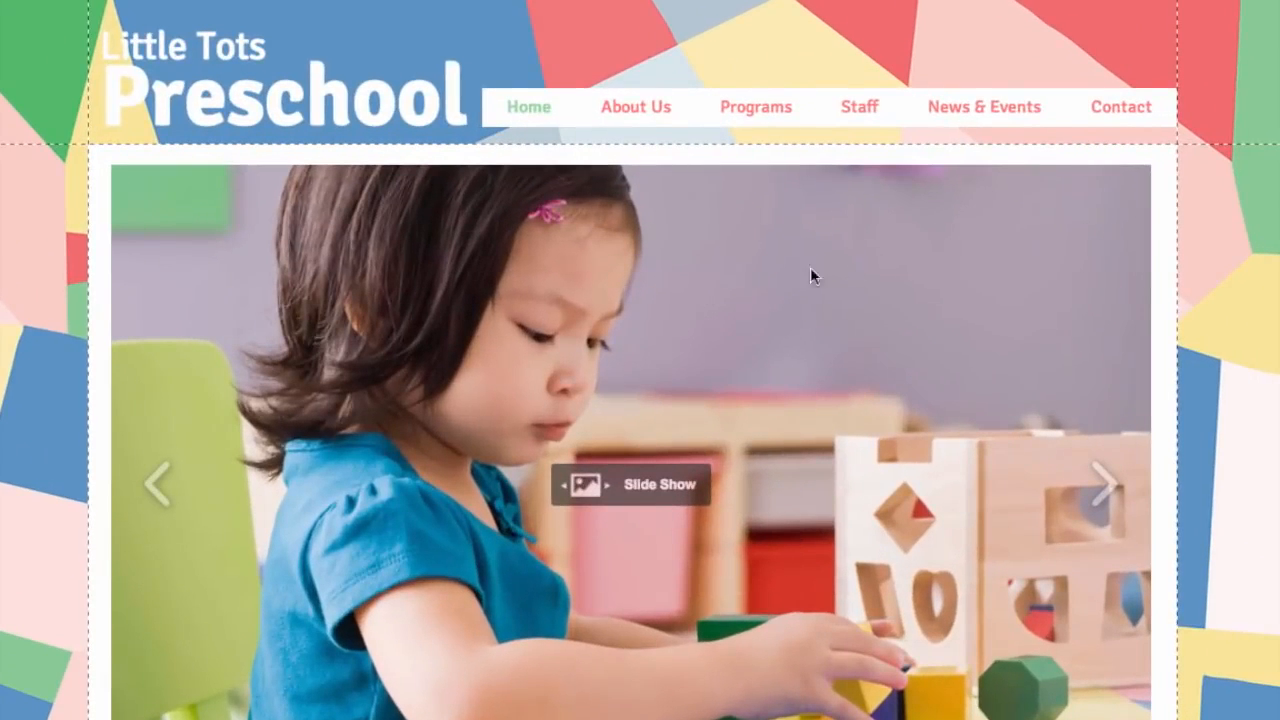
drag(811, 270, 697, 279)
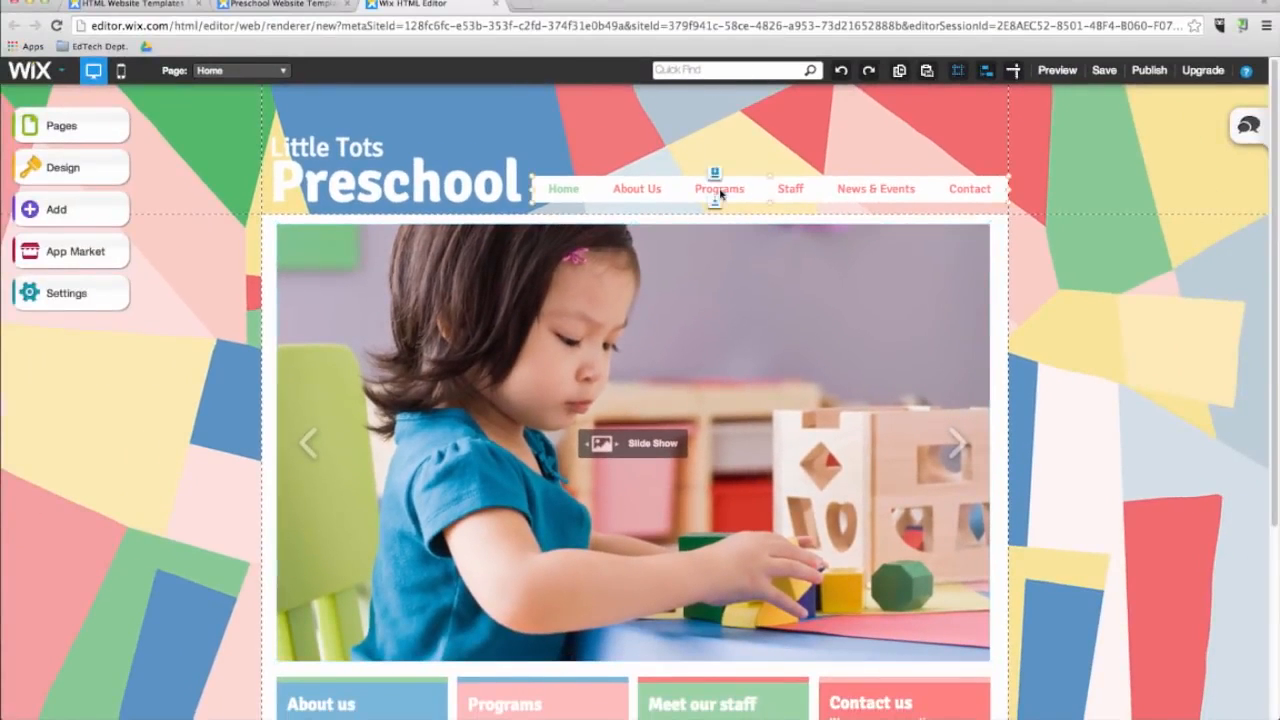
mouse_move(720, 192)
mouse_down()
mouse_move(718, 246)
mouse_move(720, 184)
mouse_up()
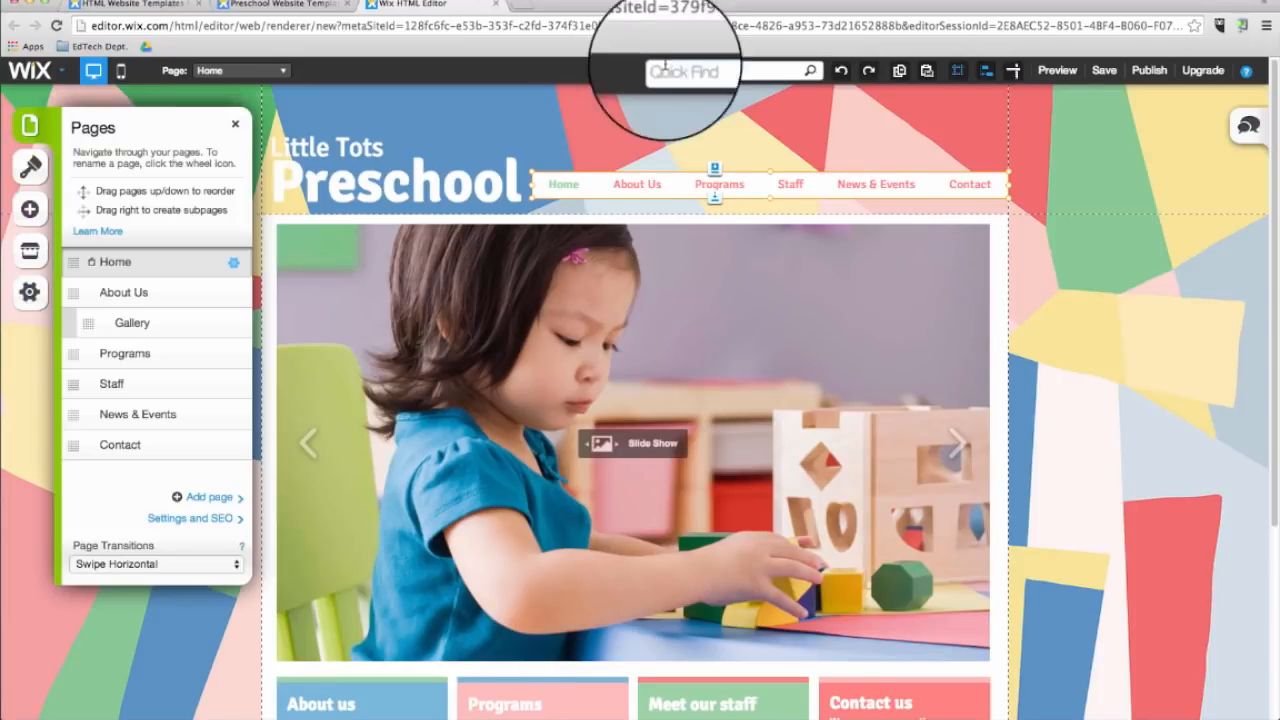
Step: Show the Pages list, search 'contact' and clear it, then toggle gridlines off and on
click(677, 68)
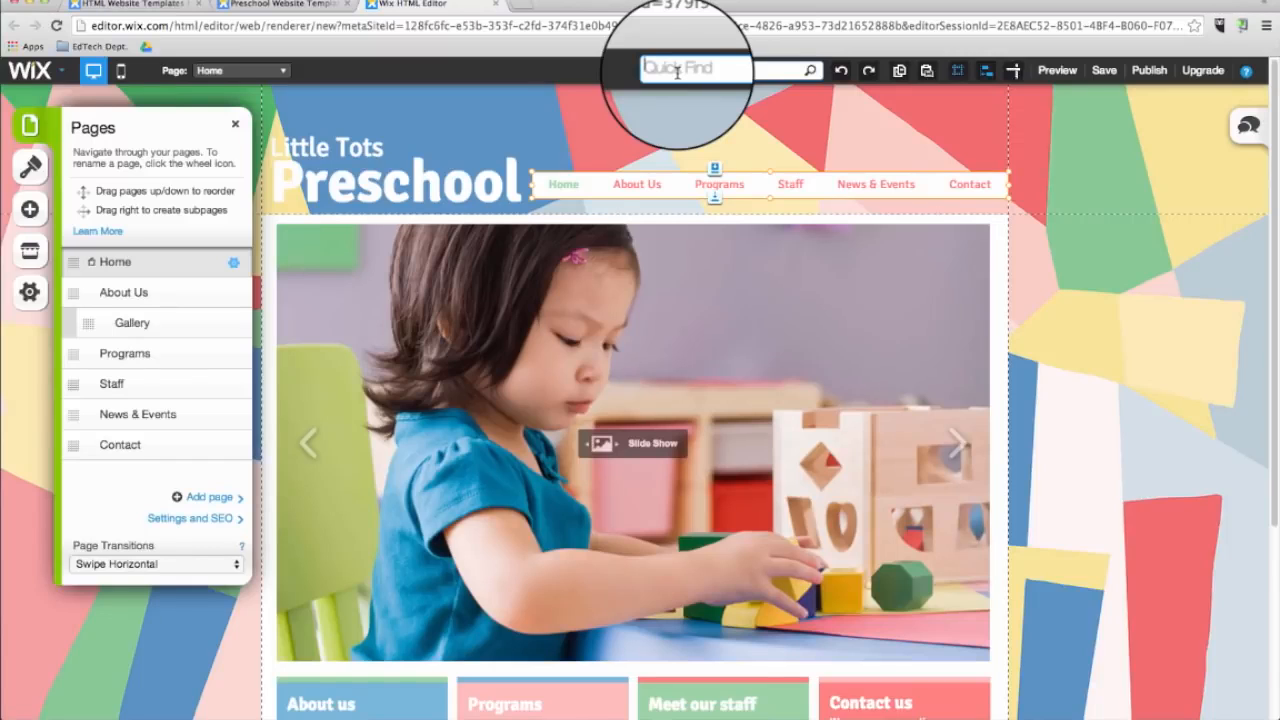
text(contact)
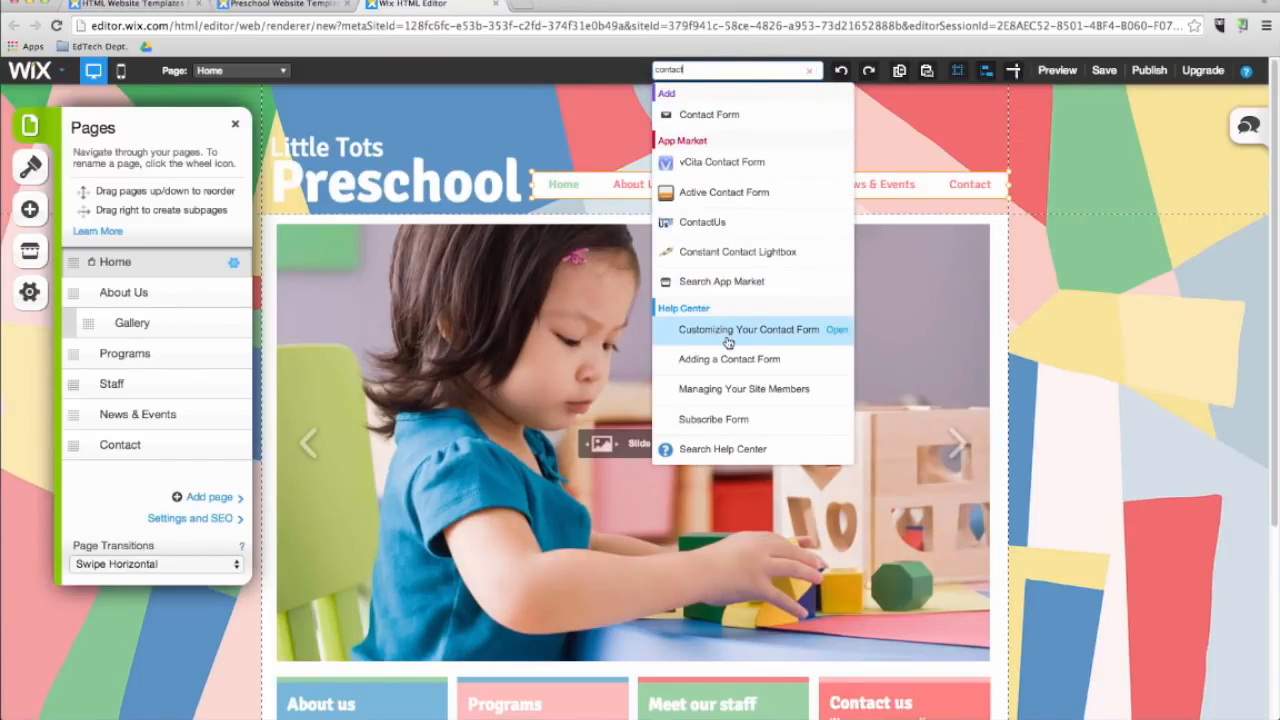
click(809, 71)
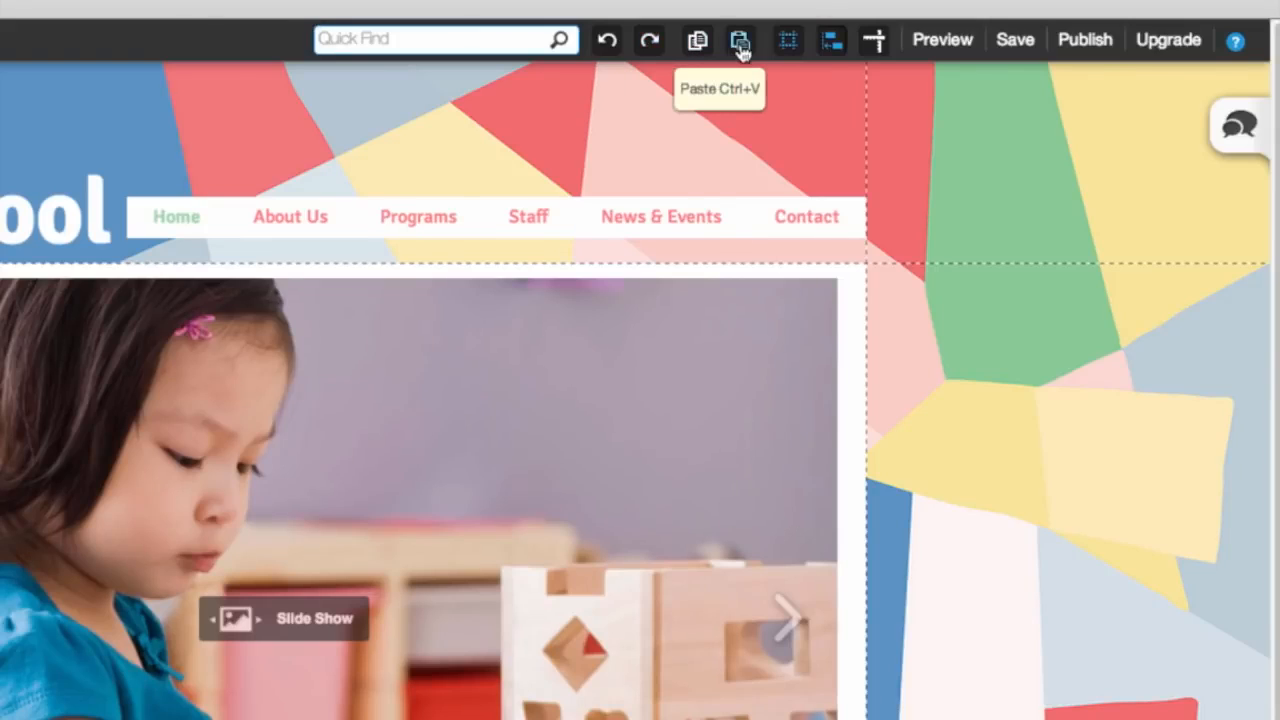
click(793, 50)
click(793, 50)
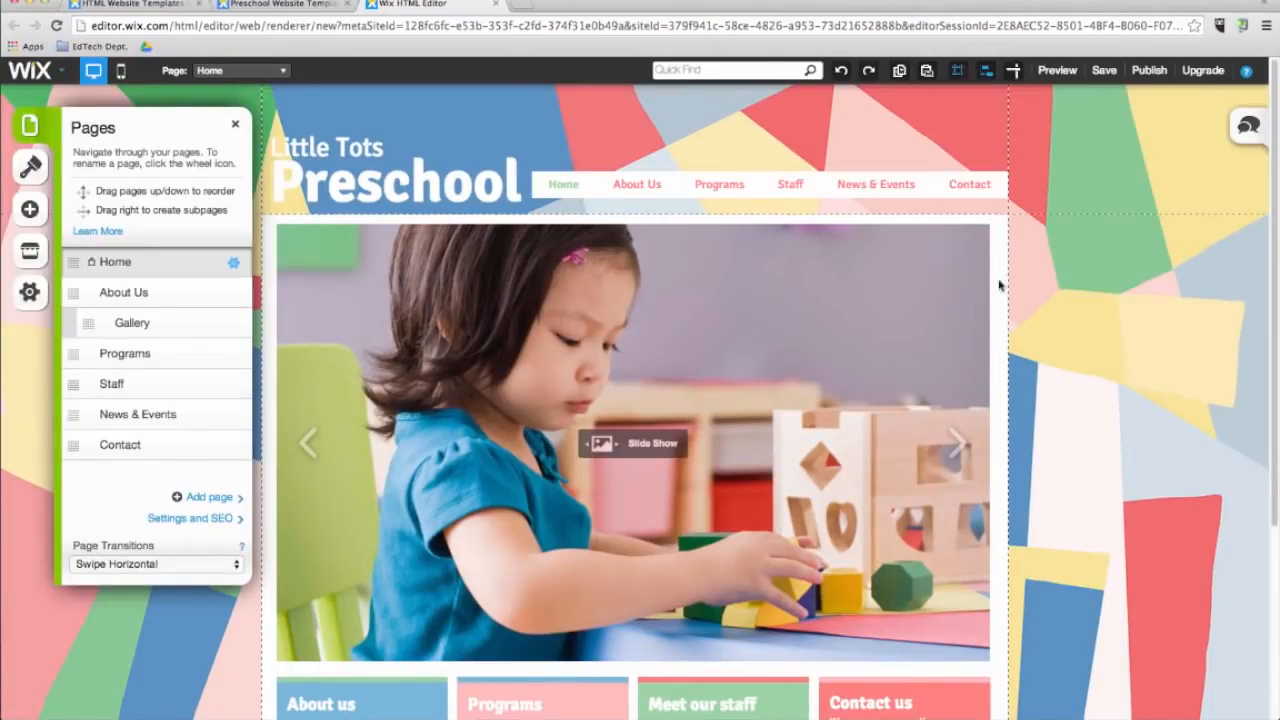
scroll(1050, 344, down, 5)
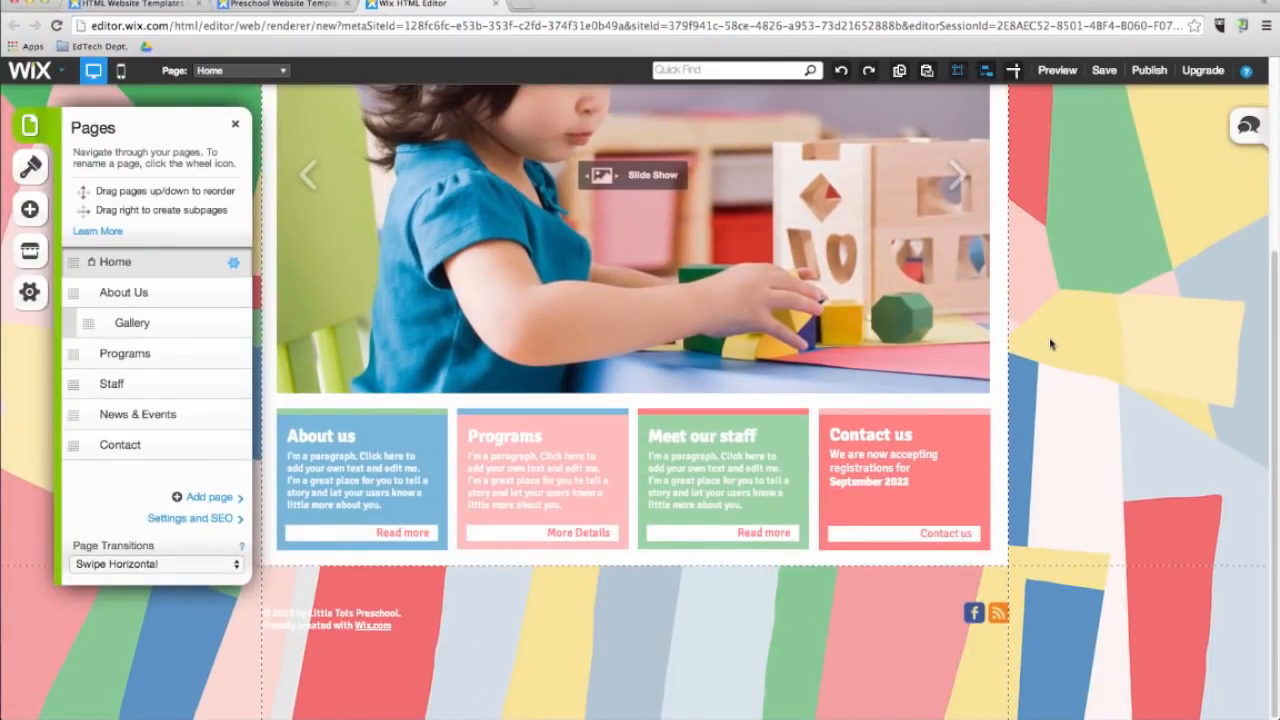
scroll(1050, 344, up, 5)
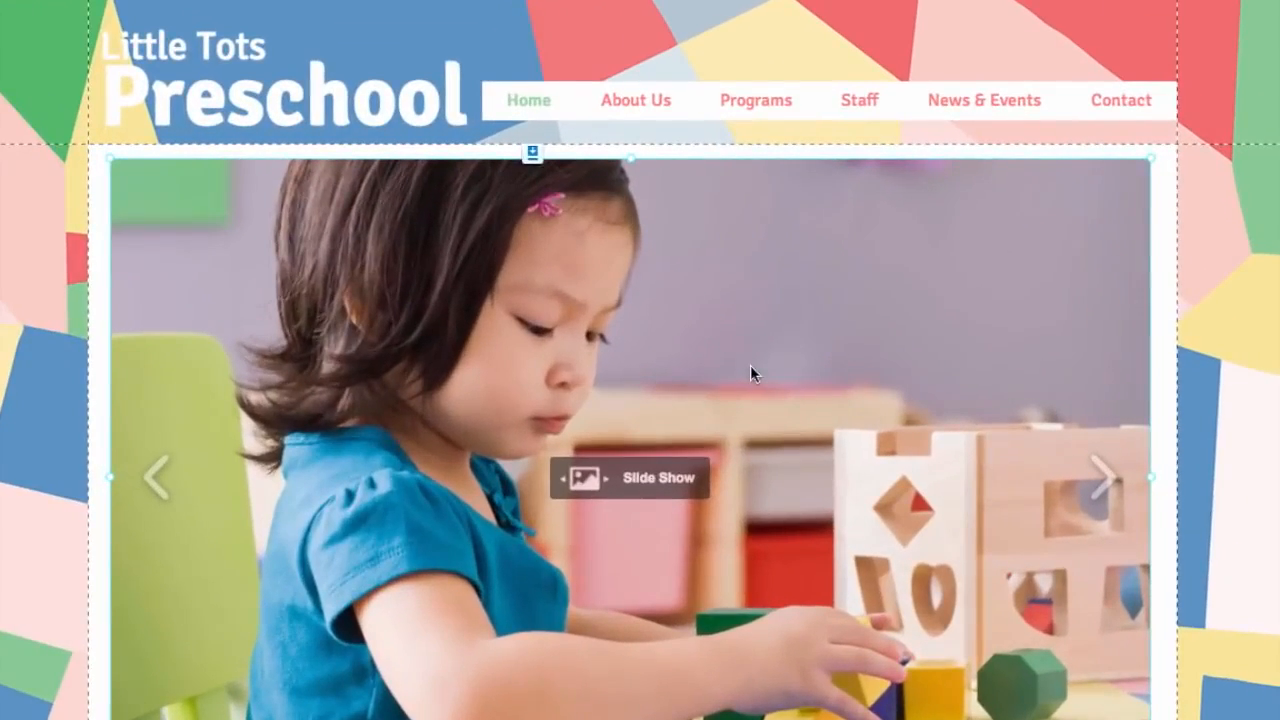
Step: Reposition the Home slideshow and shift the Programs paragraph slightly right
mouse_move(726, 369)
mouse_down()
mouse_move(739, 363)
mouse_move(709, 366)
mouse_move(748, 368)
mouse_up()
scroll(713, 382, down, 3)
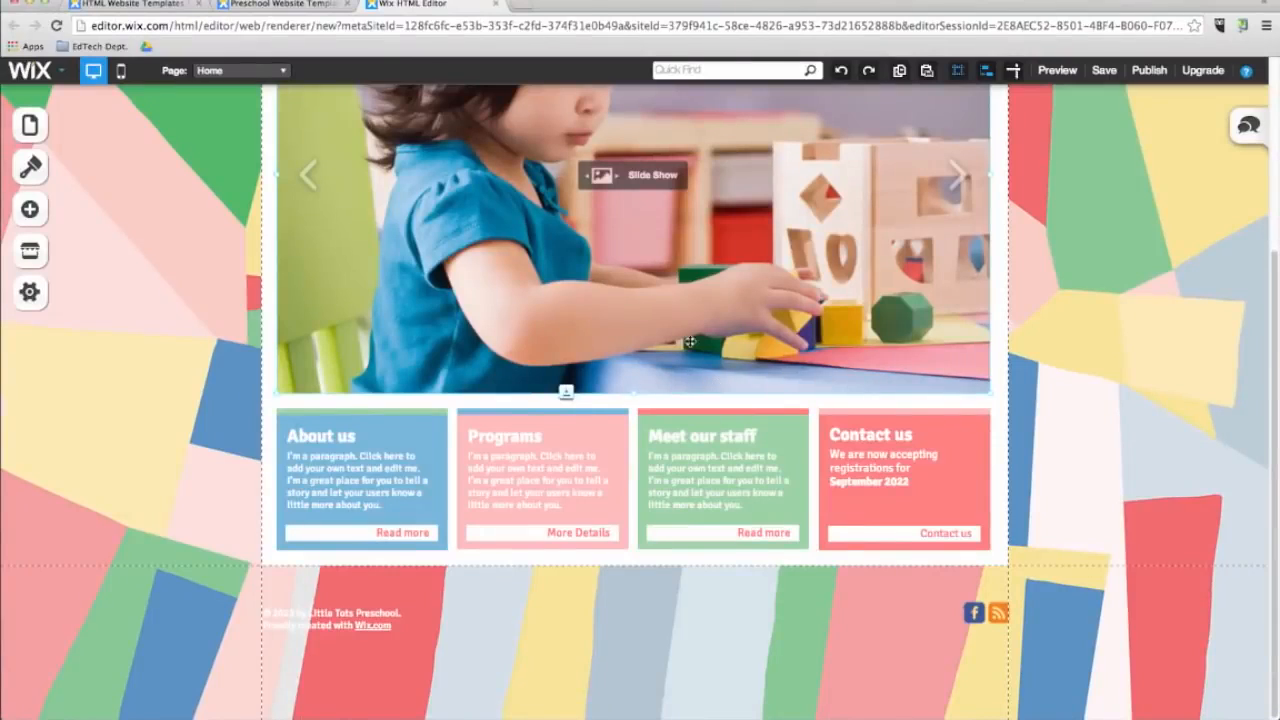
click(489, 438)
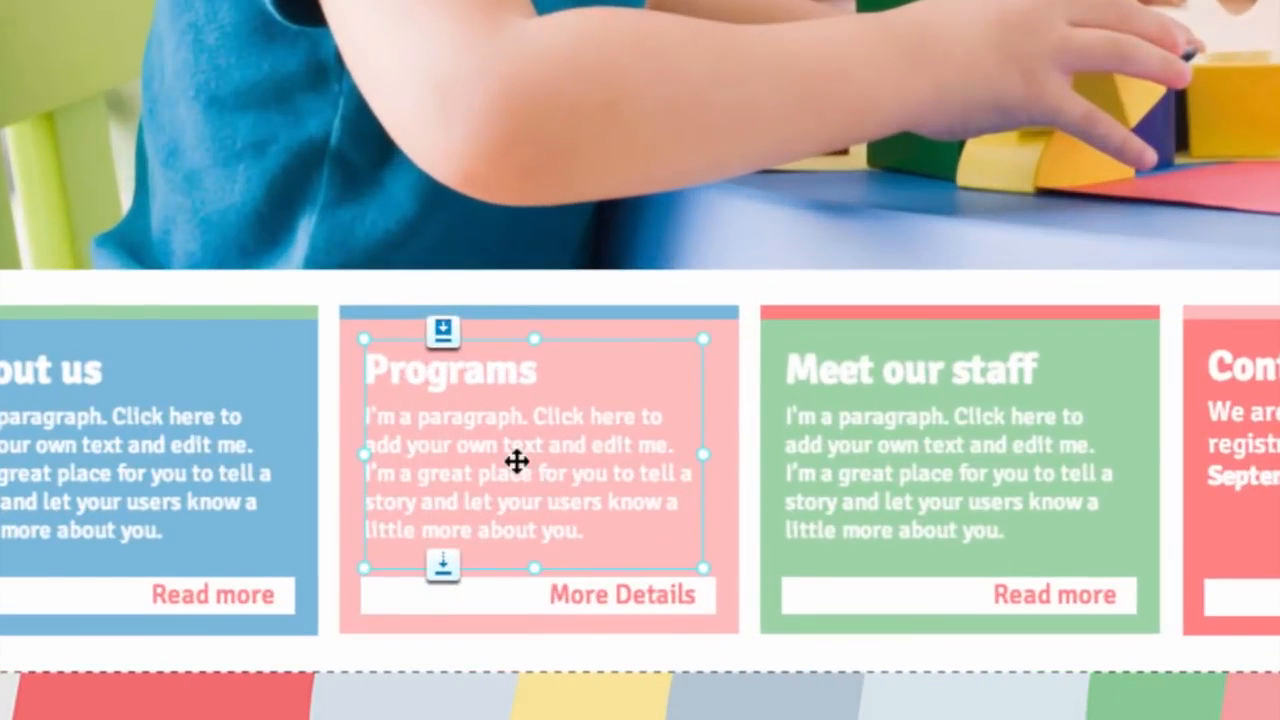
mouse_move(516, 461)
mouse_down()
mouse_move(529, 449)
mouse_move(524, 458)
mouse_up()
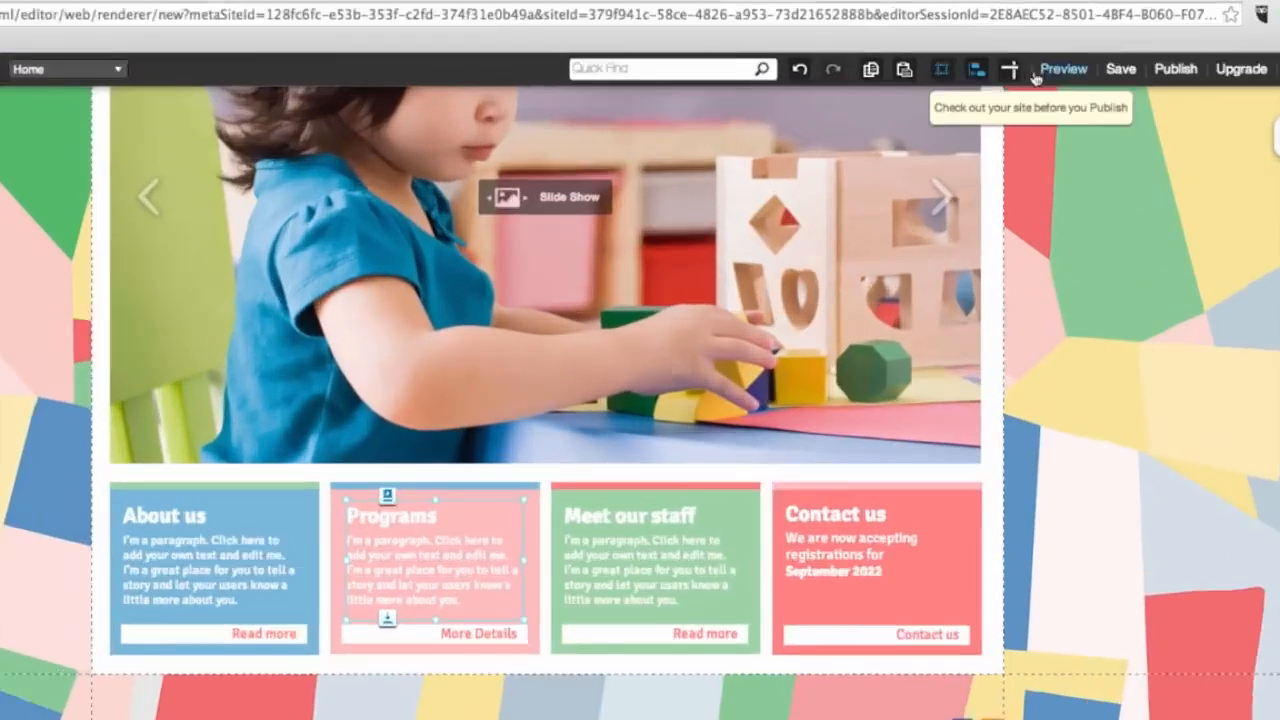
Step: Turn on rulers and guides, then preview the site
click(1007, 73)
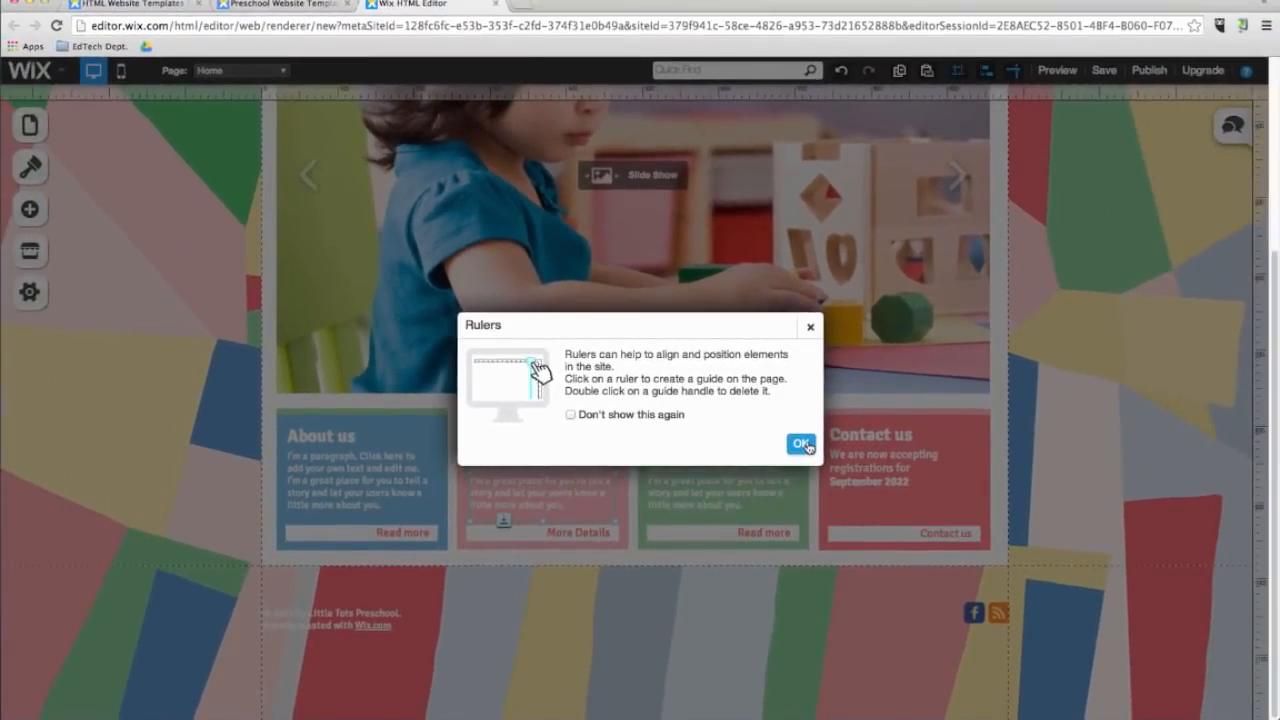
click(801, 444)
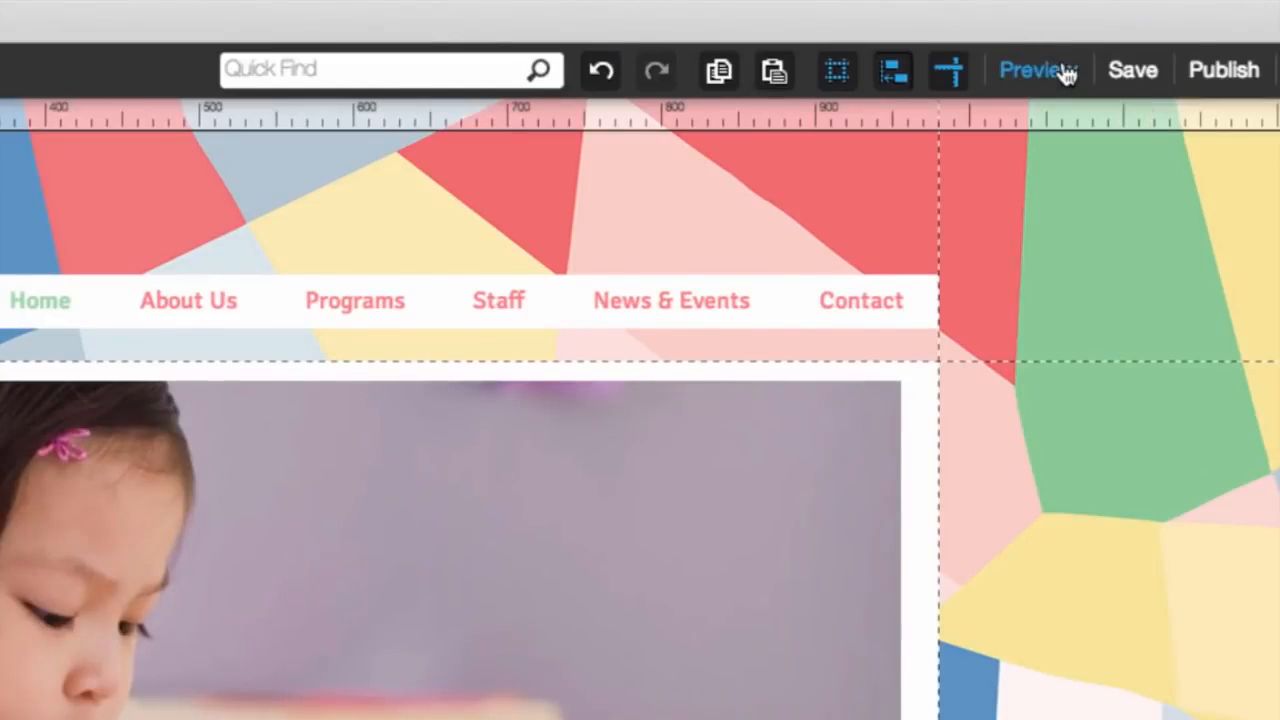
click(1066, 72)
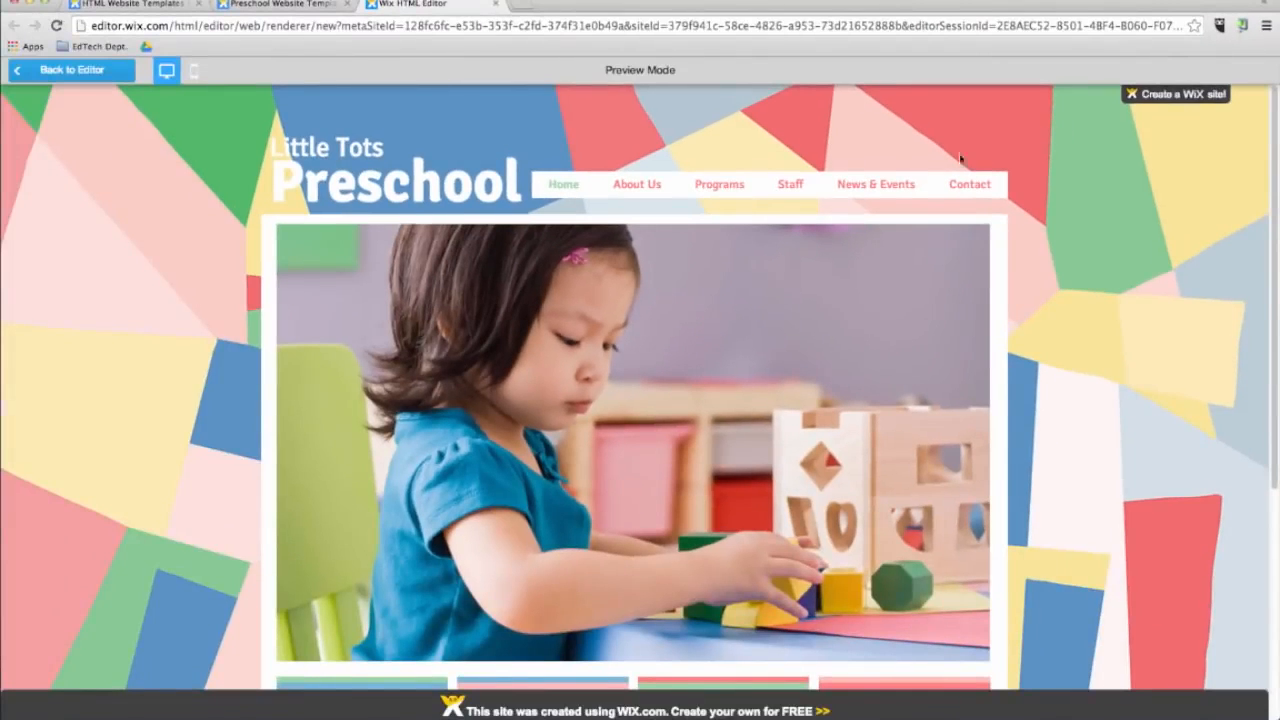
Step: In preview, open Gallery under About Us, view two enlarged photos, then return to the editor
mouse_move(636, 186)
click(636, 214)
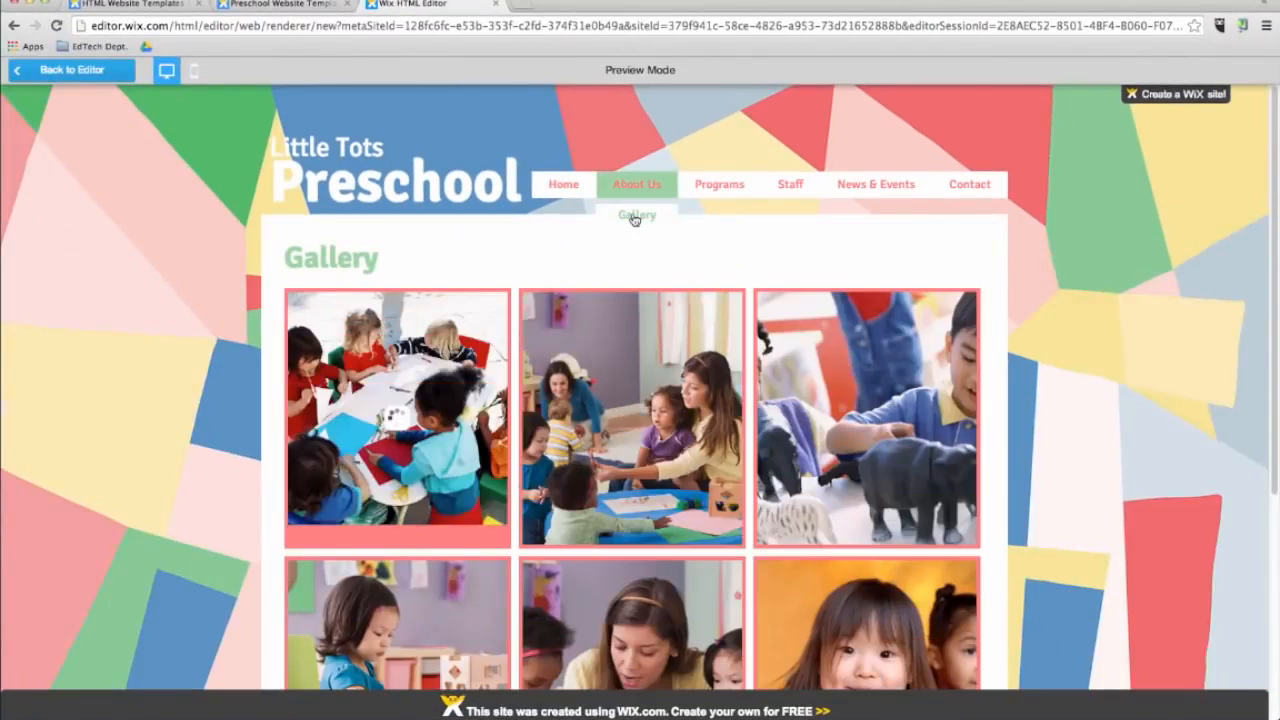
click(620, 400)
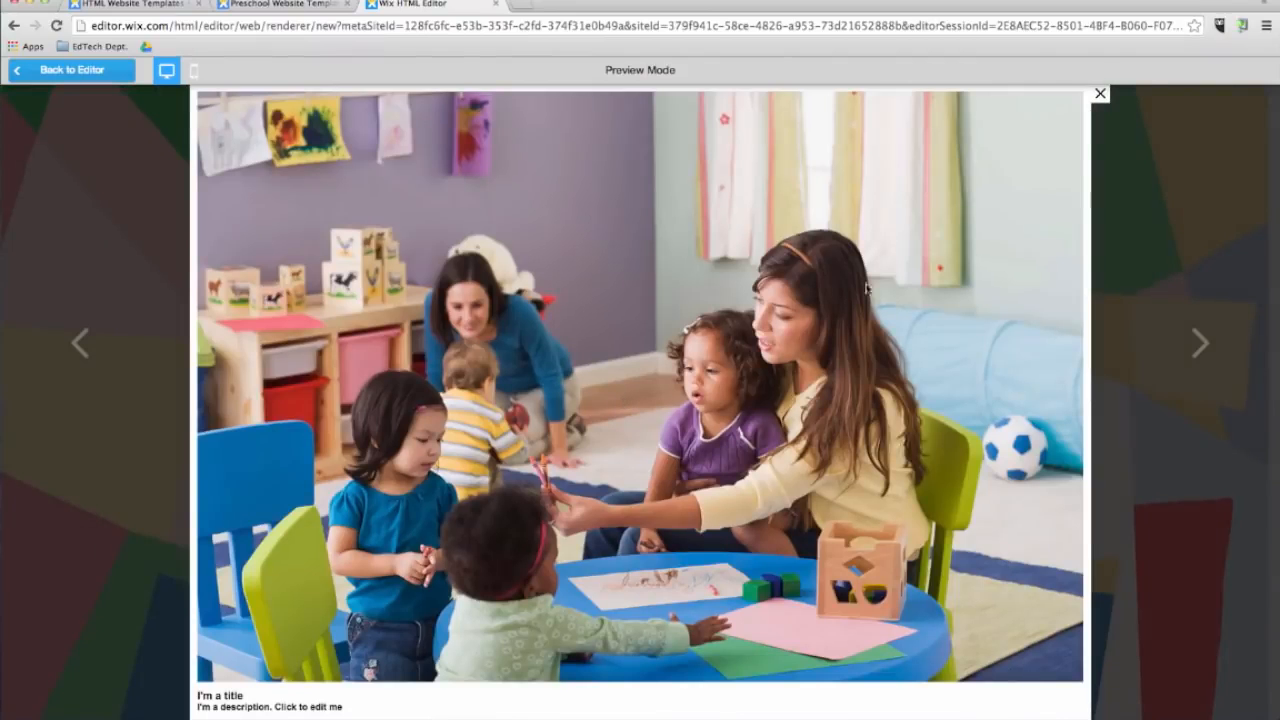
click(1101, 94)
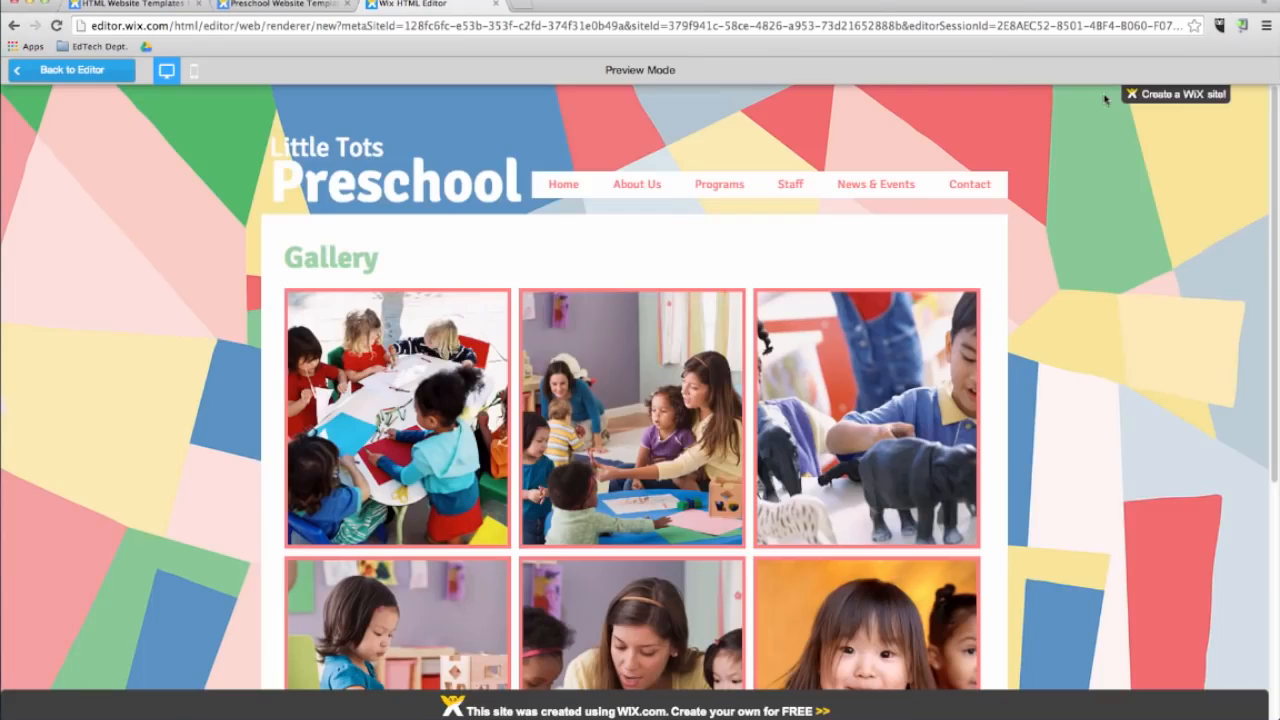
scroll(921, 410, down, 3)
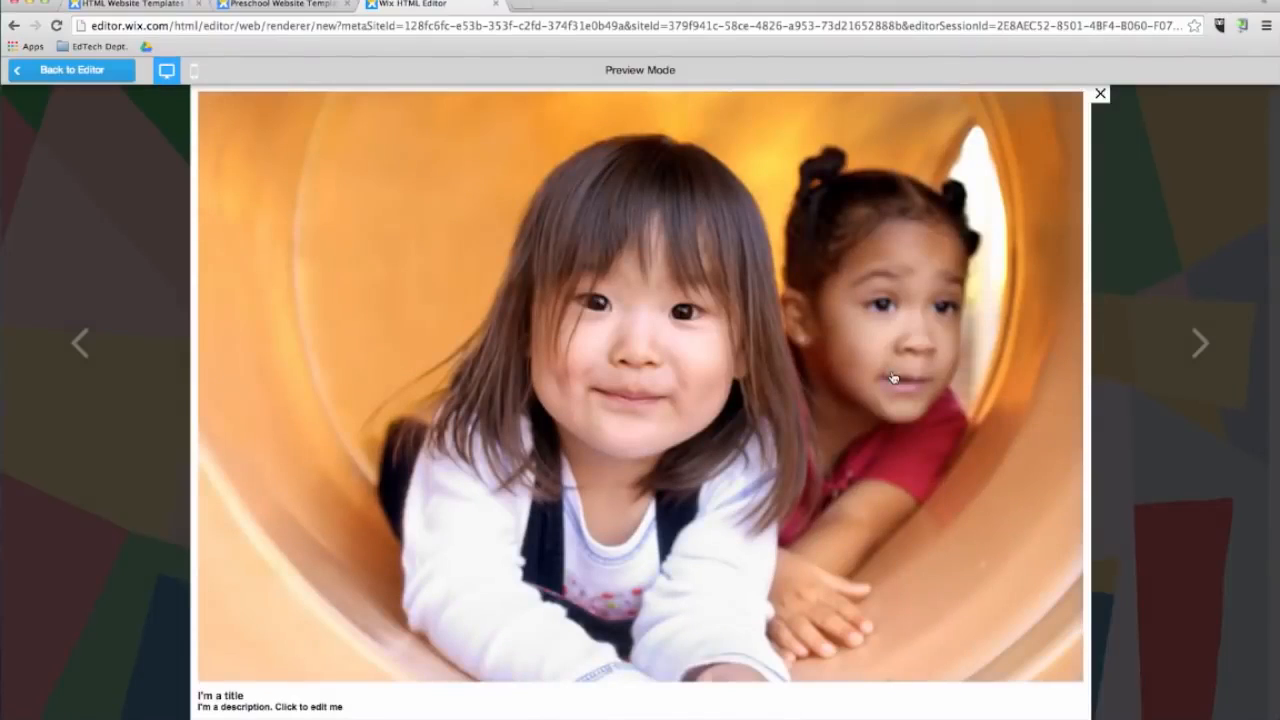
click(1094, 93)
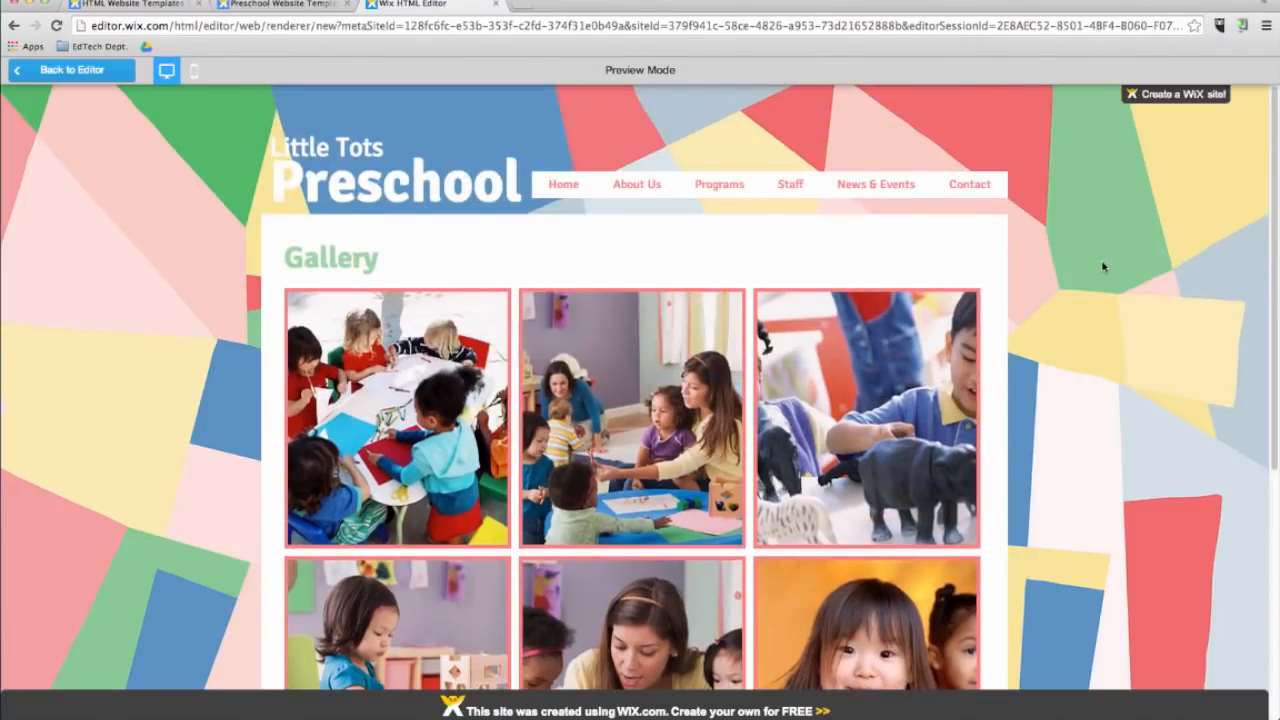
click(118, 72)
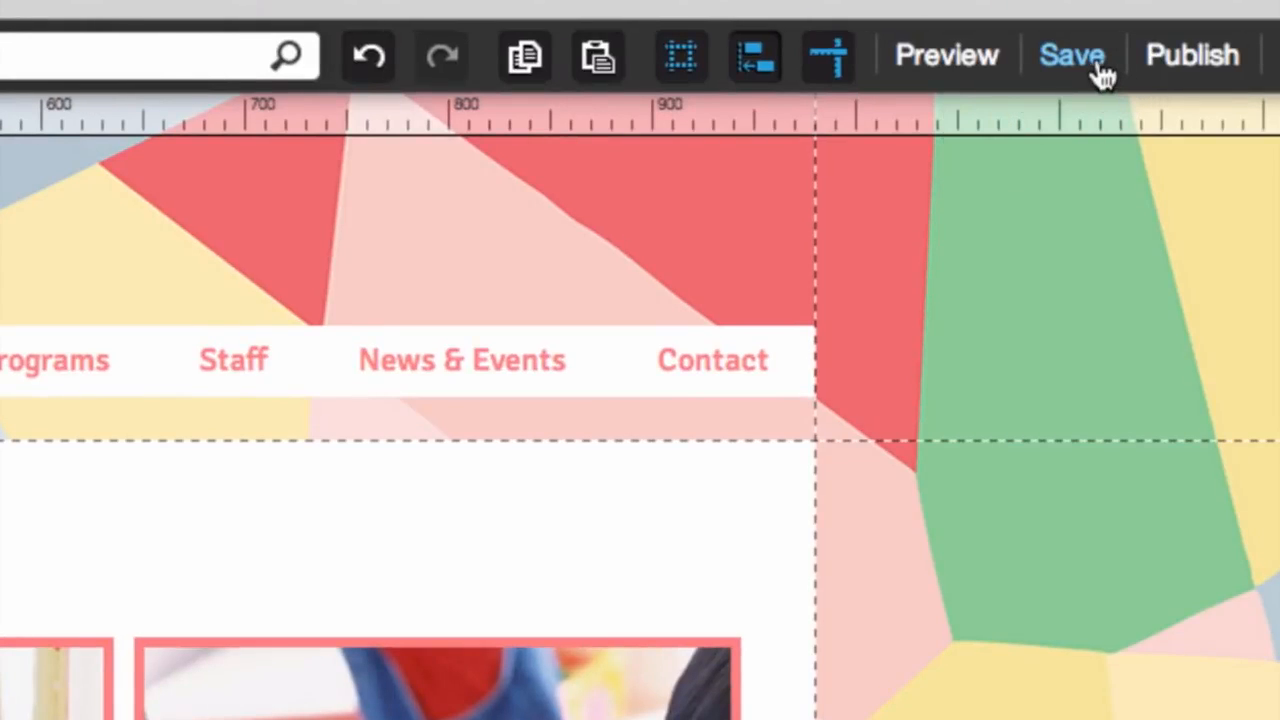
Step: Save the site under the name 'classsite' and dismiss the confirmation
click(1100, 75)
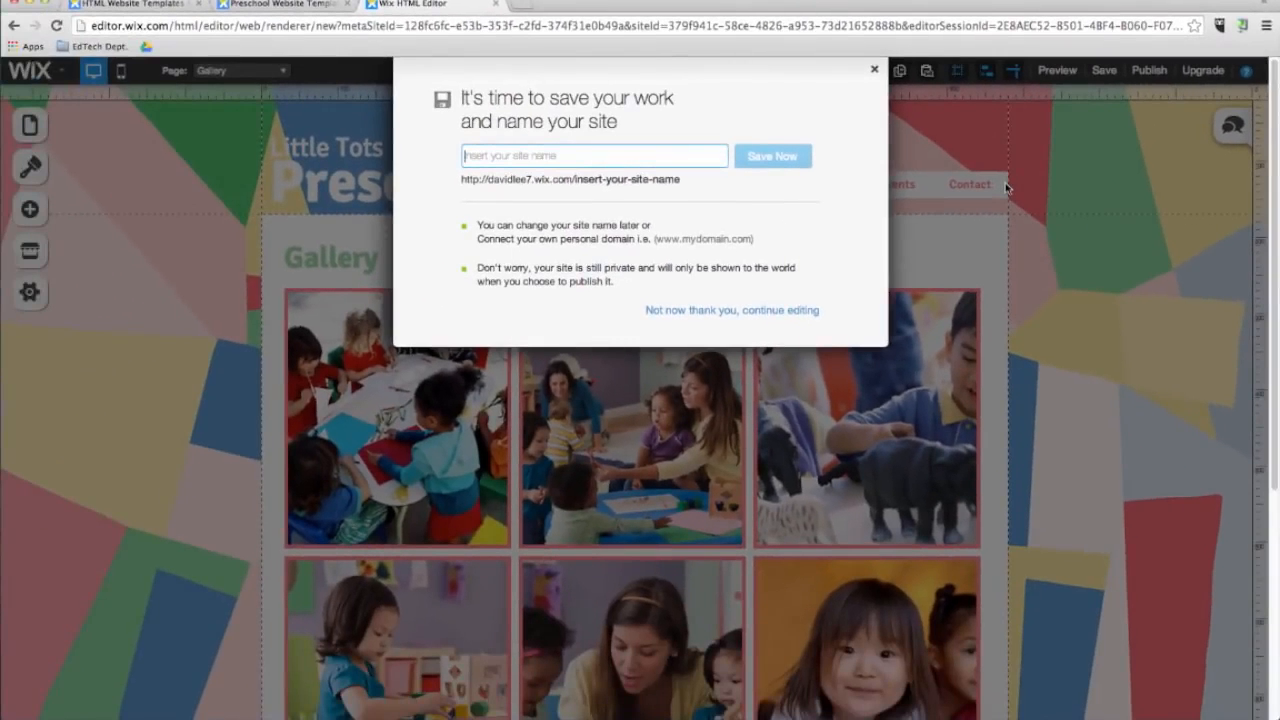
text(classsite)
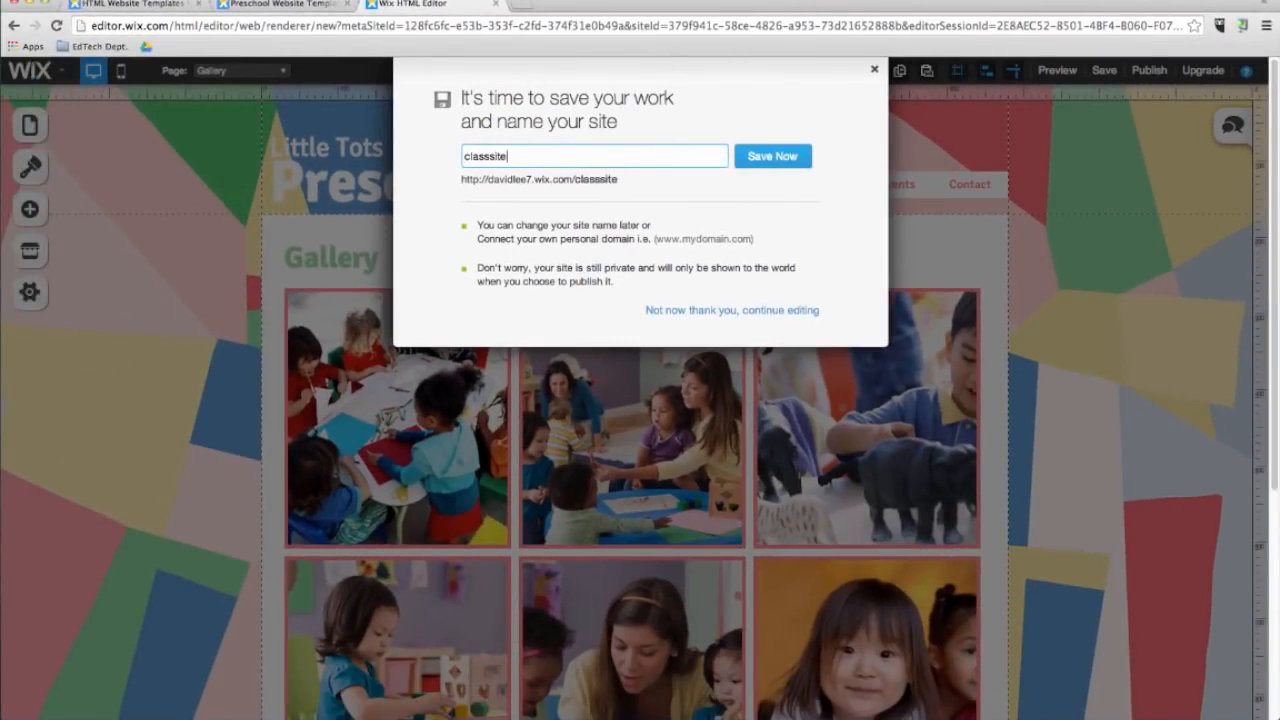
click(771, 164)
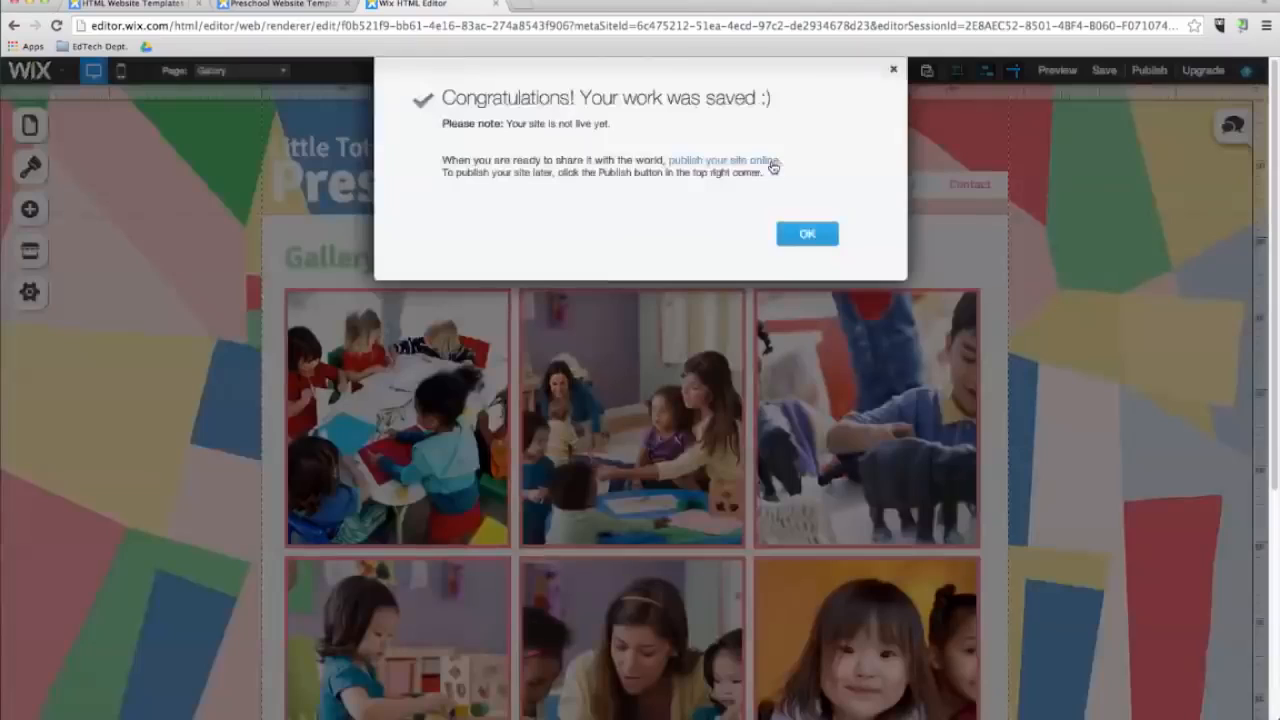
click(816, 237)
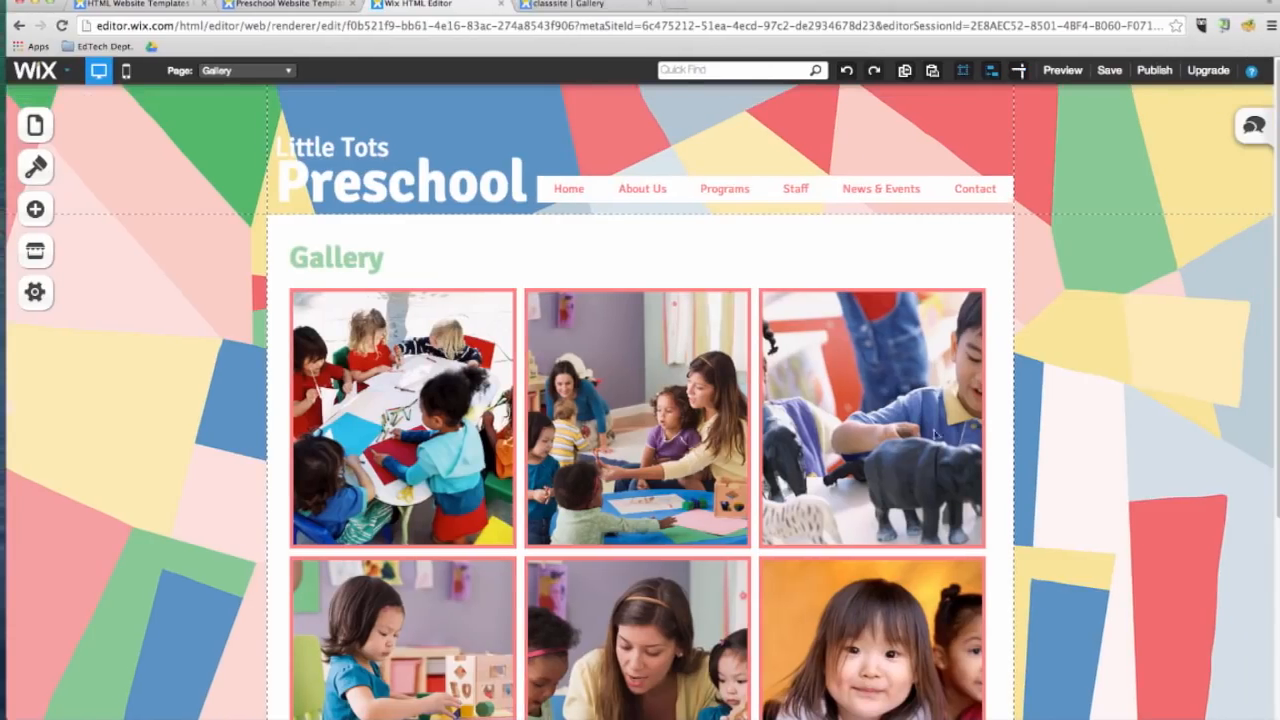
Step: Review the premium plans, pick Unlimited, then show the site's page list in the editor
click(1217, 78)
scroll(476, 471, down, 3)
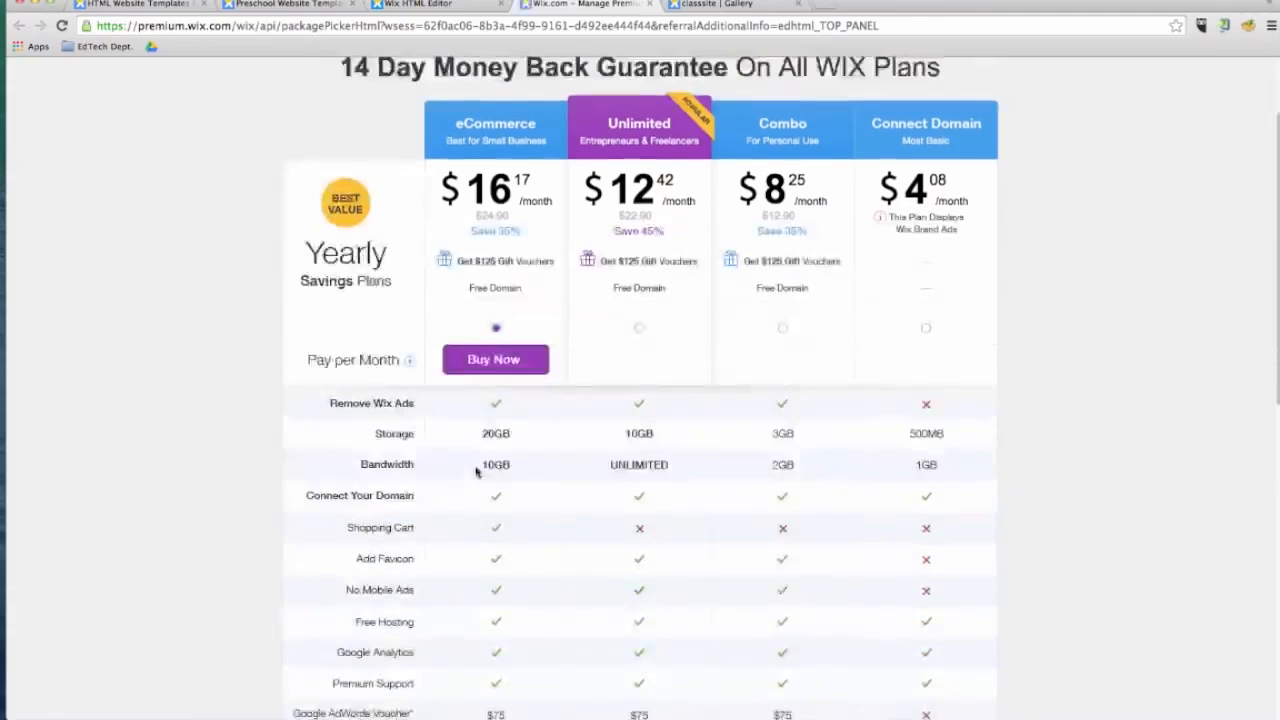
click(640, 289)
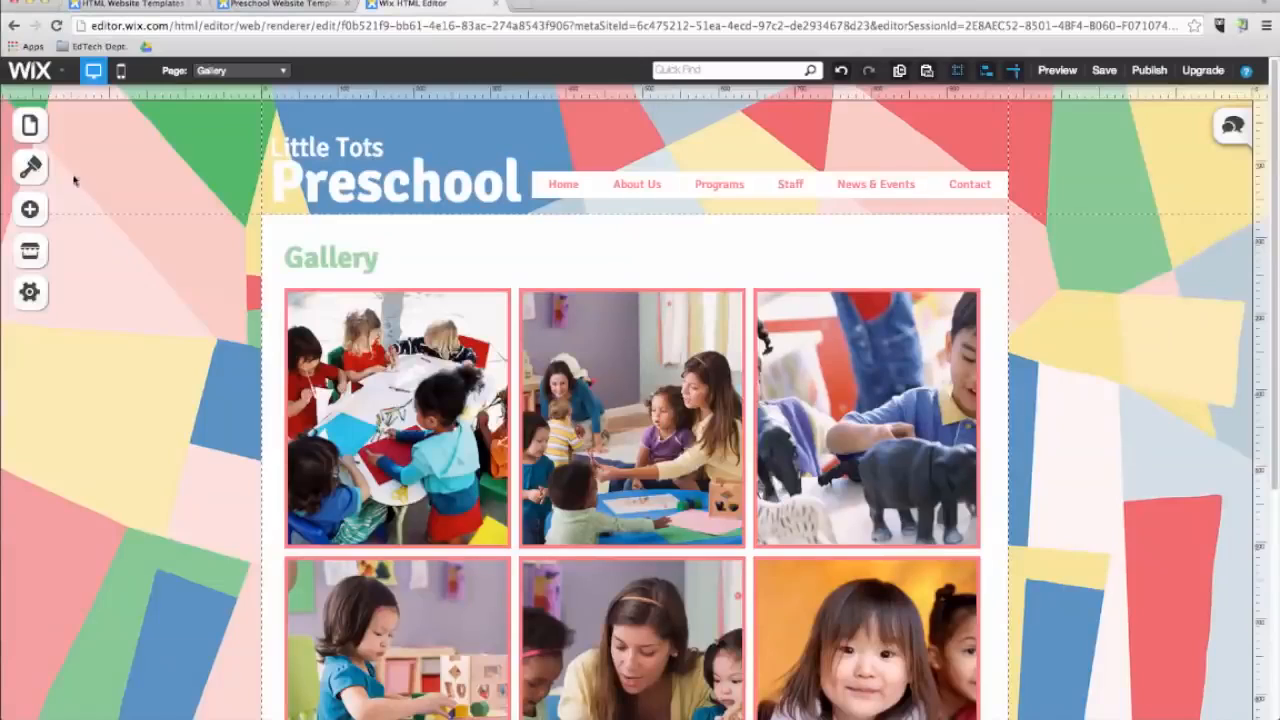
click(29, 127)
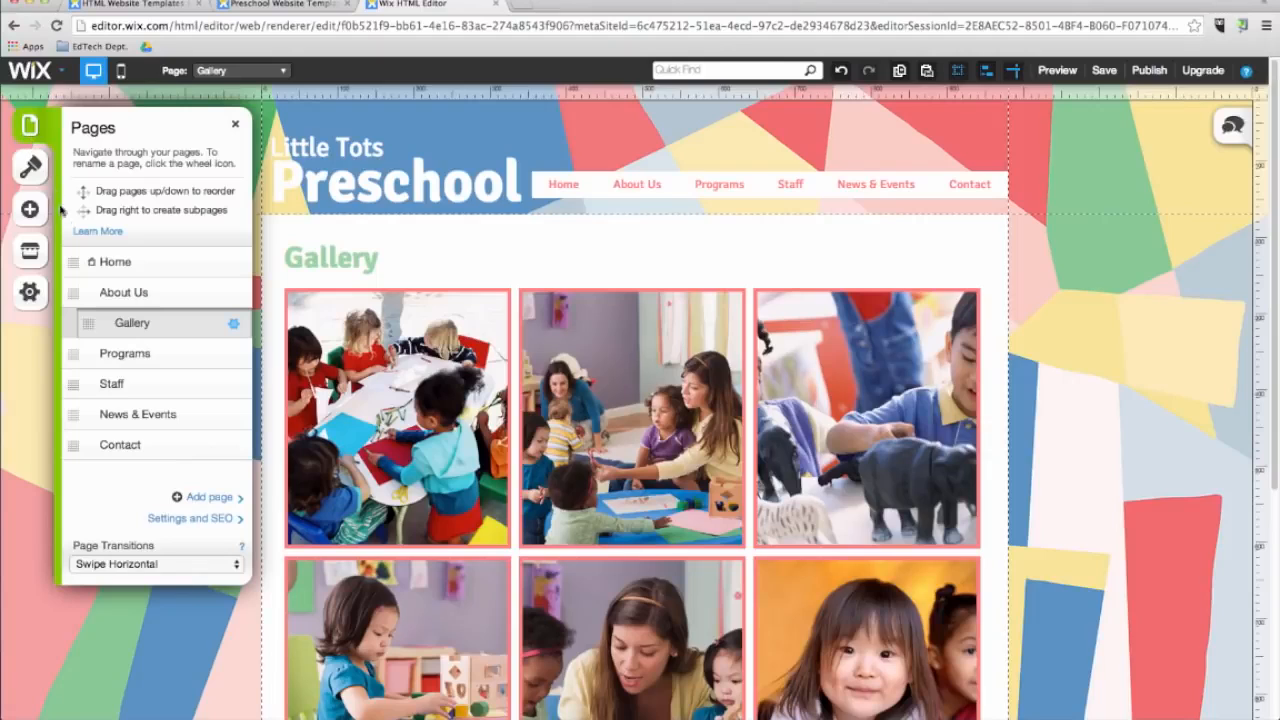
Step: Move Programs under Home and News & Events above Staff, then preview News & Events
drag(72, 353, 73, 293)
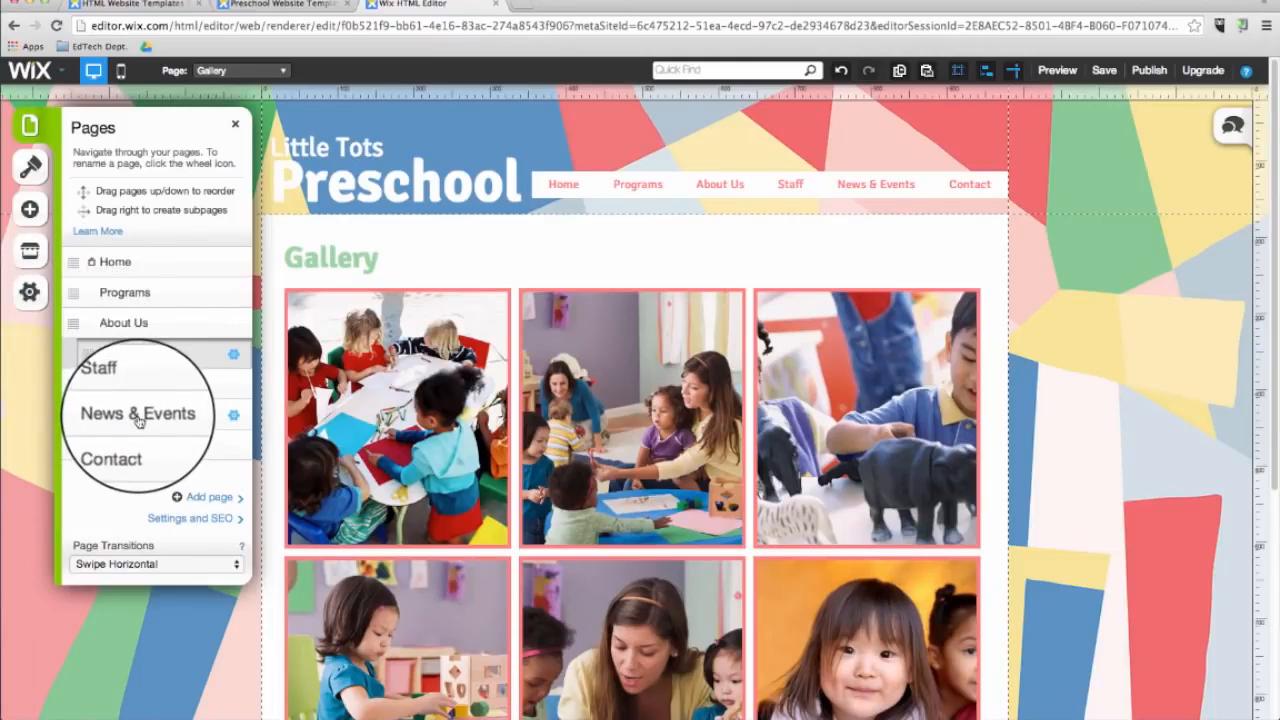
drag(105, 417, 74, 381)
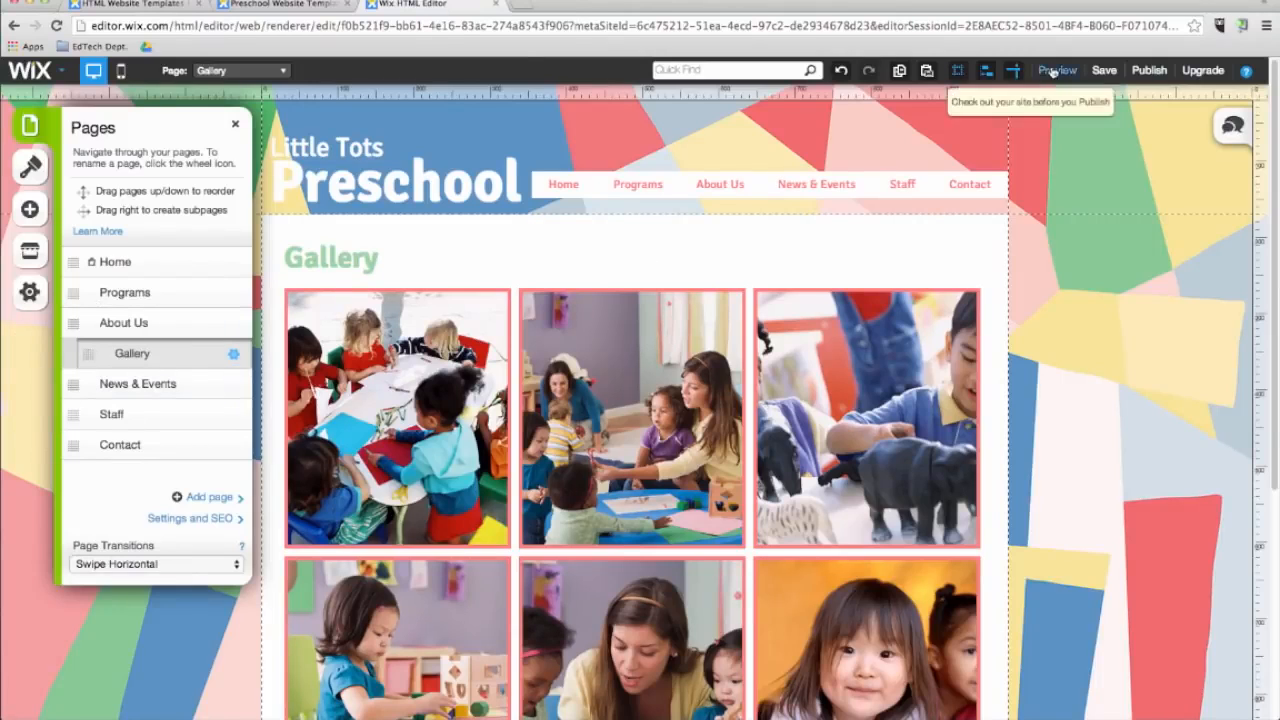
click(1057, 70)
click(828, 190)
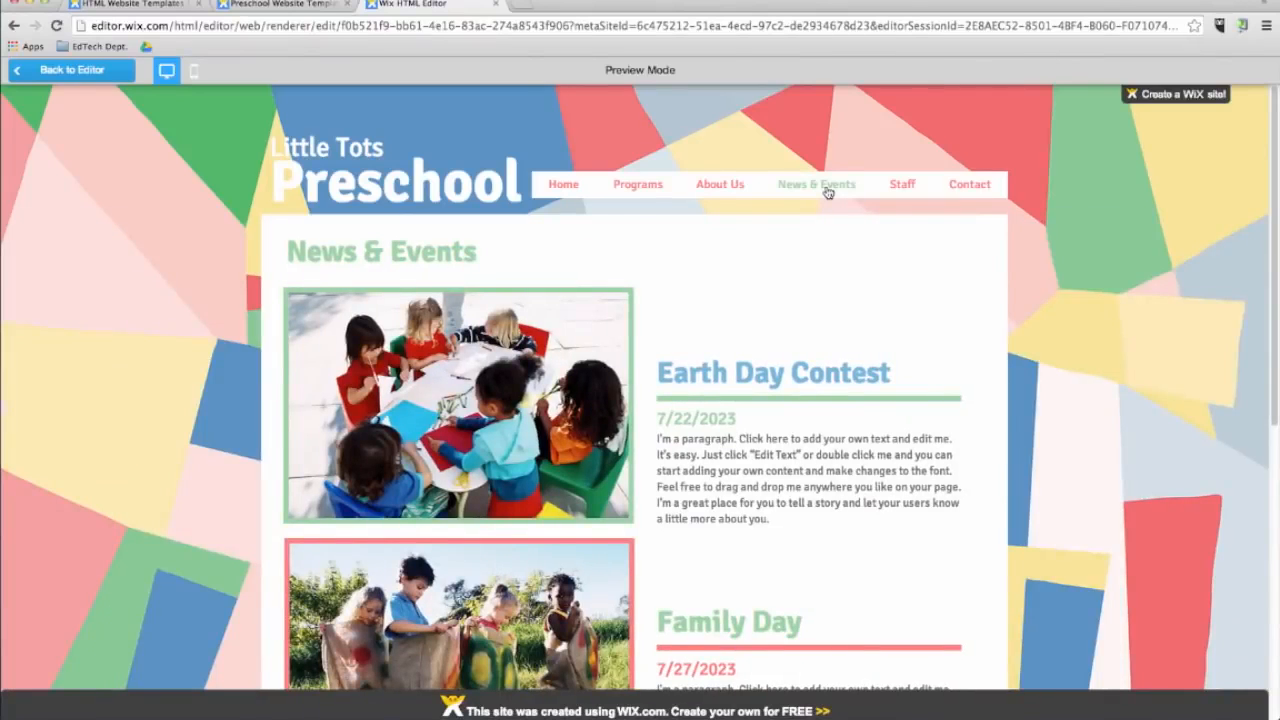
Step: Back in the editor, add a new About3-layout page named 'School Clubs'
click(72, 70)
click(30, 128)
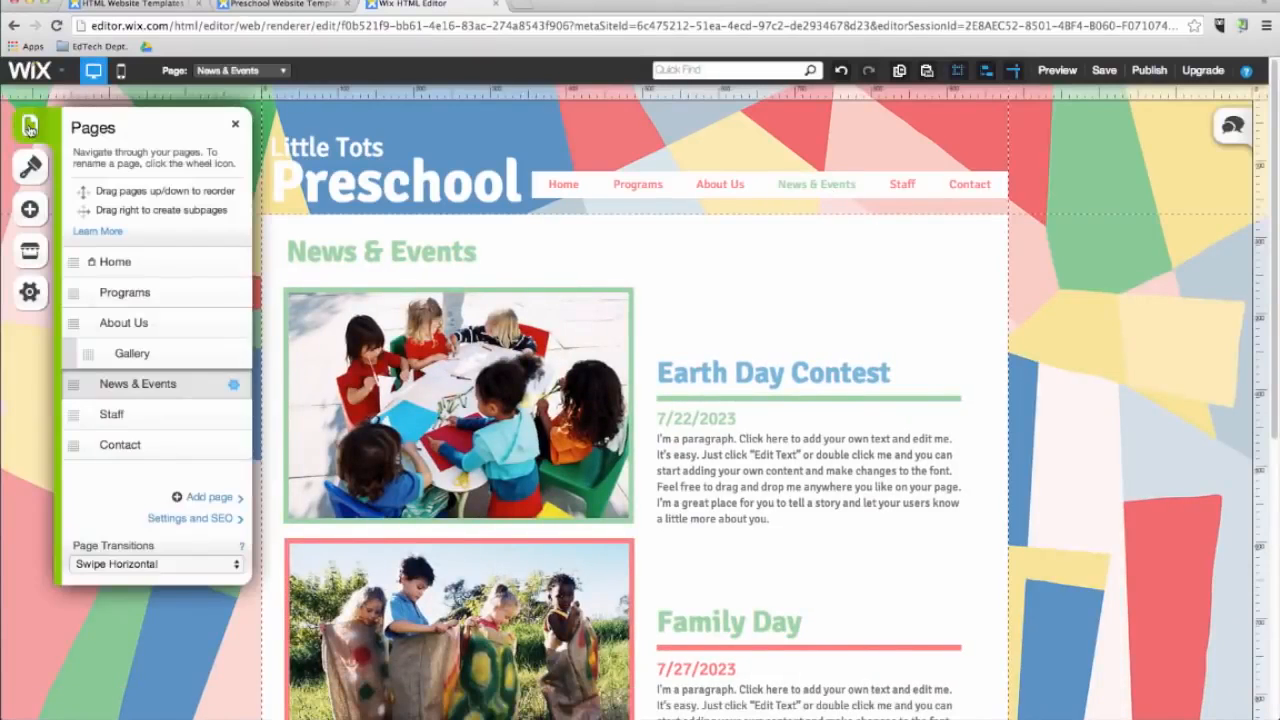
click(209, 497)
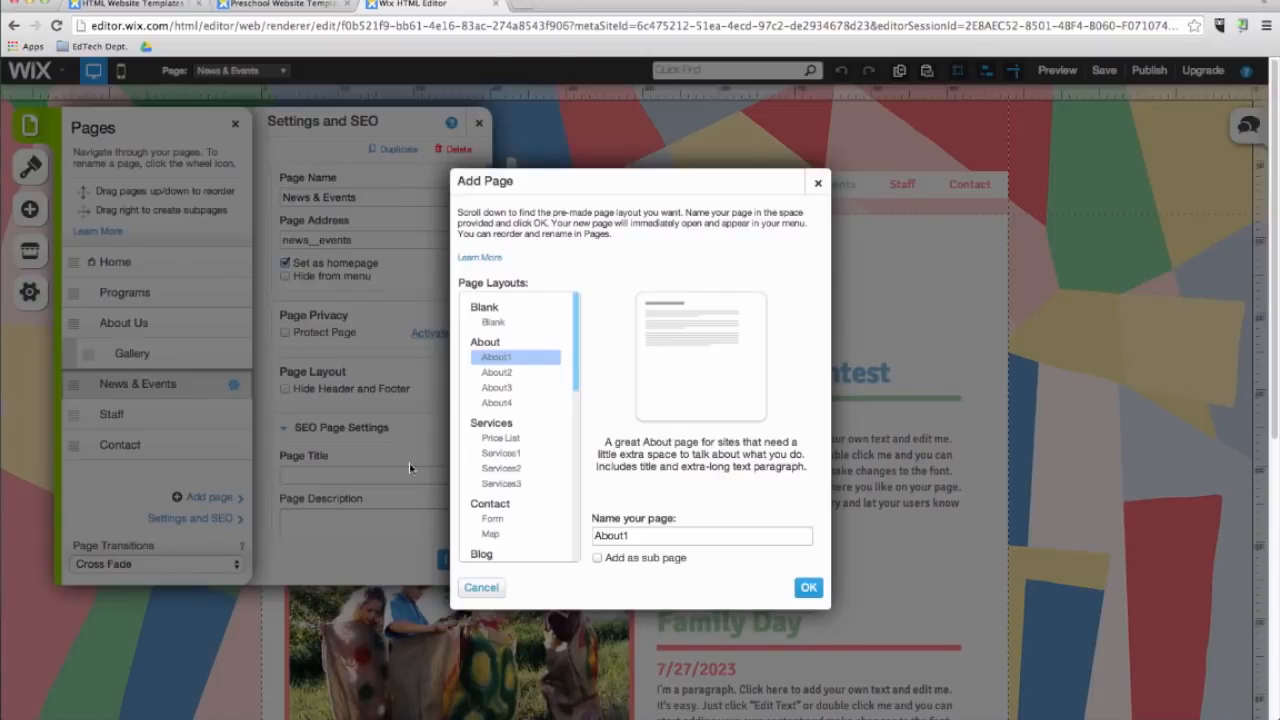
click(489, 404)
click(494, 390)
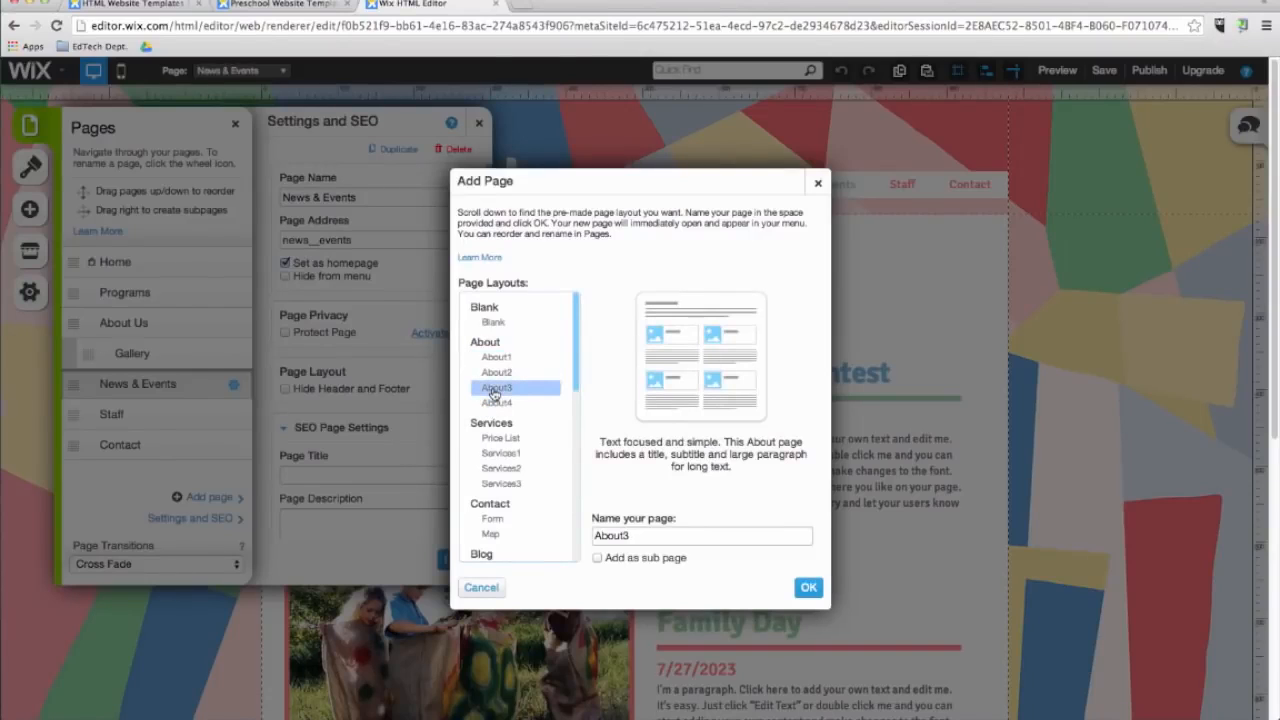
double_click(686, 535)
key(BackSpace)
text(School Clubs)
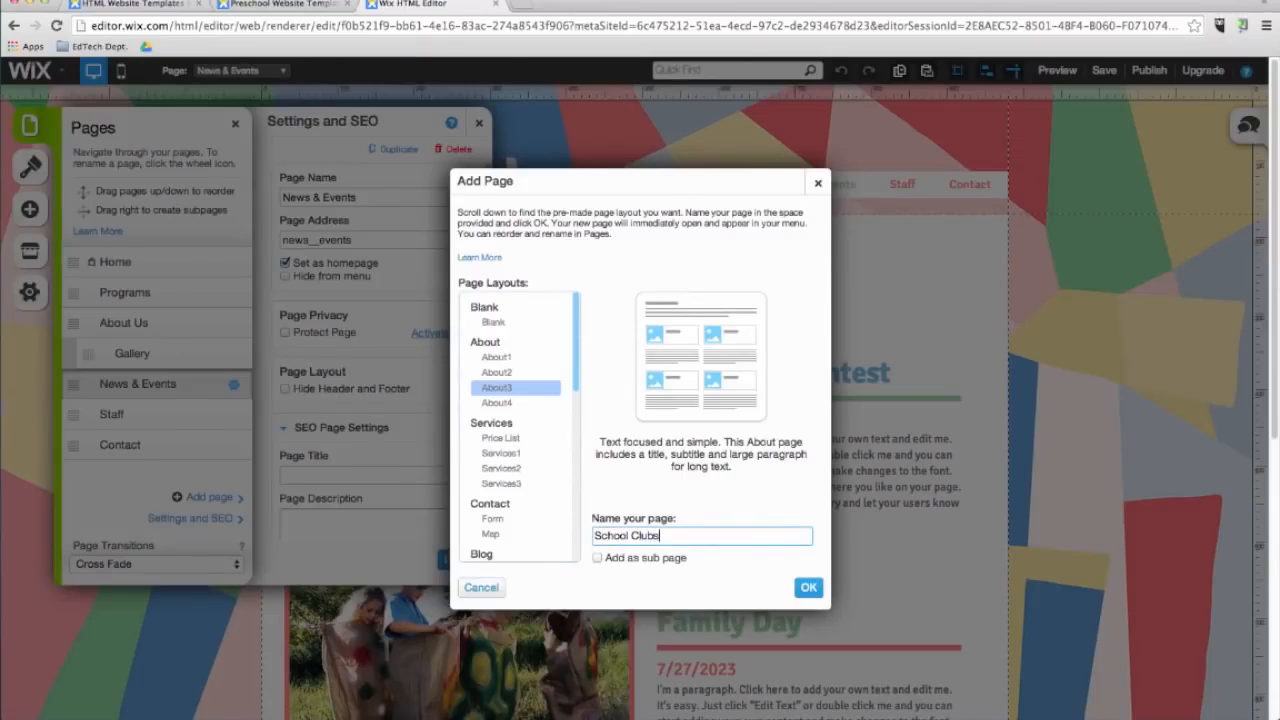
click(808, 588)
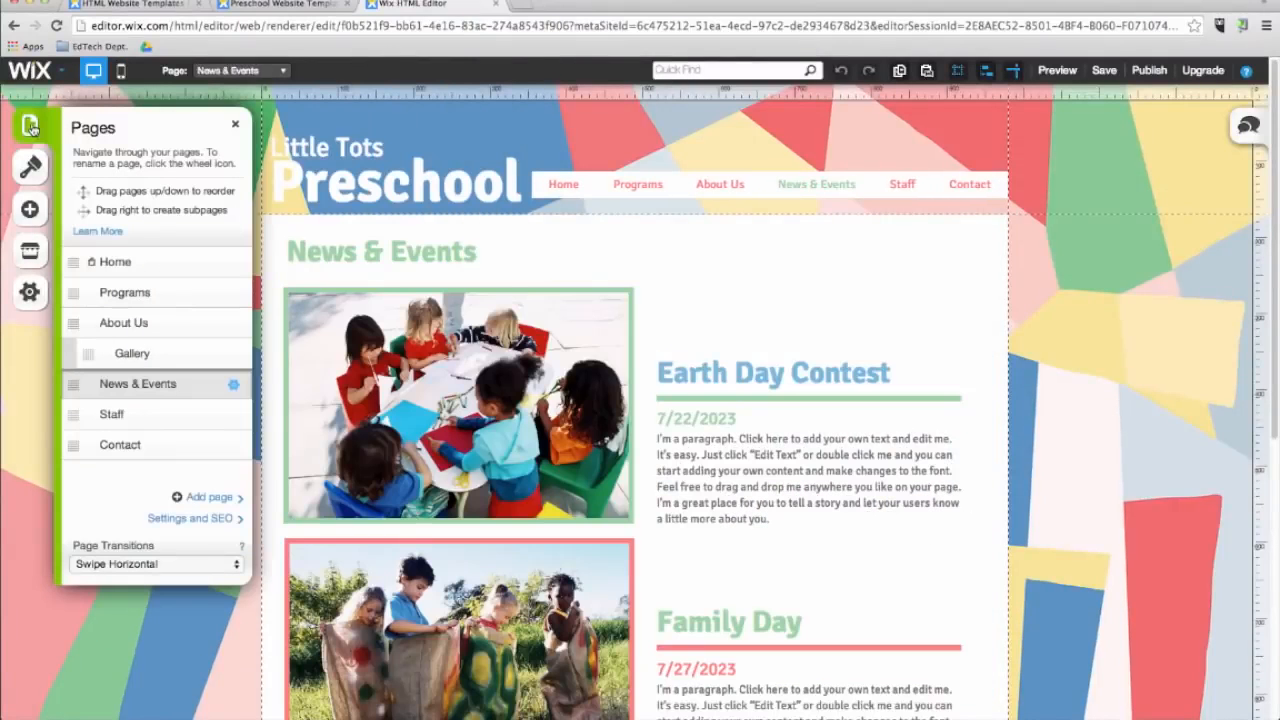
Step: Set the site's page transitions to Cross Fade, after briefly trying Swipe Vertical
click(205, 566)
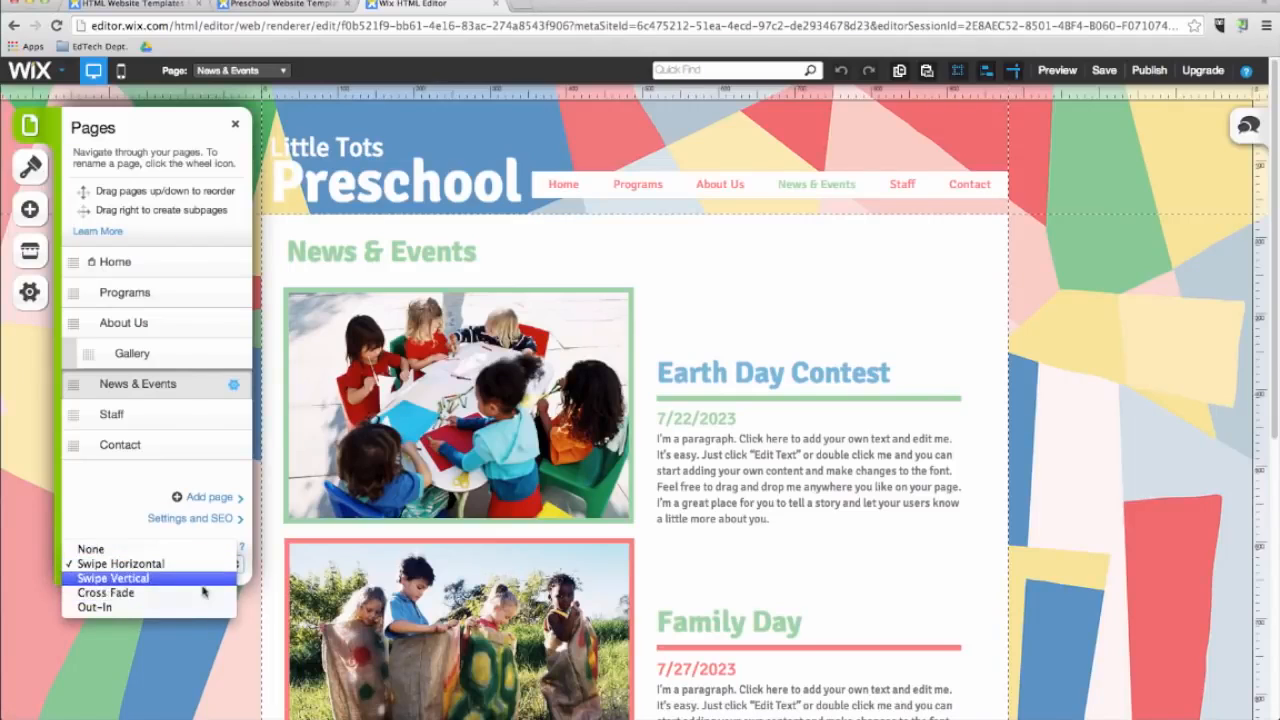
click(204, 579)
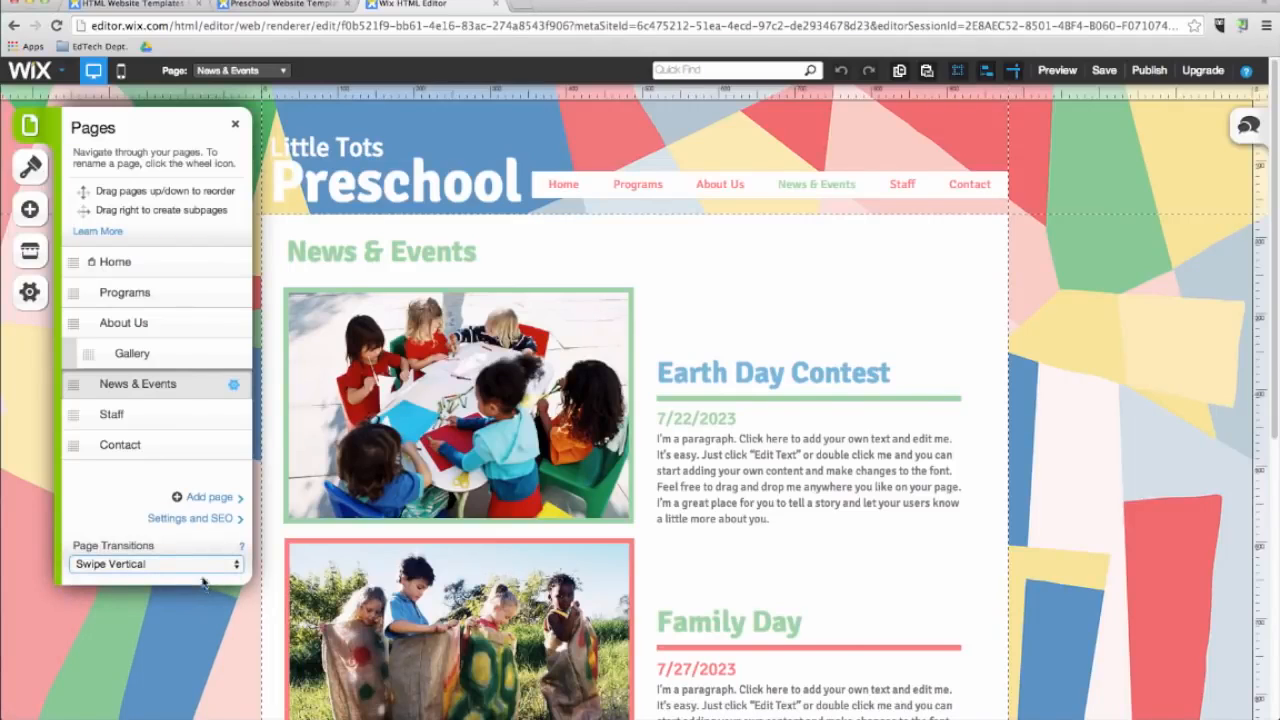
click(205, 564)
click(201, 579)
Step: Expand the News & Events page's SEO settings and visit its Title, Description and Keywords fields
click(234, 387)
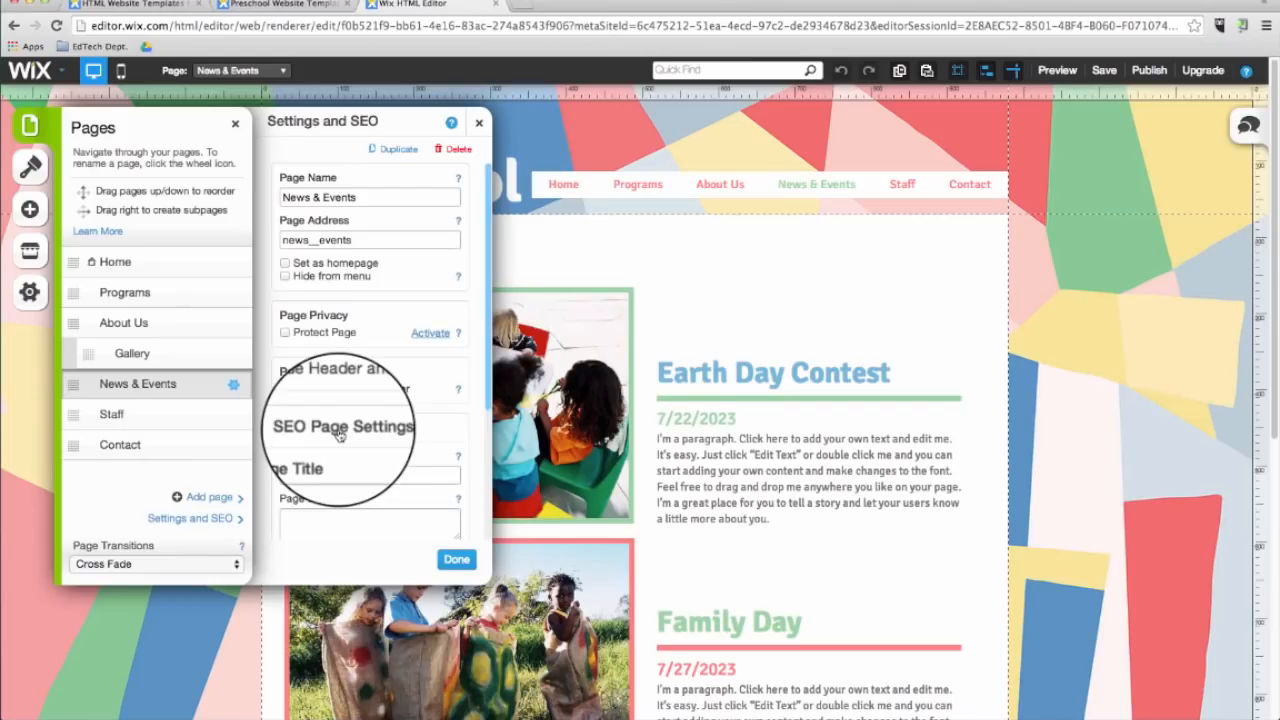
click(340, 423)
click(340, 284)
click(341, 331)
click(338, 381)
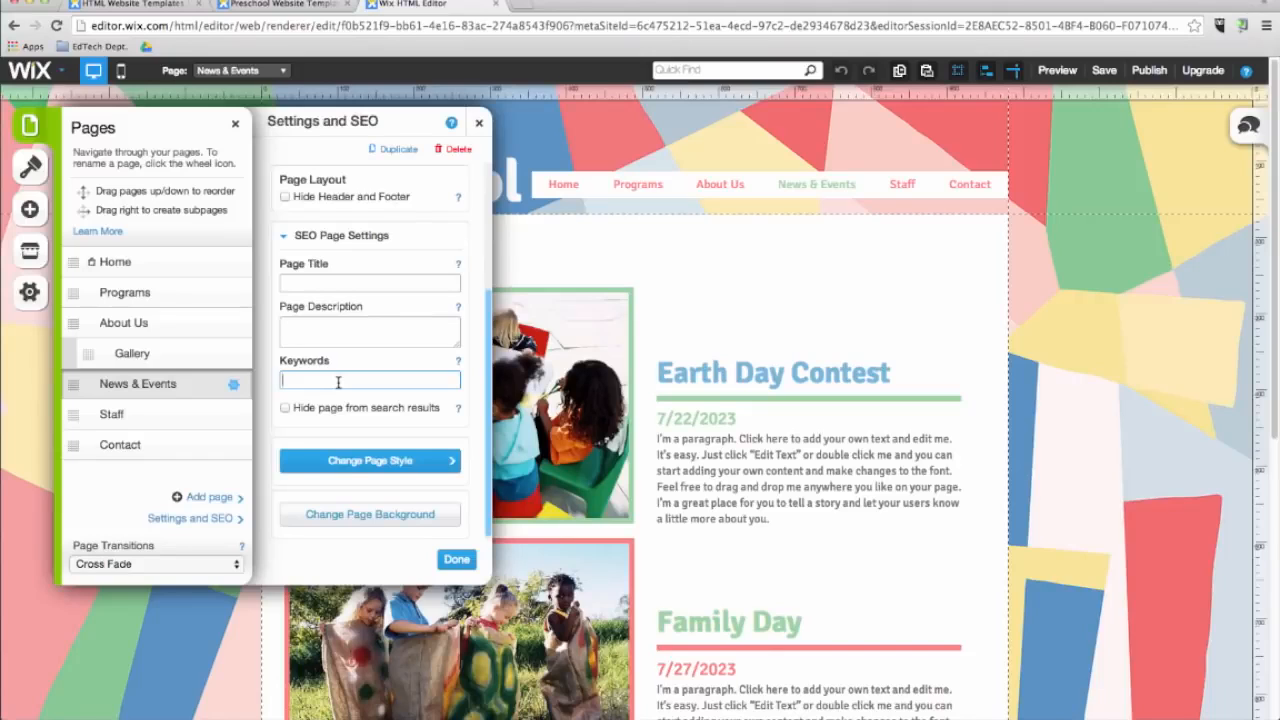
Step: Make News & Events the homepage and hide it from the menu, leaving page protection unchanged
scroll(336, 365, up, 5)
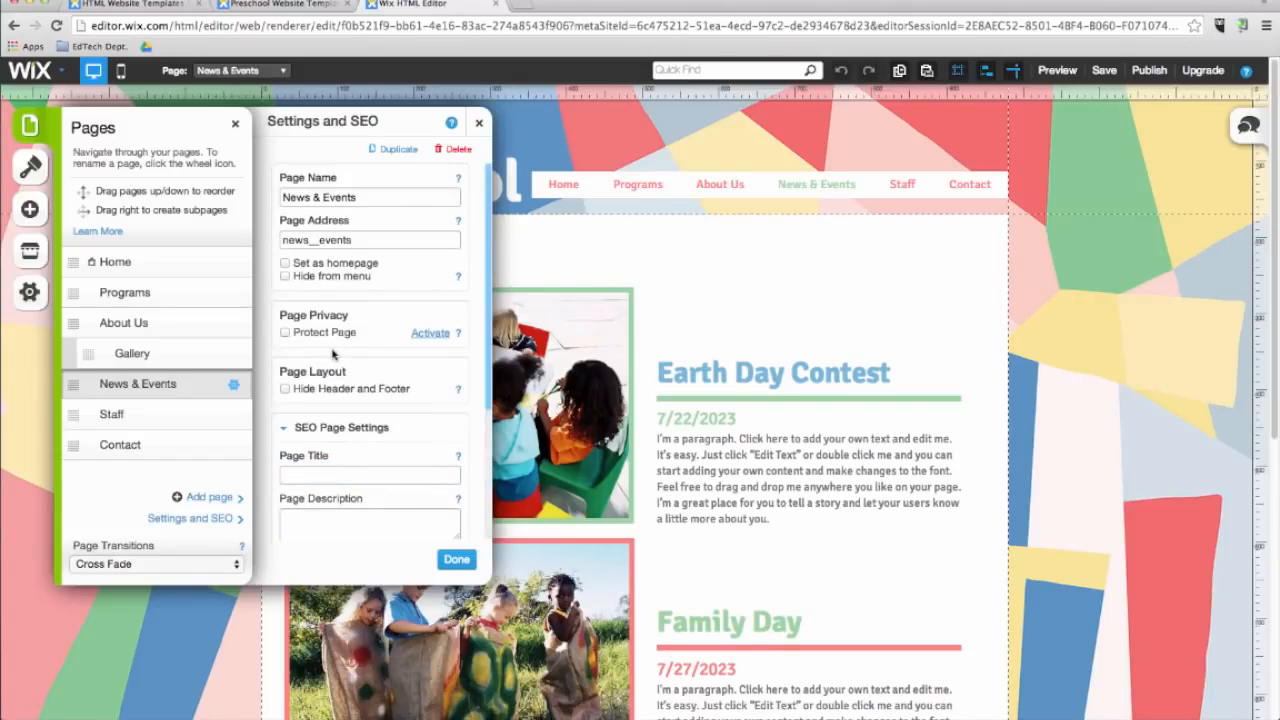
click(285, 263)
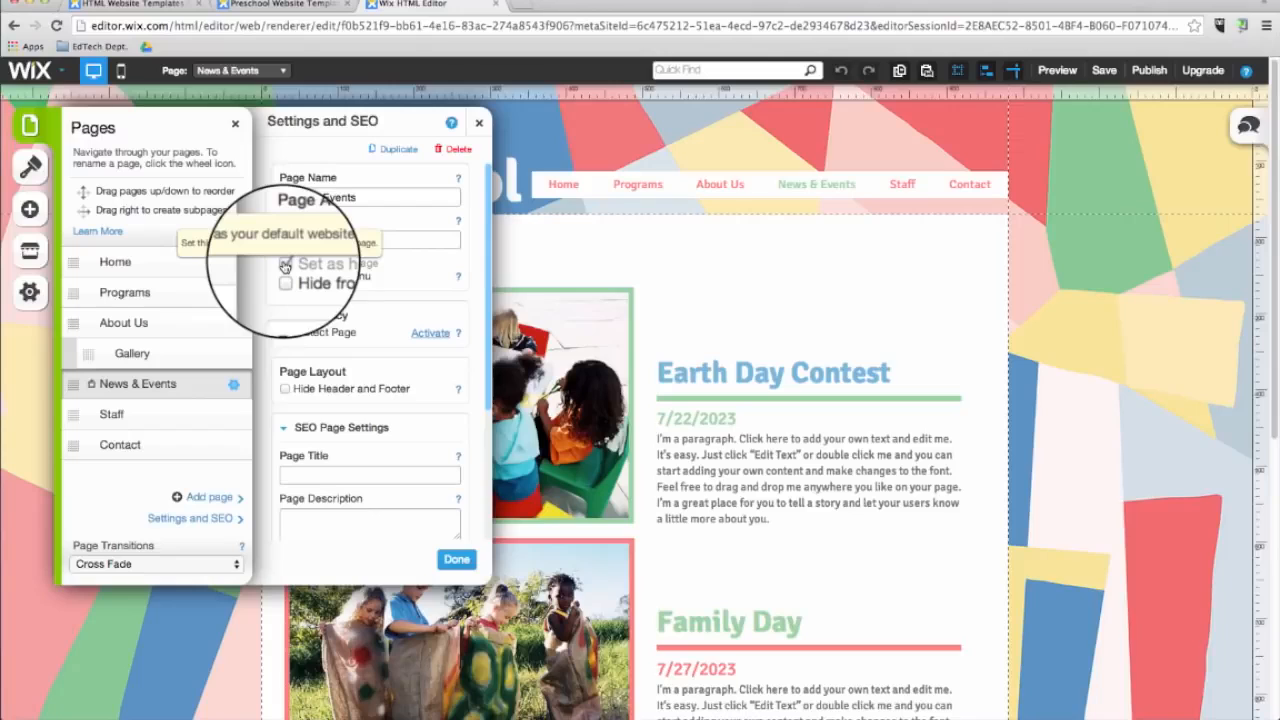
click(285, 332)
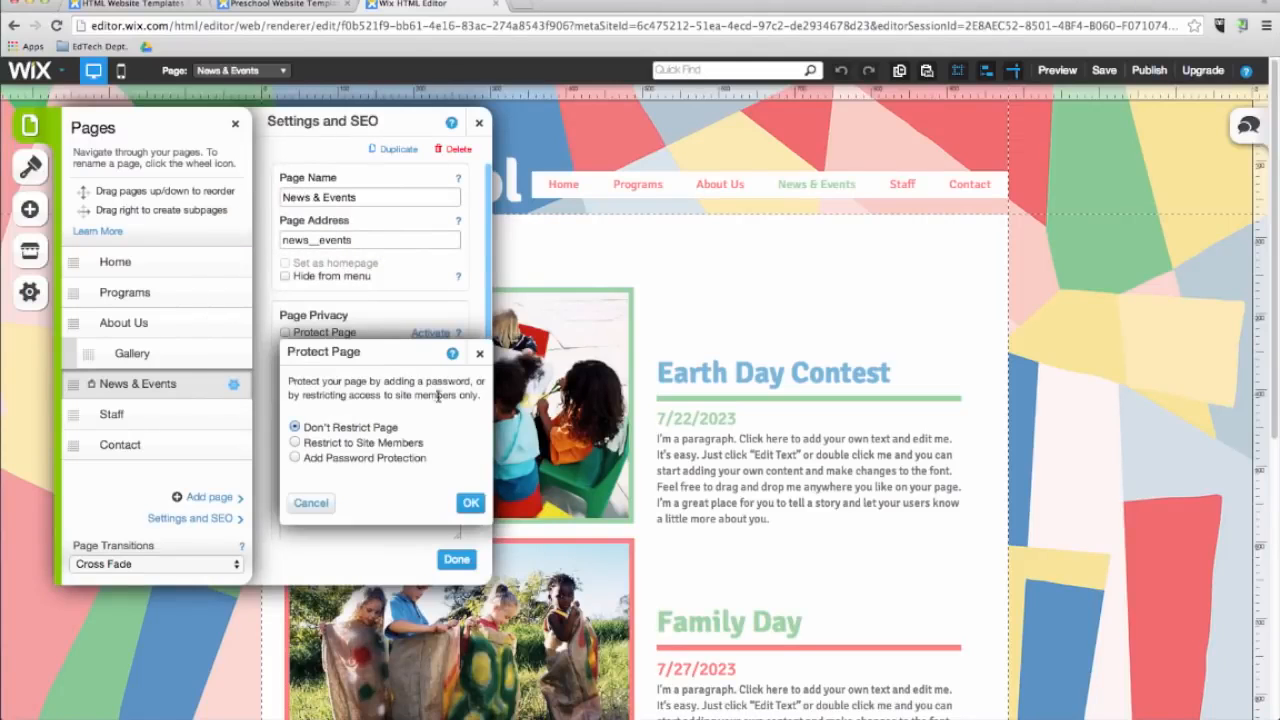
click(479, 353)
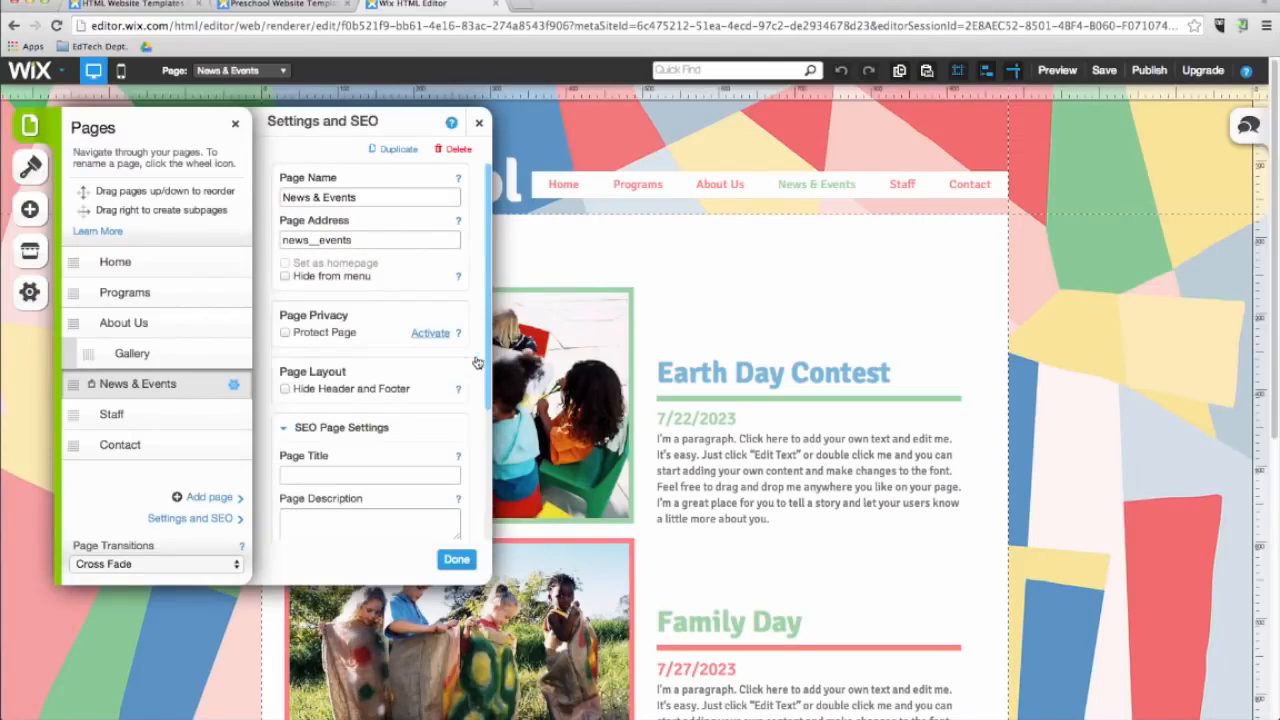
click(286, 276)
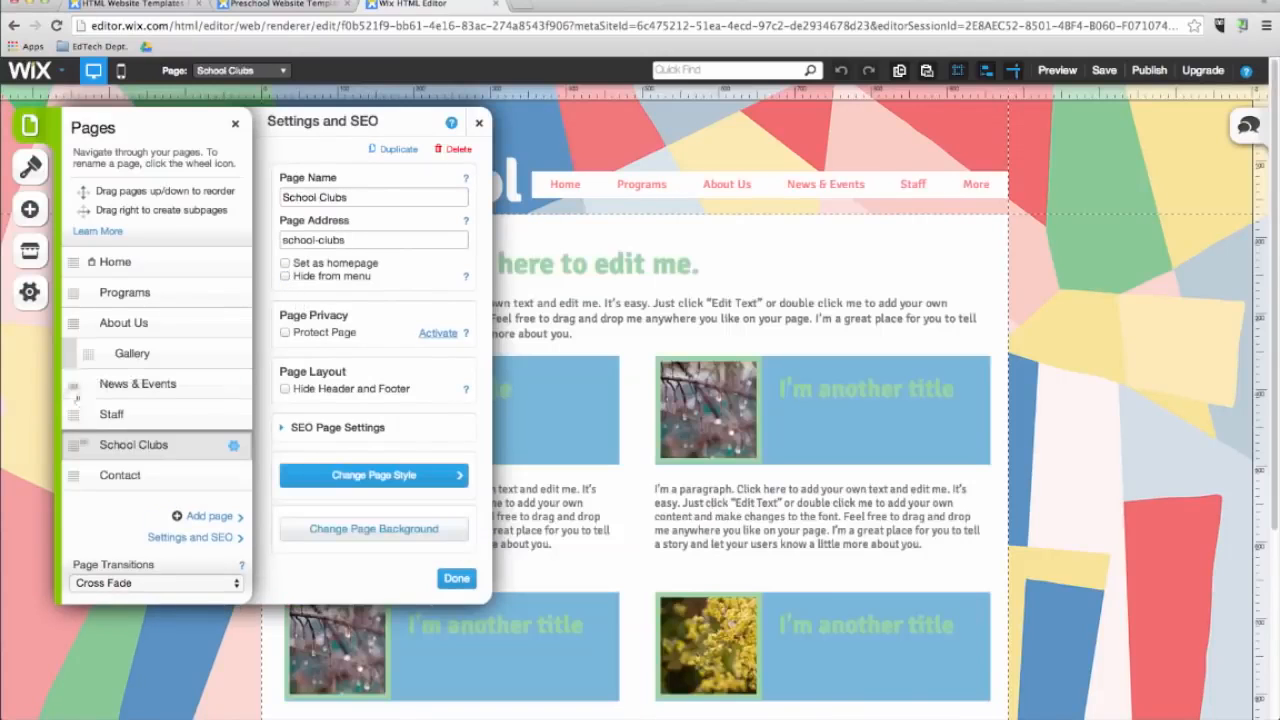
click(26, 175)
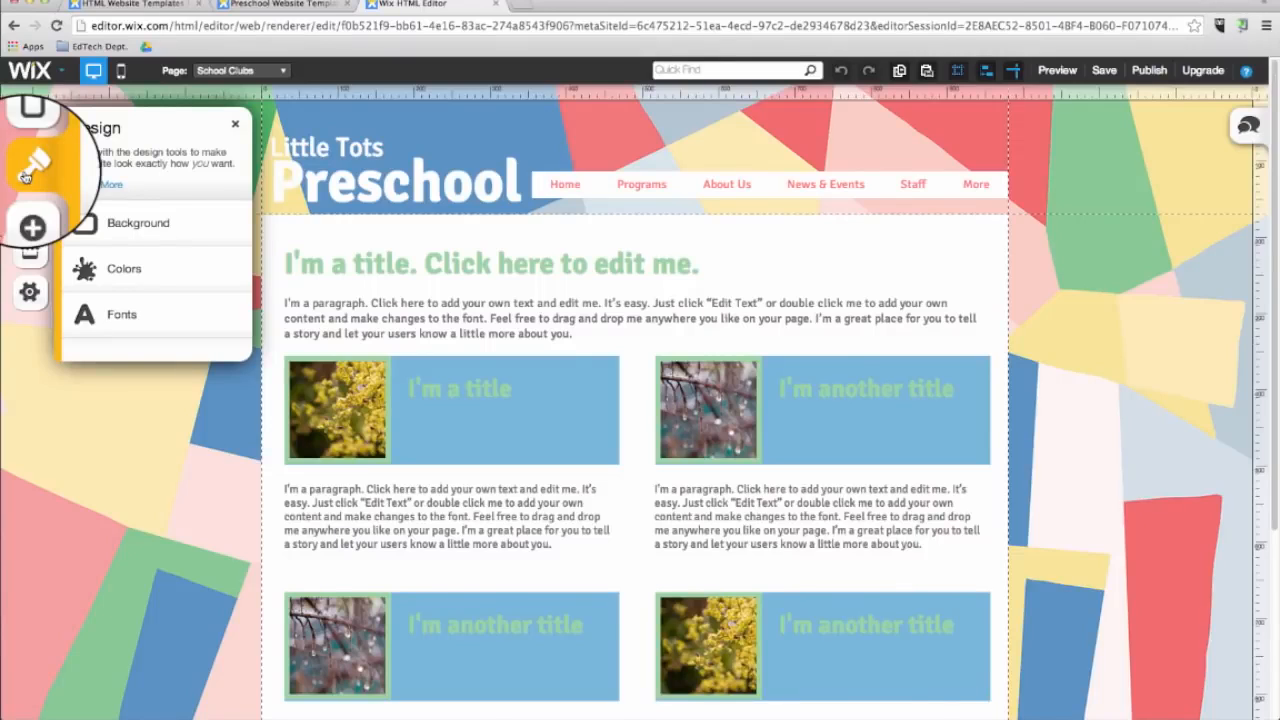
Step: Apply the free Colorful Diamonds pattern as the page background image
click(101, 211)
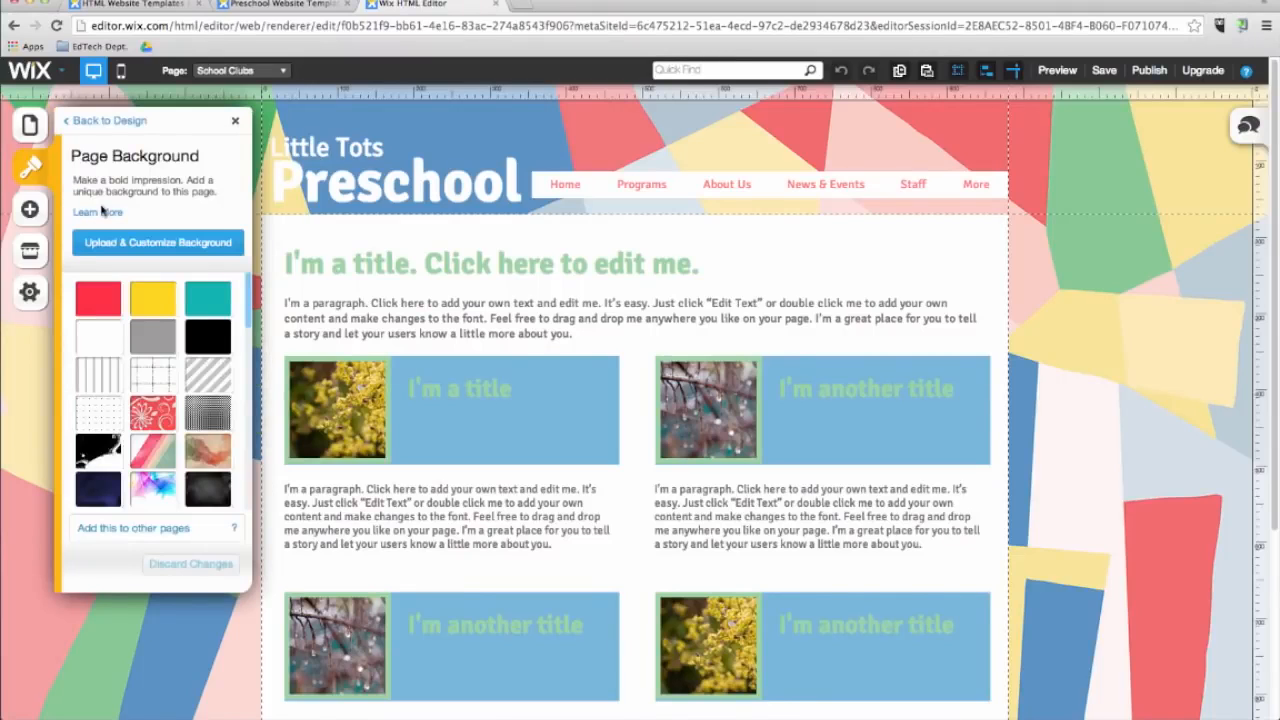
click(137, 253)
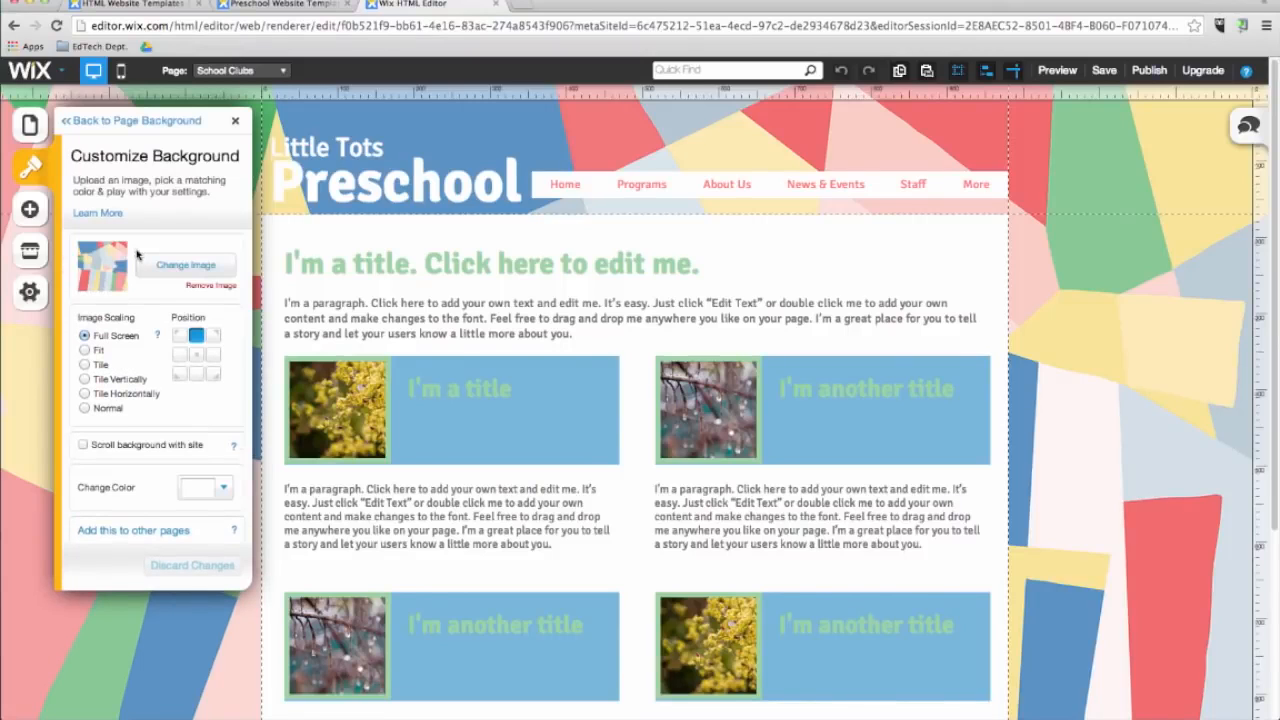
click(174, 276)
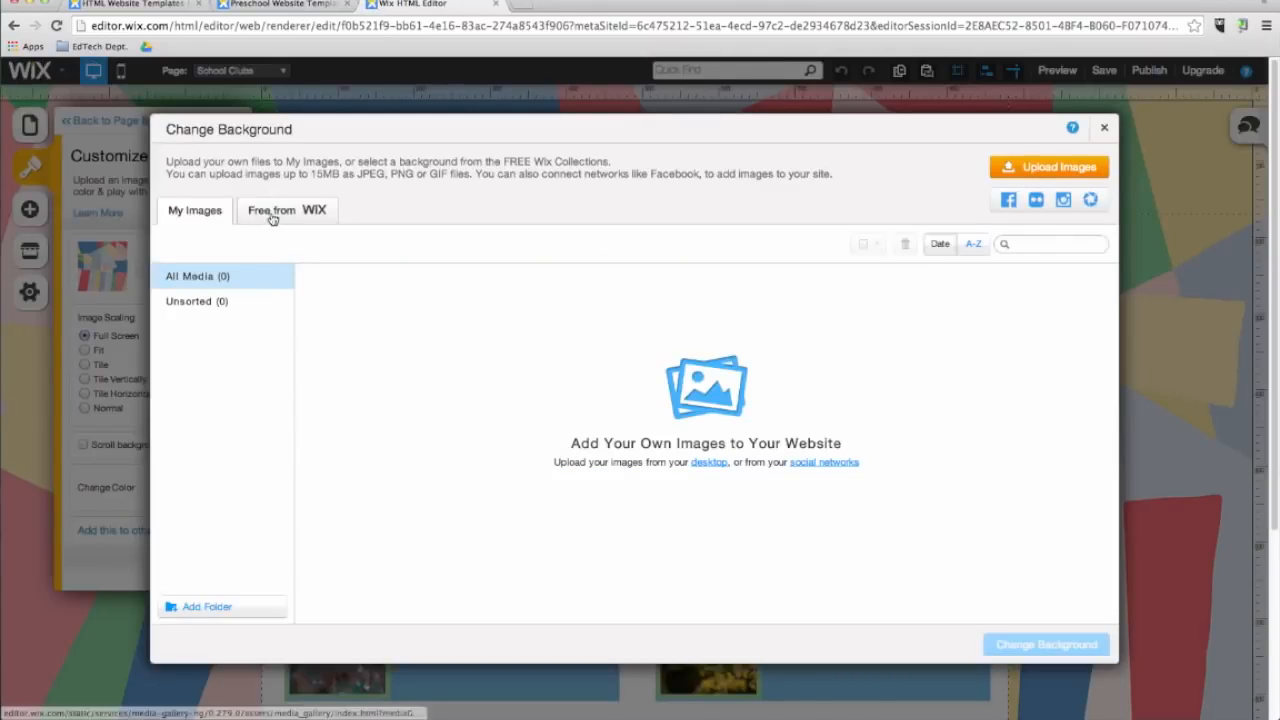
click(272, 214)
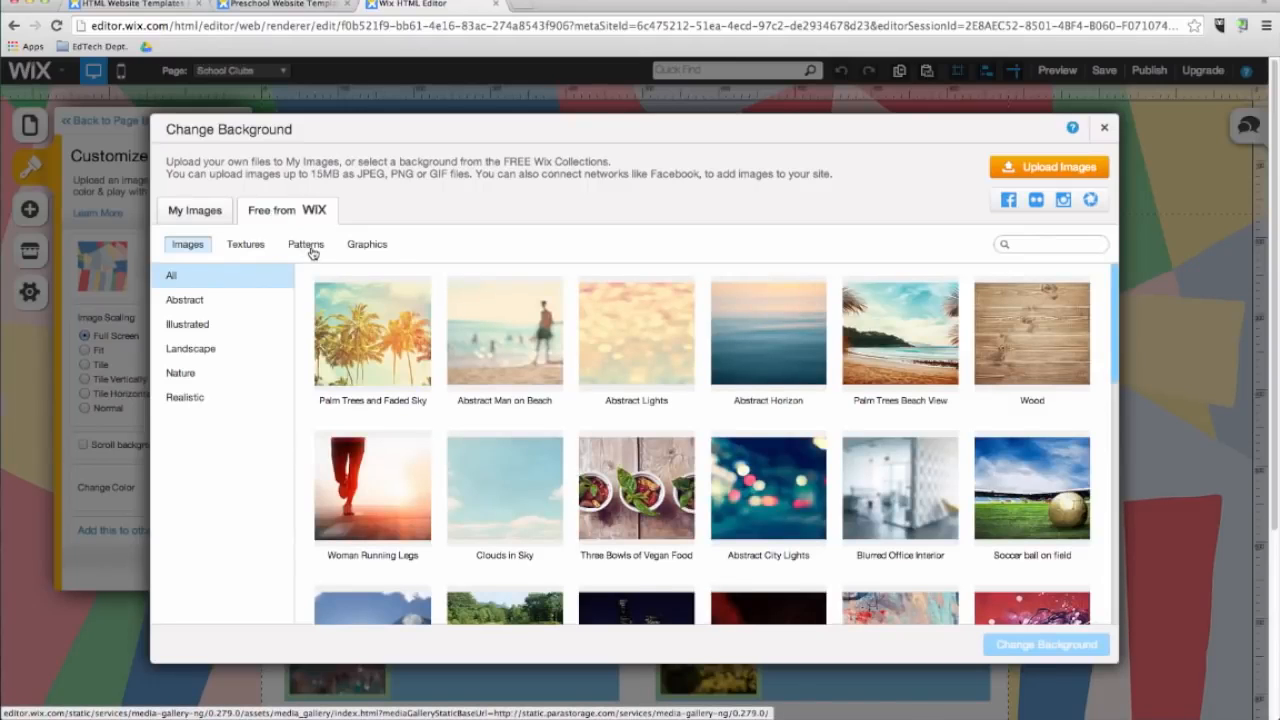
click(306, 244)
scroll(455, 372, down, 10)
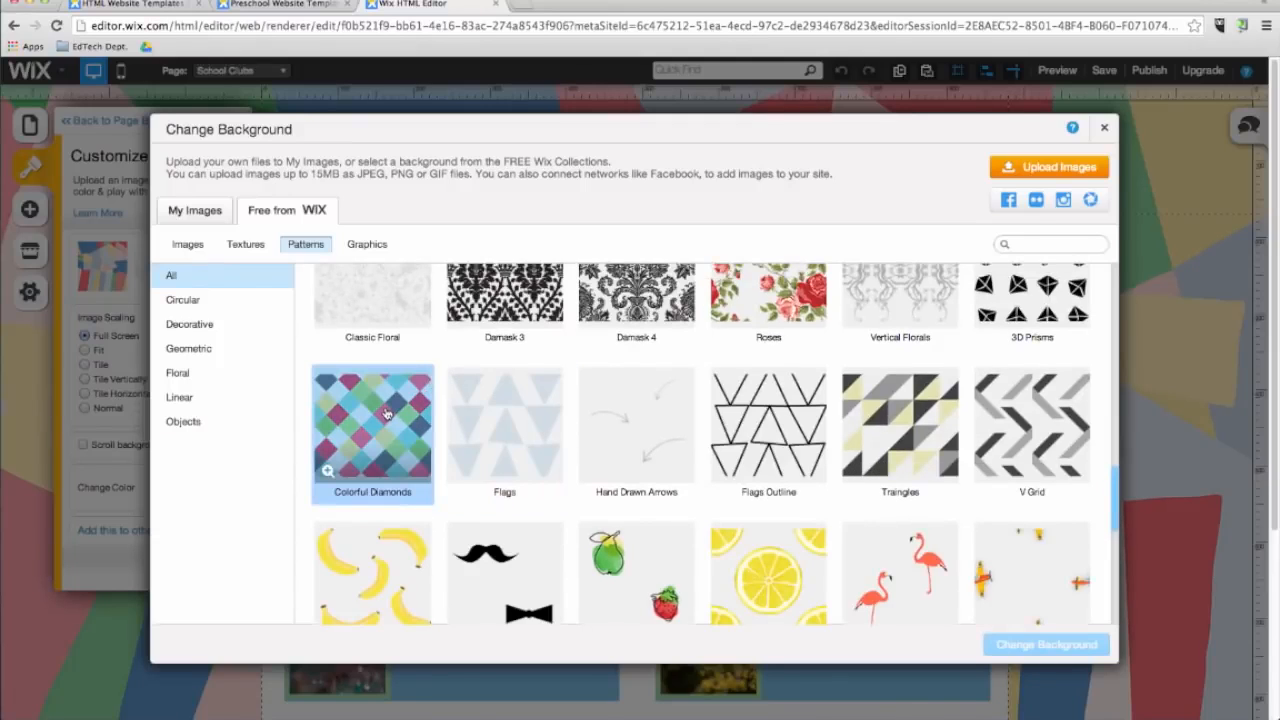
click(386, 413)
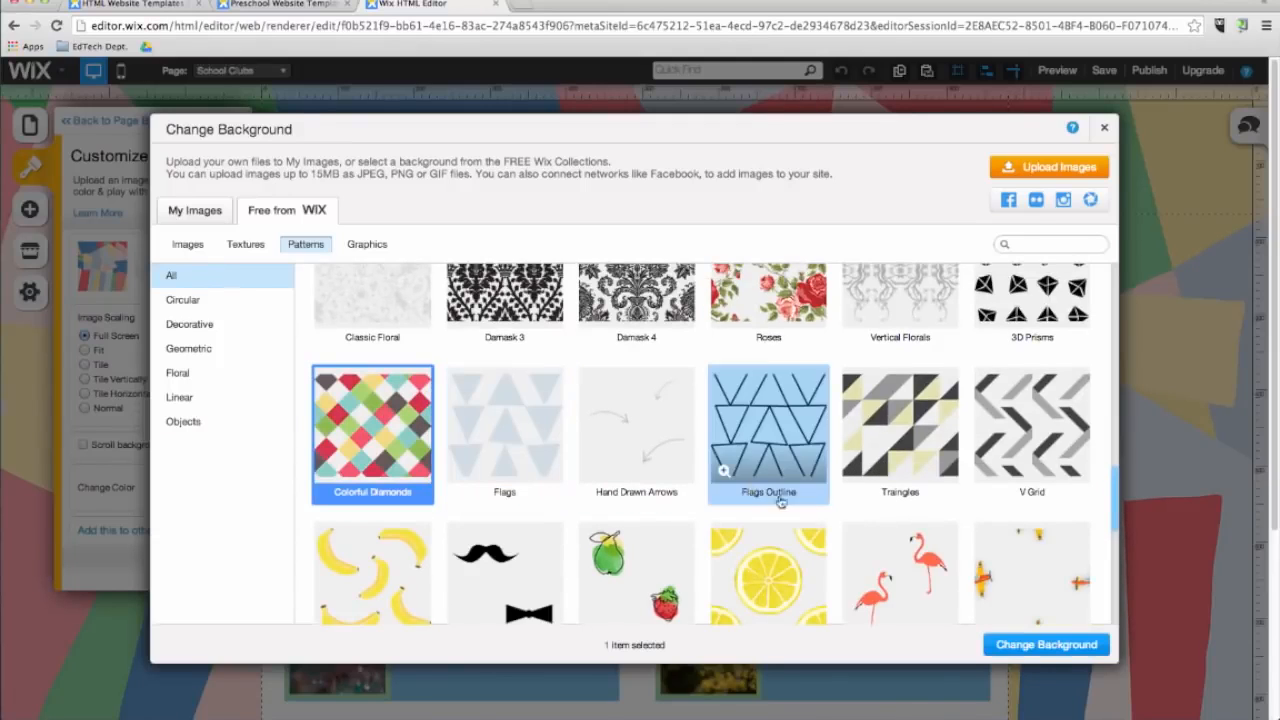
click(1038, 645)
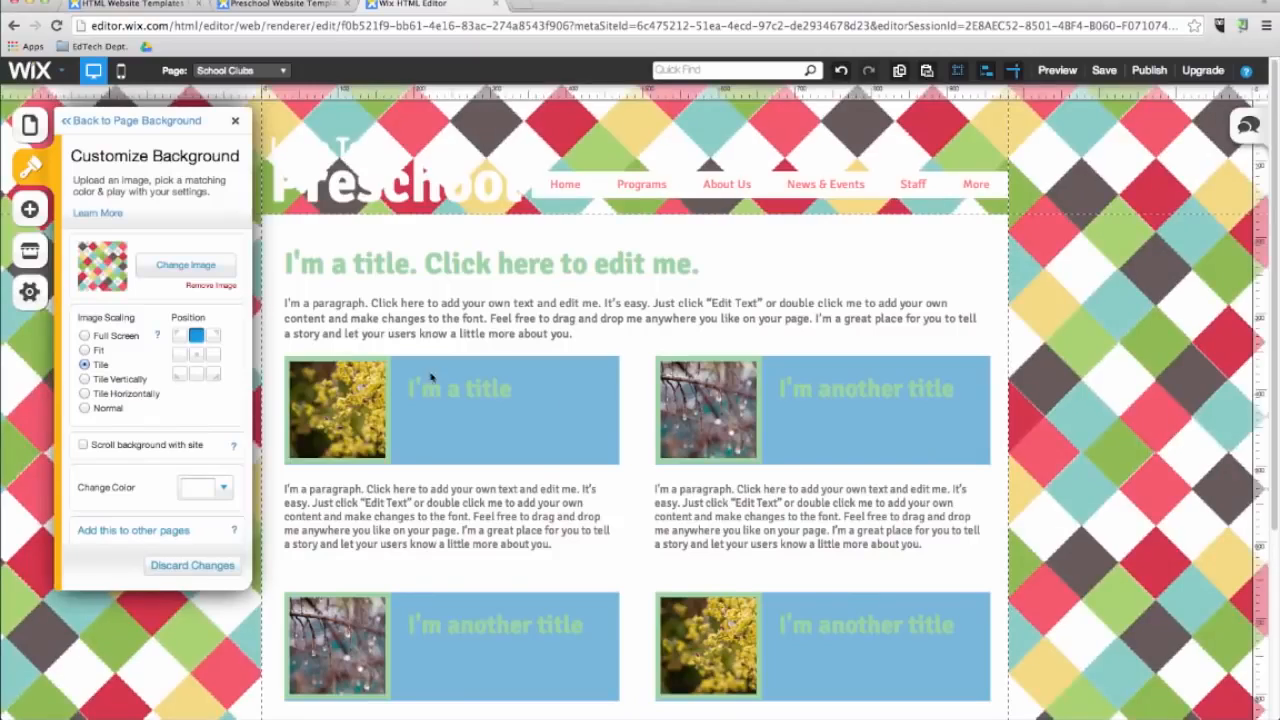
Step: Set the background colour to salmon and return to the main Design options
click(219, 494)
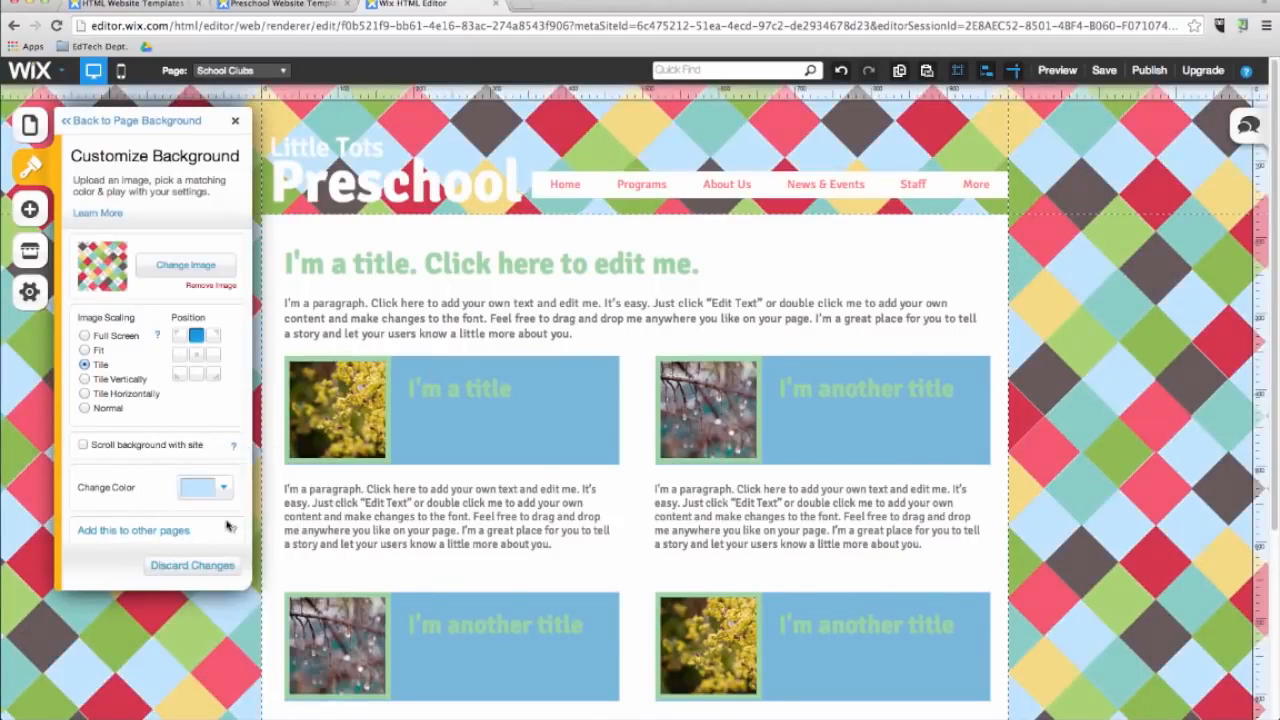
click(219, 494)
click(299, 546)
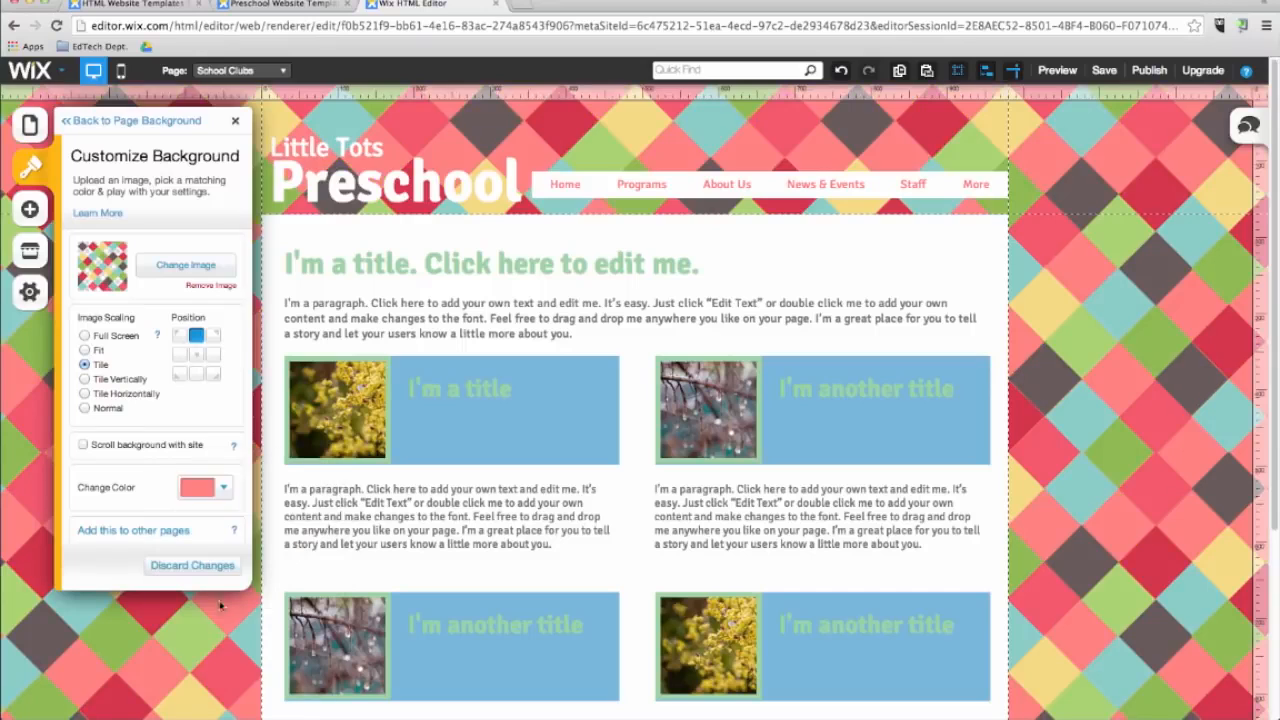
click(80, 127)
click(80, 128)
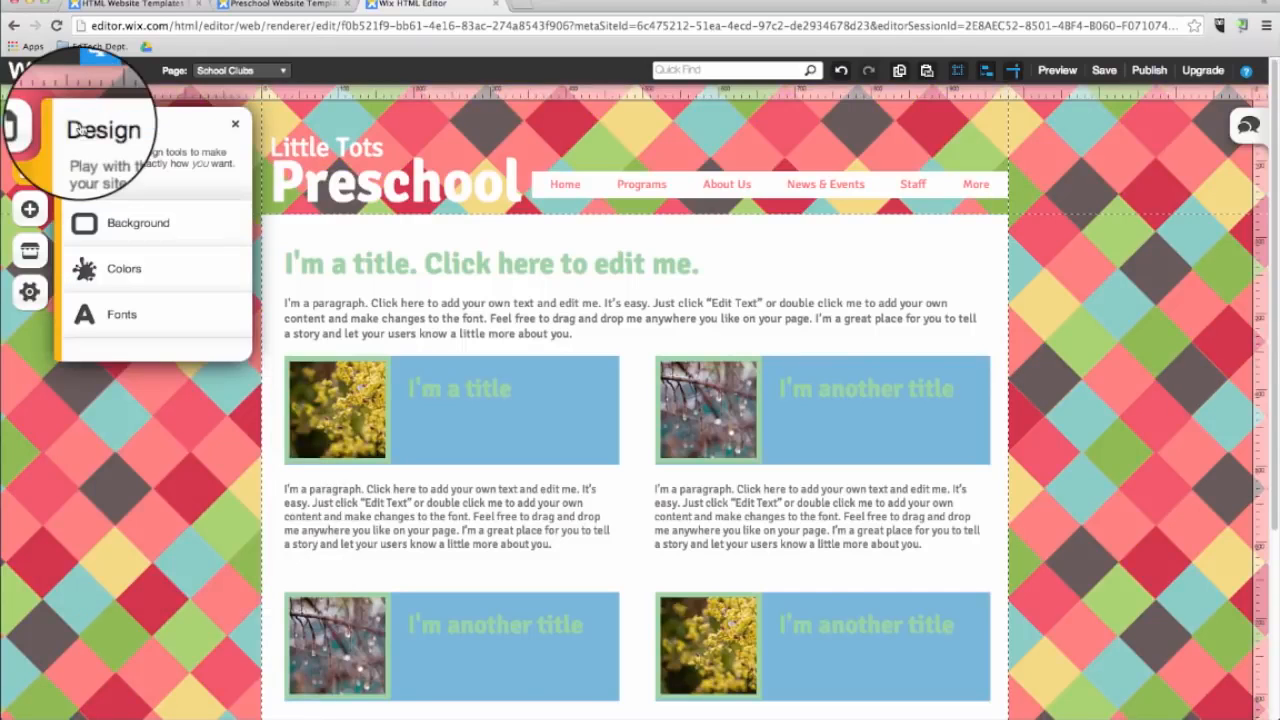
Step: Customize the site palette, lightening the red main colour to pink F09898
click(125, 271)
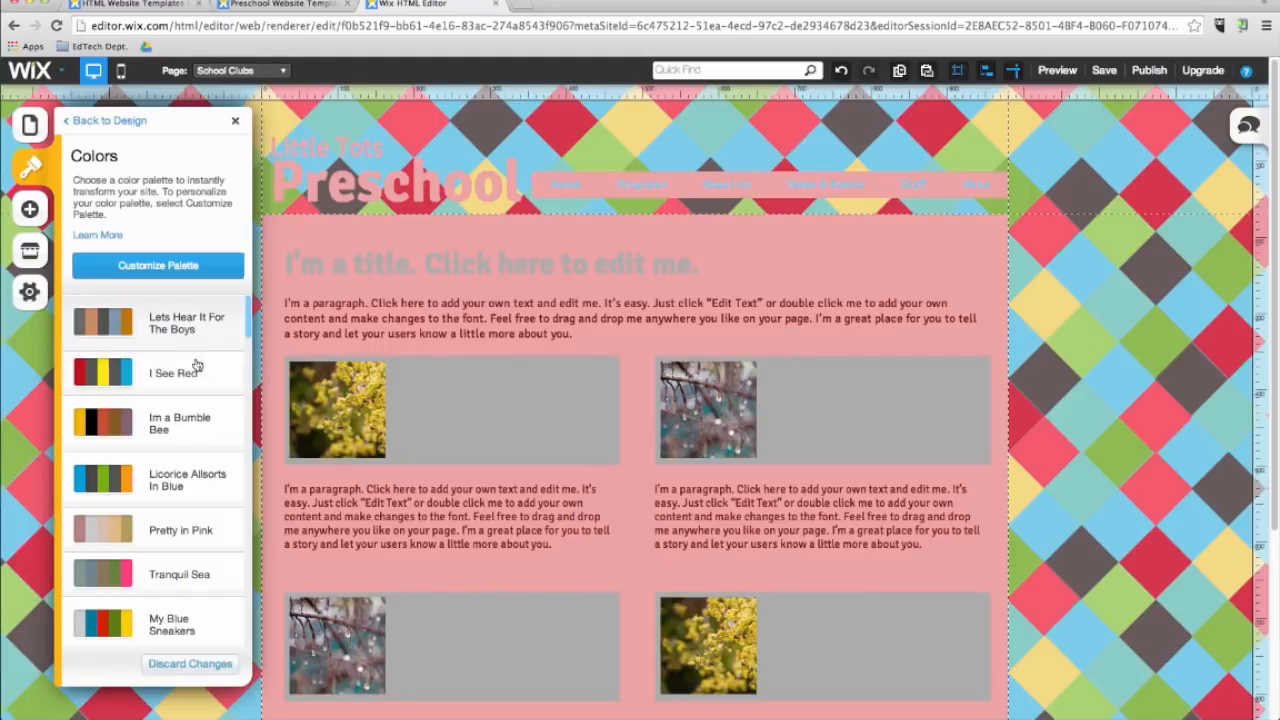
click(198, 276)
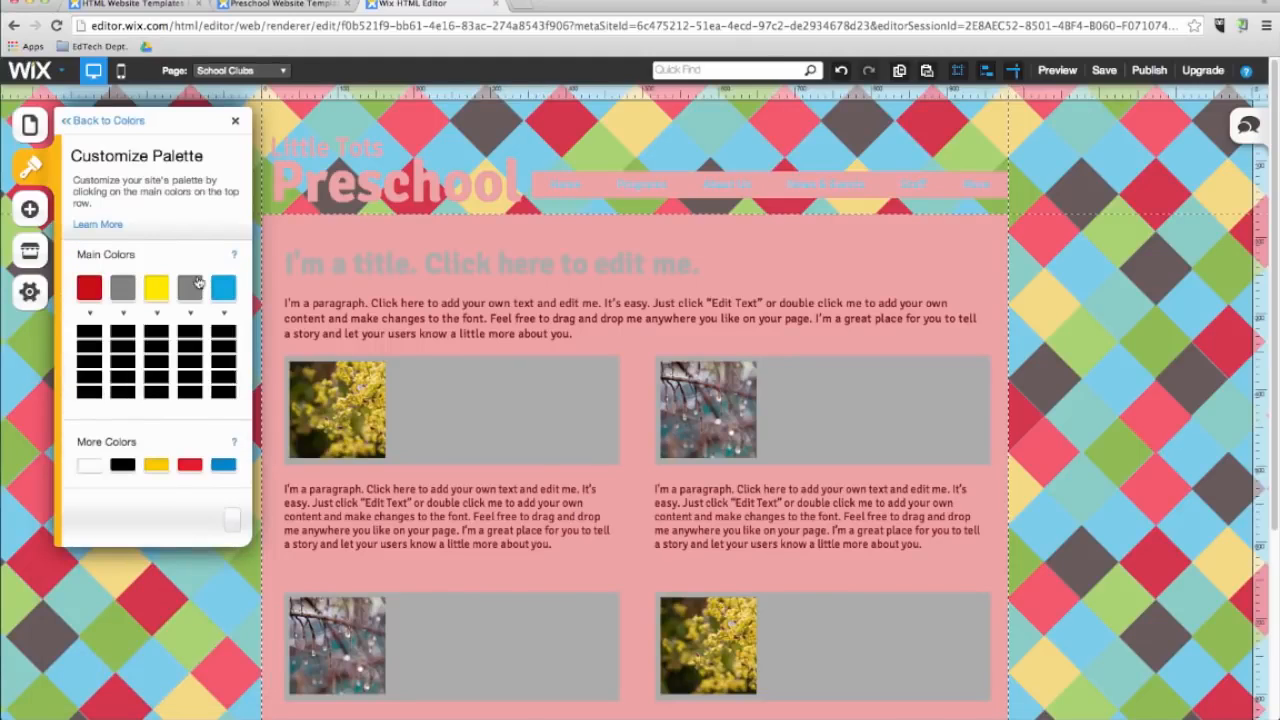
click(89, 289)
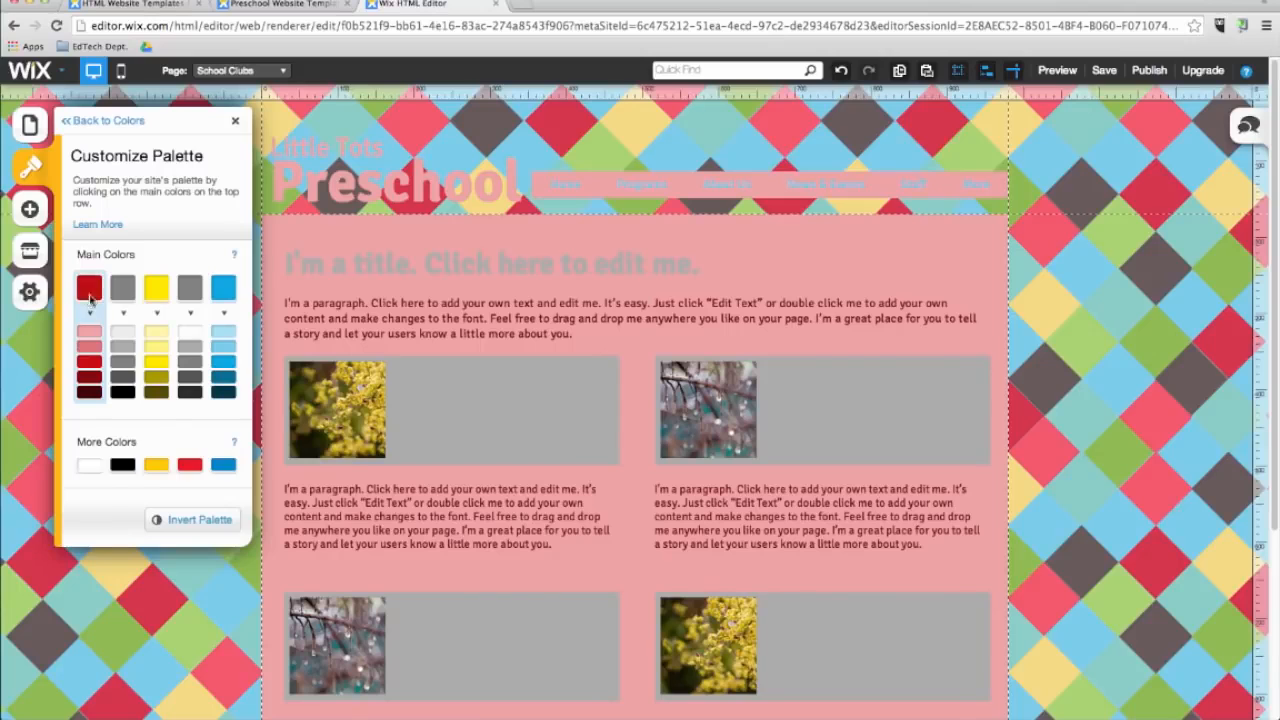
drag(213, 358, 153, 342)
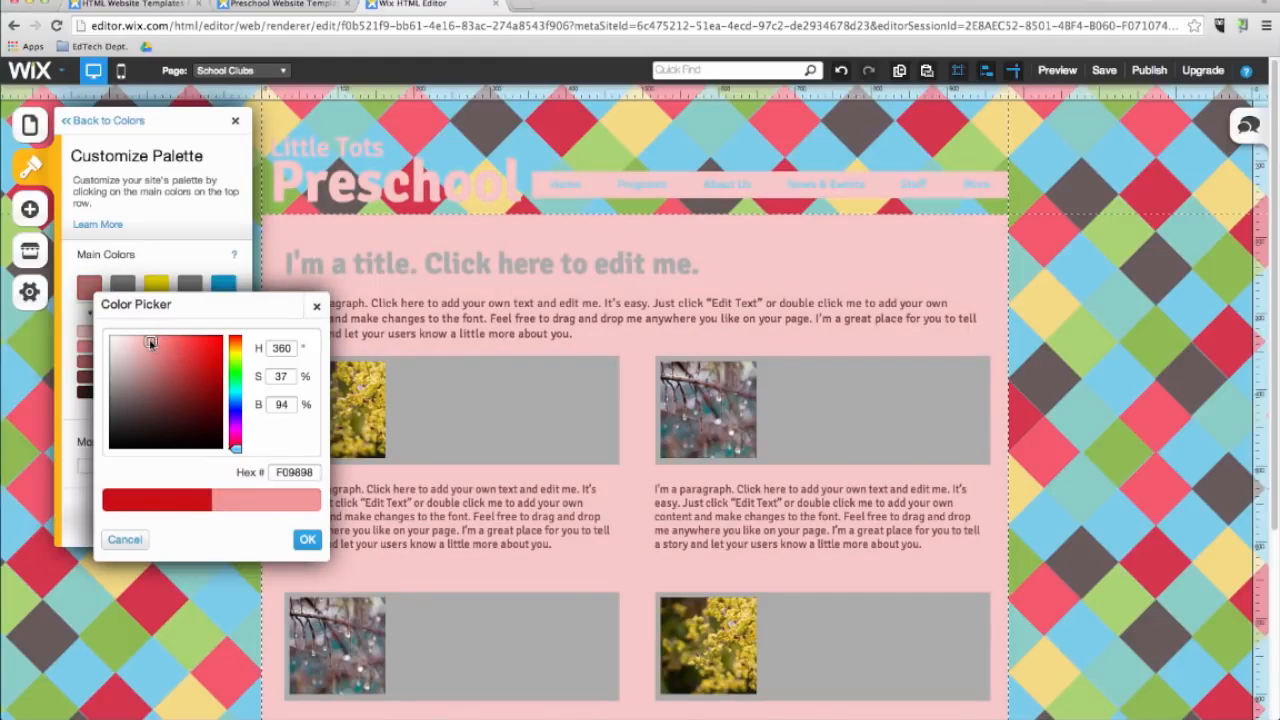
click(307, 539)
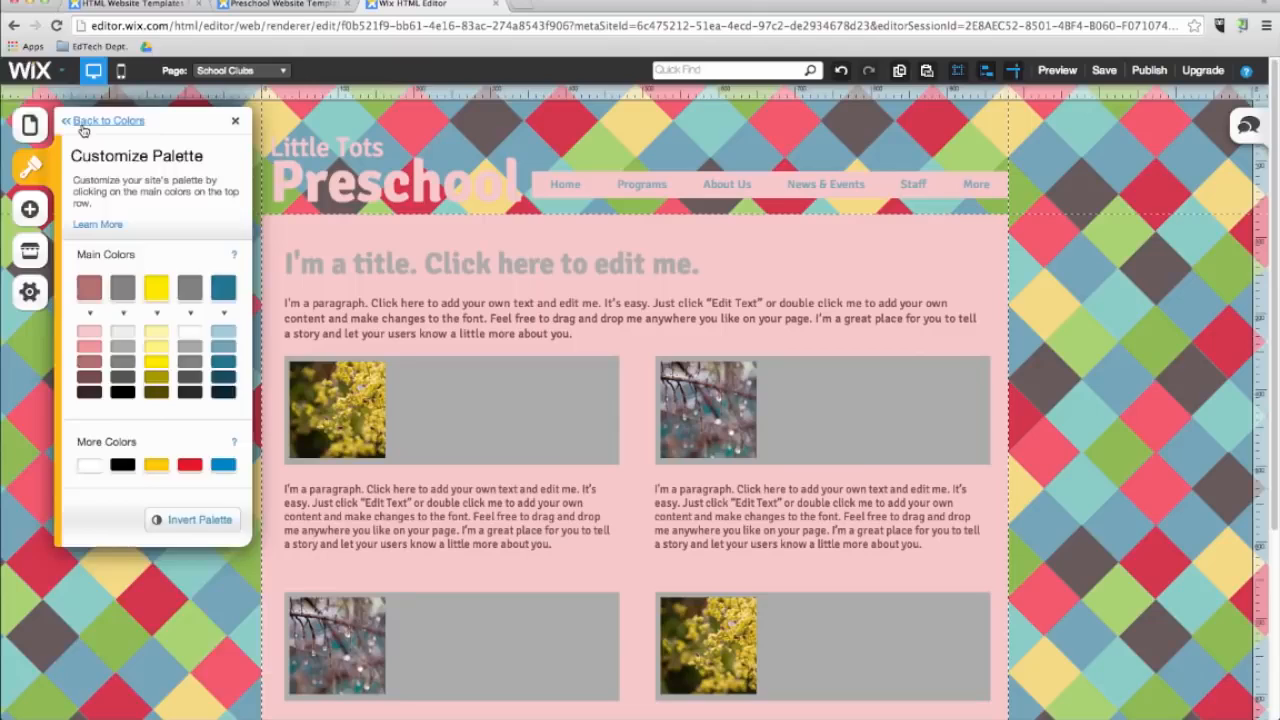
click(70, 120)
click(72, 120)
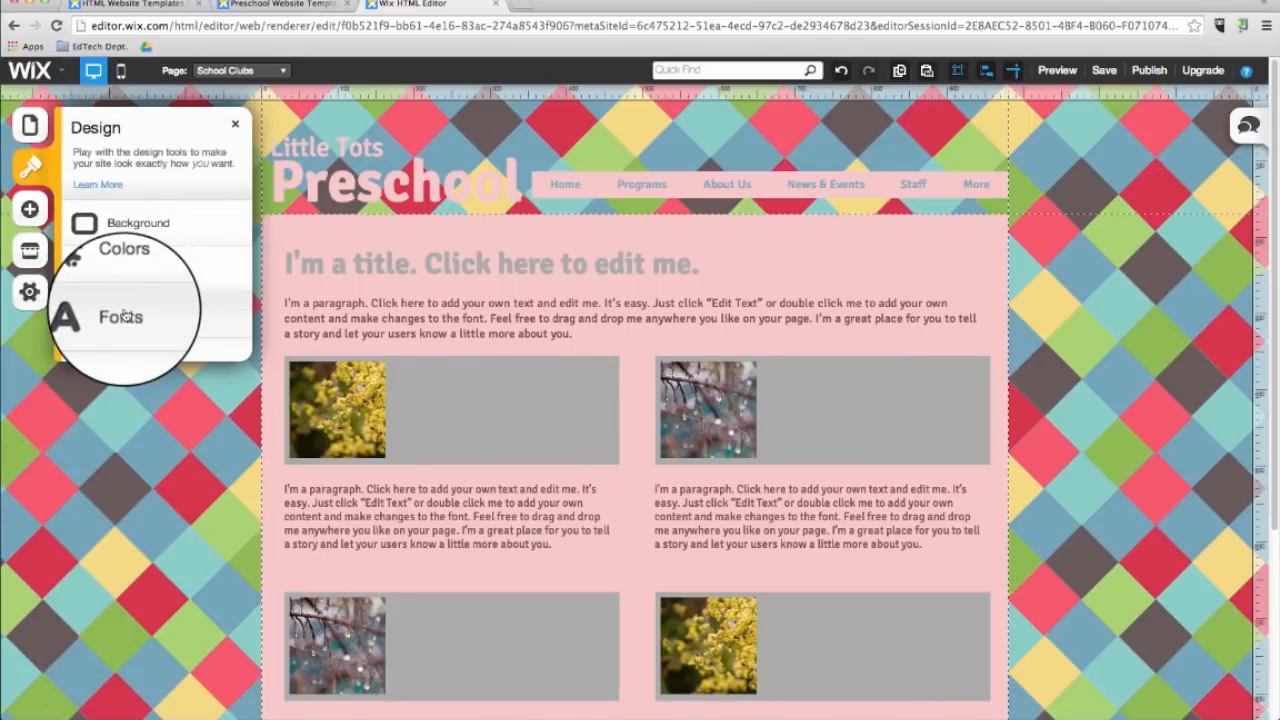
Step: Apply the second font scheme and make site titles Monoton at a larger 55 px
click(155, 330)
click(165, 382)
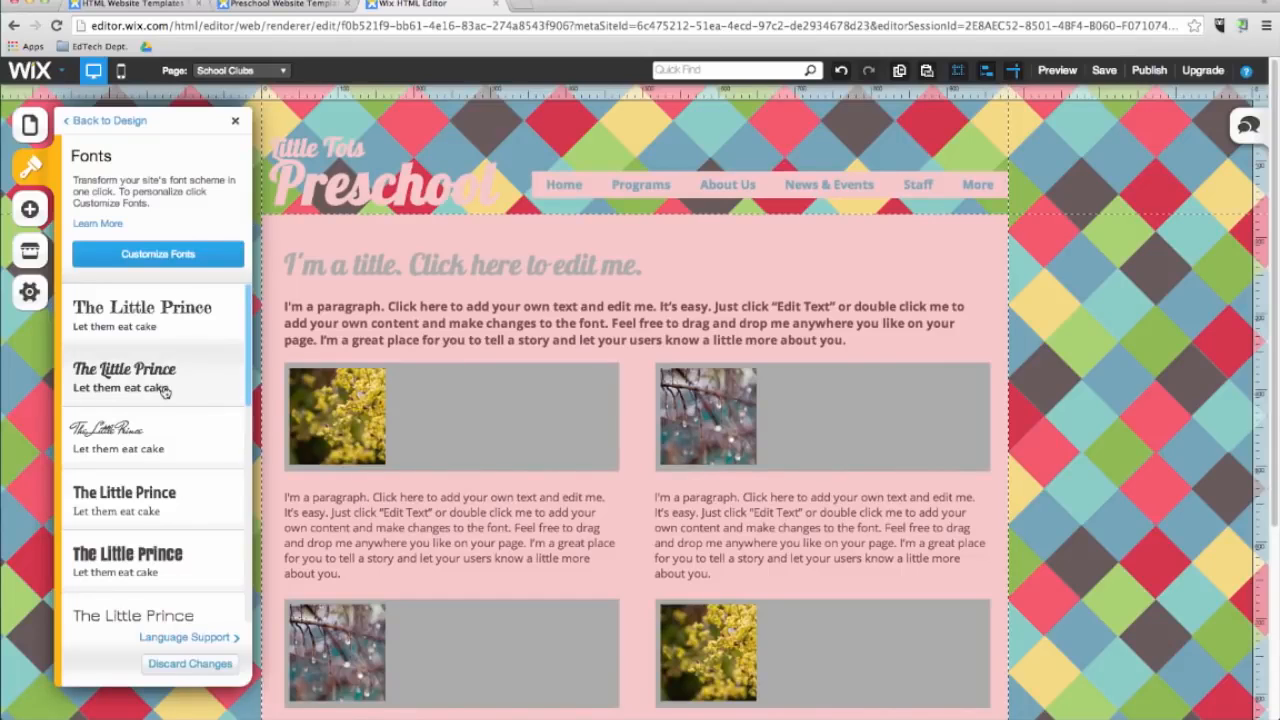
click(164, 258)
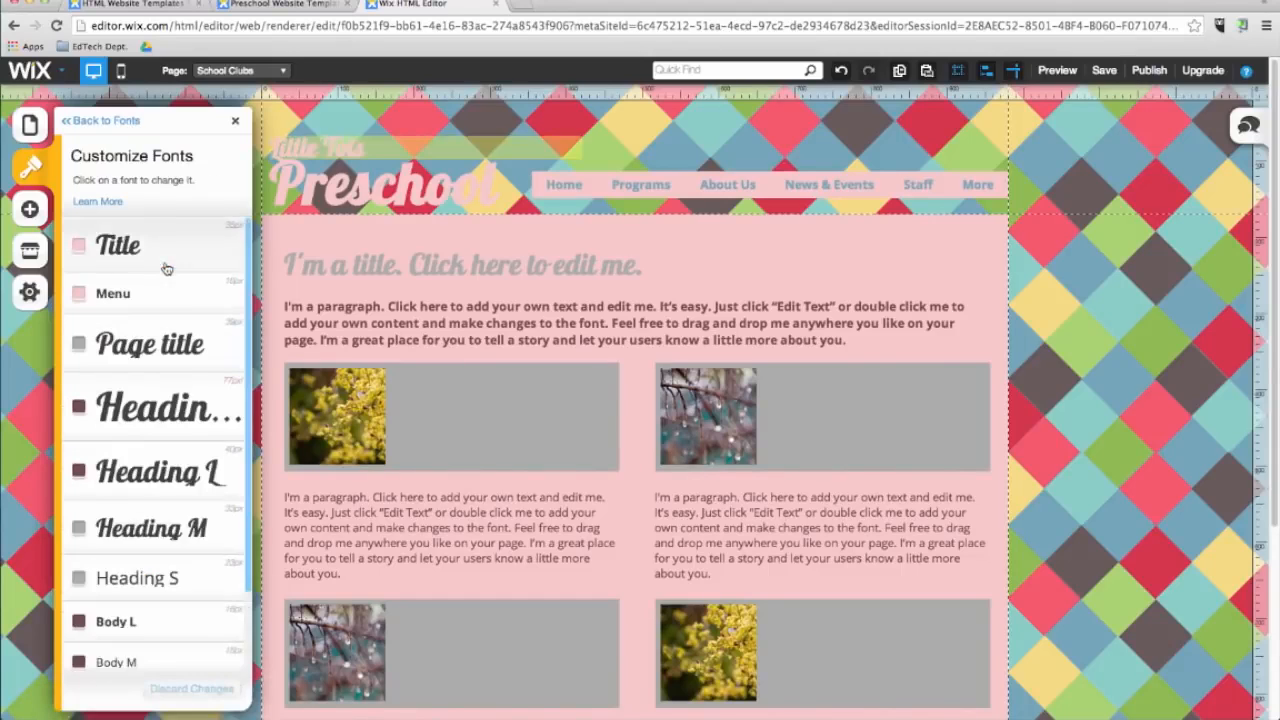
click(186, 257)
click(240, 417)
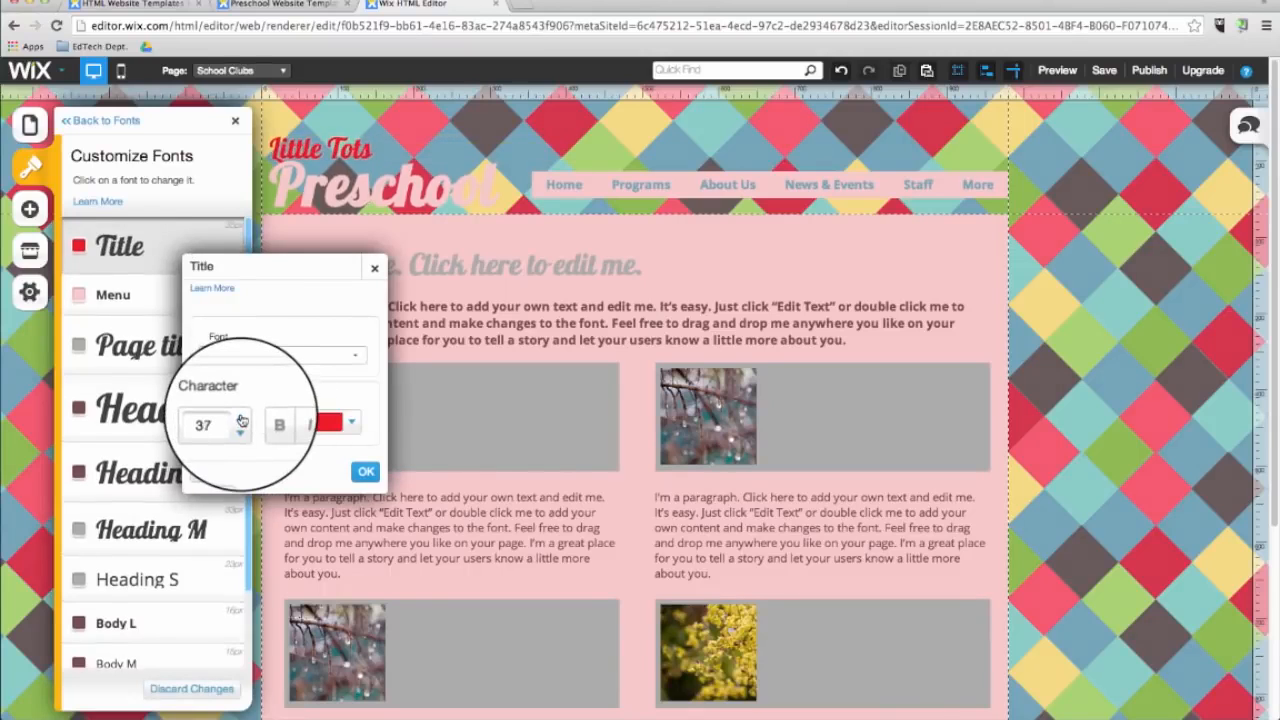
click(244, 367)
scroll(250, 470, down, 10)
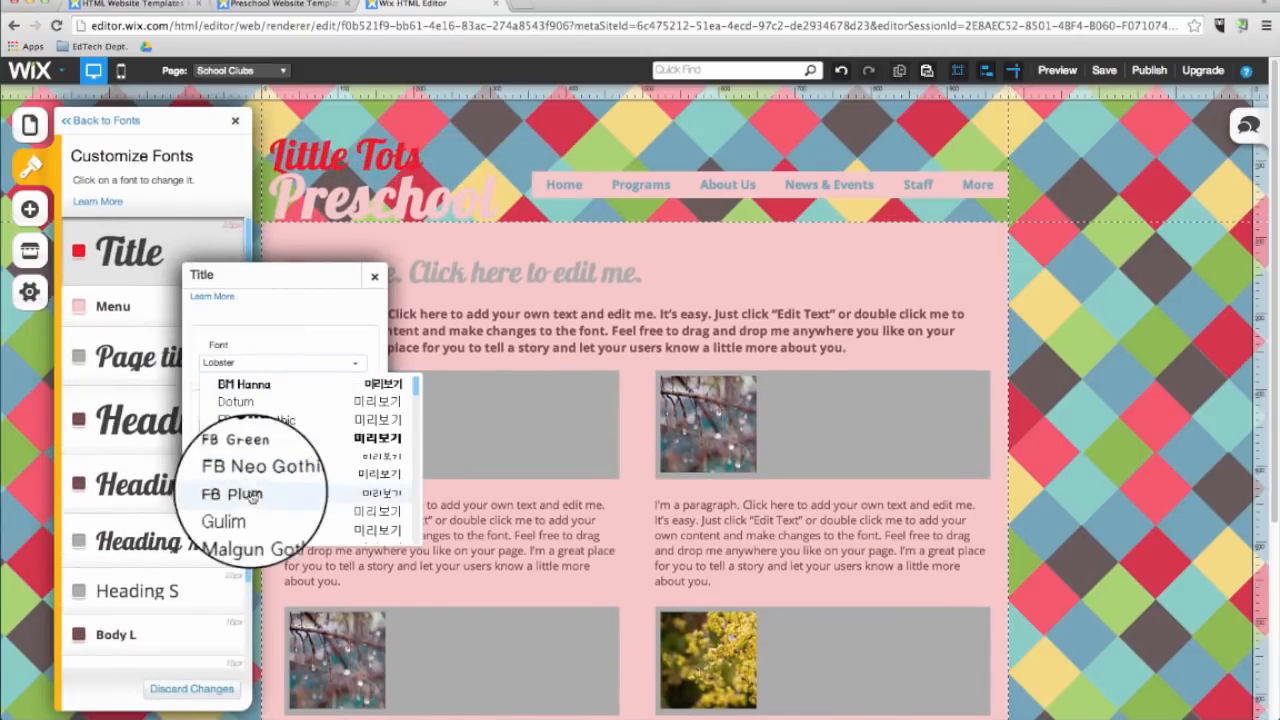
click(272, 523)
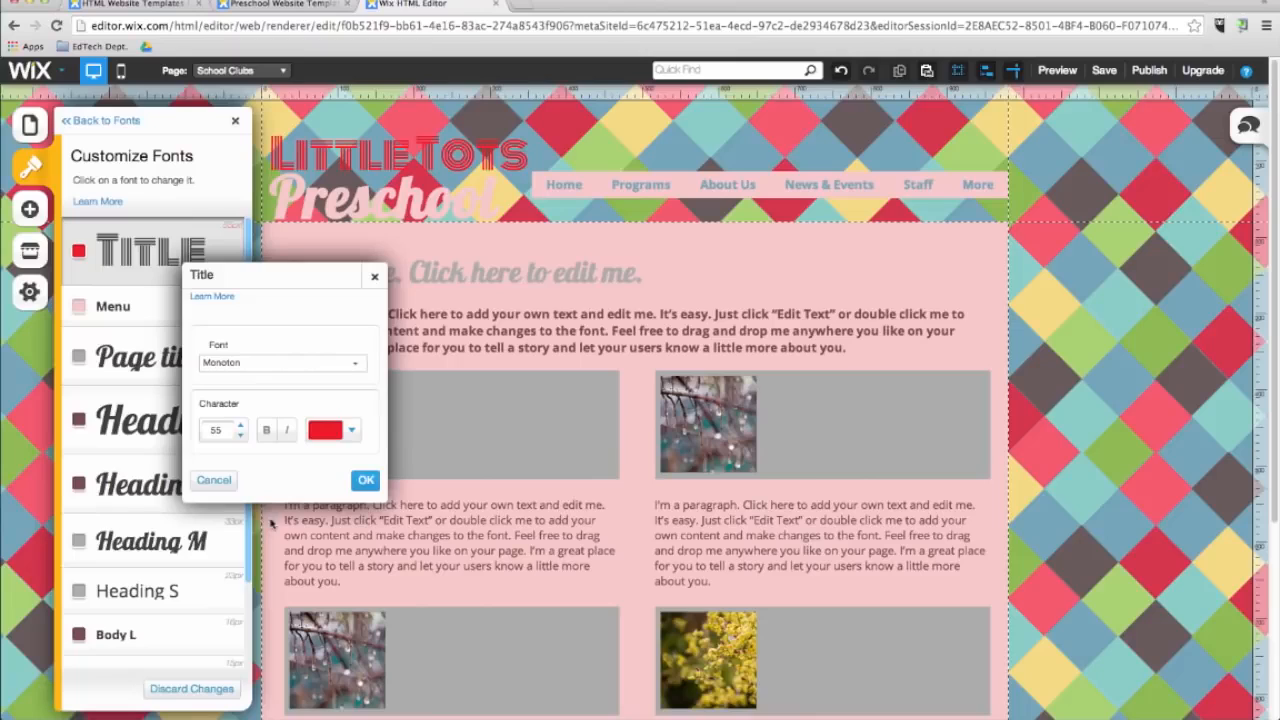
click(361, 484)
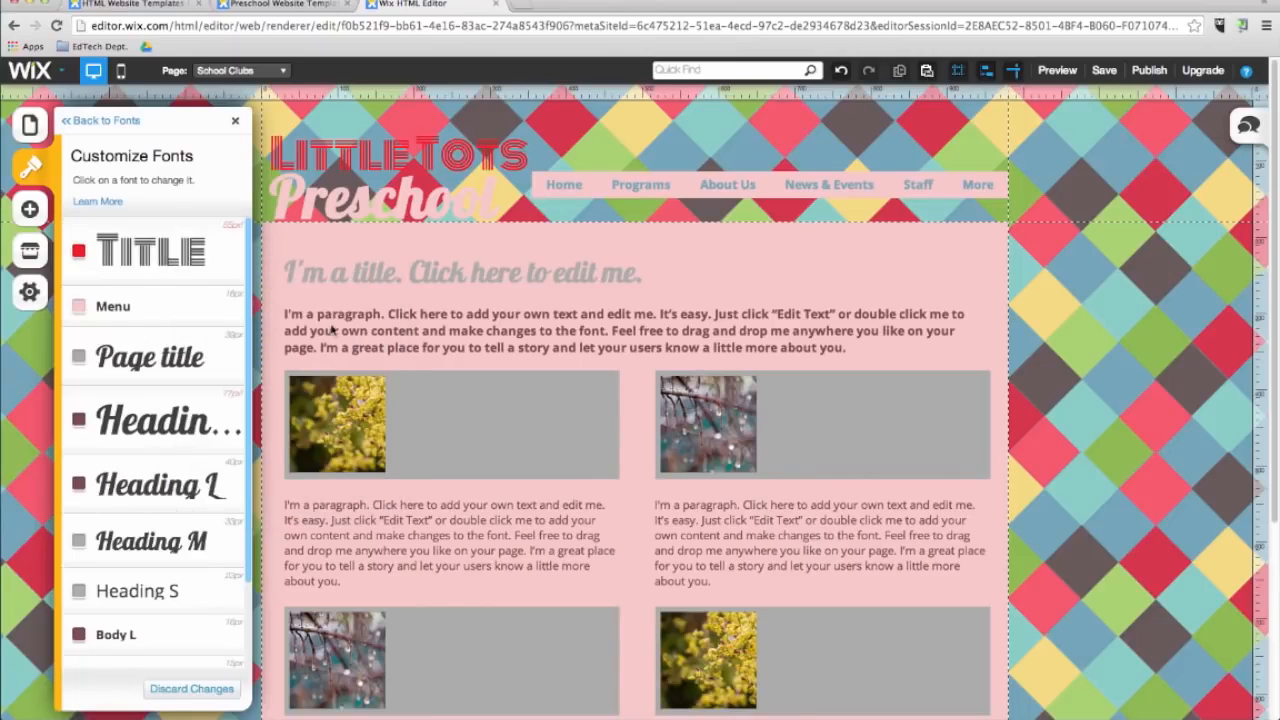
Step: Change the menu font to FB Blue Gothic
click(113, 306)
click(241, 414)
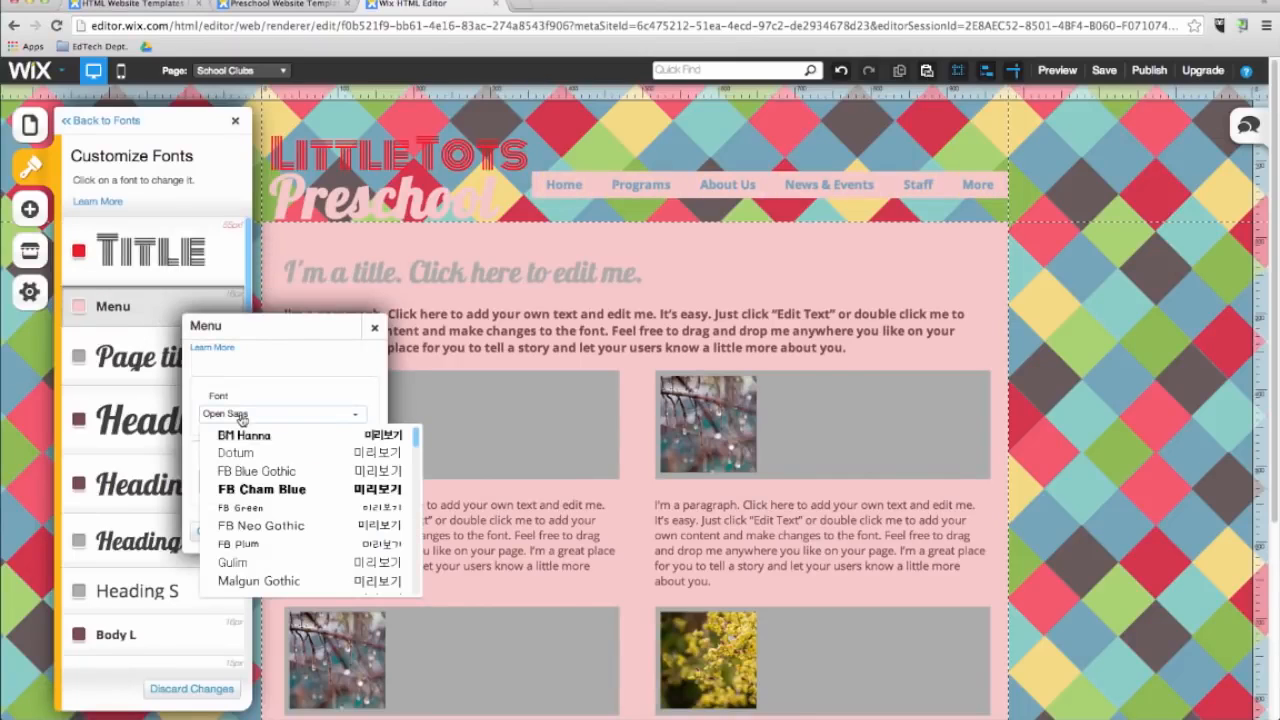
click(250, 471)
click(364, 537)
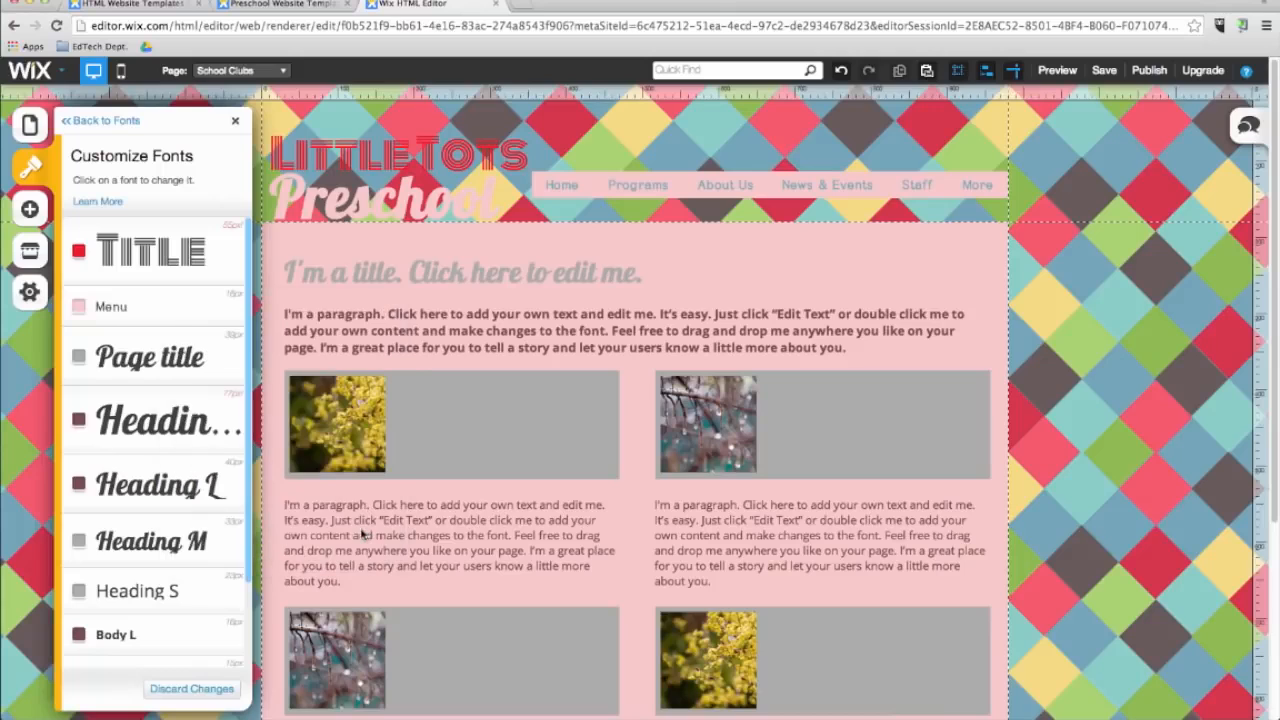
Step: Preview the site, then return to the cleared School Clubs page and open the Add panel
click(1048, 73)
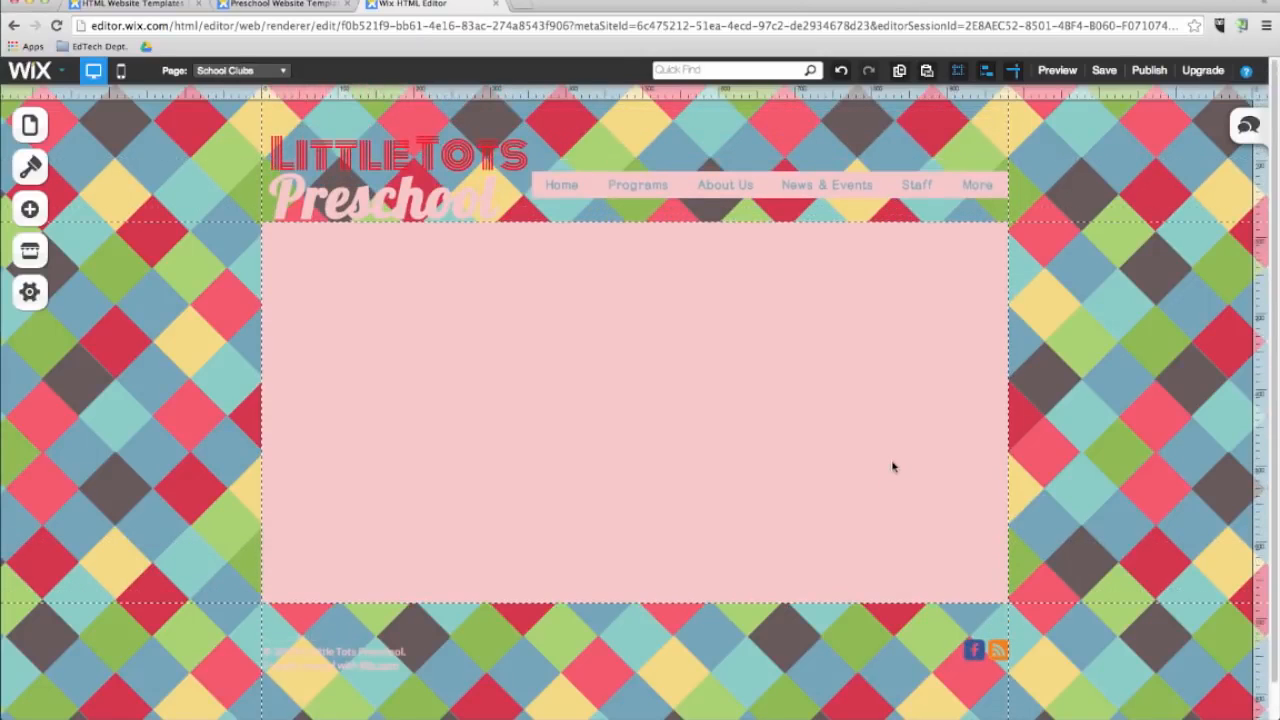
click(30, 210)
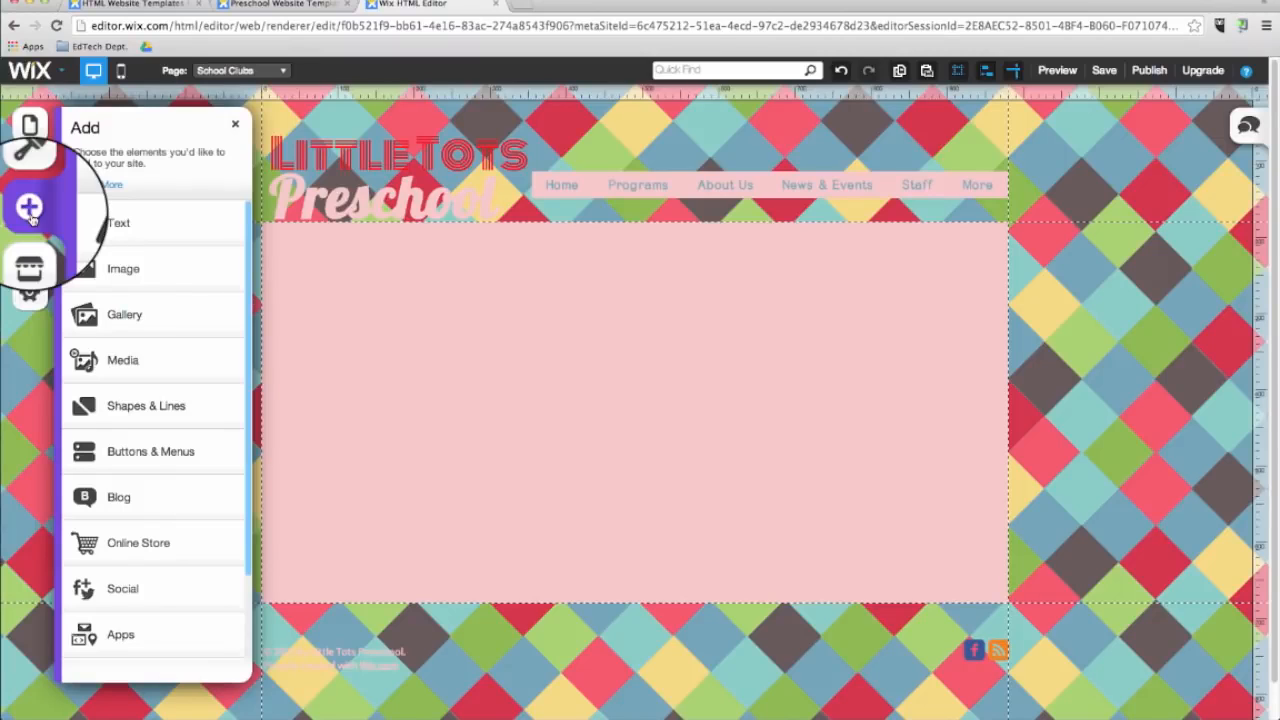
Step: Add a title text box below the header and change its text to 'School Clubs'
click(120, 240)
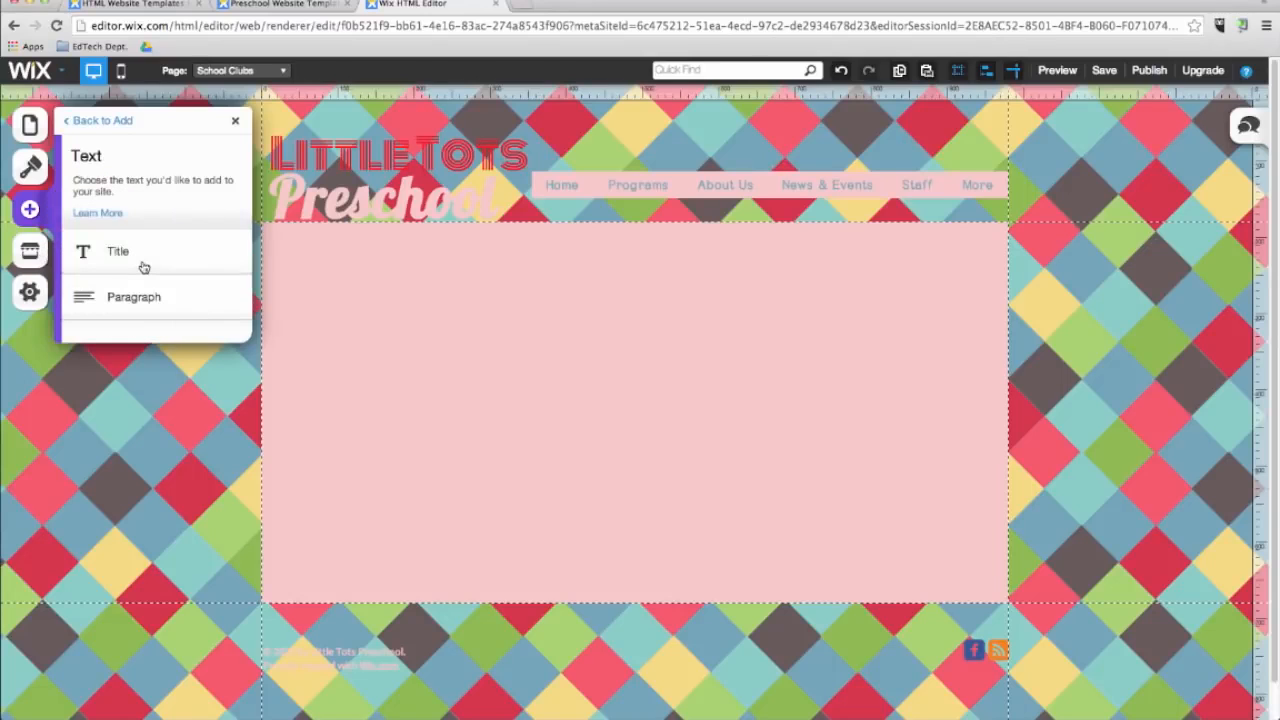
click(143, 264)
drag(586, 387, 361, 258)
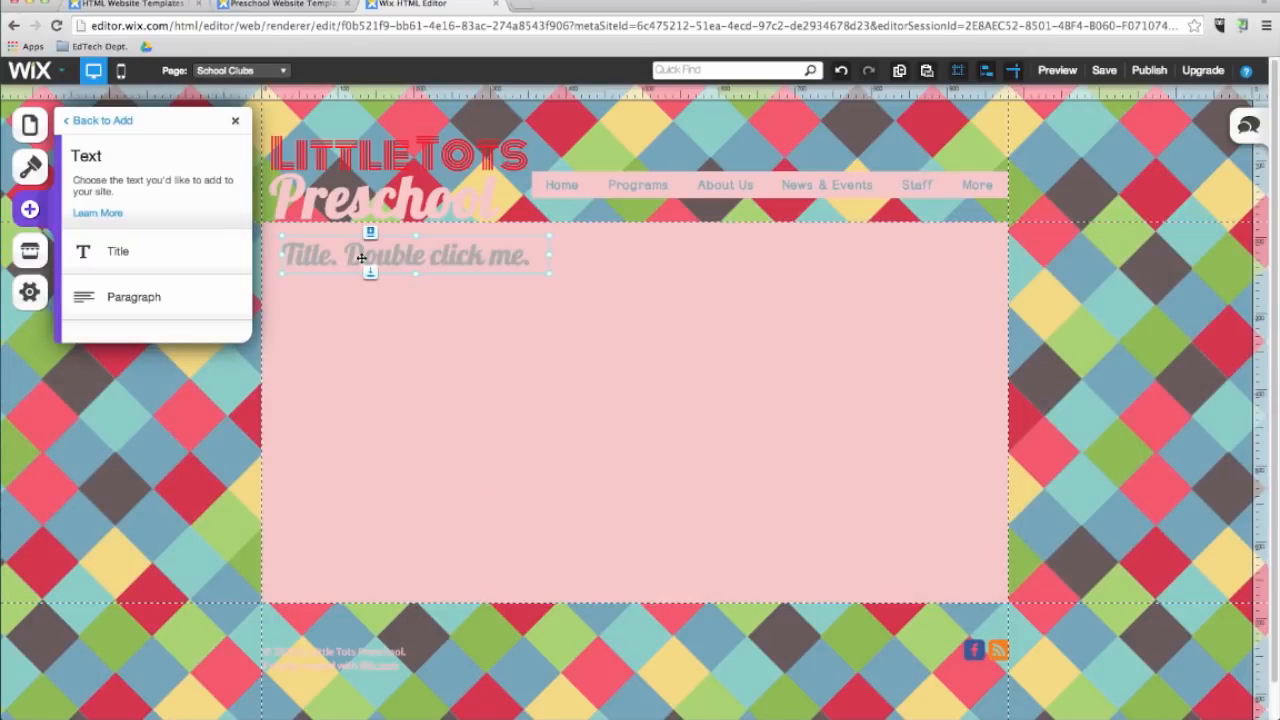
double_click(366, 262)
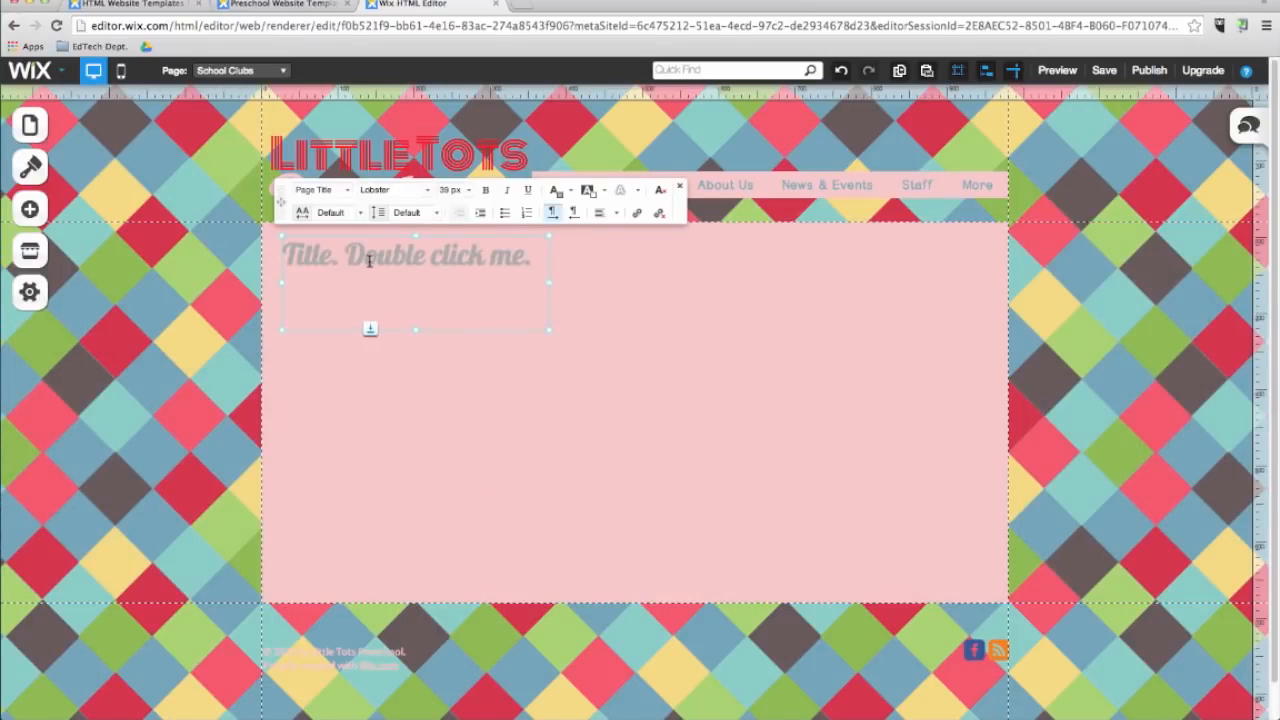
triple_click(369, 261)
text(School Clubs)
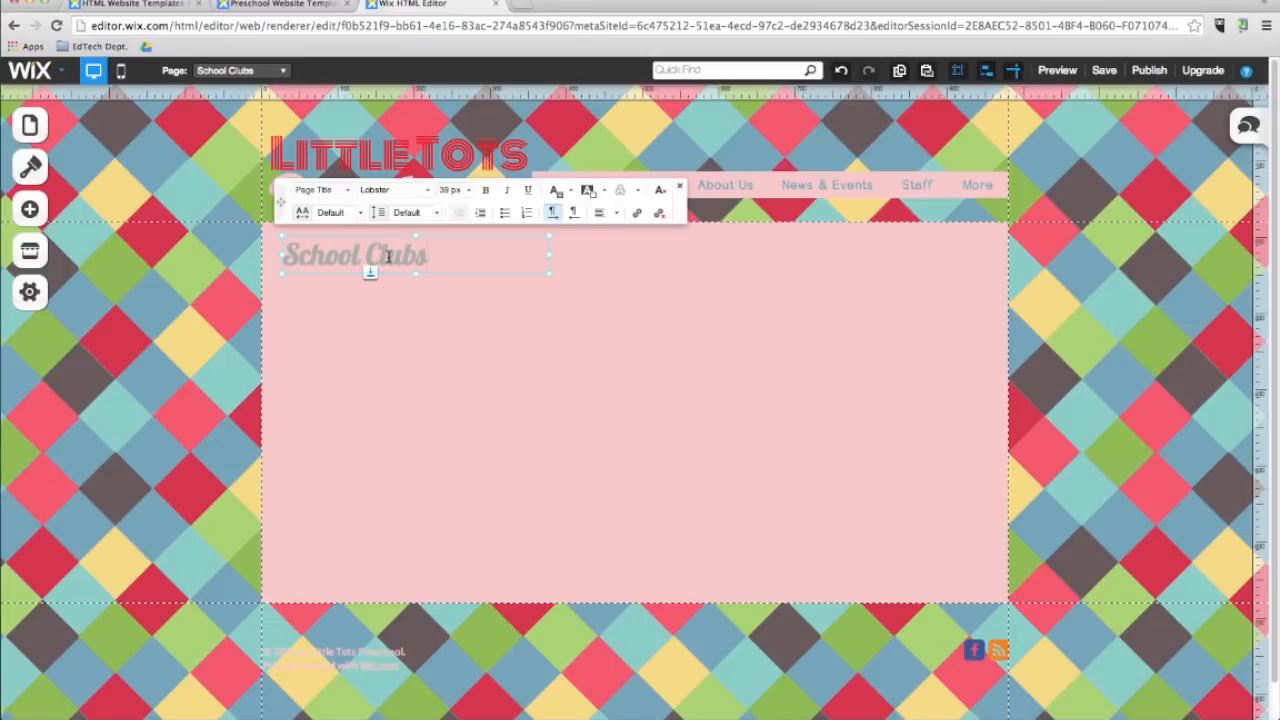
click(29, 209)
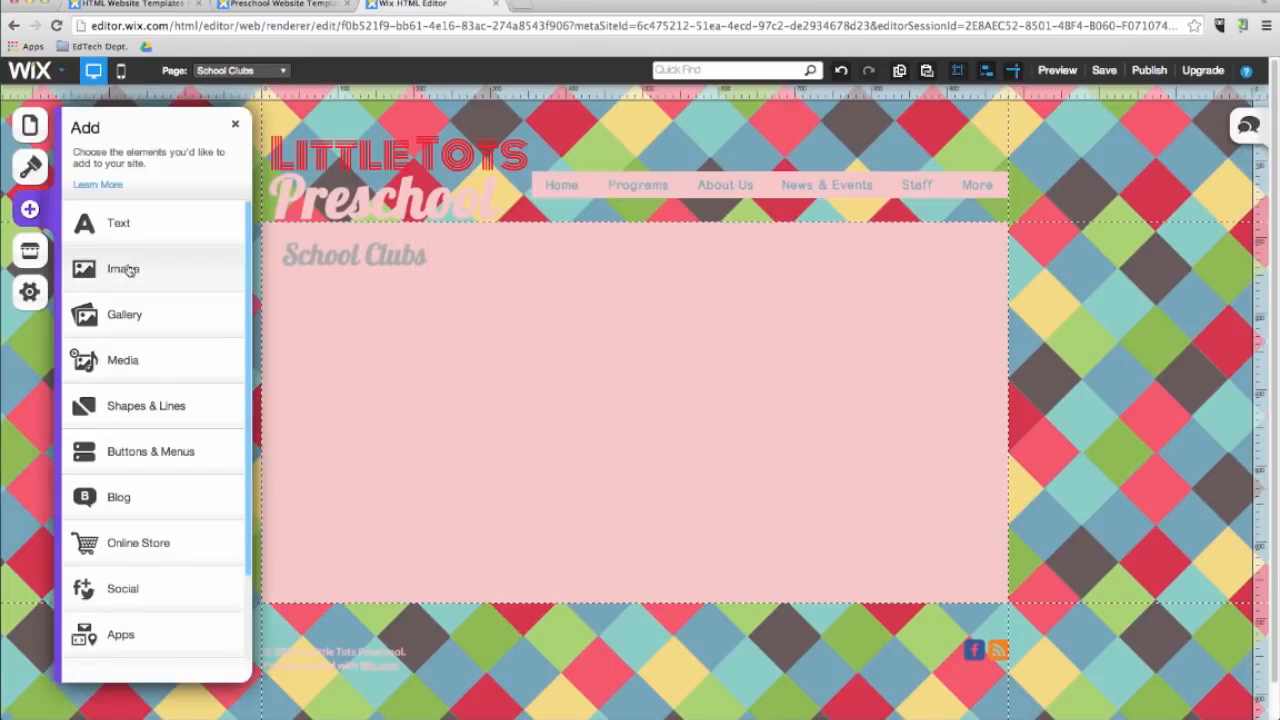
Step: Add a paragraph under the title reading 'Here are some of the great after-school programs we provide!'
click(112, 221)
click(146, 293)
drag(578, 417, 351, 305)
double_click(366, 312)
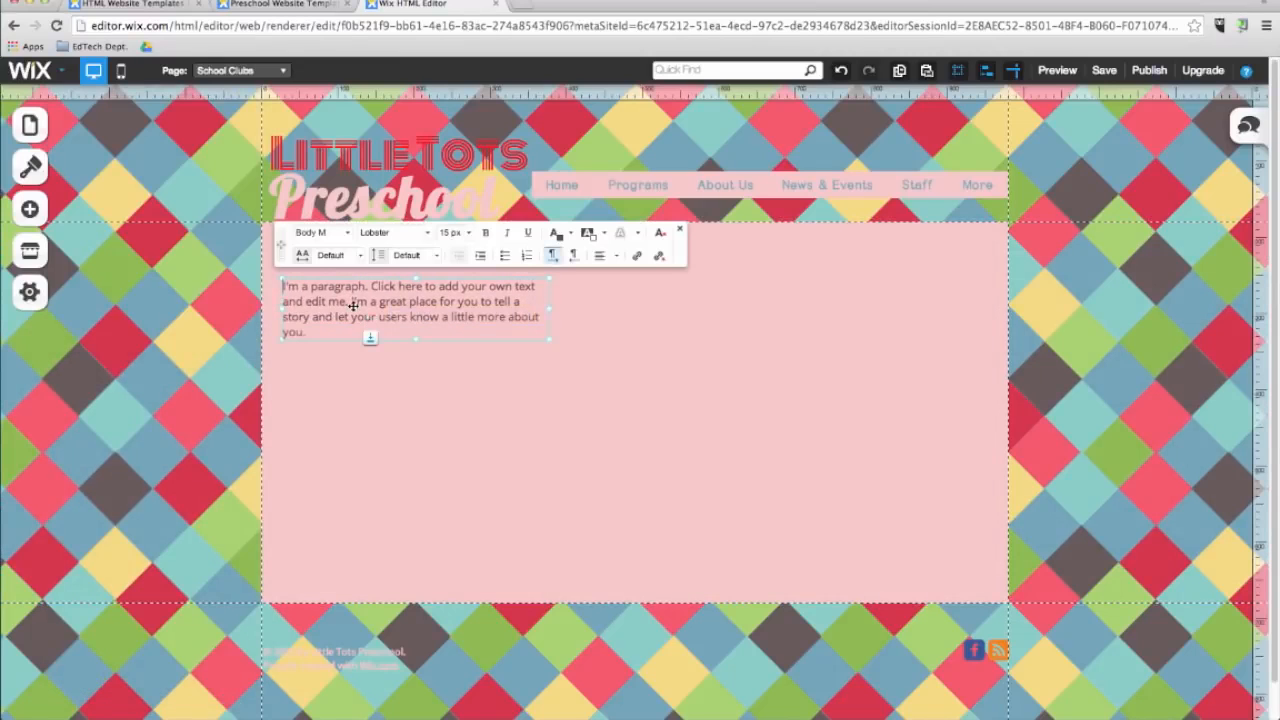
text(Here are some of the great after-school programs we provide!)
Step: Format the paragraph text in Dotum at 24 px
drag(344, 301, 282, 286)
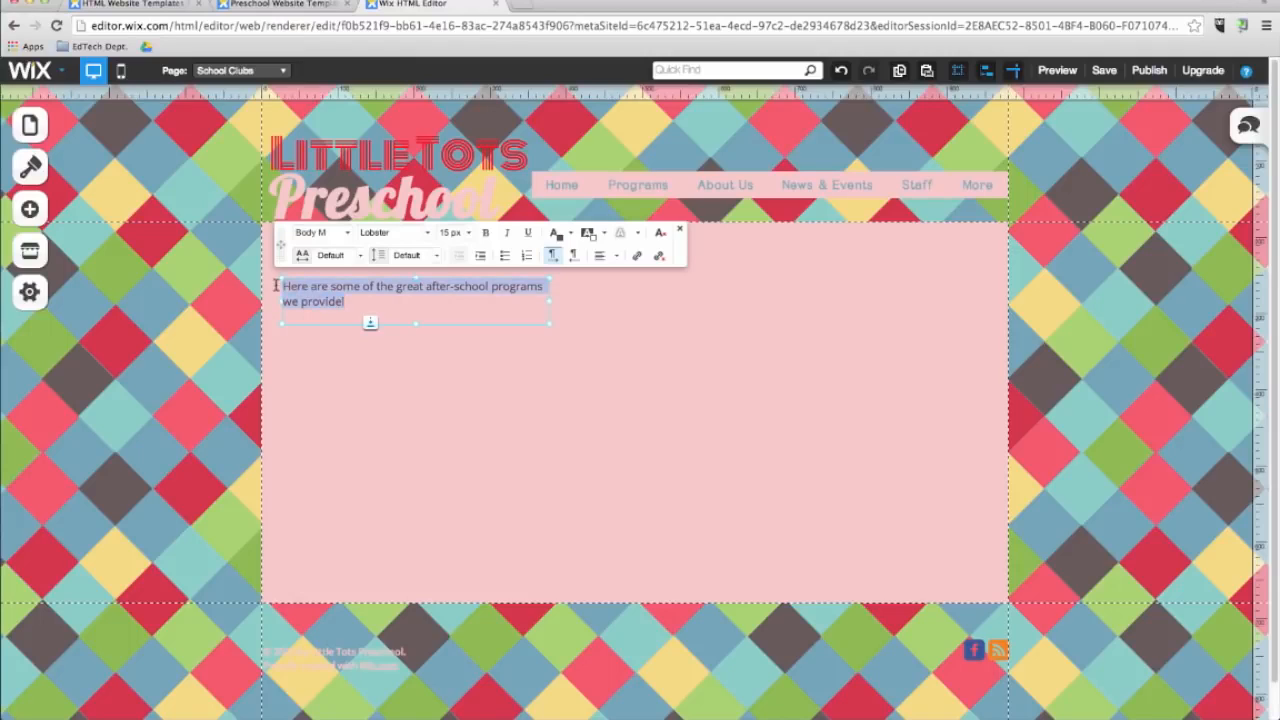
click(428, 234)
click(425, 306)
click(447, 233)
click(465, 367)
click(450, 232)
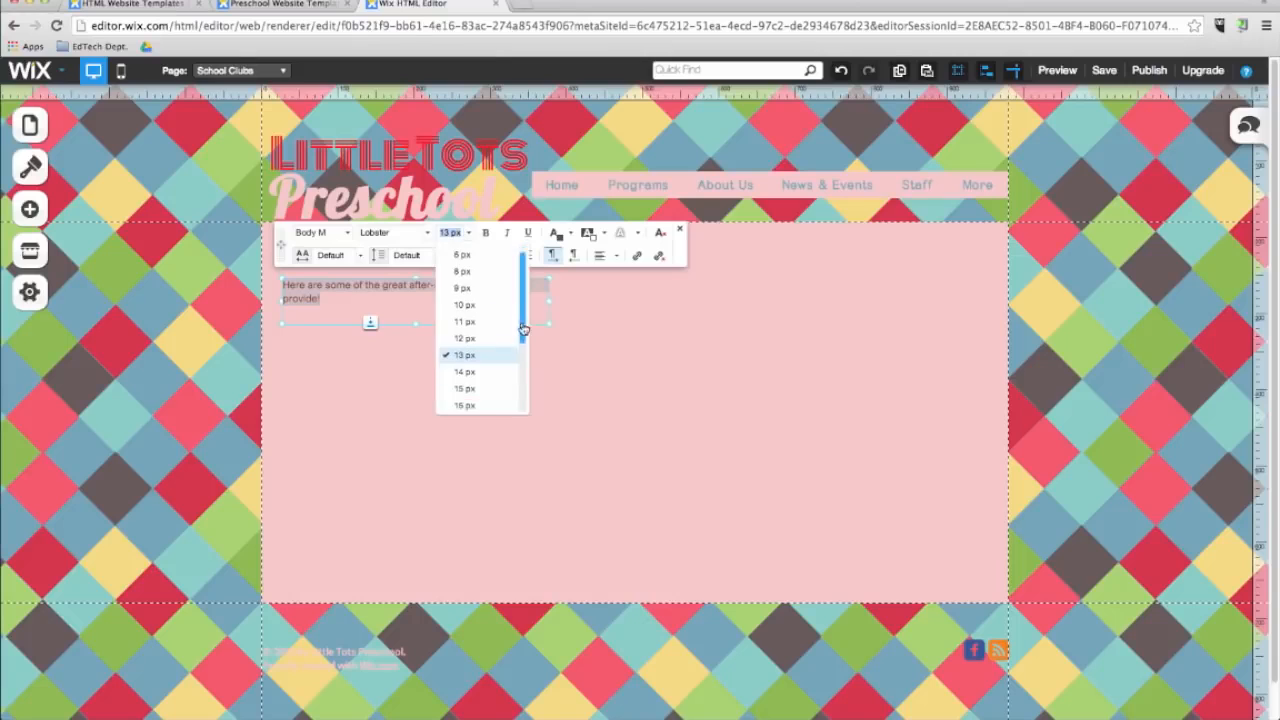
drag(524, 323, 524, 353)
click(489, 344)
click(466, 233)
click(484, 400)
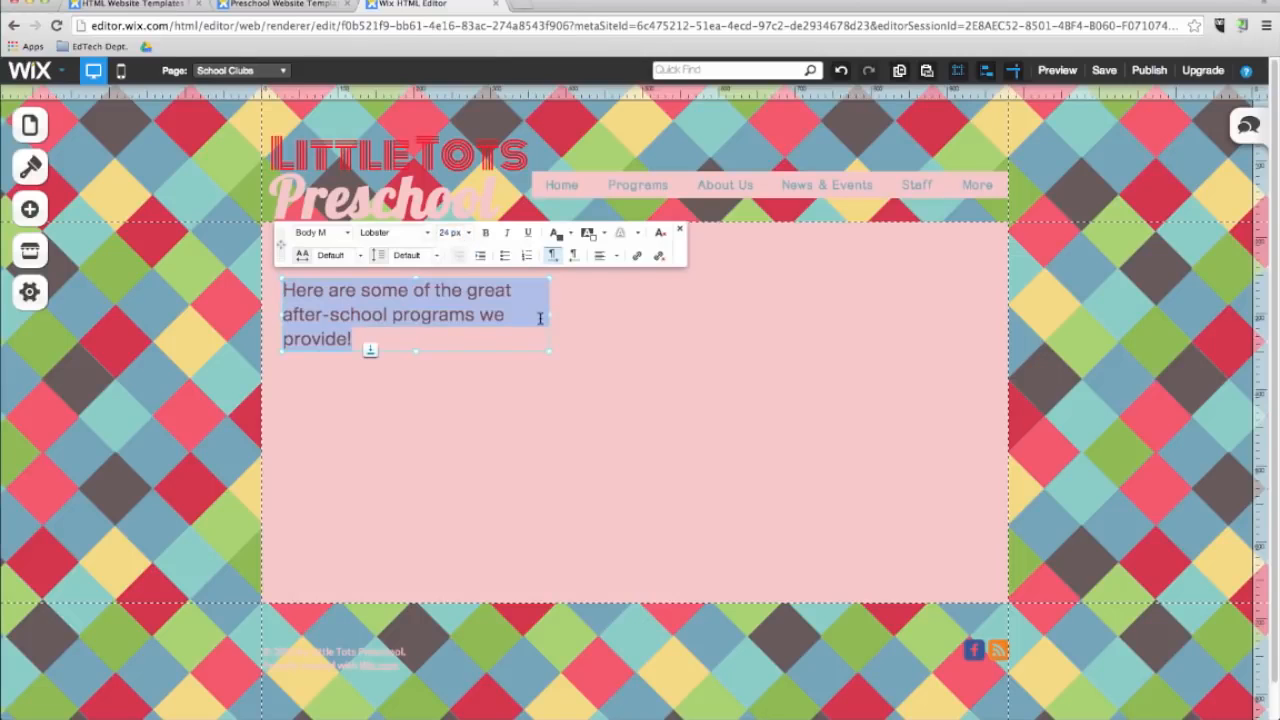
click(577, 349)
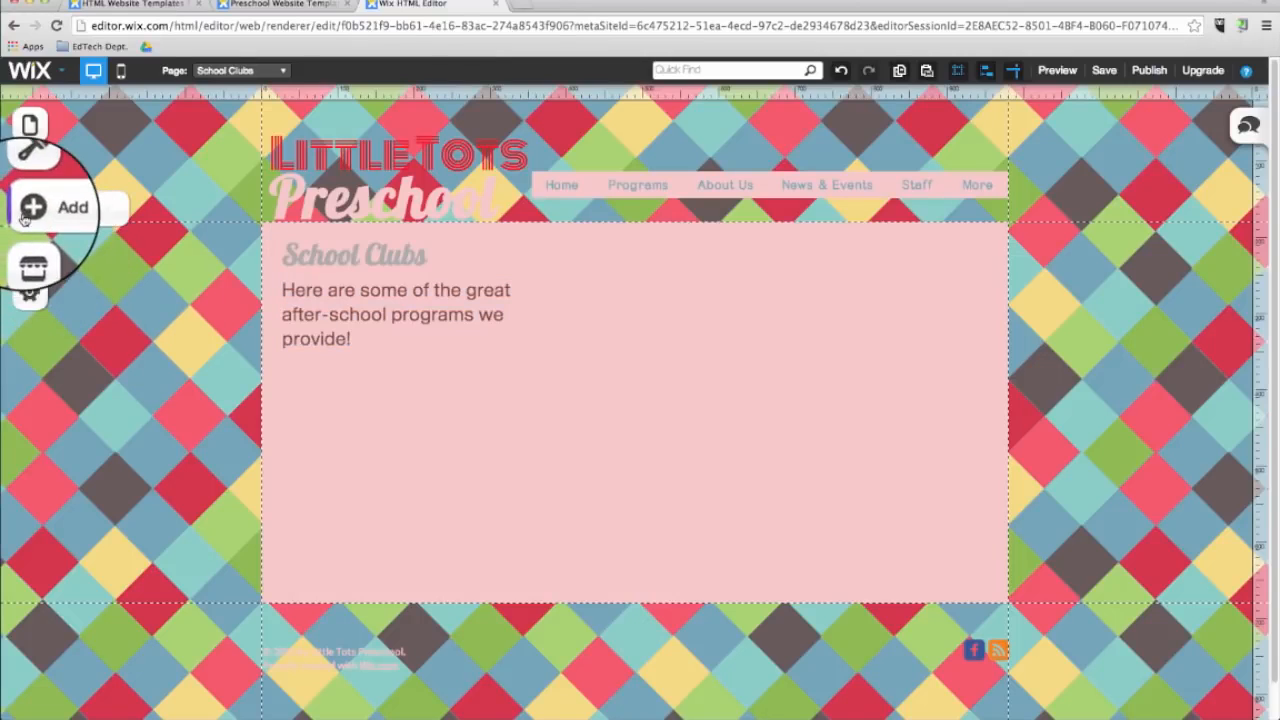
Step: Add the free Wix Cub Scouts photo (search 'chi') and place it right, below the intro text
click(28, 212)
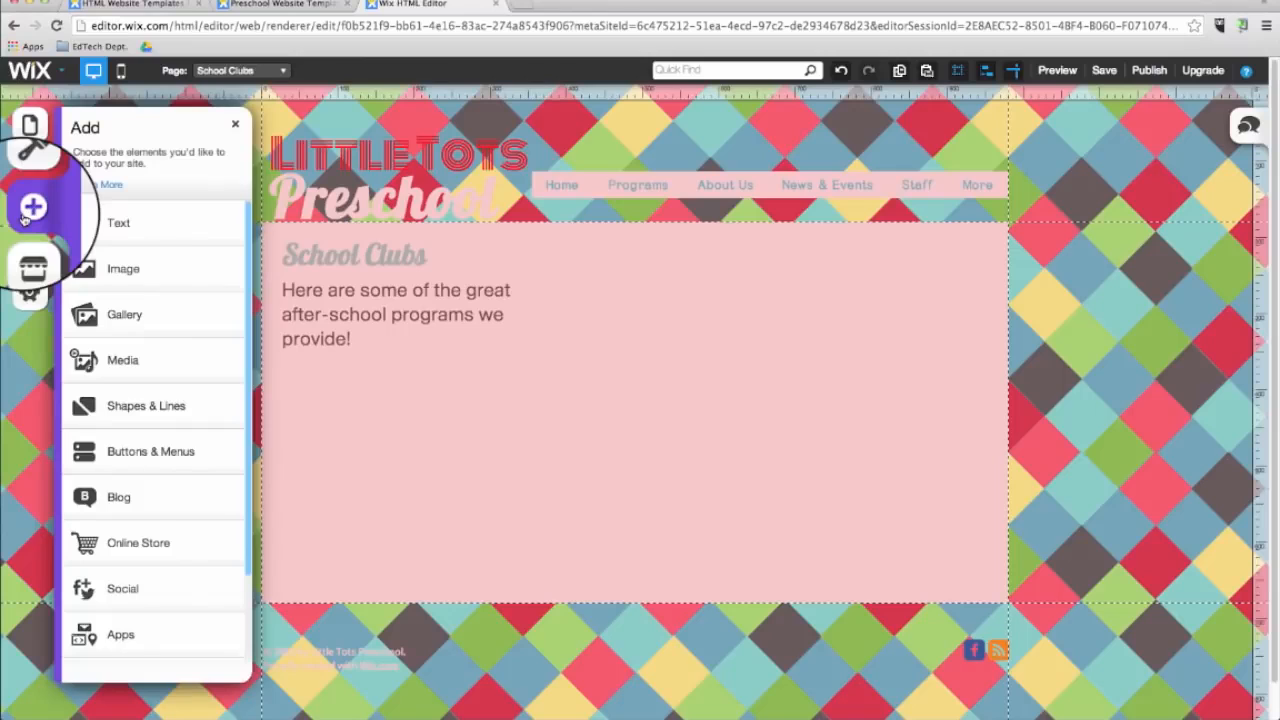
click(116, 278)
click(130, 232)
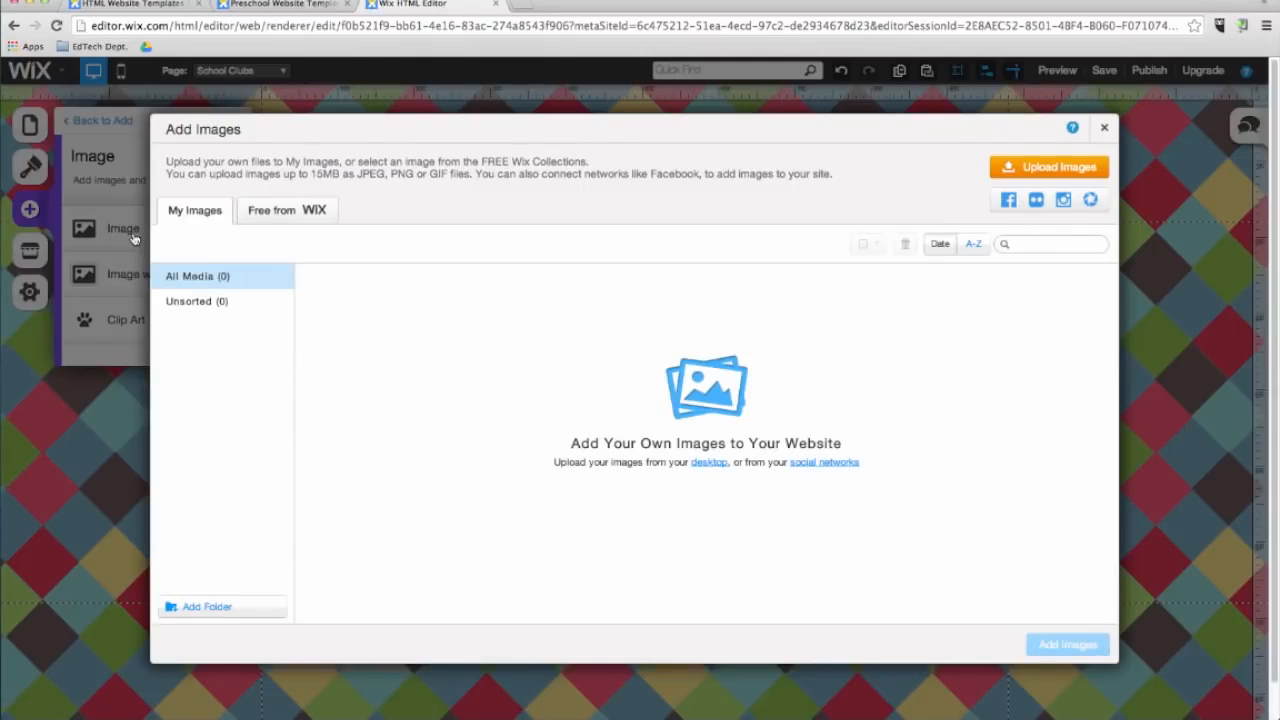
click(300, 220)
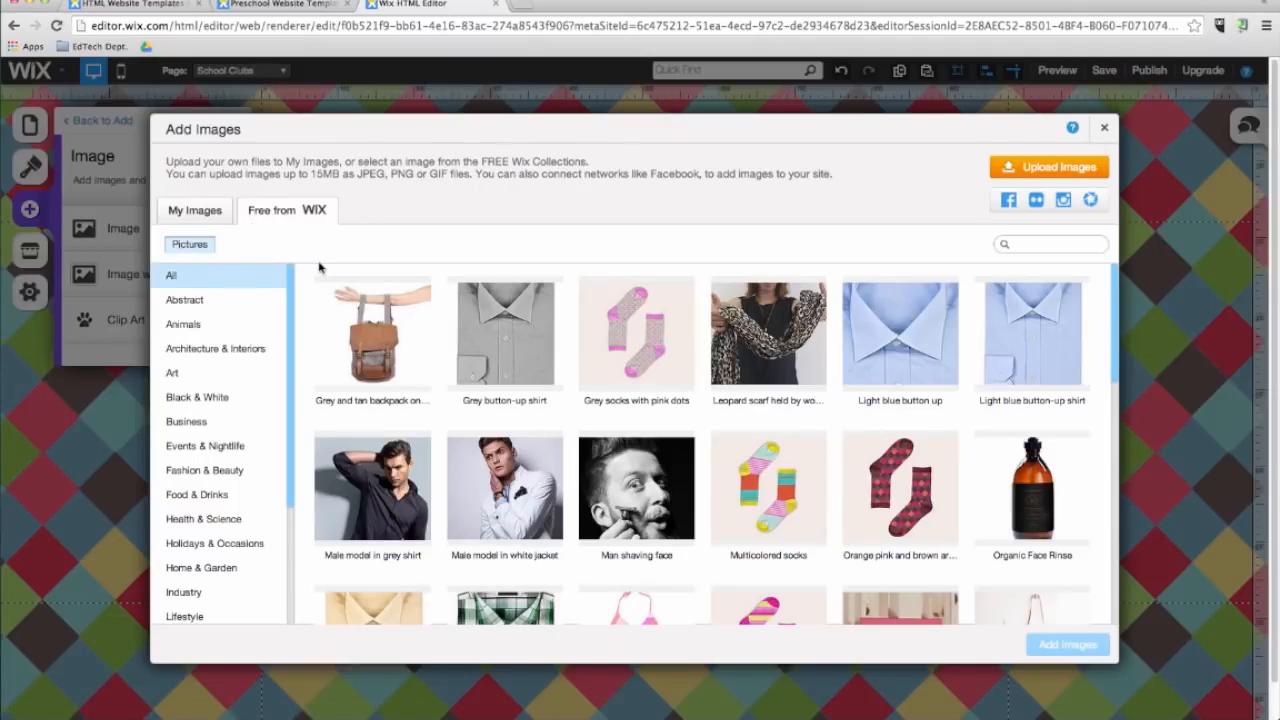
click(1077, 245)
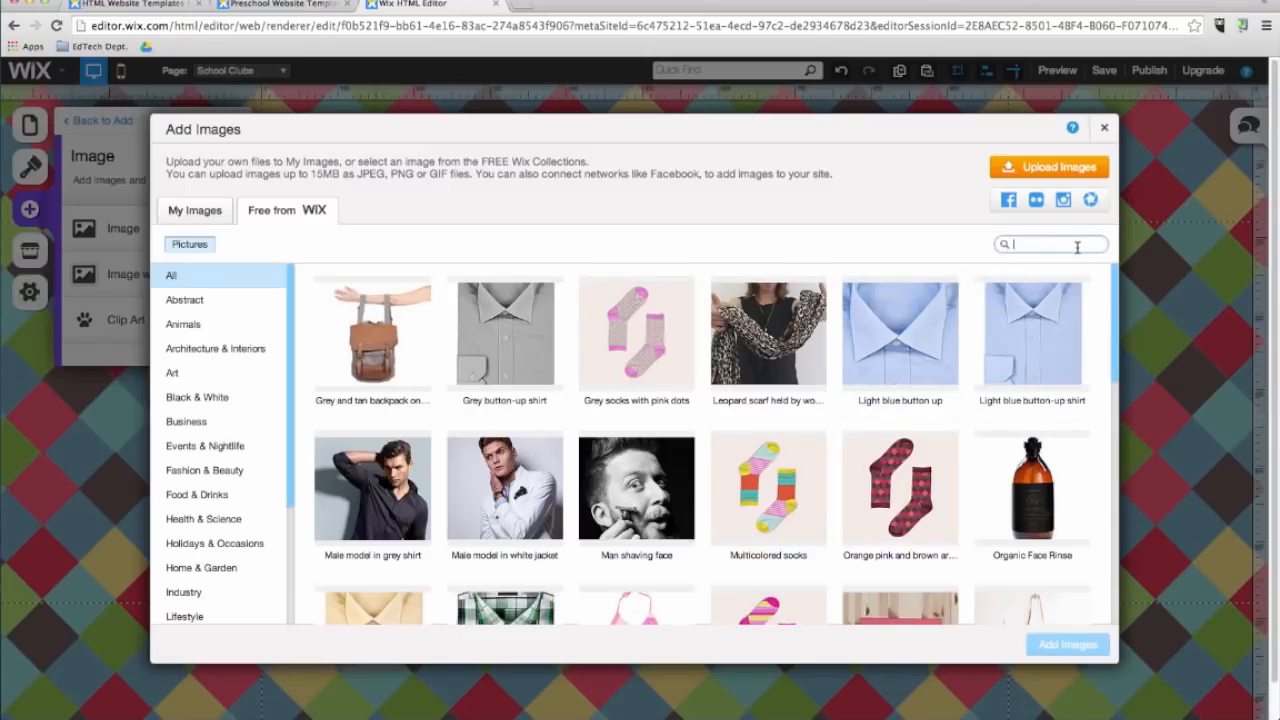
text(children)
key(Return)
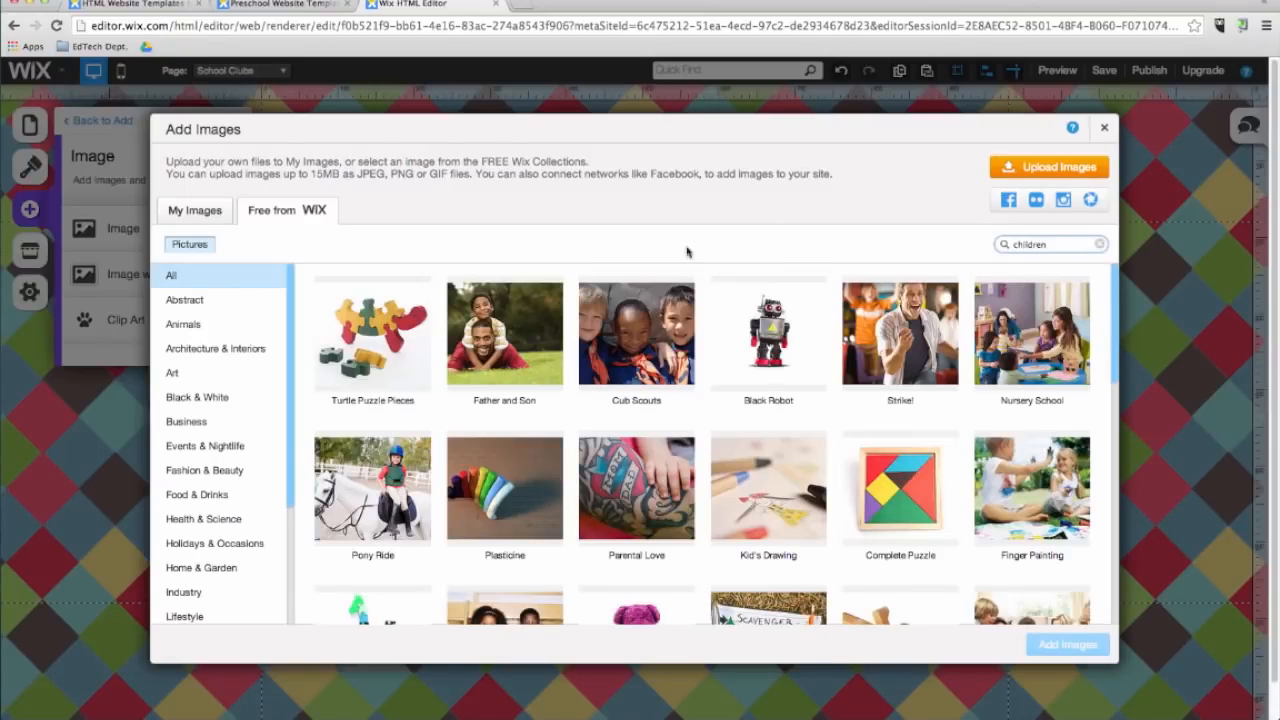
click(638, 342)
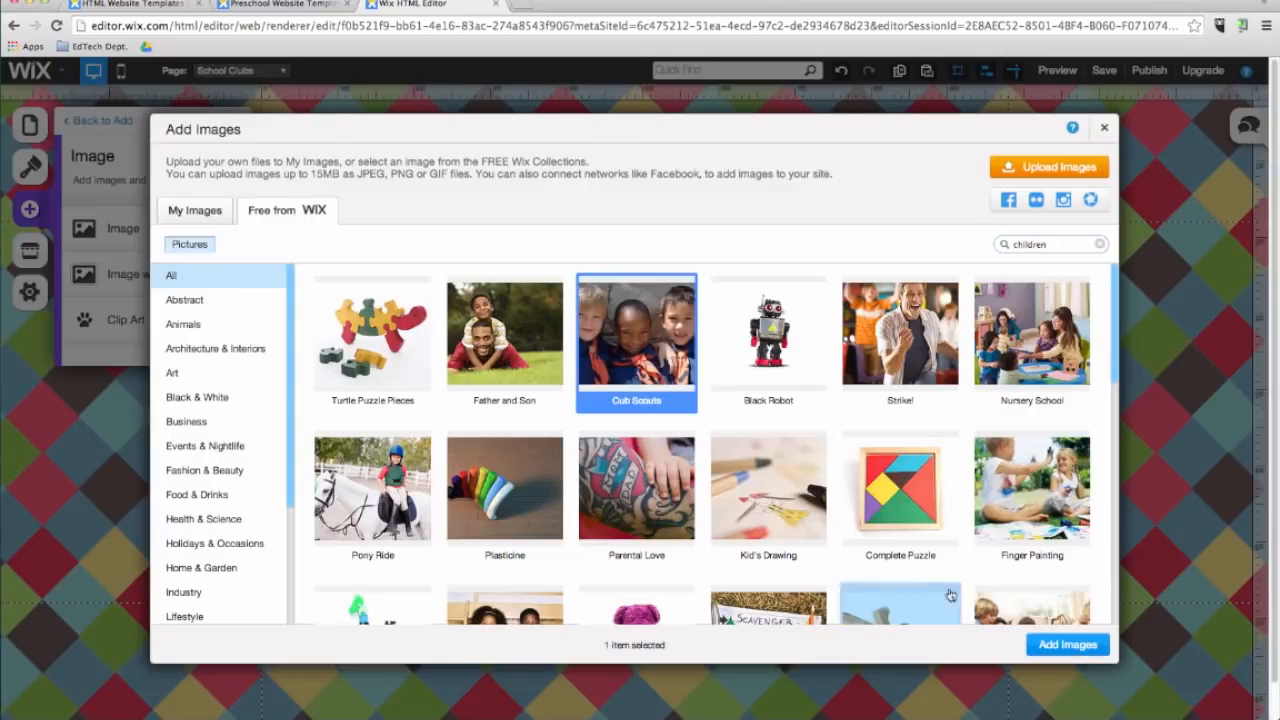
click(1047, 648)
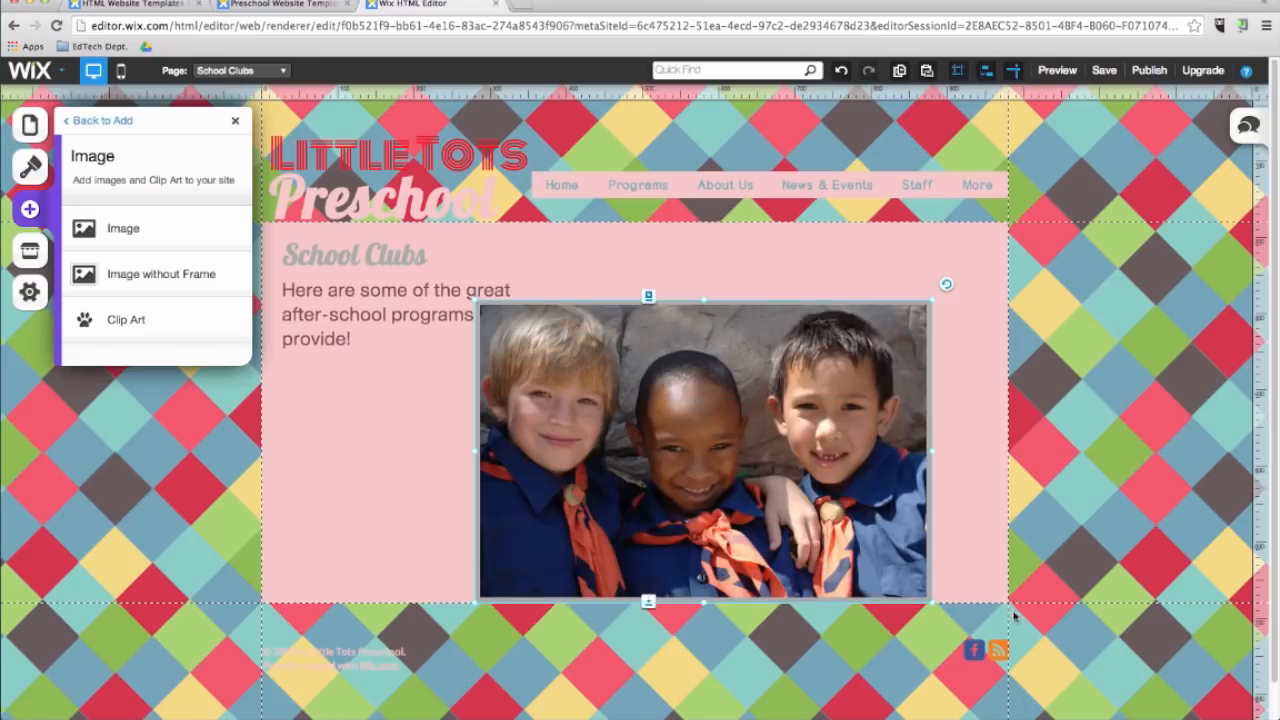
drag(746, 481, 791, 558)
click(28, 210)
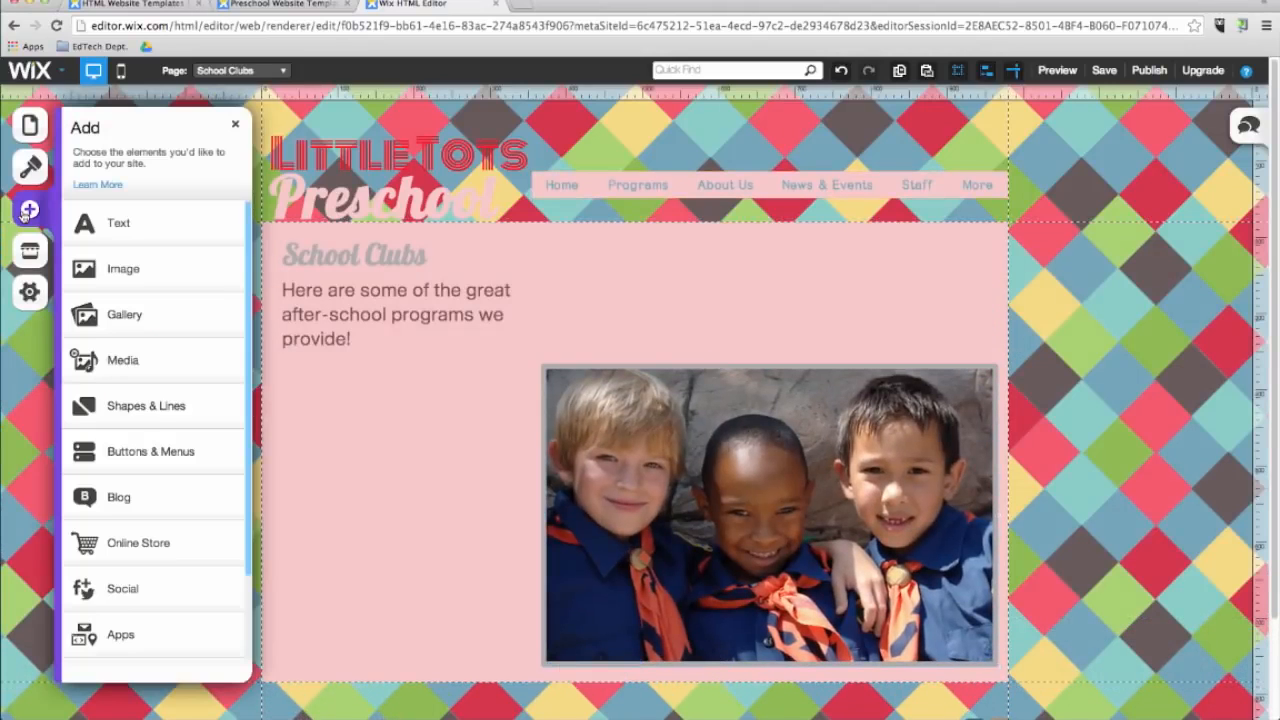
Step: Search the Clip Art collection for 'school'
scroll(134, 445, down, 2)
scroll(100, 380, up, 2)
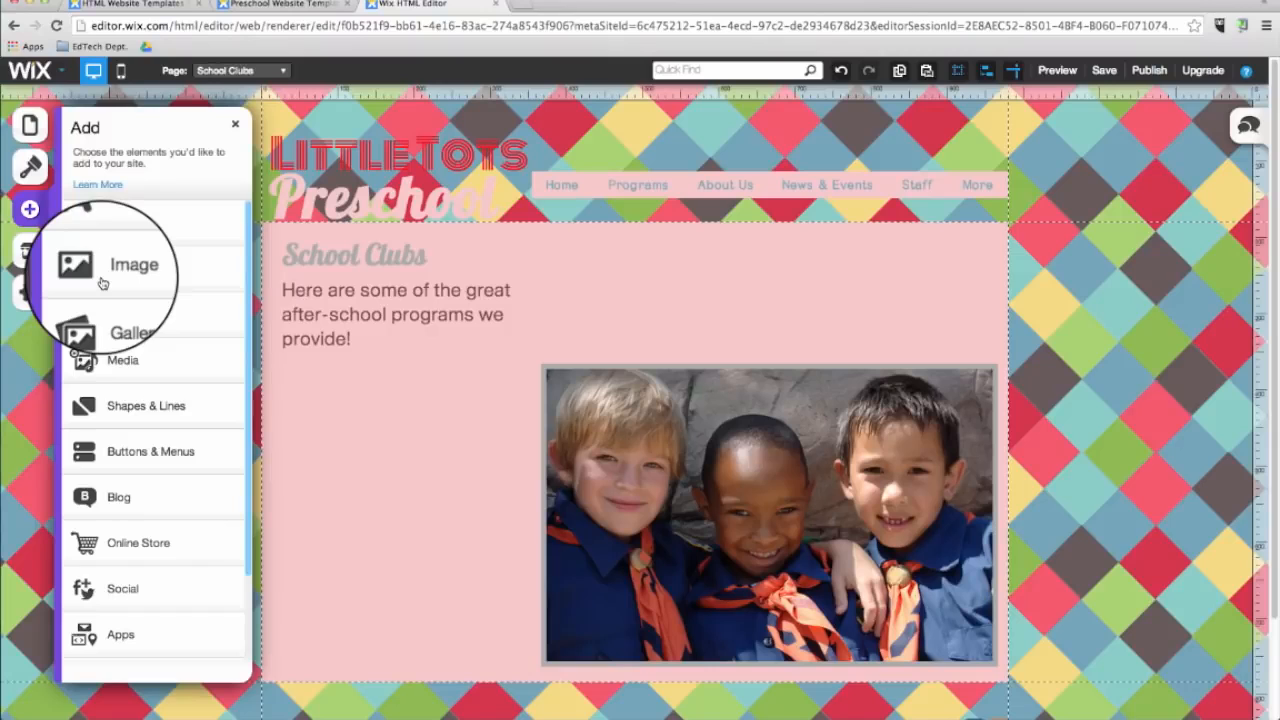
click(101, 284)
click(138, 336)
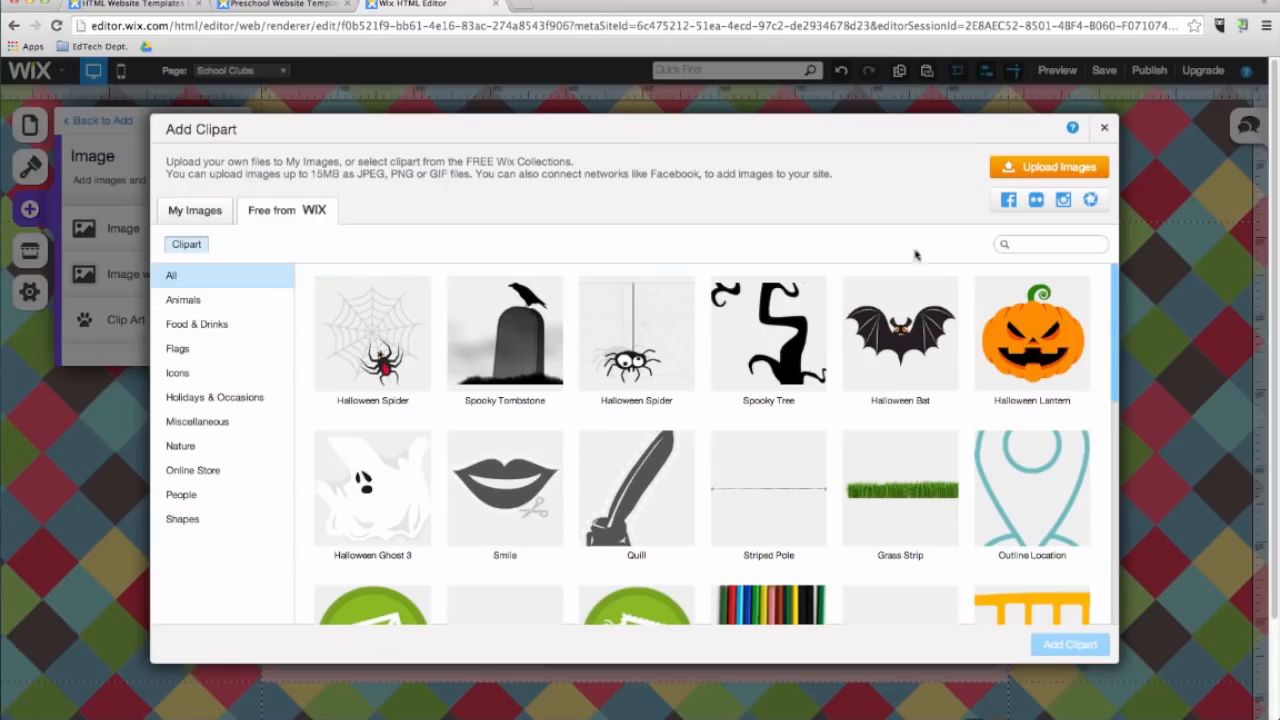
click(1068, 245)
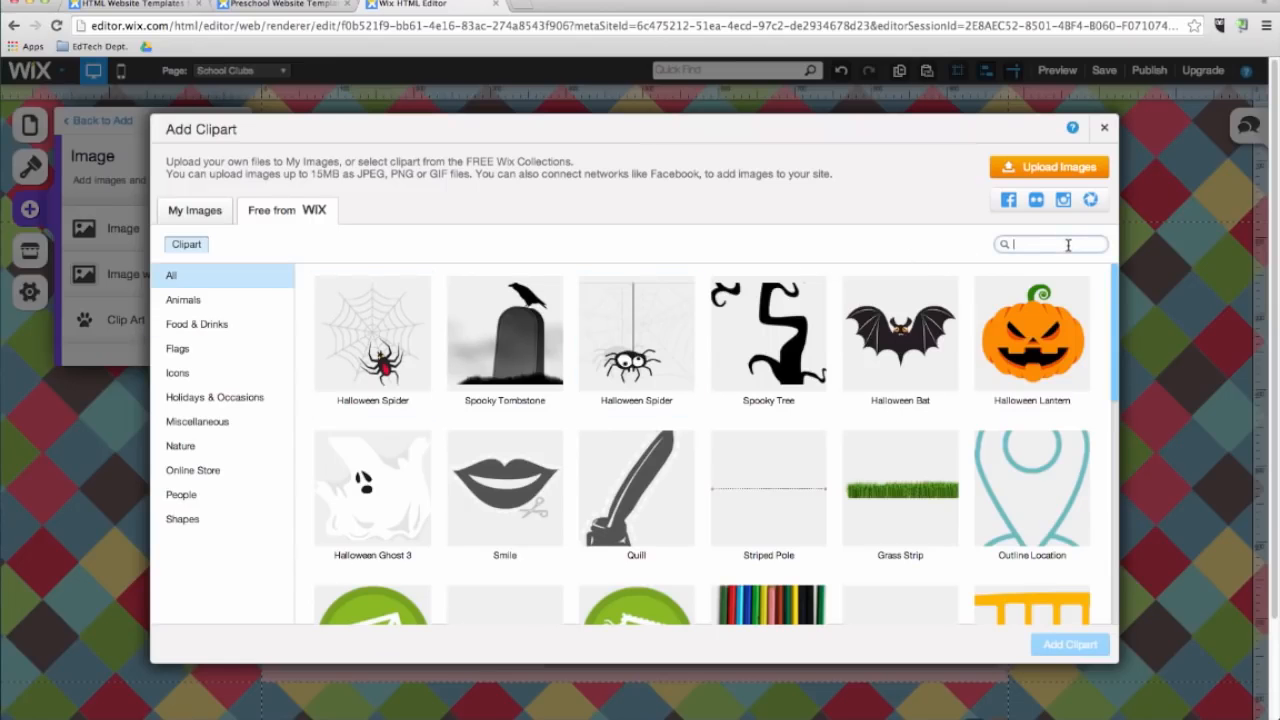
text(school)
key(Return)
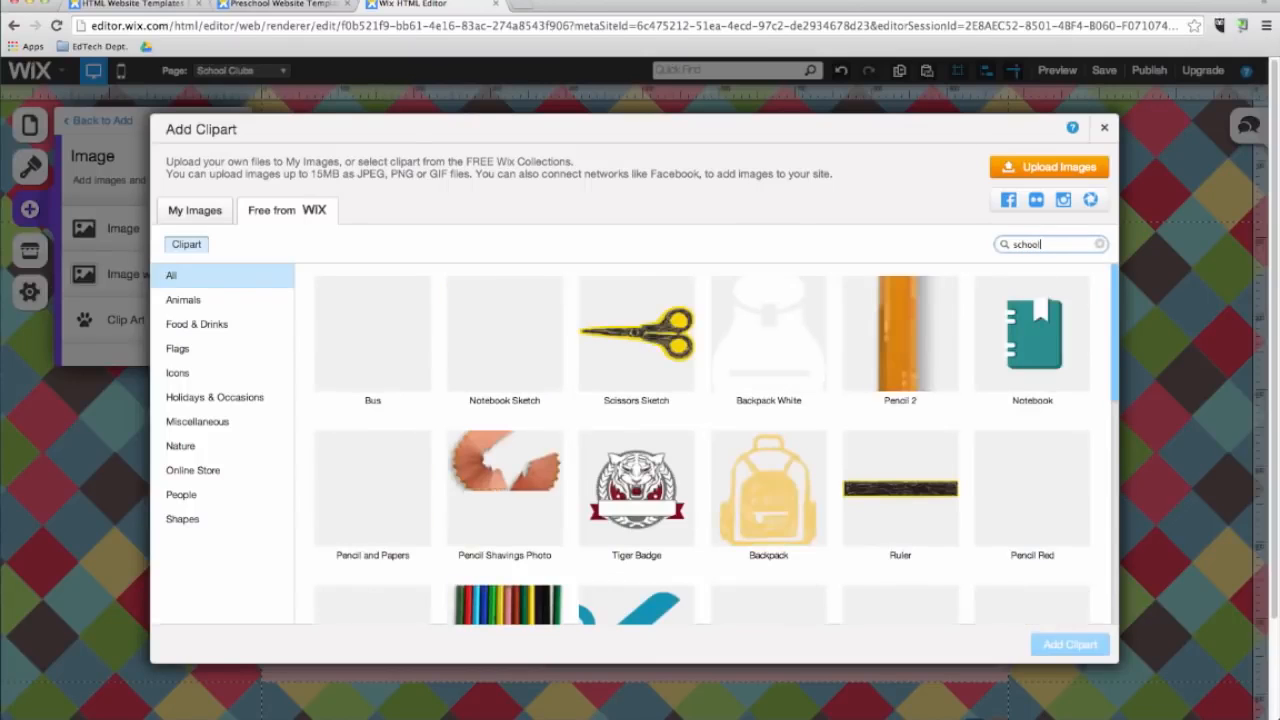
Step: Place the teal Notebook clip art at the top right beside School Clubs and resize it
click(1037, 320)
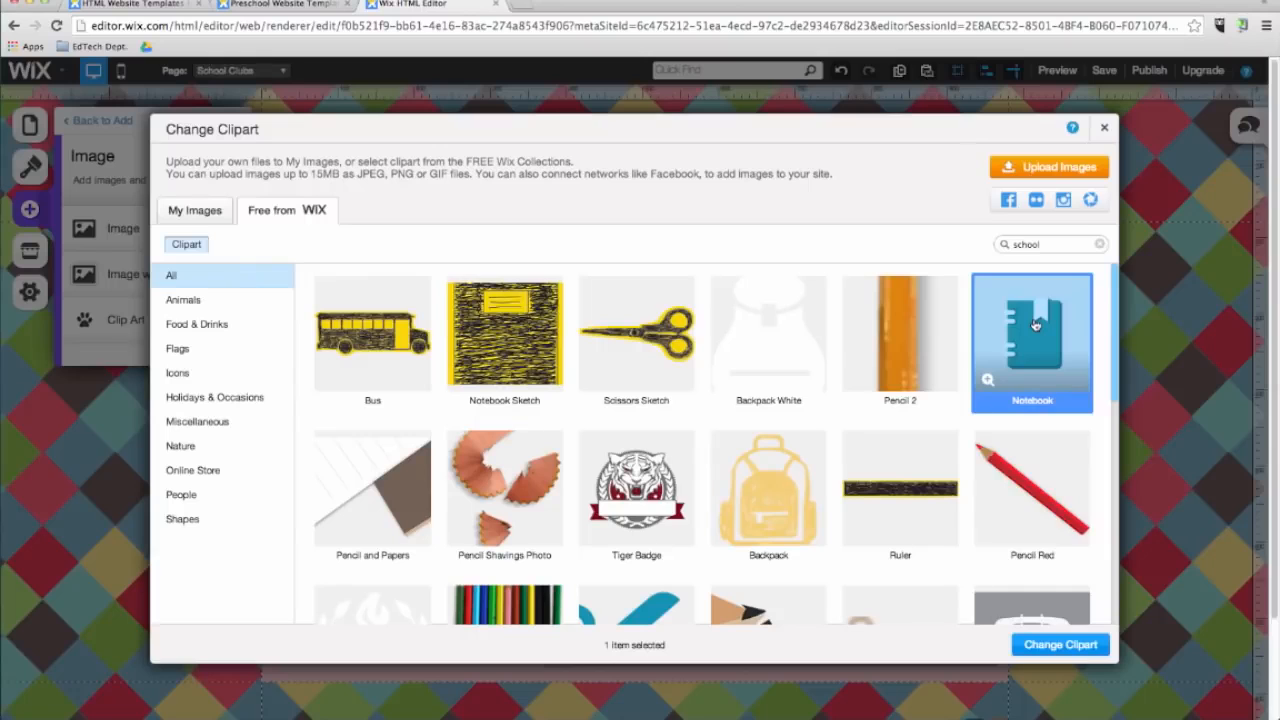
click(1090, 648)
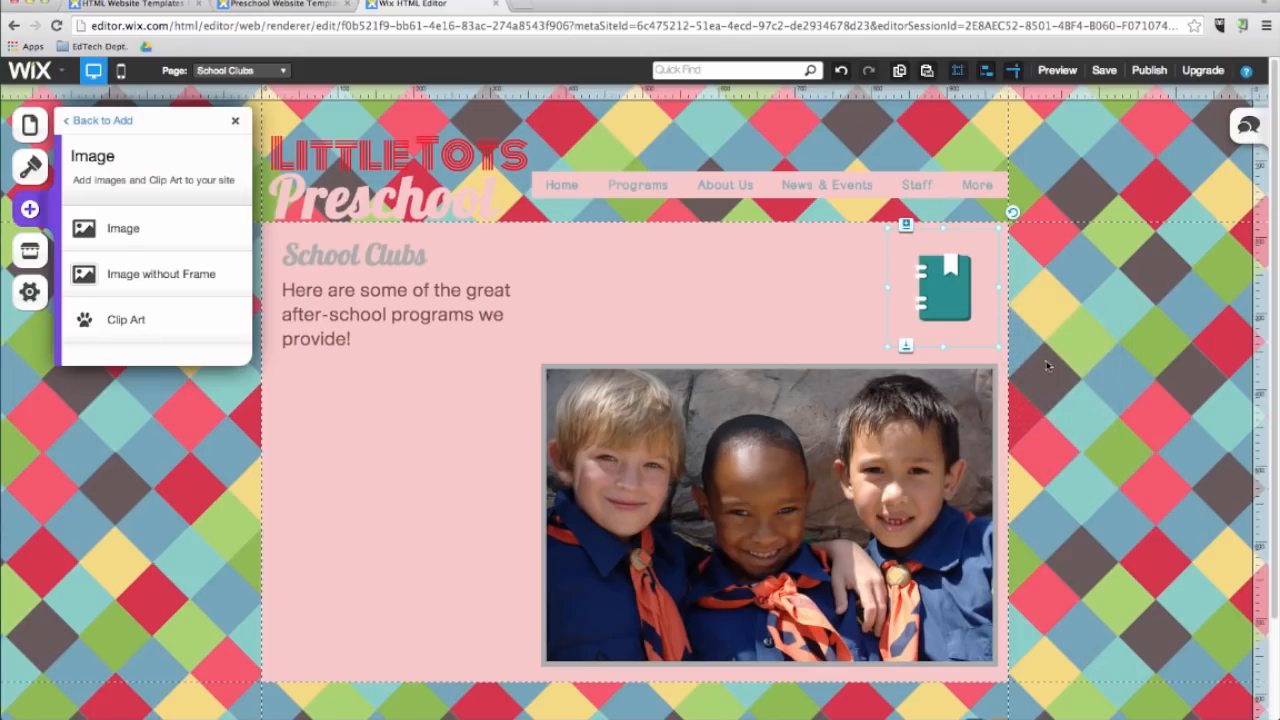
drag(885, 347, 894, 366)
click(29, 210)
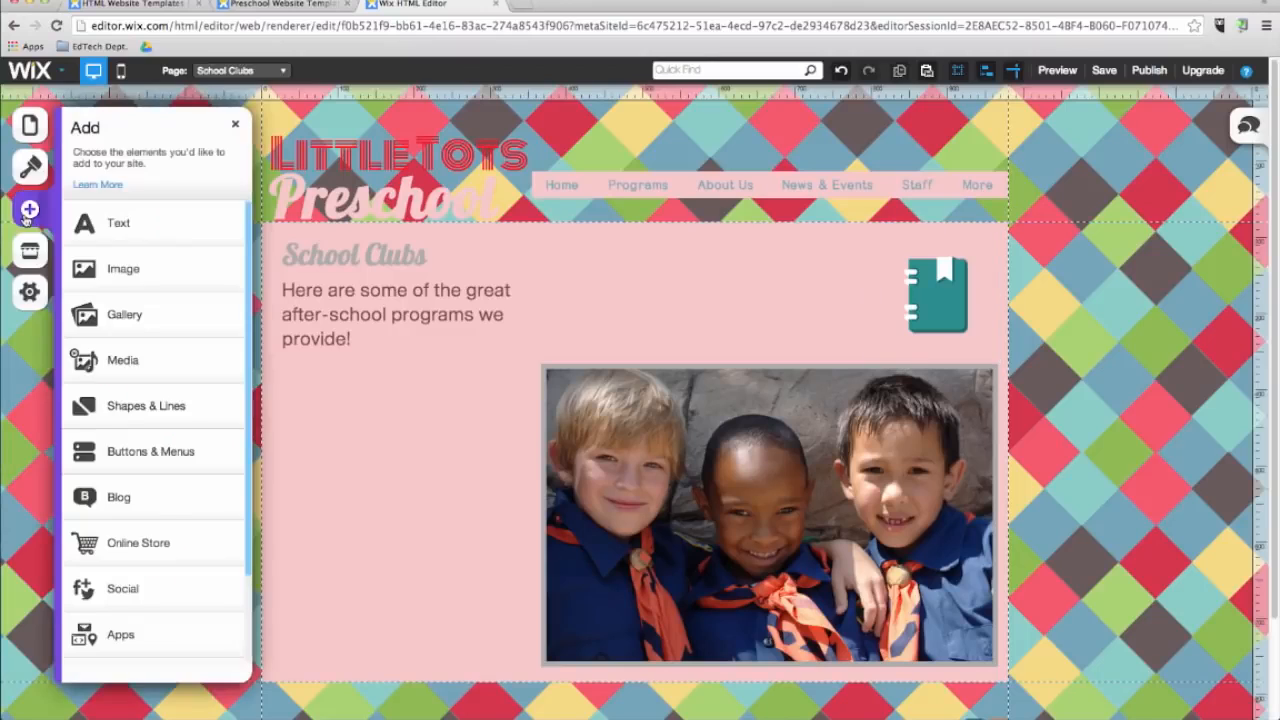
Step: Add a 3D Carousel gallery and drag it below the Cub Scouts photo
click(130, 331)
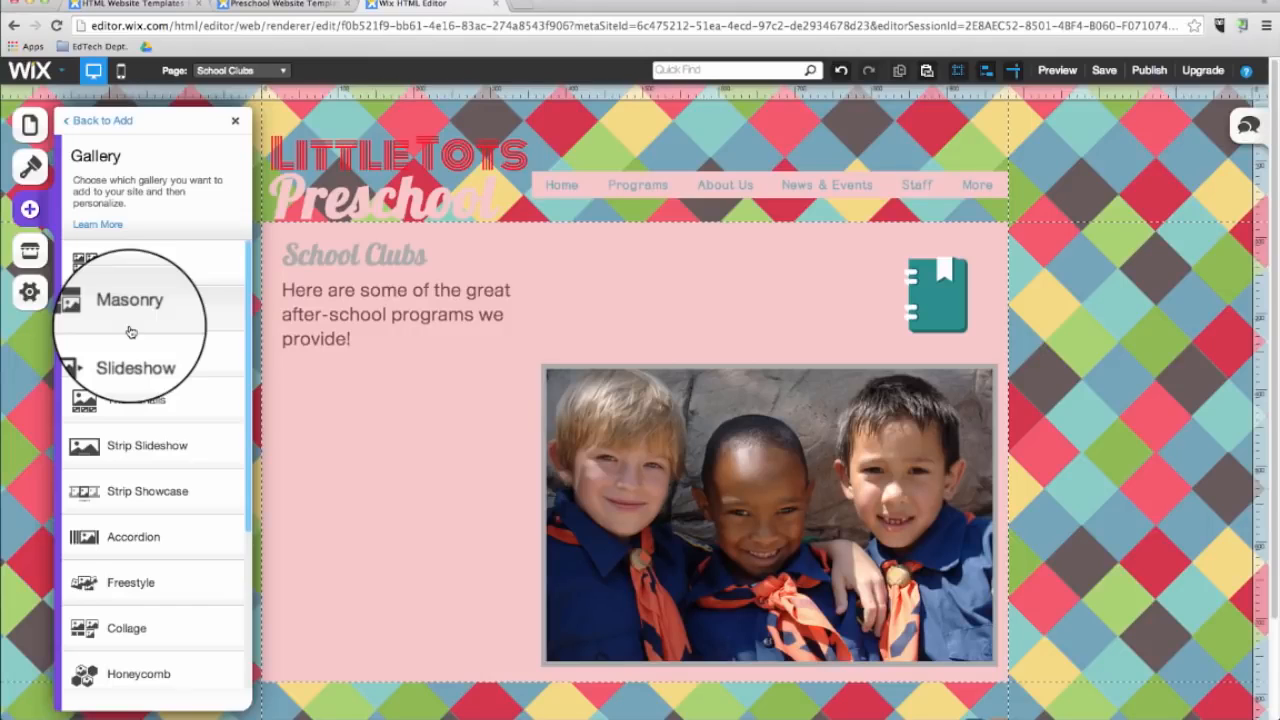
scroll(130, 420, down, 4)
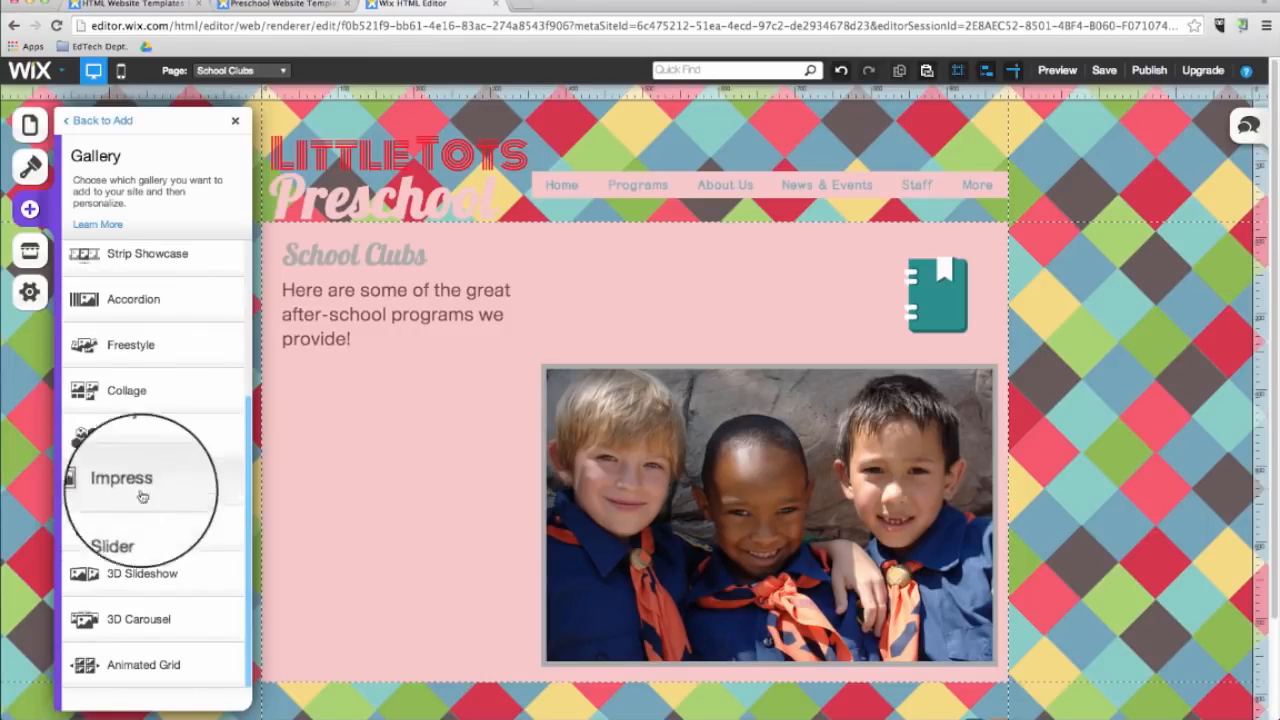
click(145, 622)
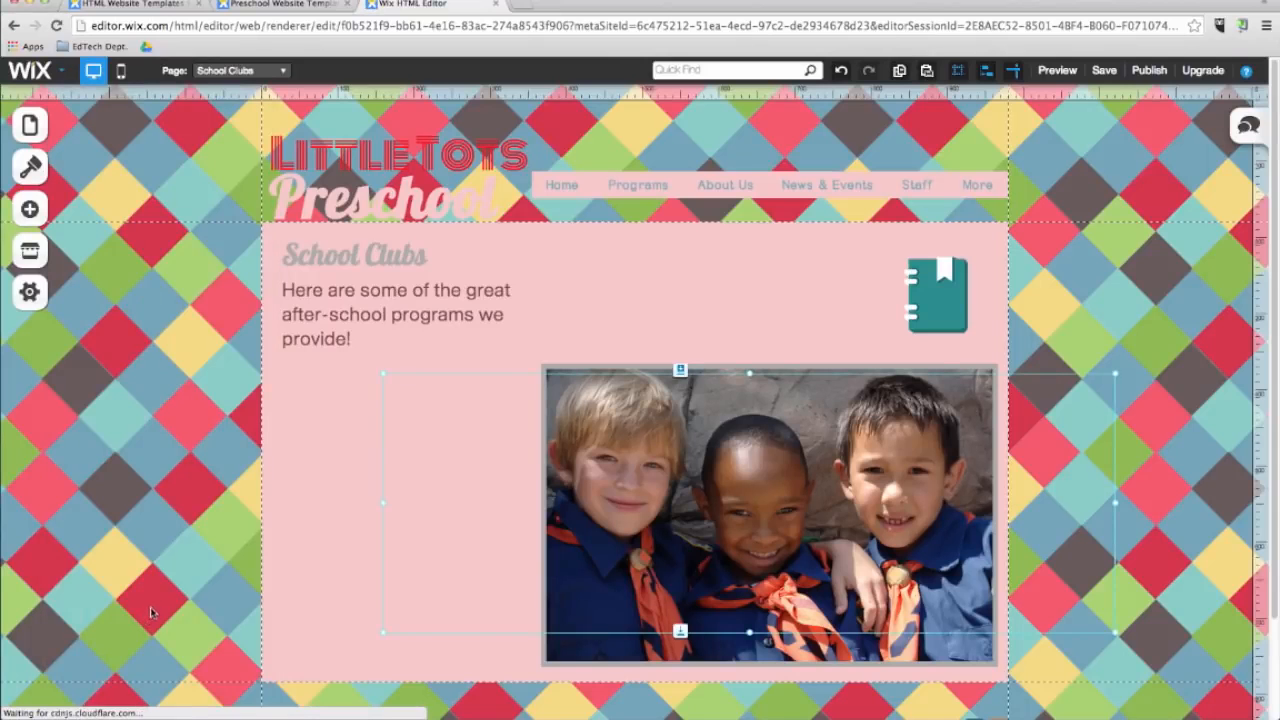
drag(737, 478, 639, 577)
scroll(639, 577, down, 3)
drag(634, 445, 617, 651)
right_click(1106, 470)
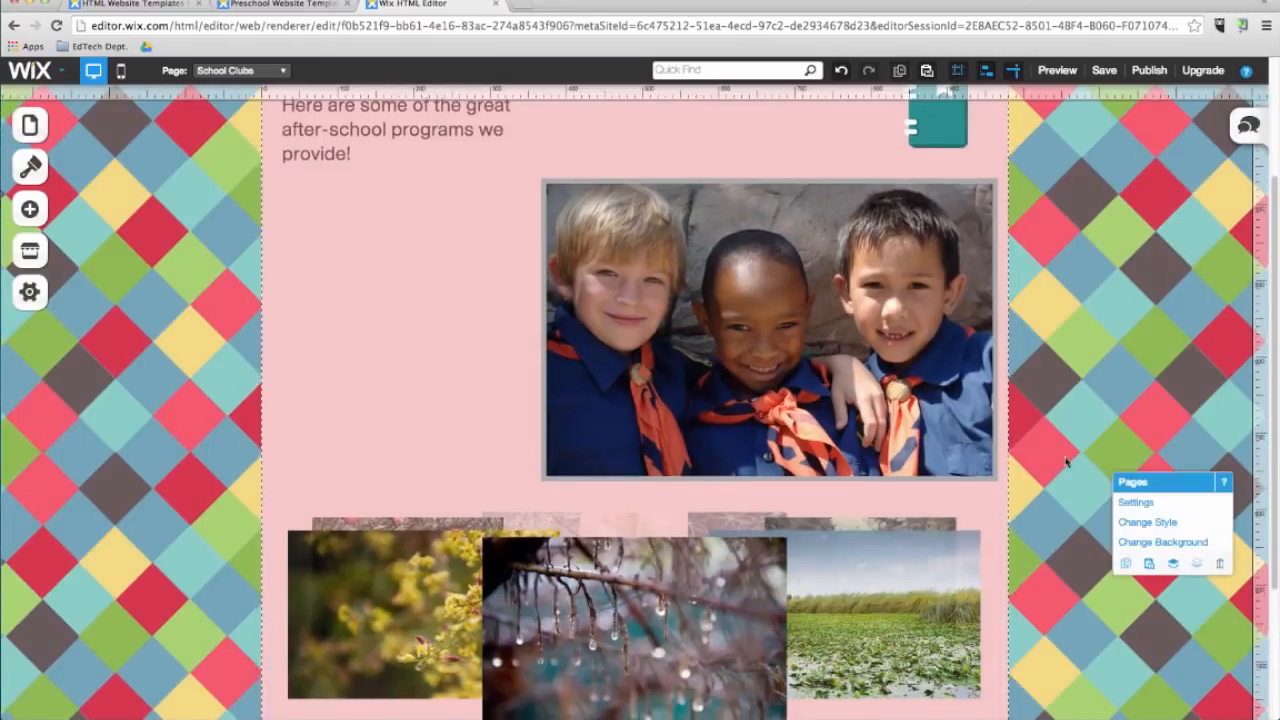
scroll(1046, 418, down, 3)
click(704, 457)
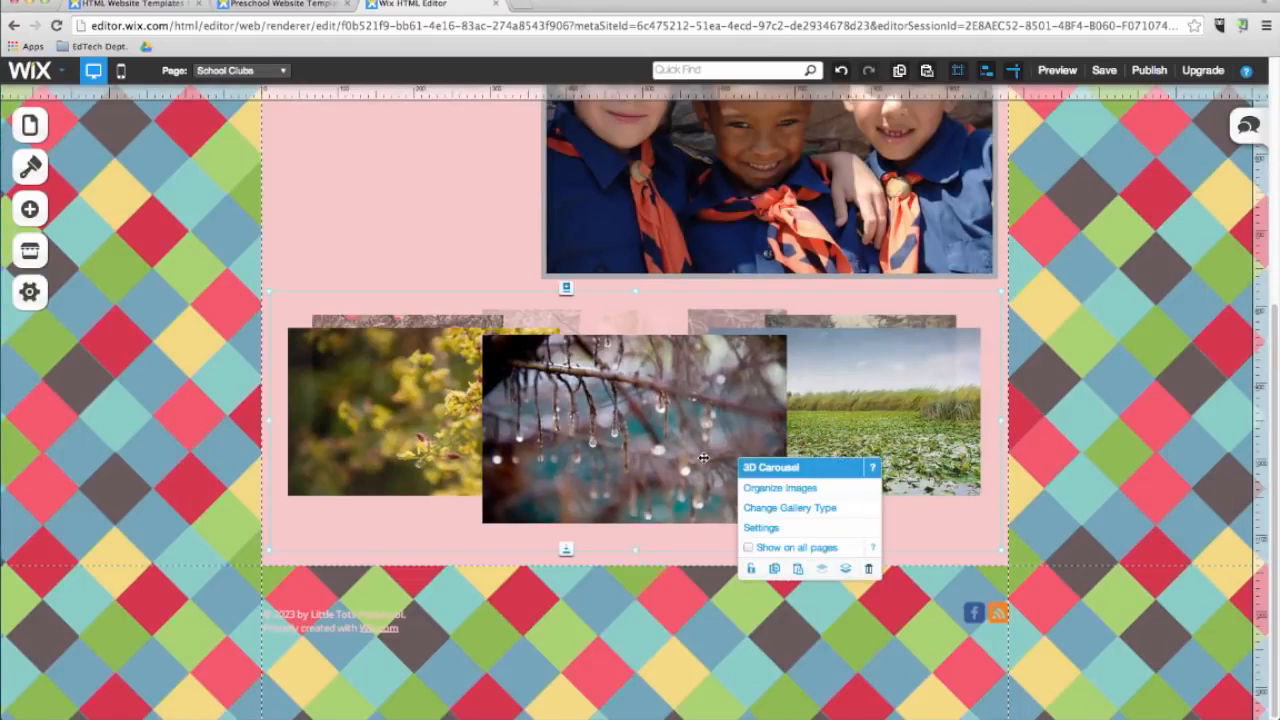
Step: Search the free Wix pictures for 'children' to add to the carousel
click(766, 490)
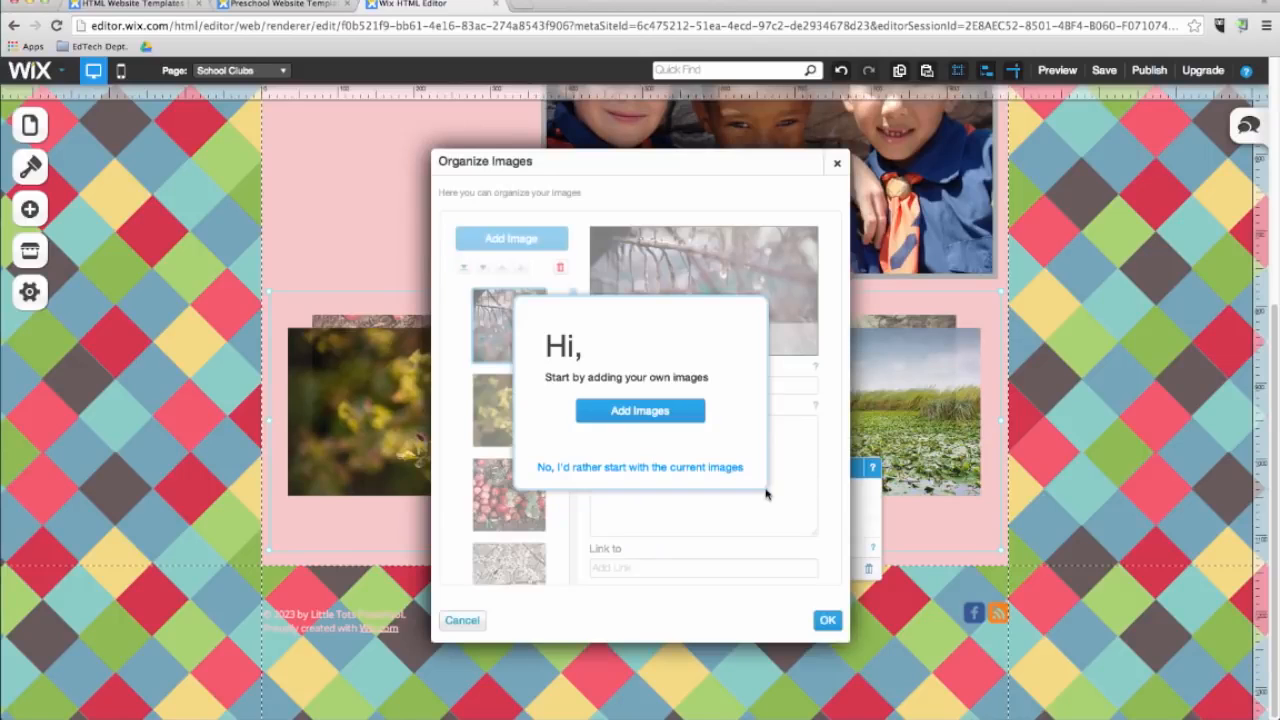
click(680, 413)
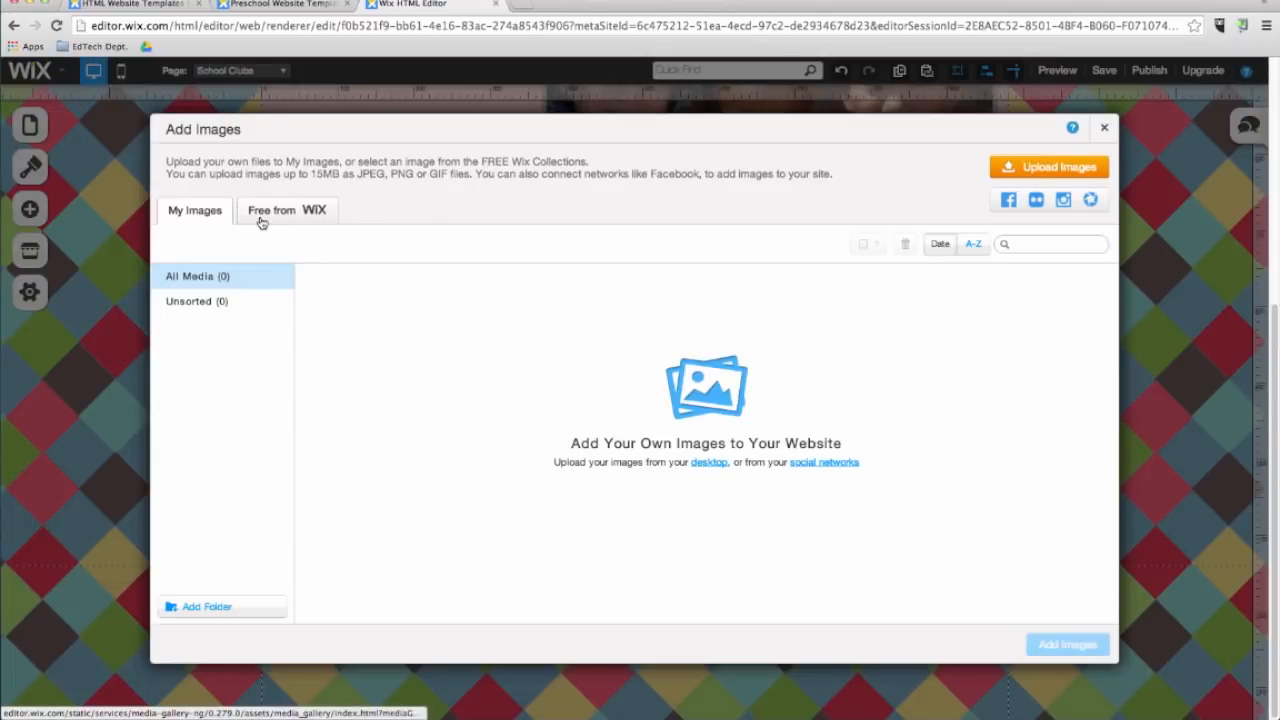
click(261, 222)
click(1057, 241)
text(children)
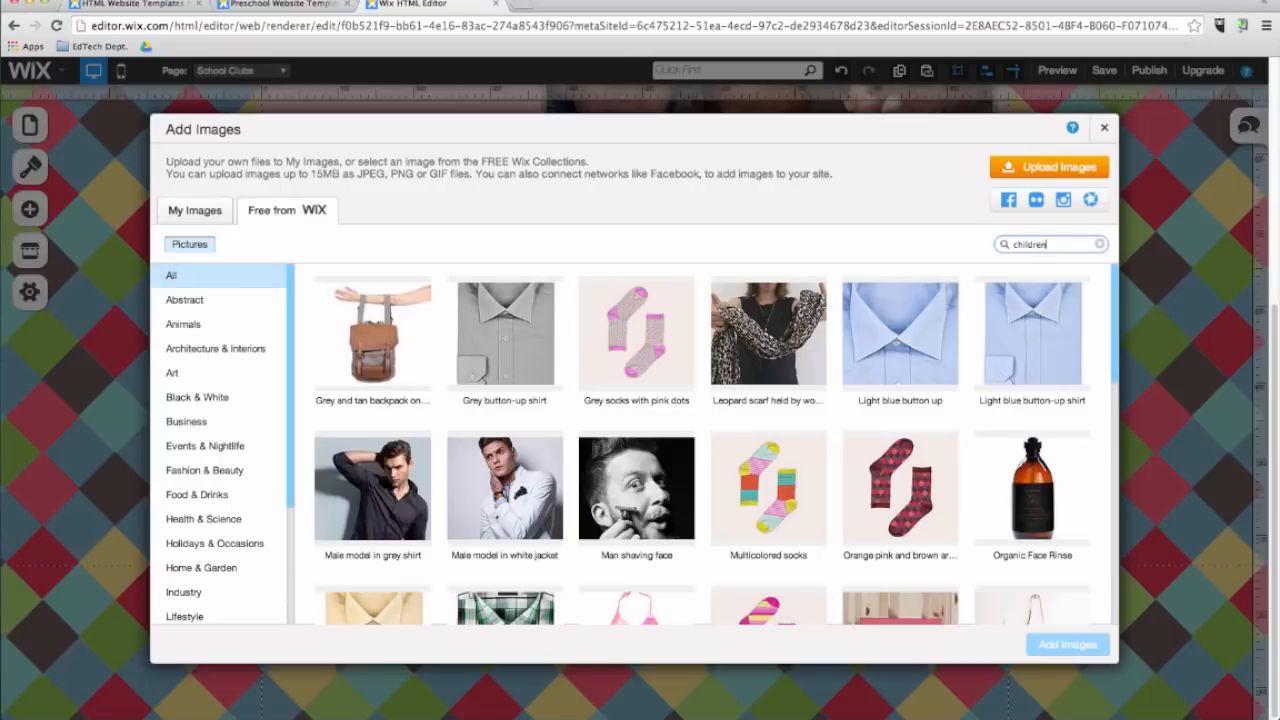
Step: Add Black Robot, Pony Ride, Finger Painting, Kid's Drawing, Scavenger Hunt Map and Little League to the carousel
click(768, 335)
click(372, 488)
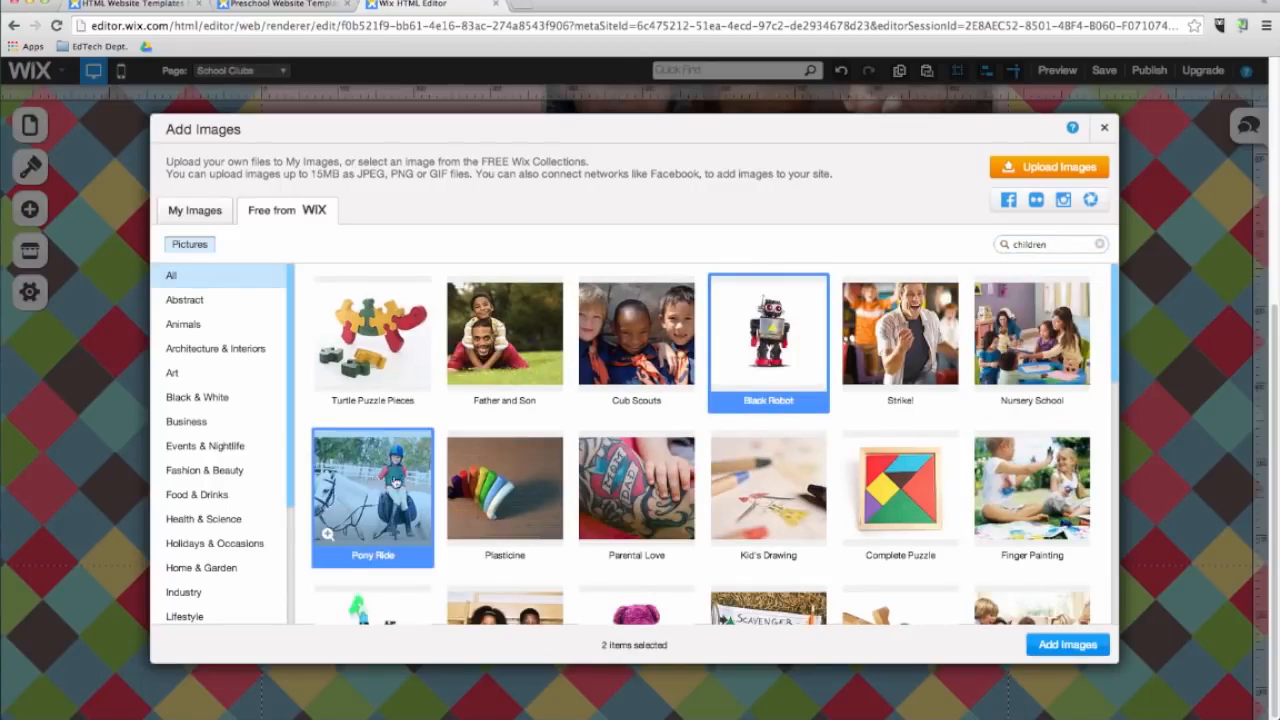
scroll(836, 481, down, 2)
click(1002, 380)
click(775, 370)
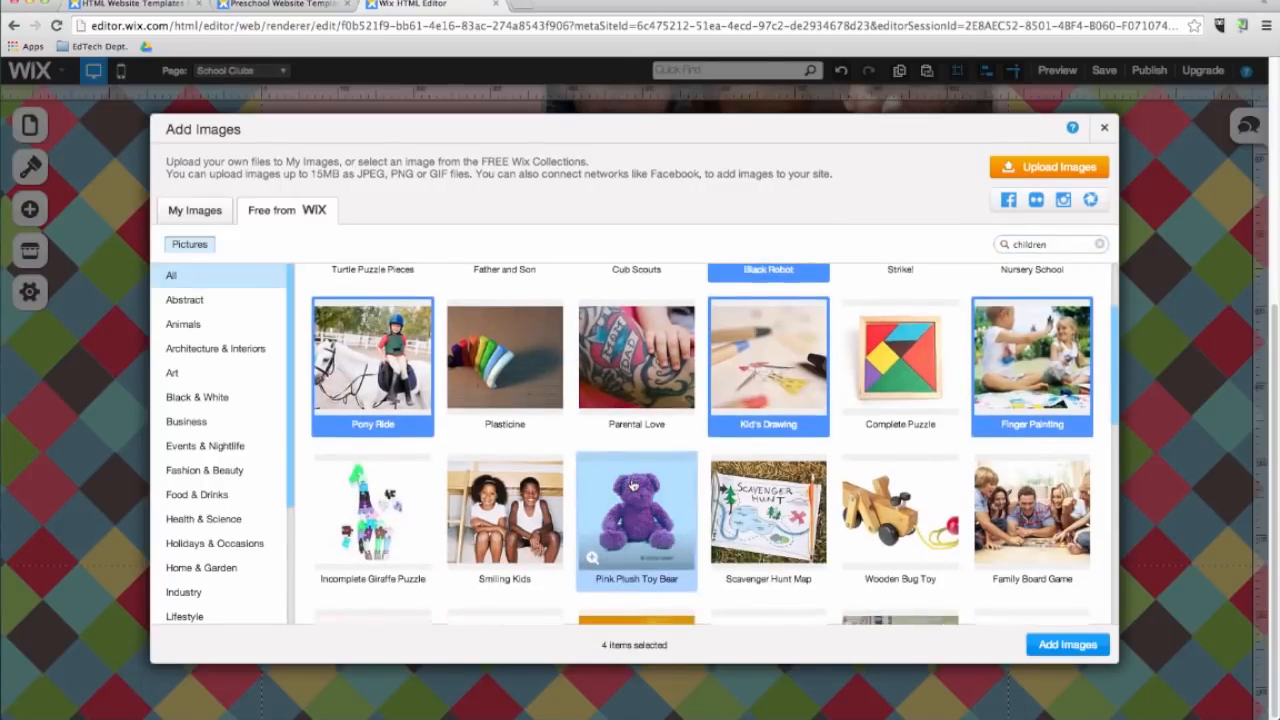
scroll(755, 500, down, 1)
click(755, 497)
scroll(760, 500, down, 1)
click(893, 543)
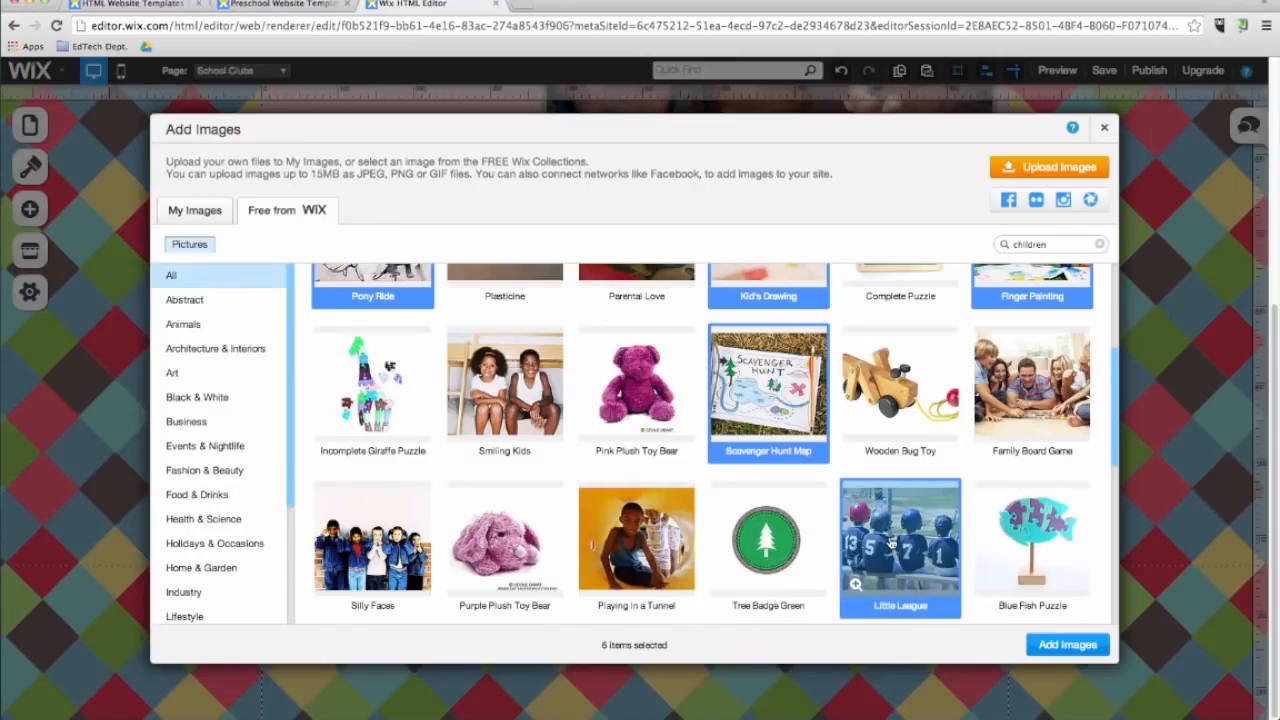
click(1046, 646)
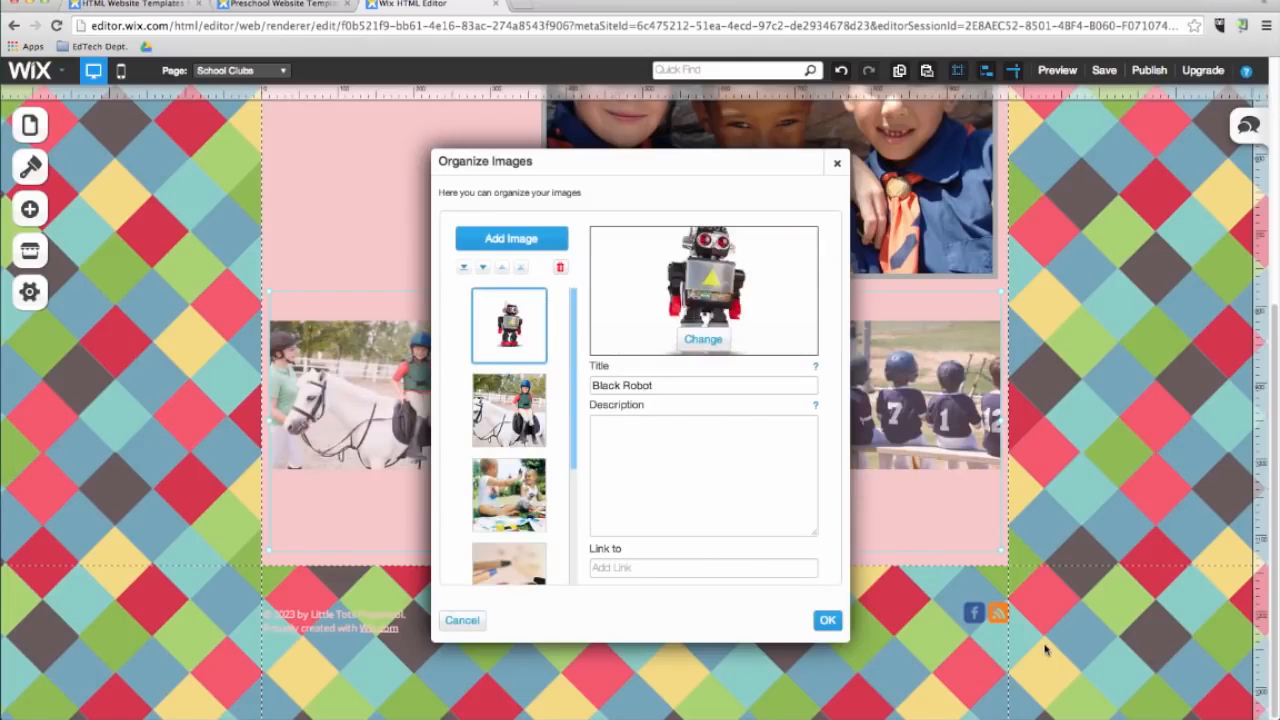
click(827, 620)
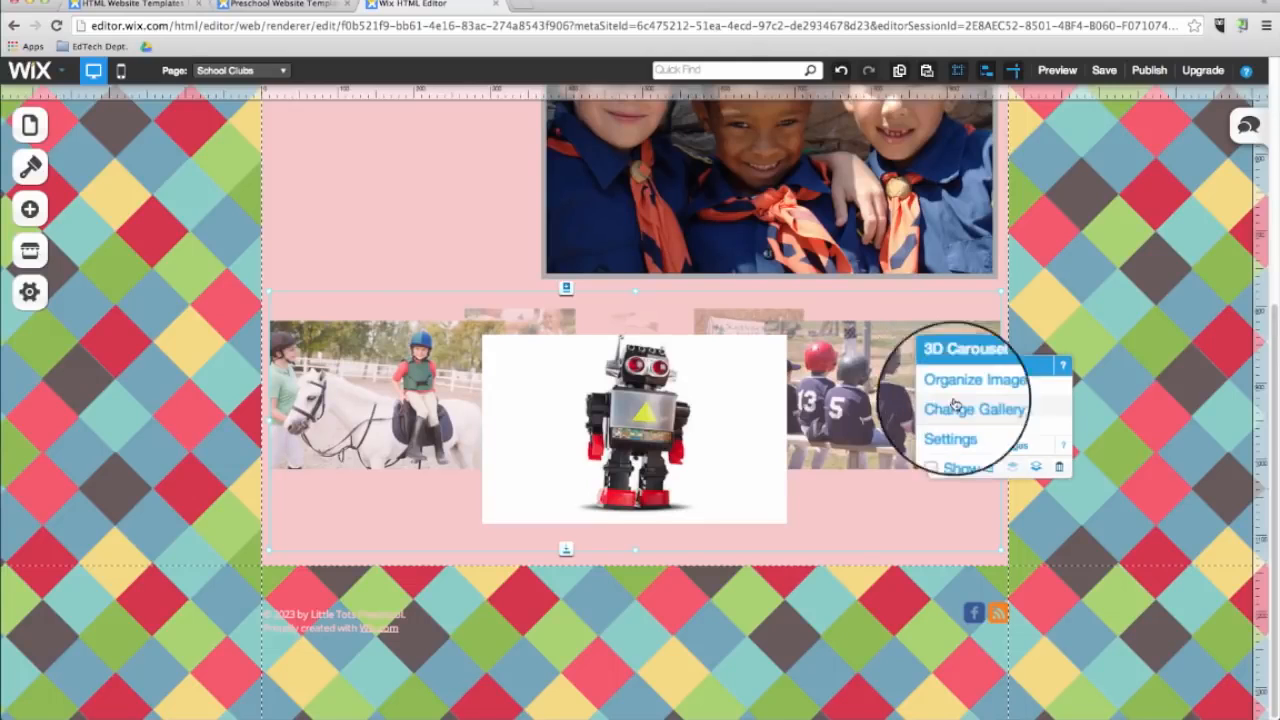
Step: Give the carousel autoplay with a 4.40-second pause and make clicked images enter expand mode
click(955, 425)
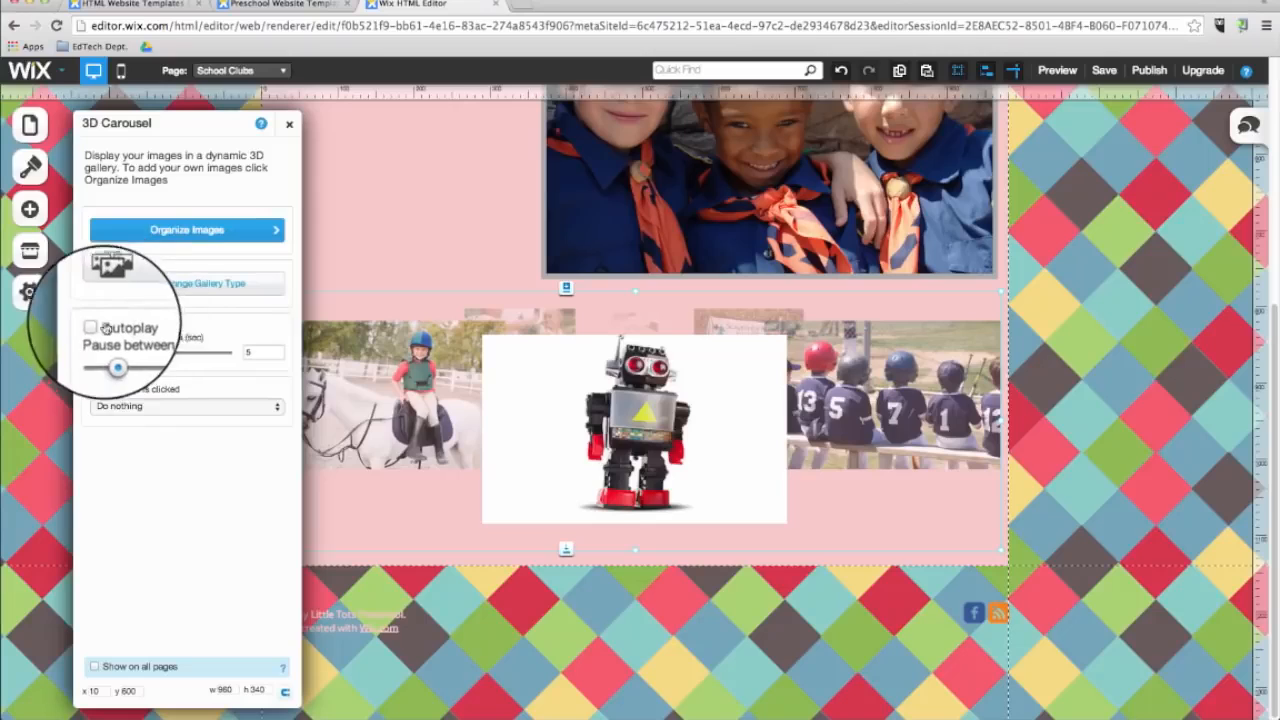
mouse_move(113, 353)
mouse_down()
mouse_move(135, 357)
mouse_move(110, 355)
mouse_up()
click(150, 405)
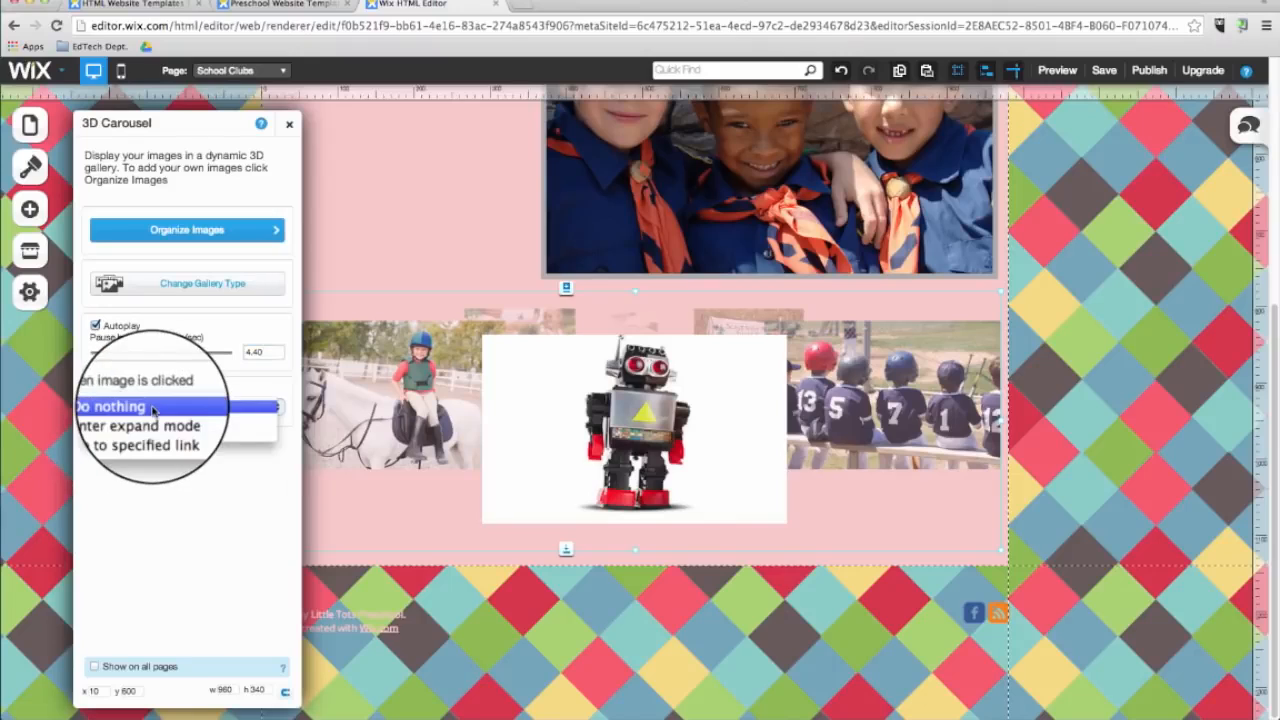
click(150, 418)
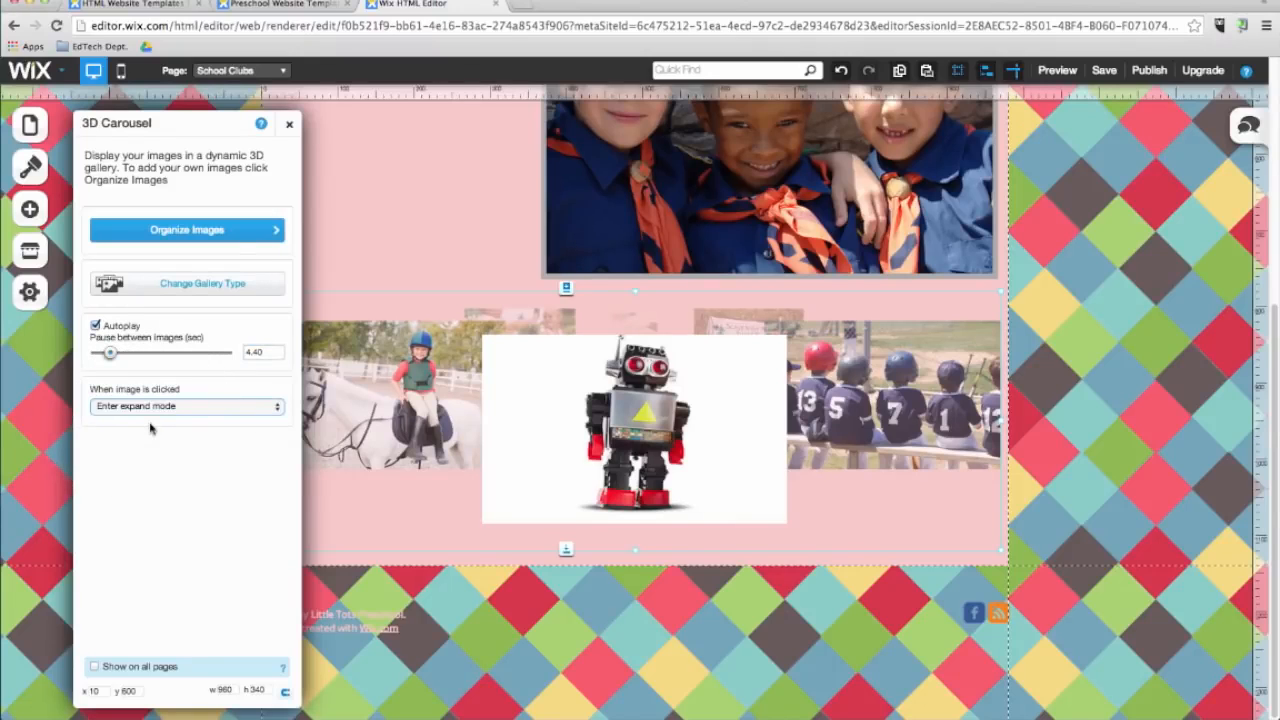
click(289, 123)
click(238, 70)
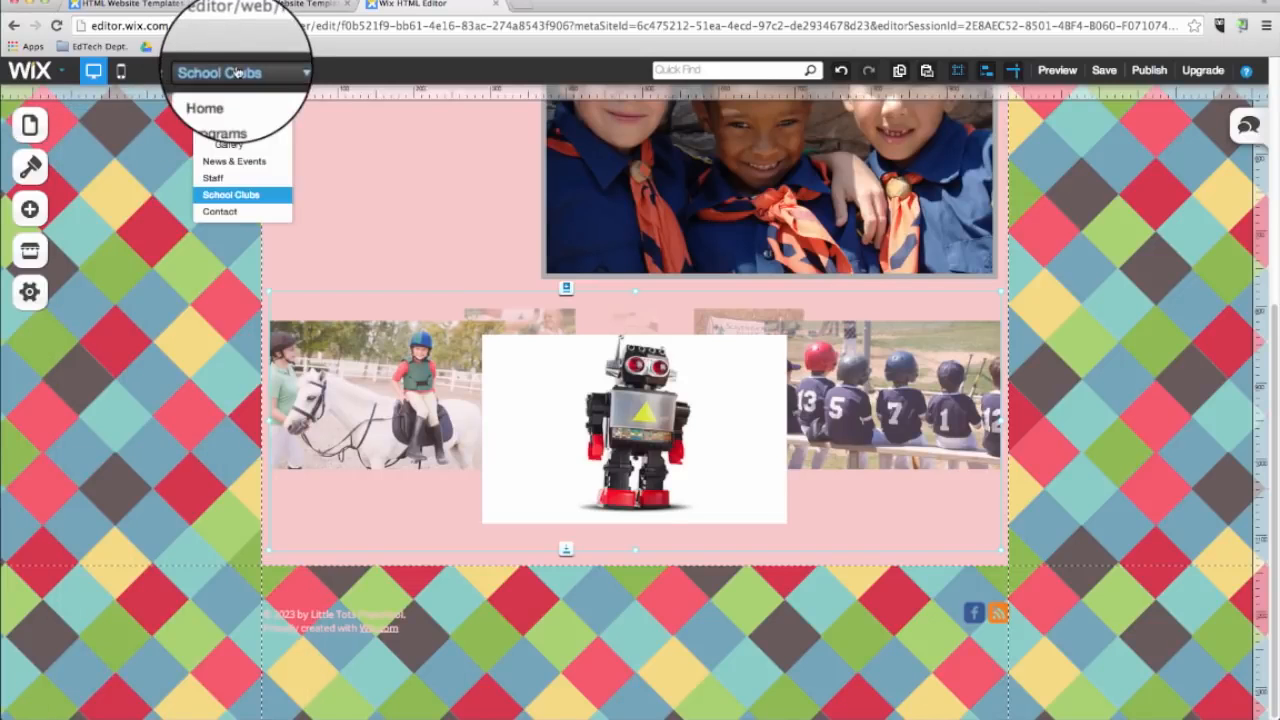
Step: Switch to the About Us page and delete its large photo
click(240, 125)
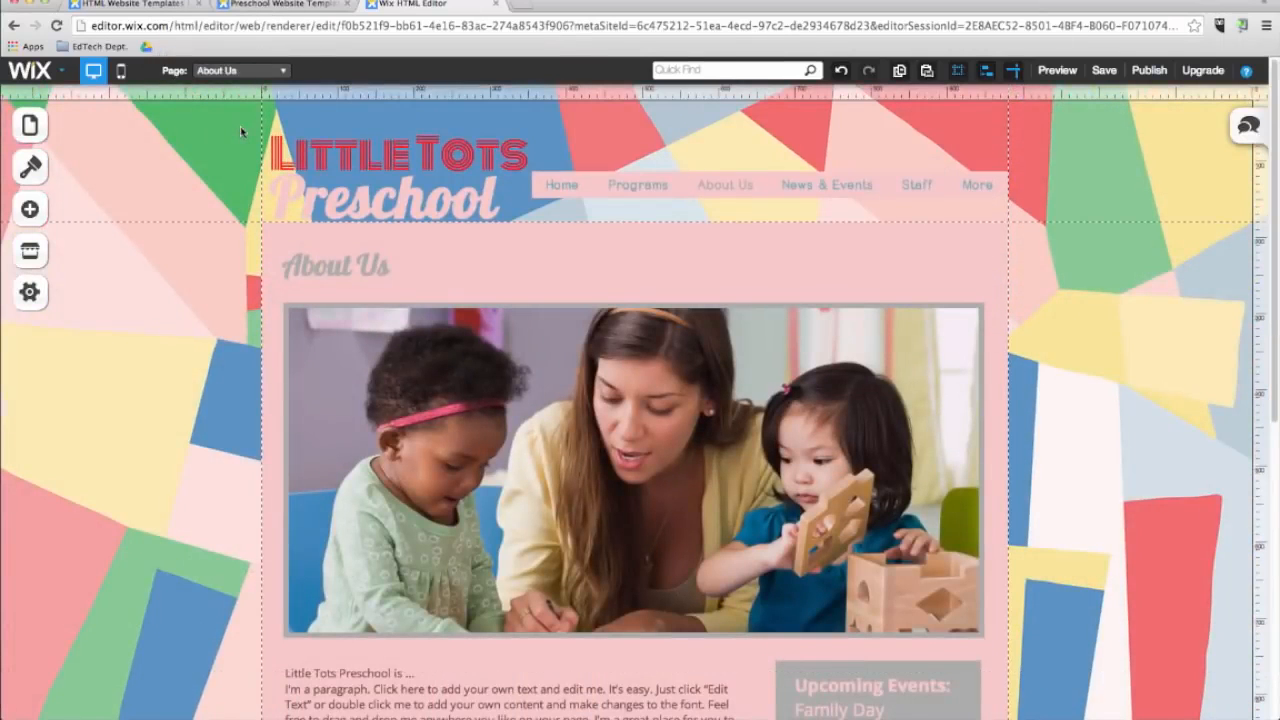
right_click(434, 441)
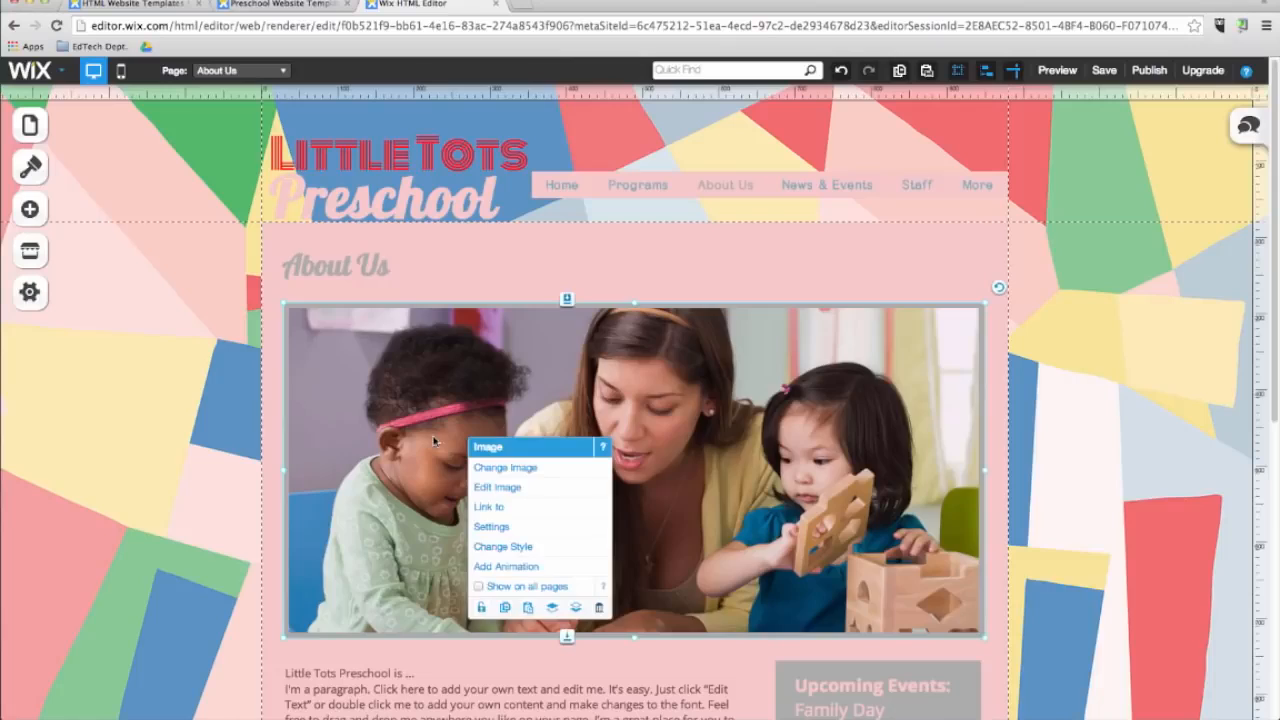
key(Delete)
Step: Add a video player, enlarge it and centre it below the title
click(30, 209)
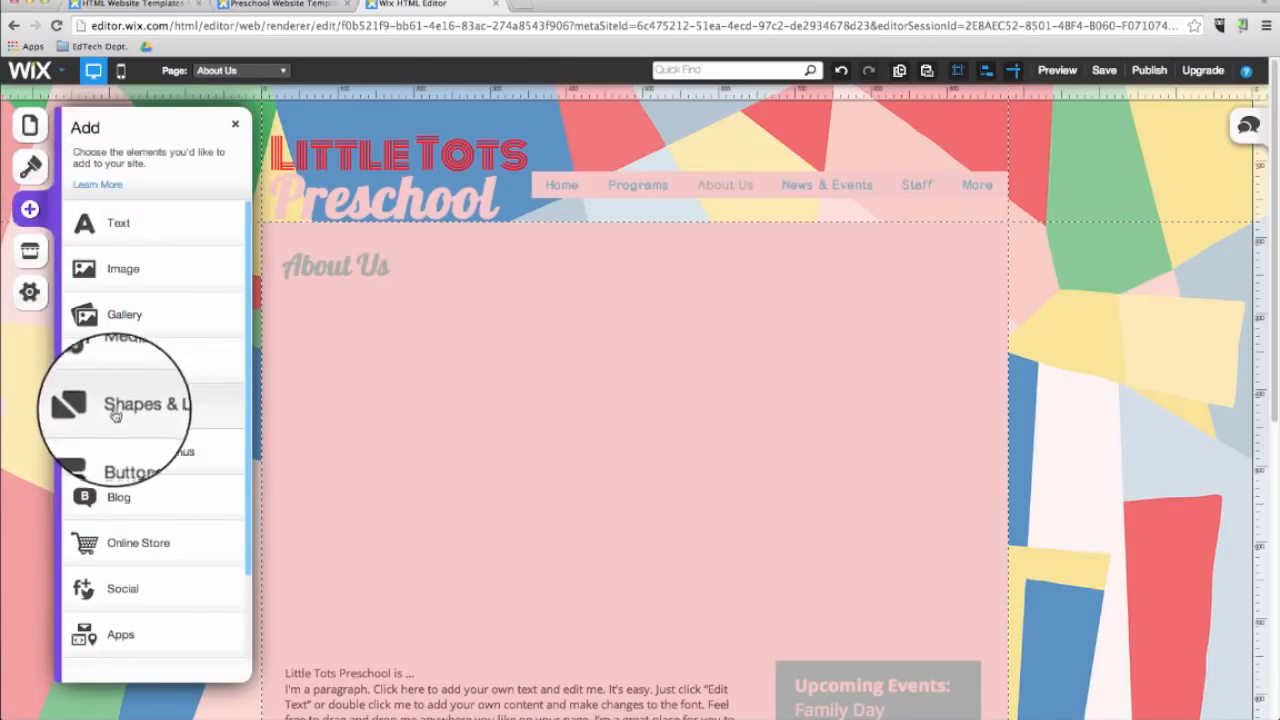
click(123, 372)
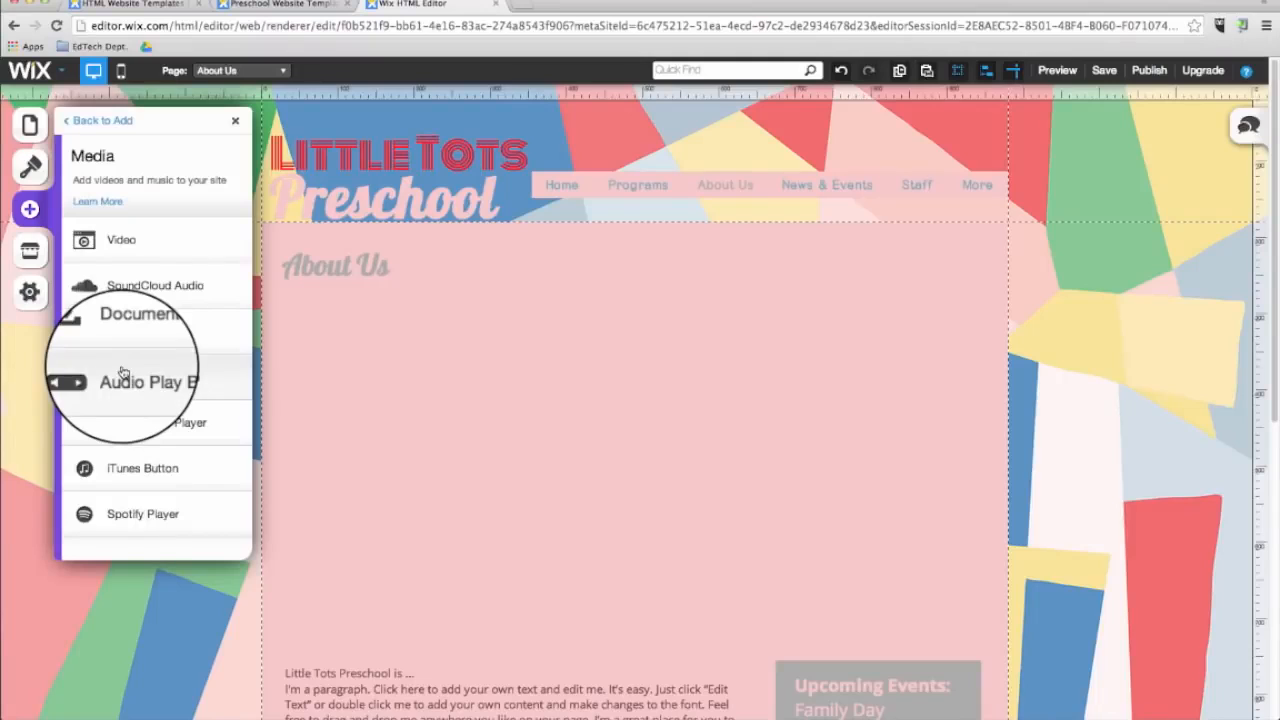
click(148, 249)
drag(725, 500, 593, 421)
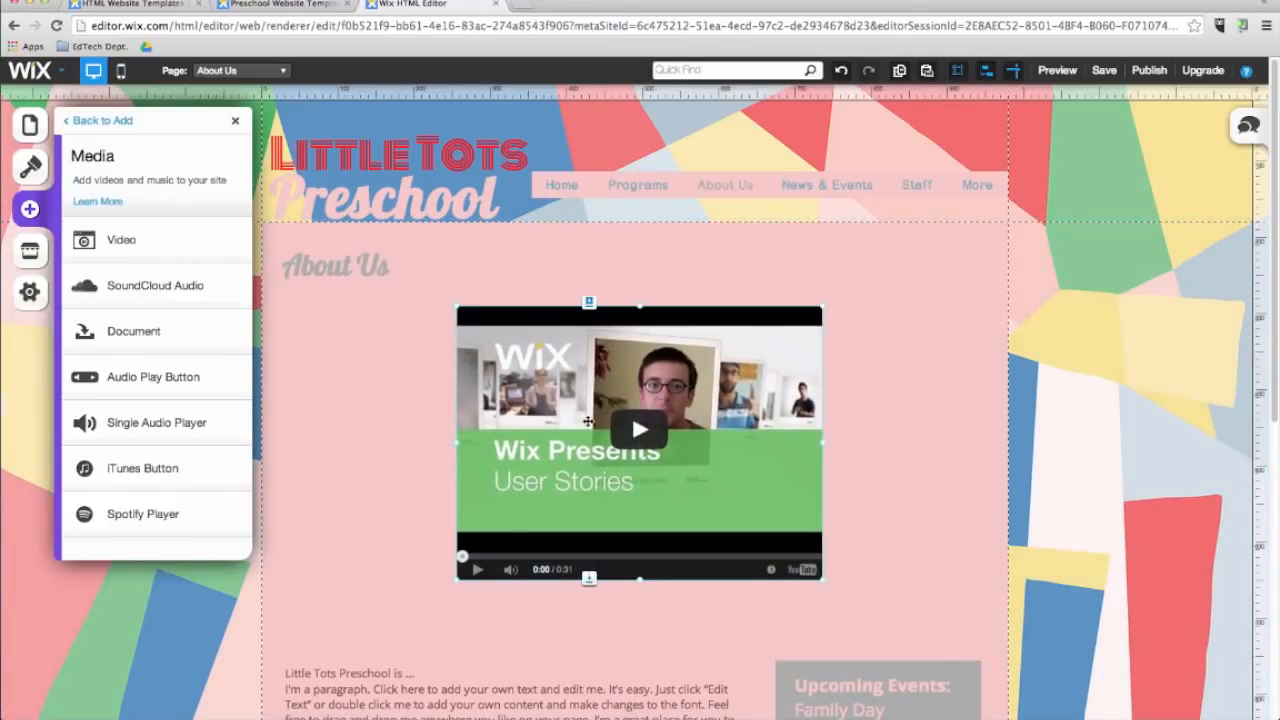
scroll(514, 465, down, 1)
drag(508, 455, 365, 450)
drag(680, 549, 861, 611)
drag(617, 440, 643, 440)
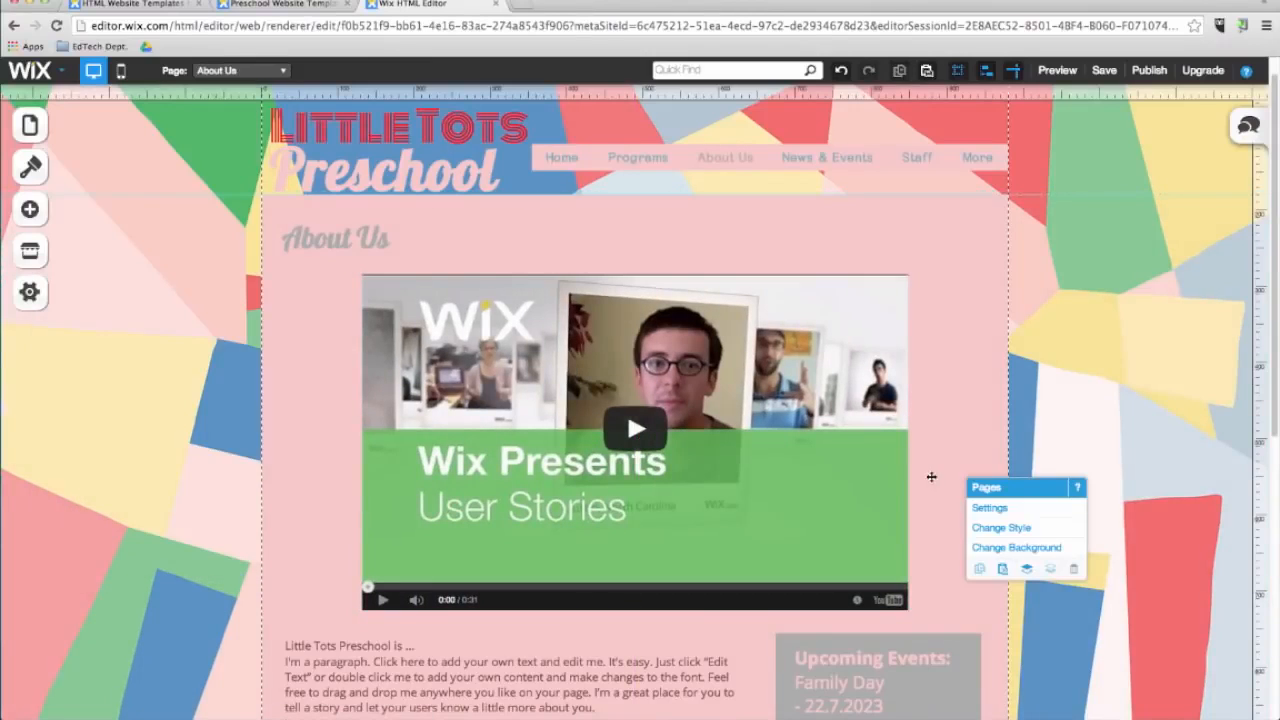
Step: Replace the video's address with the new YouTube URL and update it
click(787, 489)
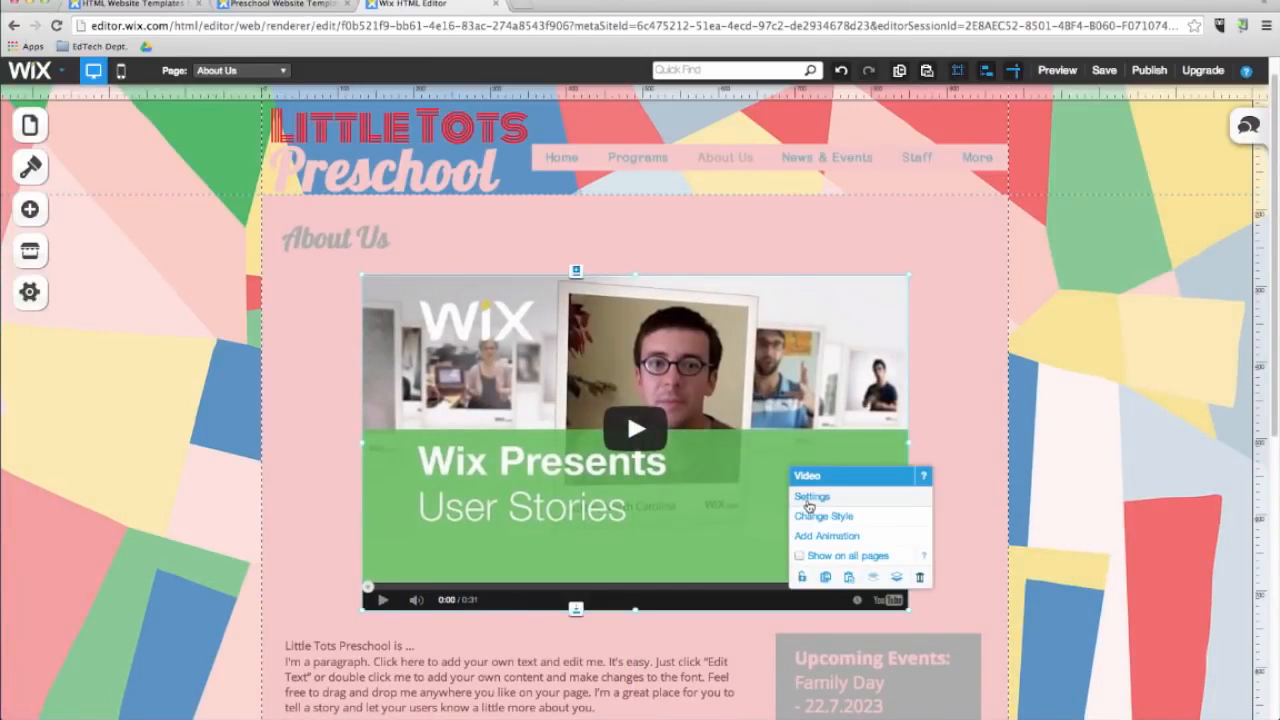
click(810, 497)
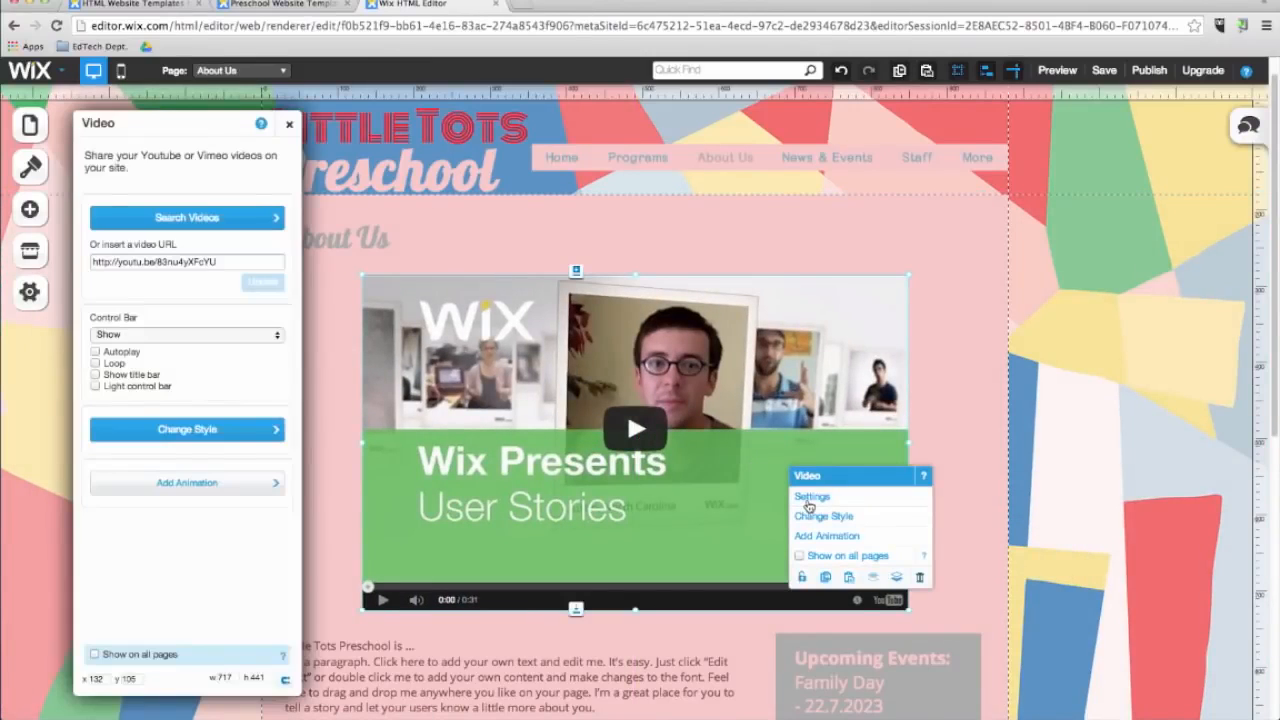
click(238, 262)
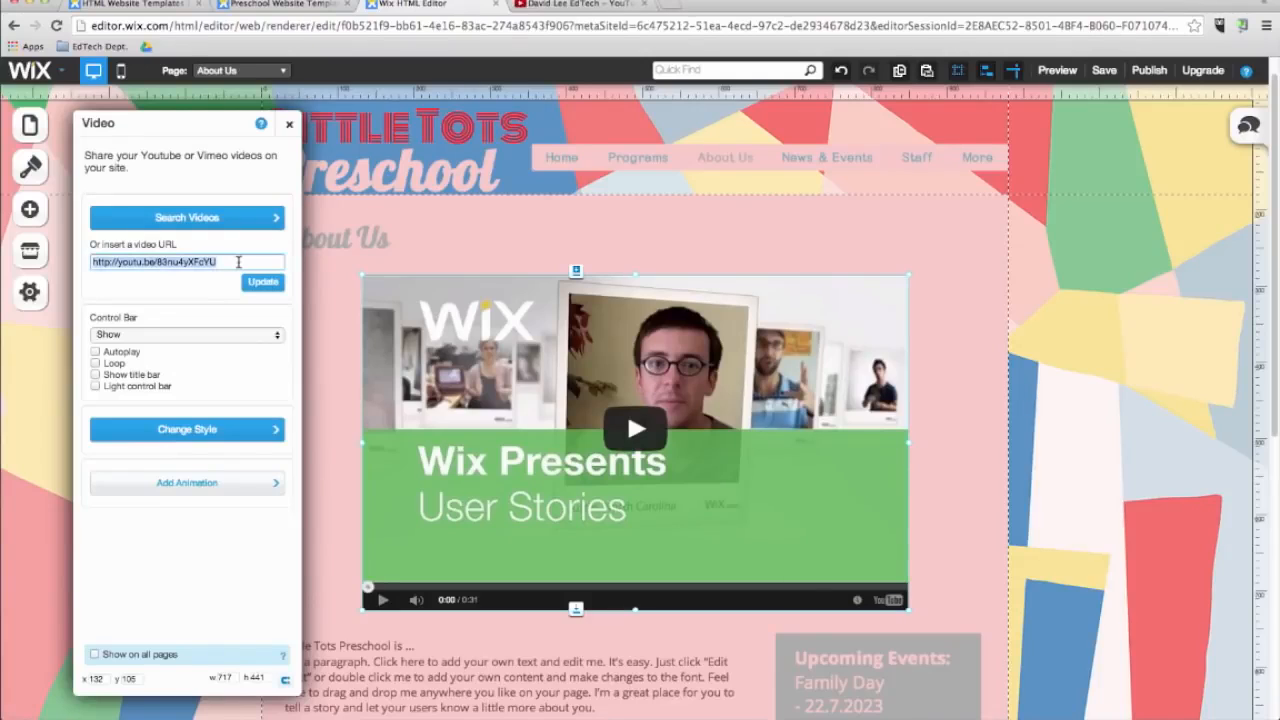
key(super+v)
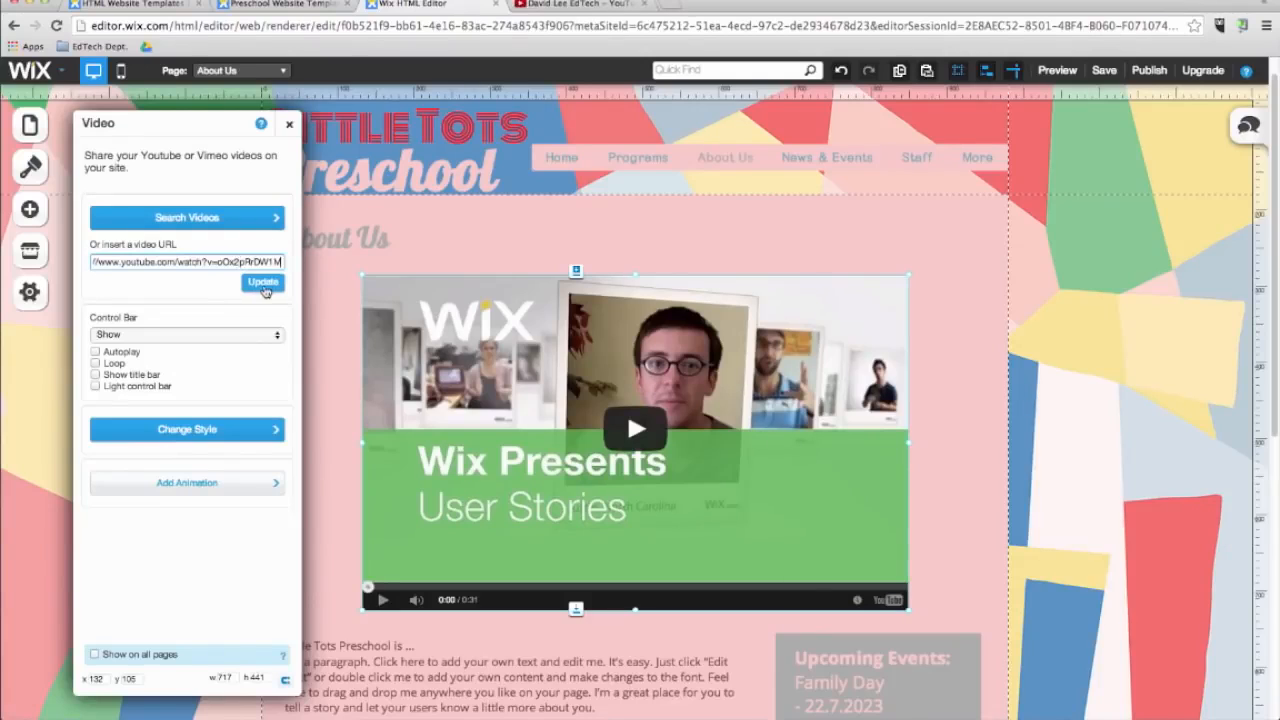
click(263, 284)
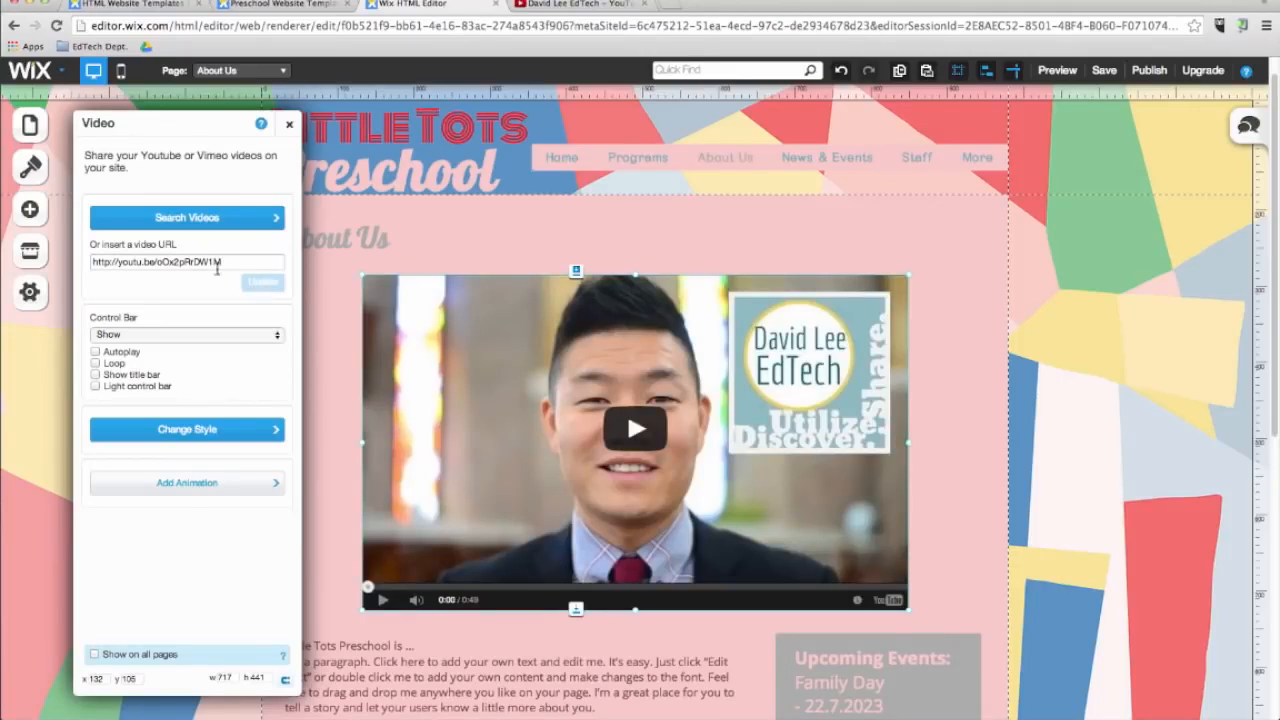
click(30, 209)
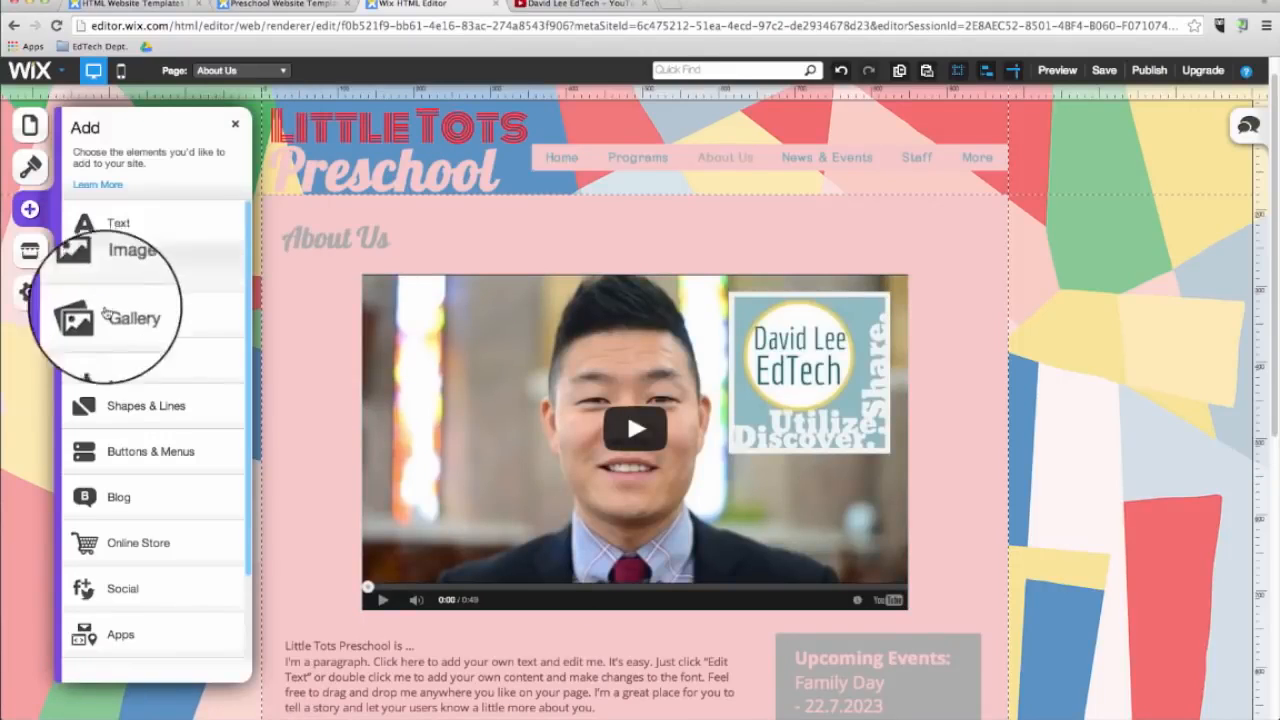
Step: Upload Faculty Handbook 2014-2015.pdf from Downloads and add it as a document element
click(122, 361)
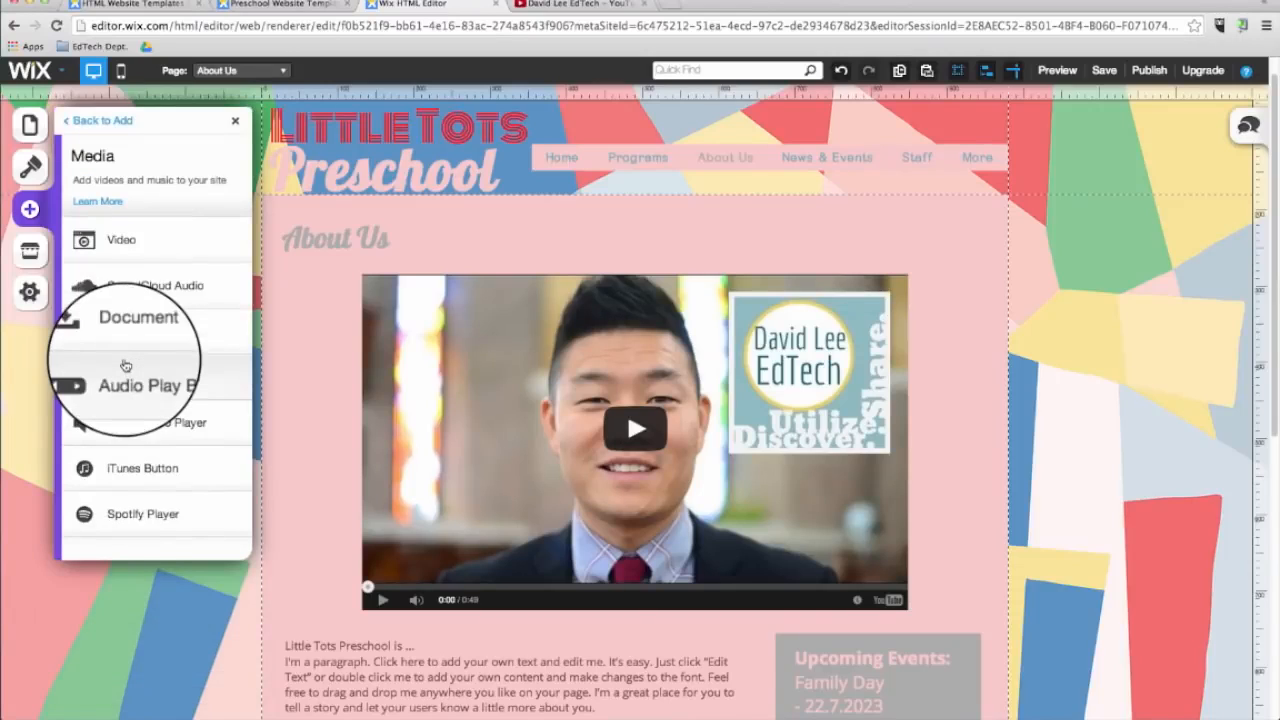
click(129, 338)
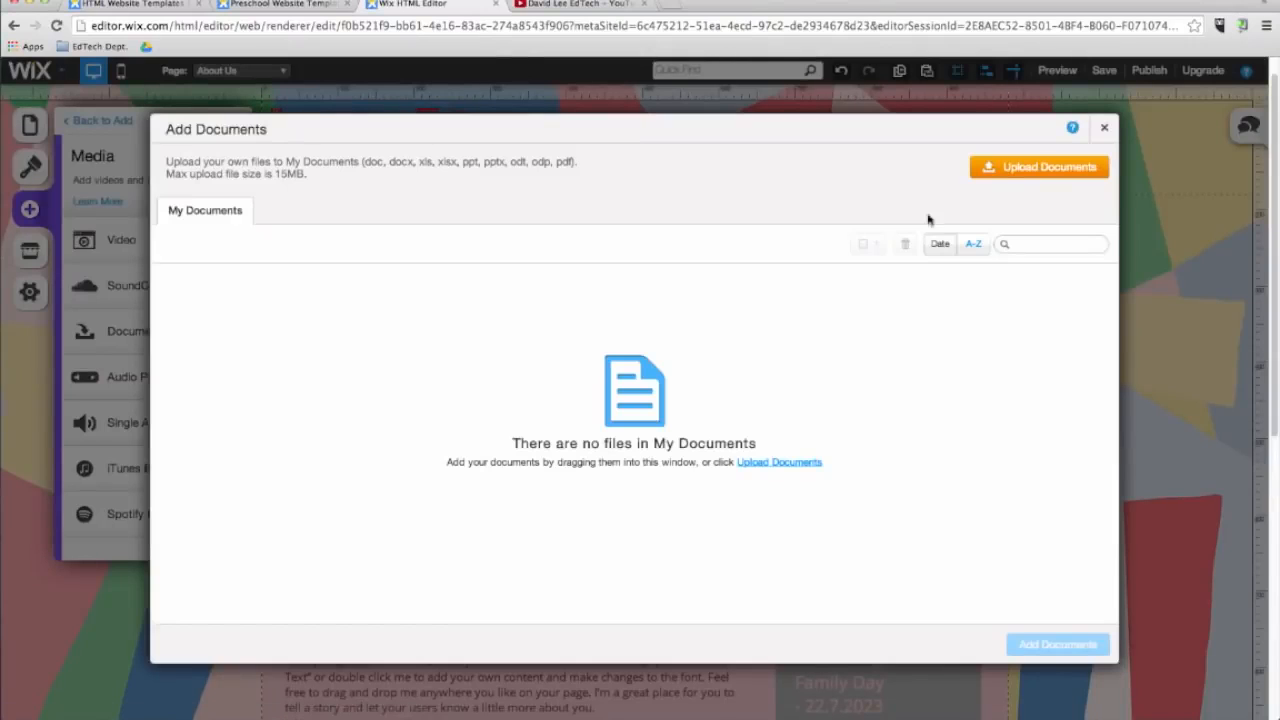
click(1025, 170)
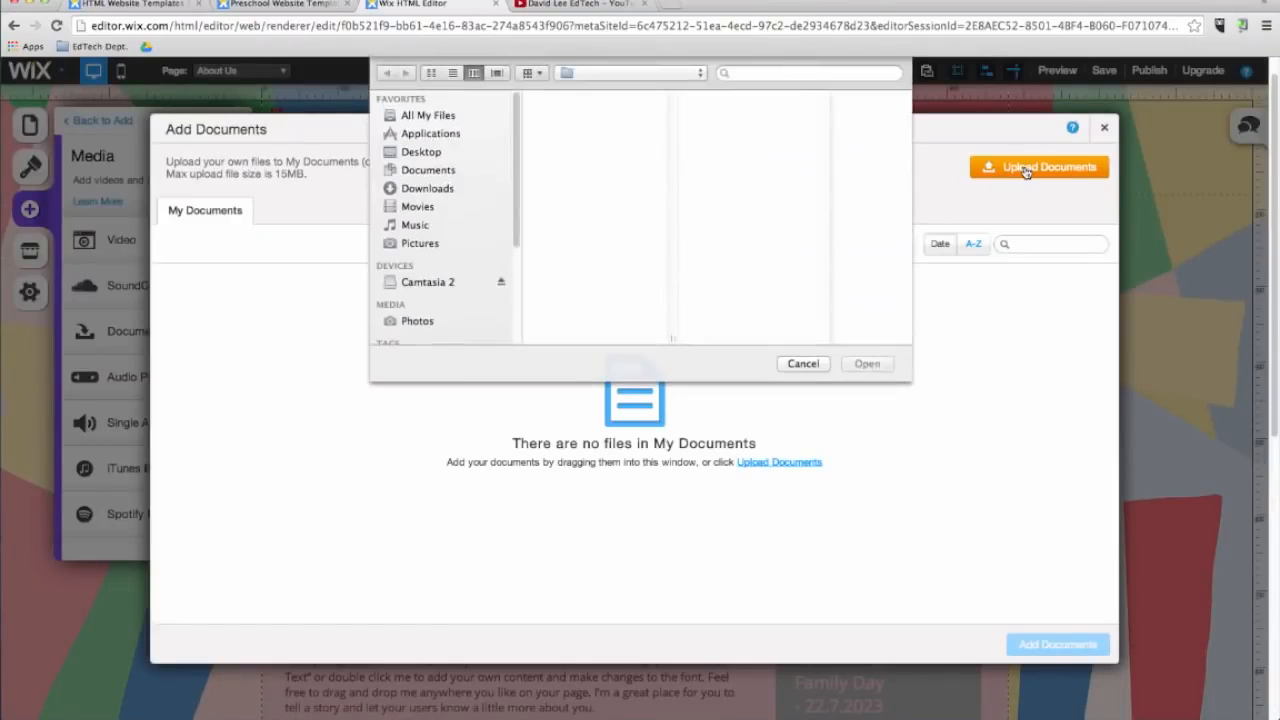
click(408, 172)
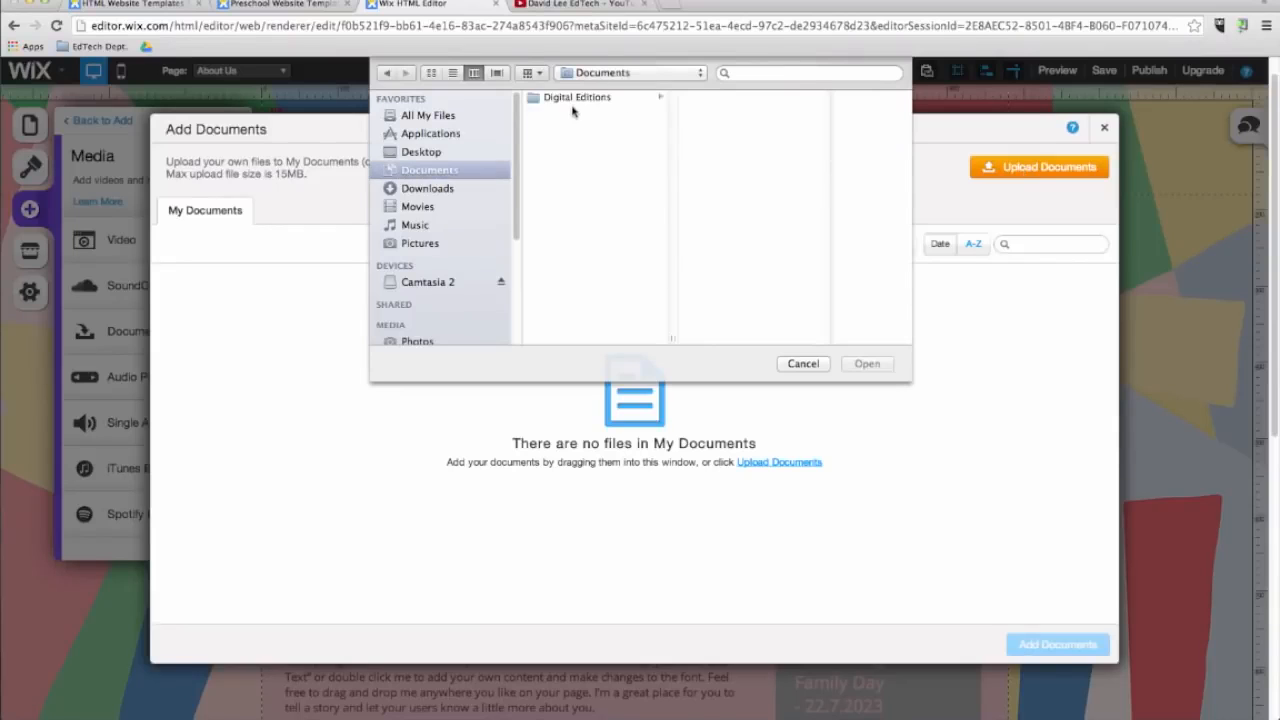
click(428, 188)
click(592, 138)
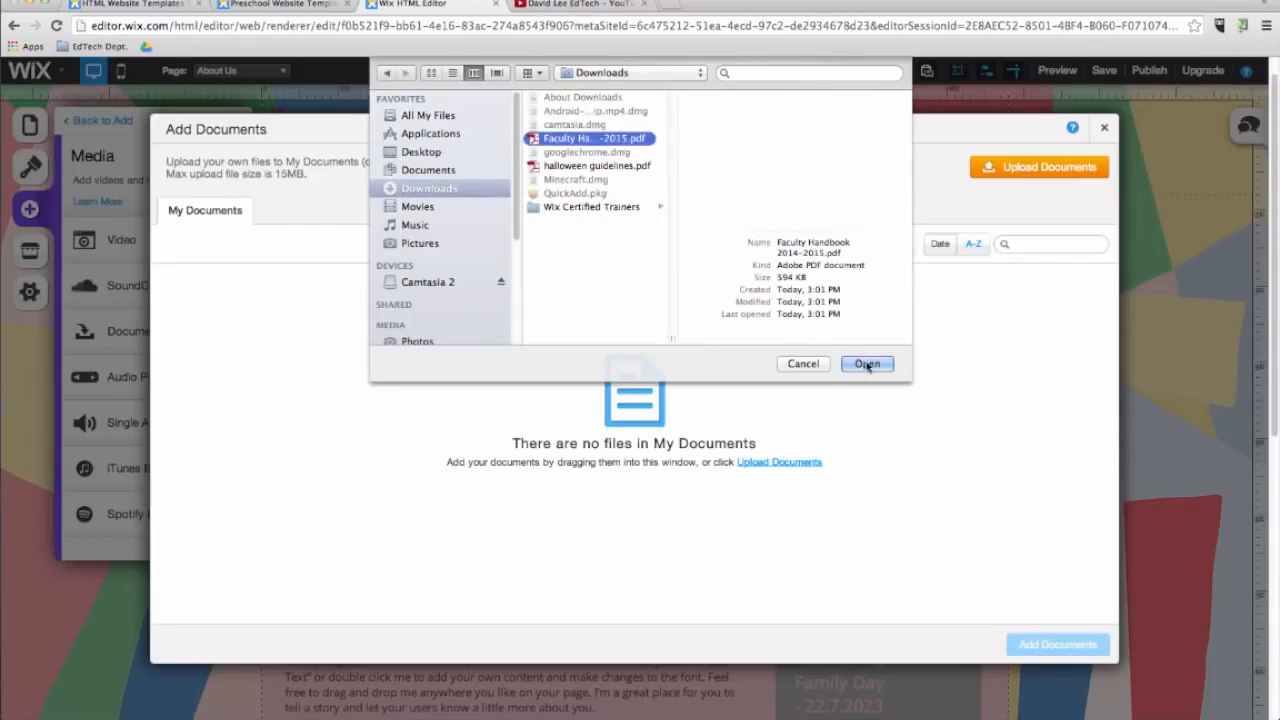
click(867, 364)
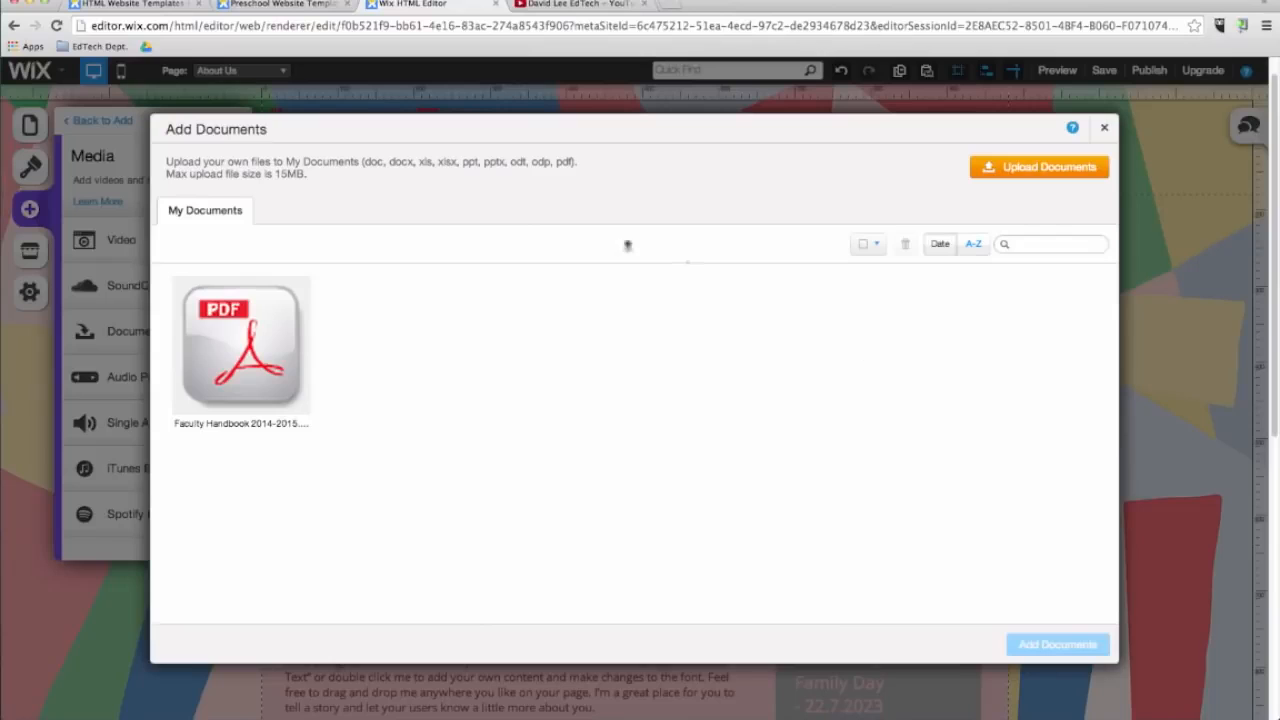
click(301, 342)
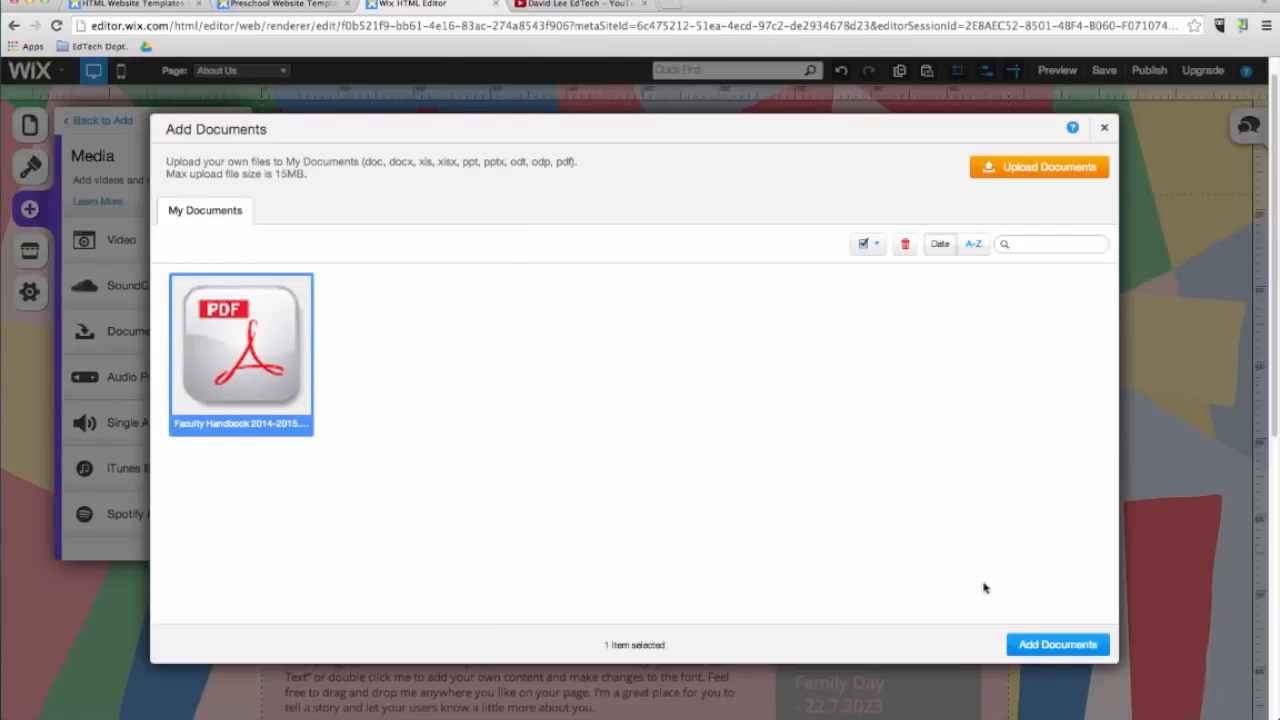
click(1030, 650)
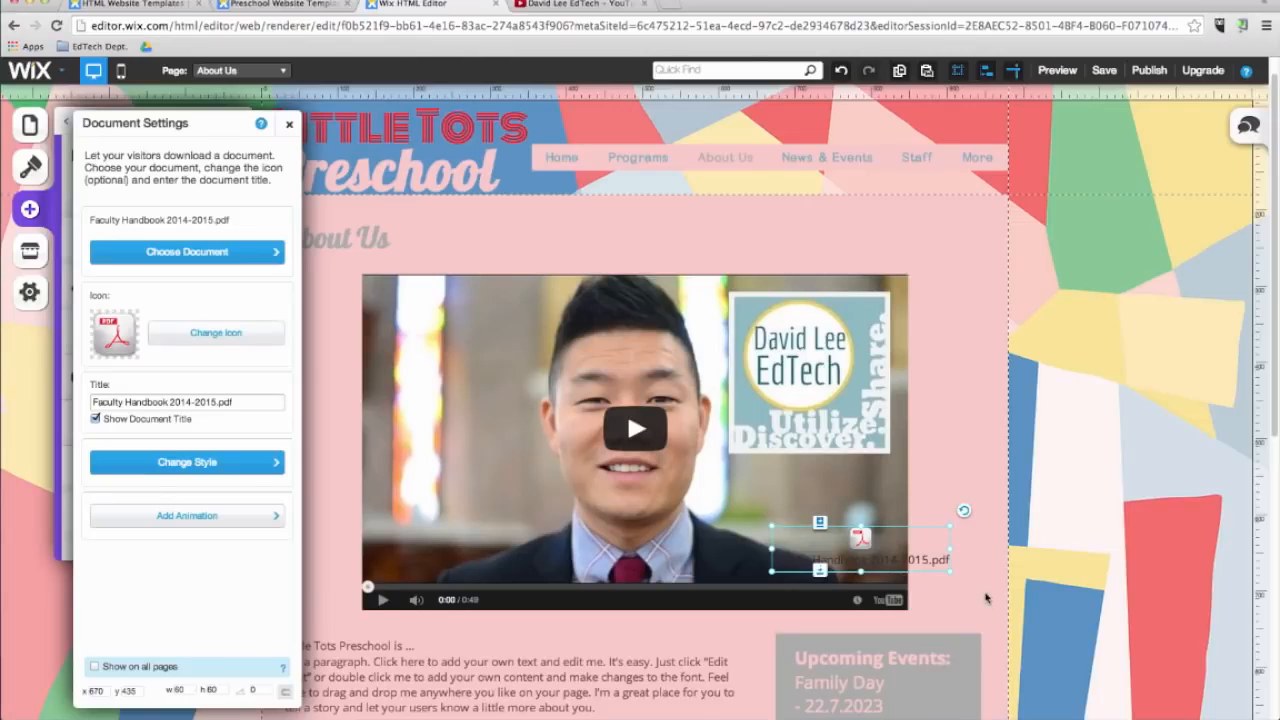
scroll(987, 598, down, 3)
Step: Move the Faculty Handbook download below the video, above Upcoming Events
click(652, 447)
drag(567, 373, 567, 408)
drag(838, 307, 851, 400)
click(931, 360)
scroll(746, 346, up, 3)
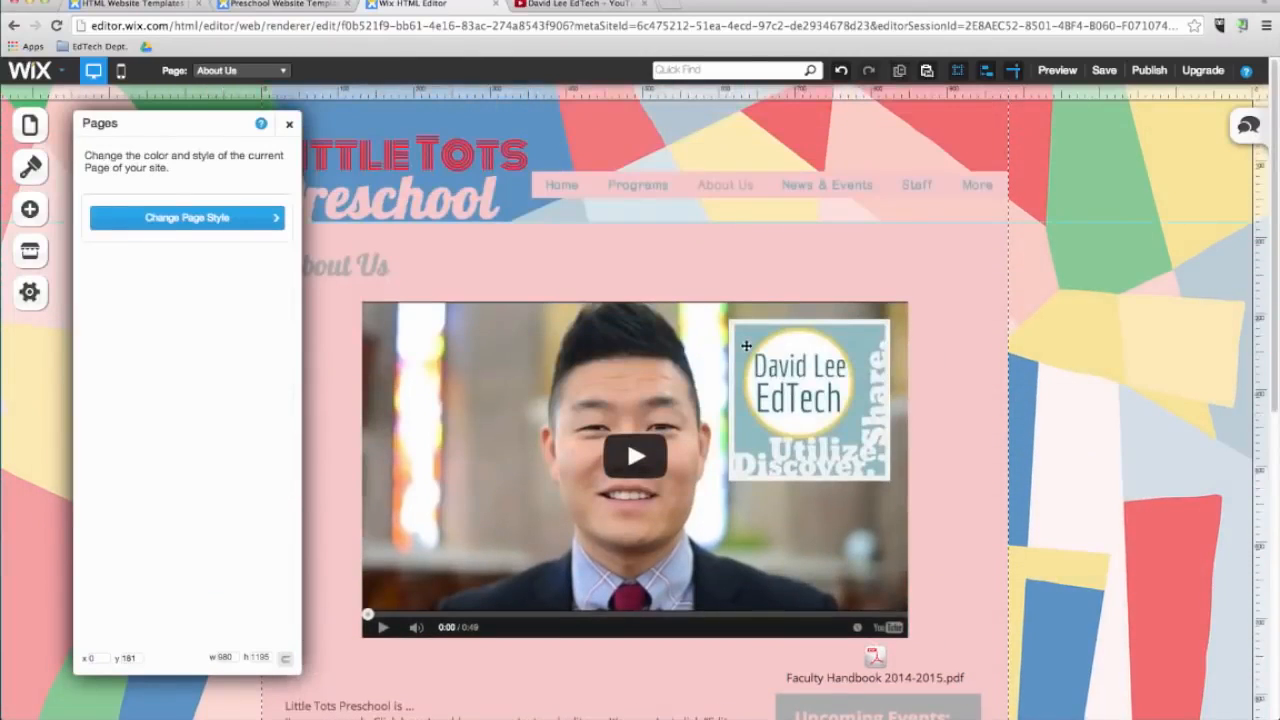
scroll(820, 440, down, 5)
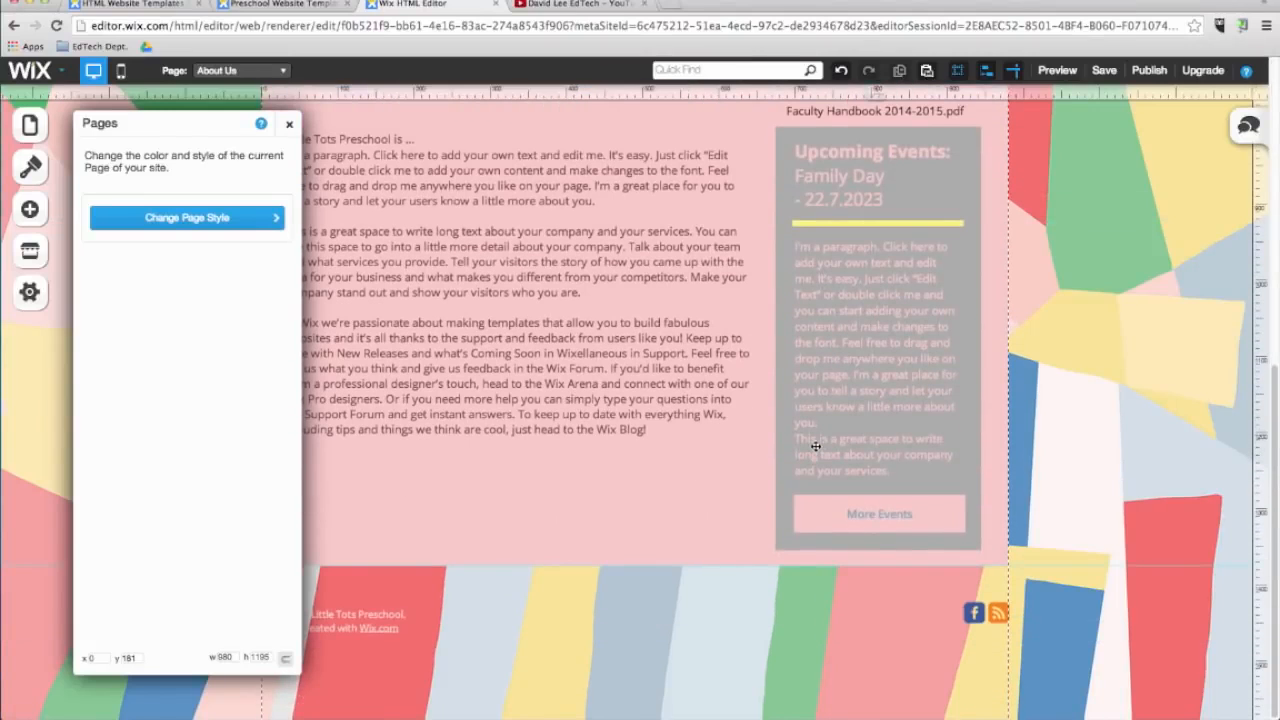
click(290, 124)
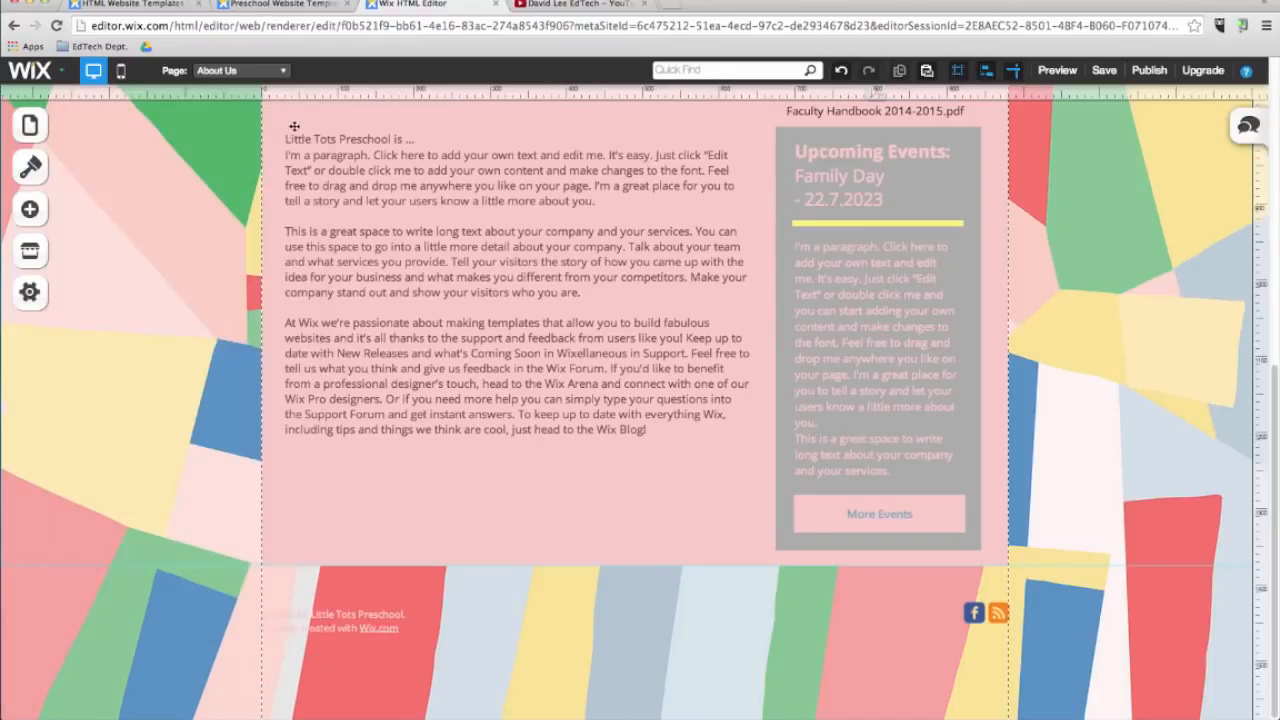
Step: Undo the accidental paragraph move and save the site
drag(417, 371, 431, 622)
scroll(432, 604, down, 3)
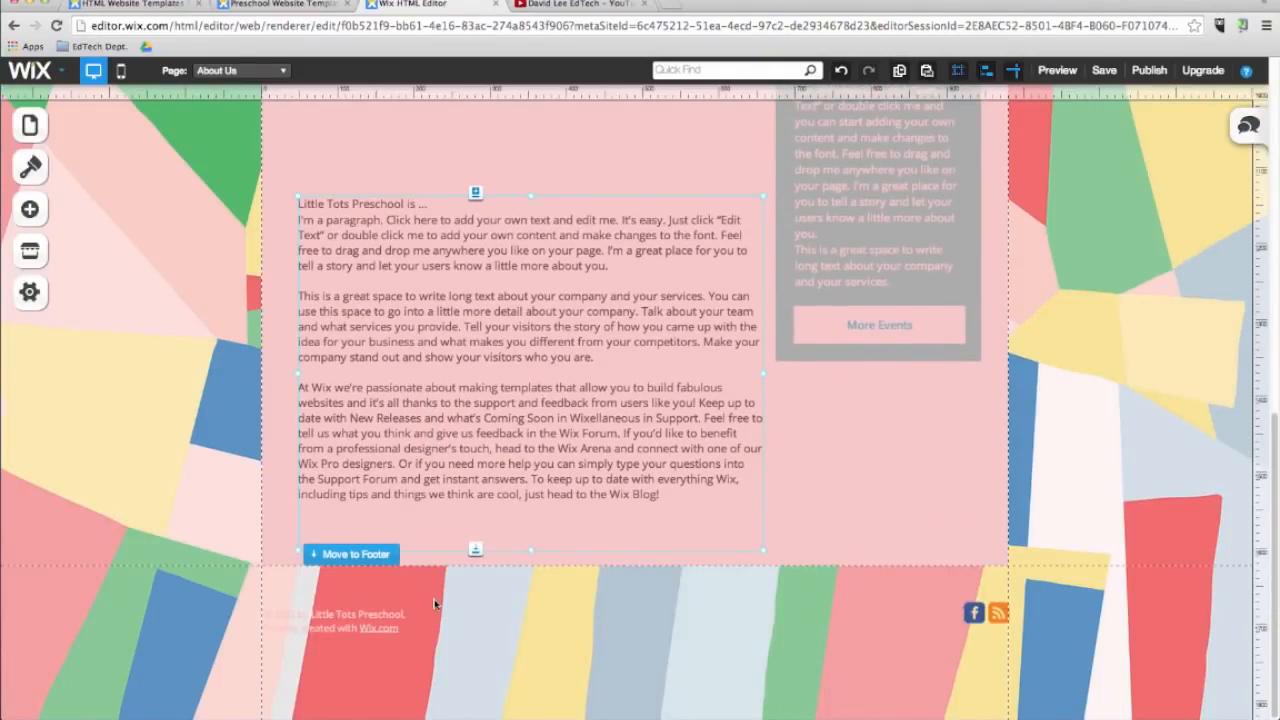
key(ctrl+z)
click(1104, 70)
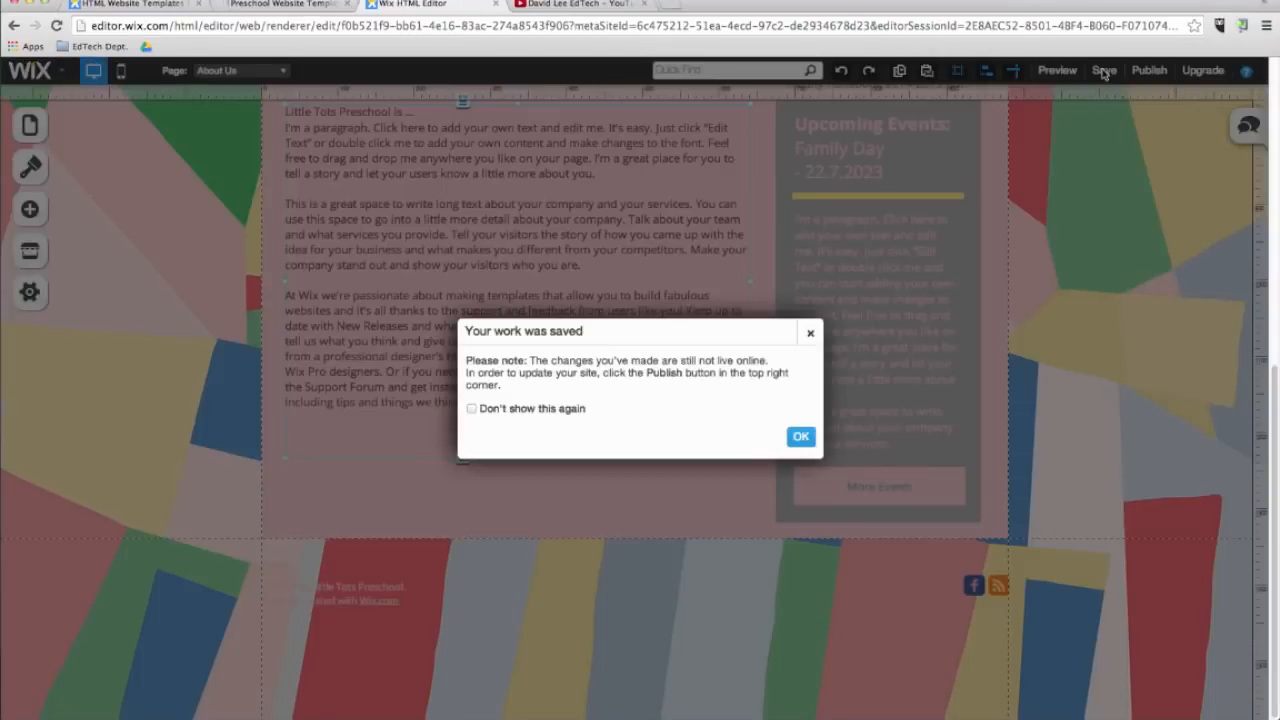
click(801, 437)
scroll(928, 133, up, 1)
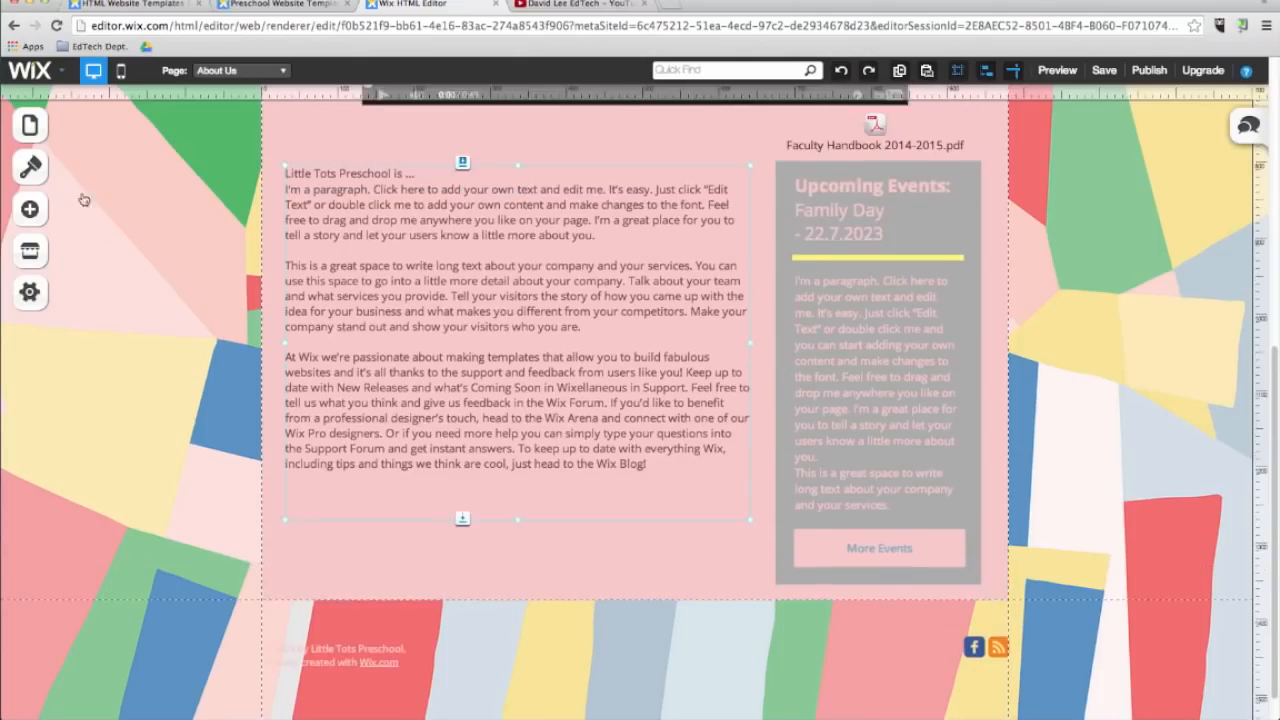
Step: Add a grey box shape sized over the paragraph area and send it behind
click(17, 209)
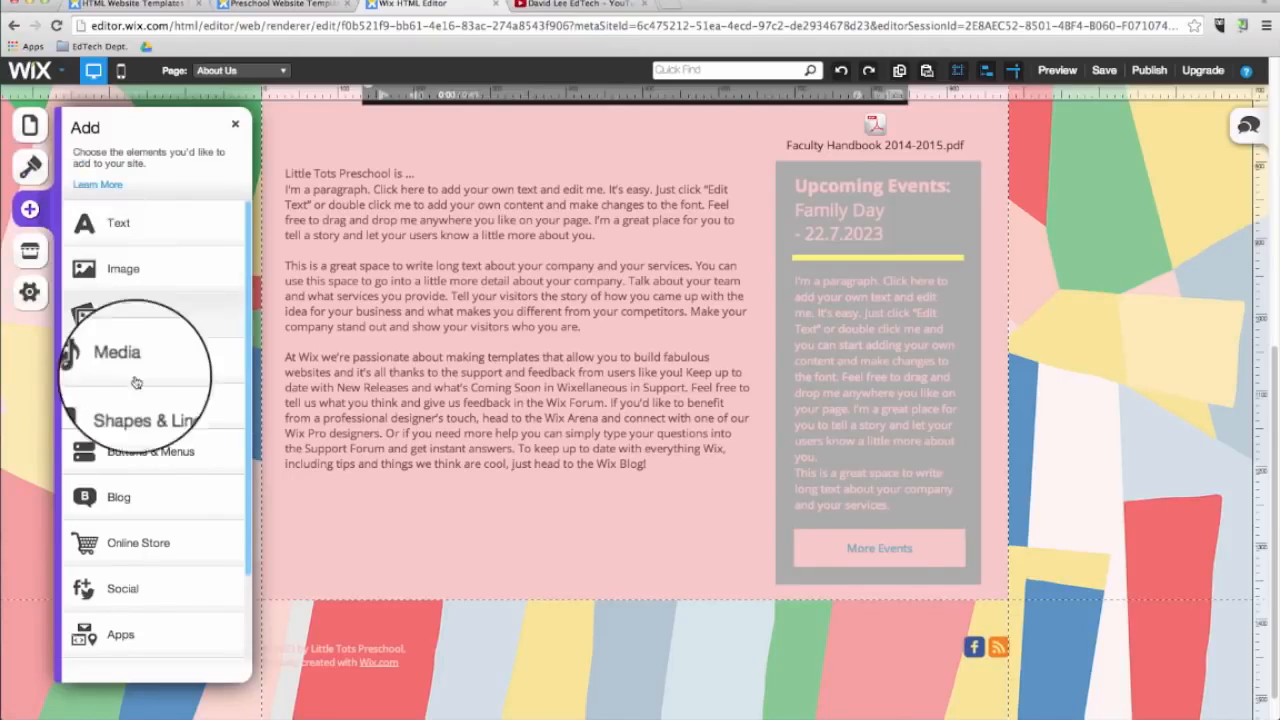
click(154, 407)
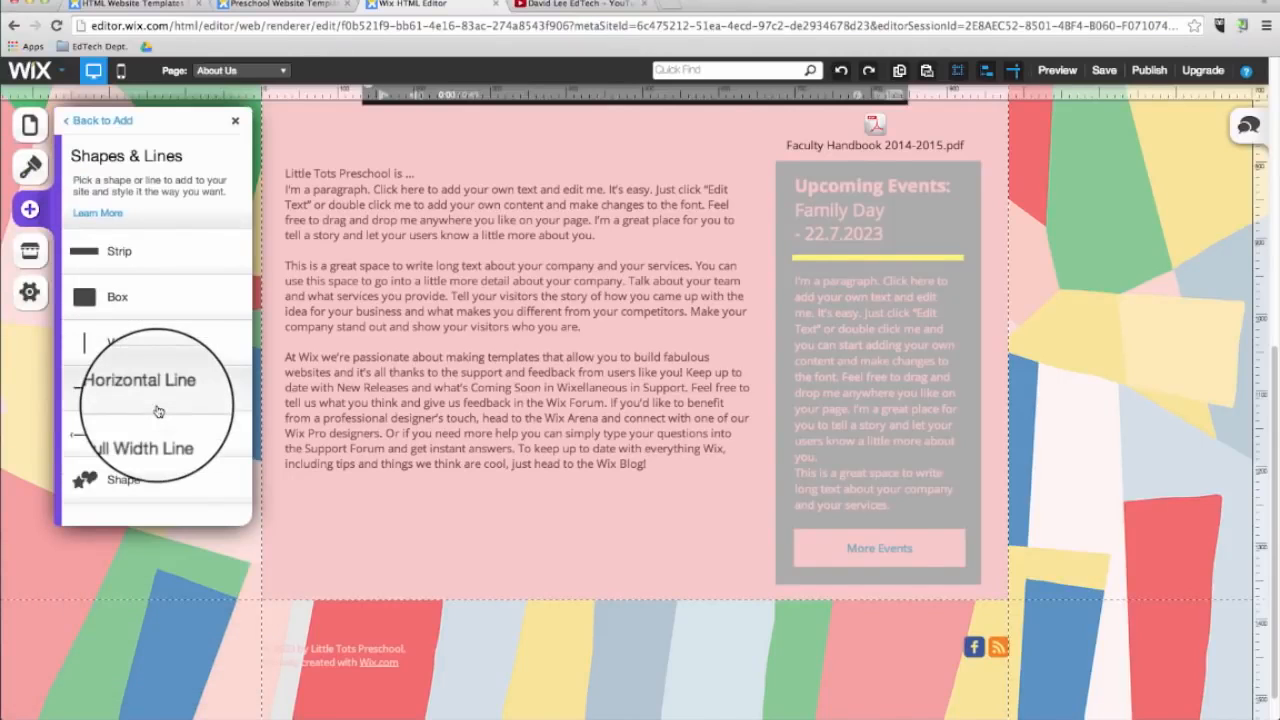
drag(114, 296, 348, 232)
drag(466, 342, 760, 512)
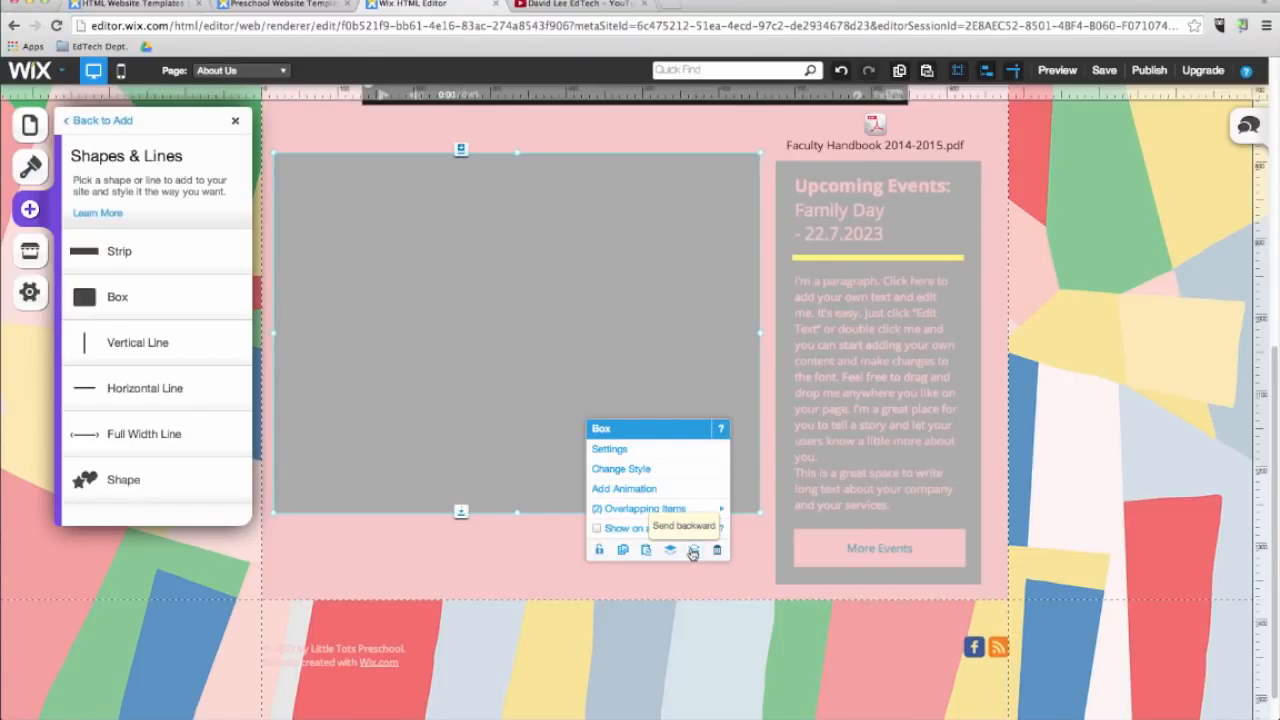
click(692, 551)
drag(550, 178, 552, 174)
Step: Place the paragraph on the grey box with its text turned white
drag(508, 293, 522, 303)
right_click(522, 303)
click(596, 333)
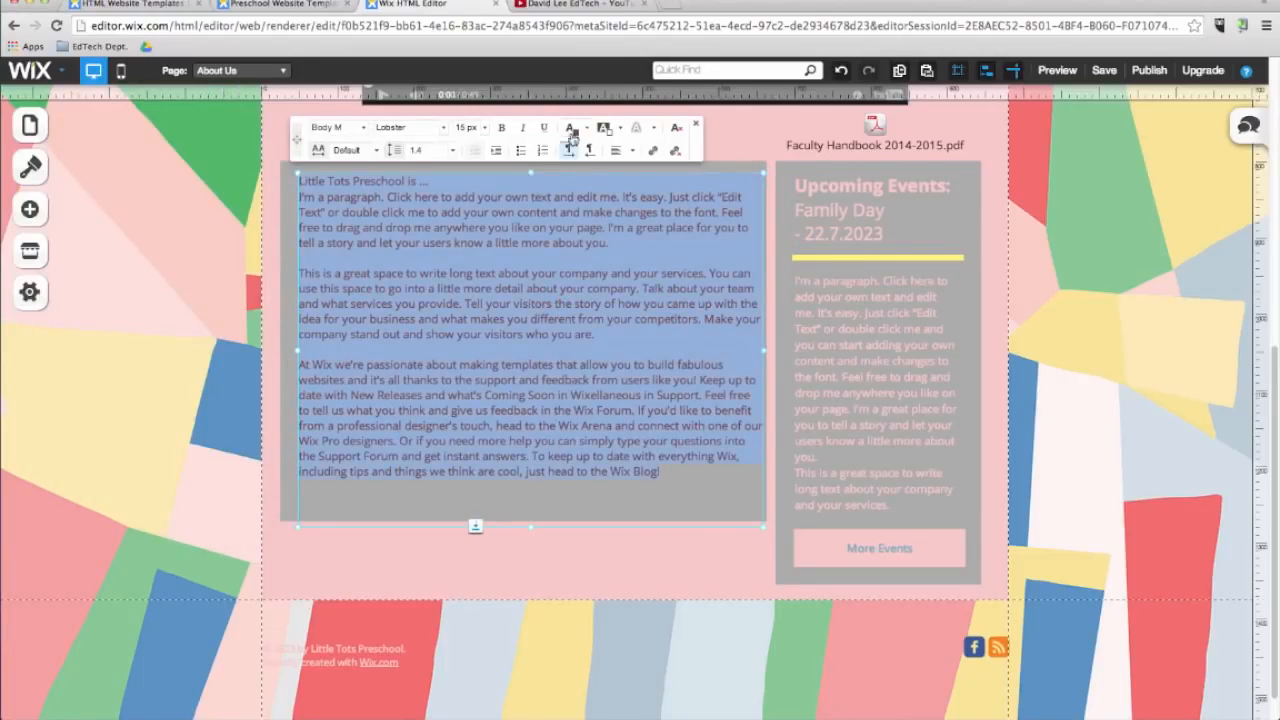
click(543, 590)
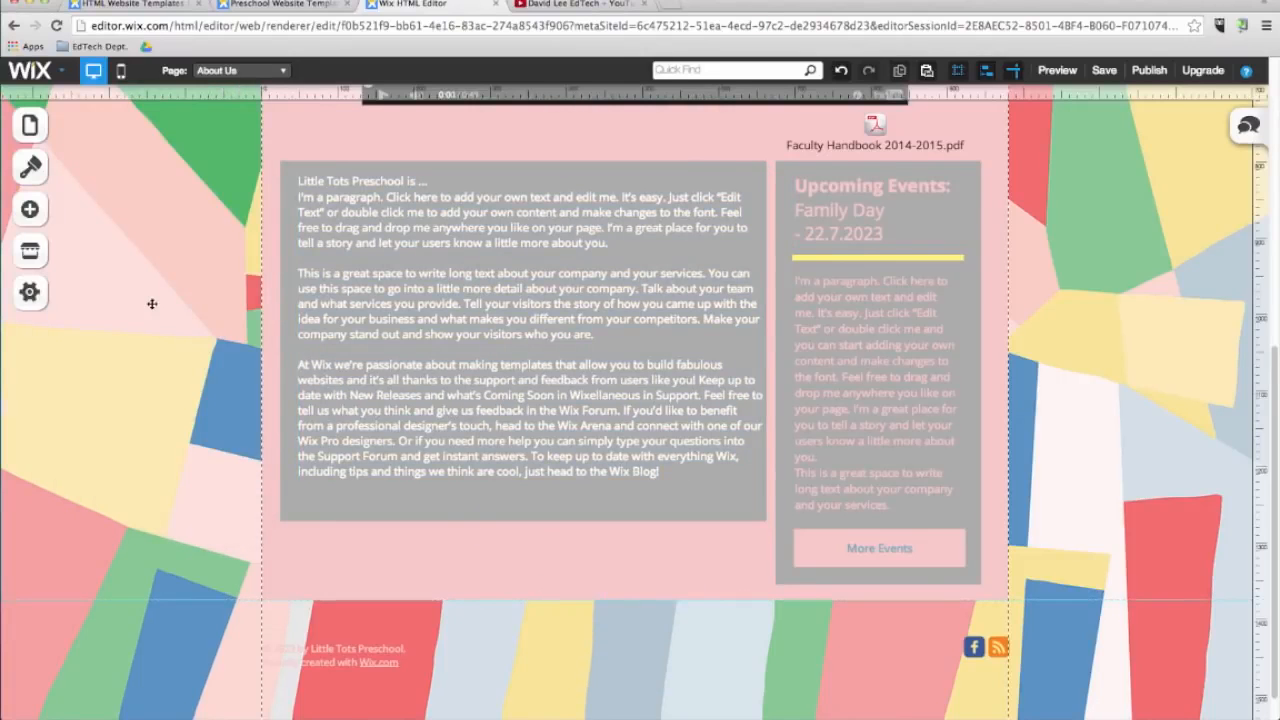
scroll(152, 303, up, 5)
click(29, 208)
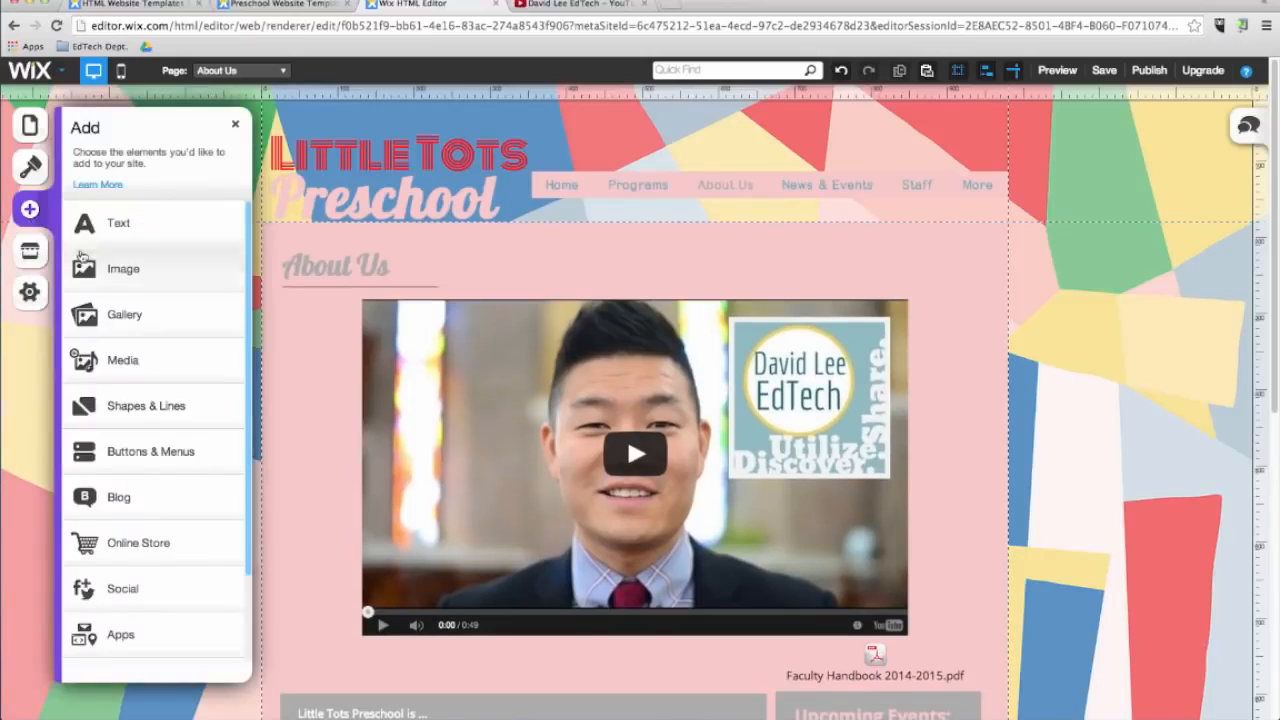
Step: Add an arrow image button at the upper right of About Us and shrink it
click(149, 455)
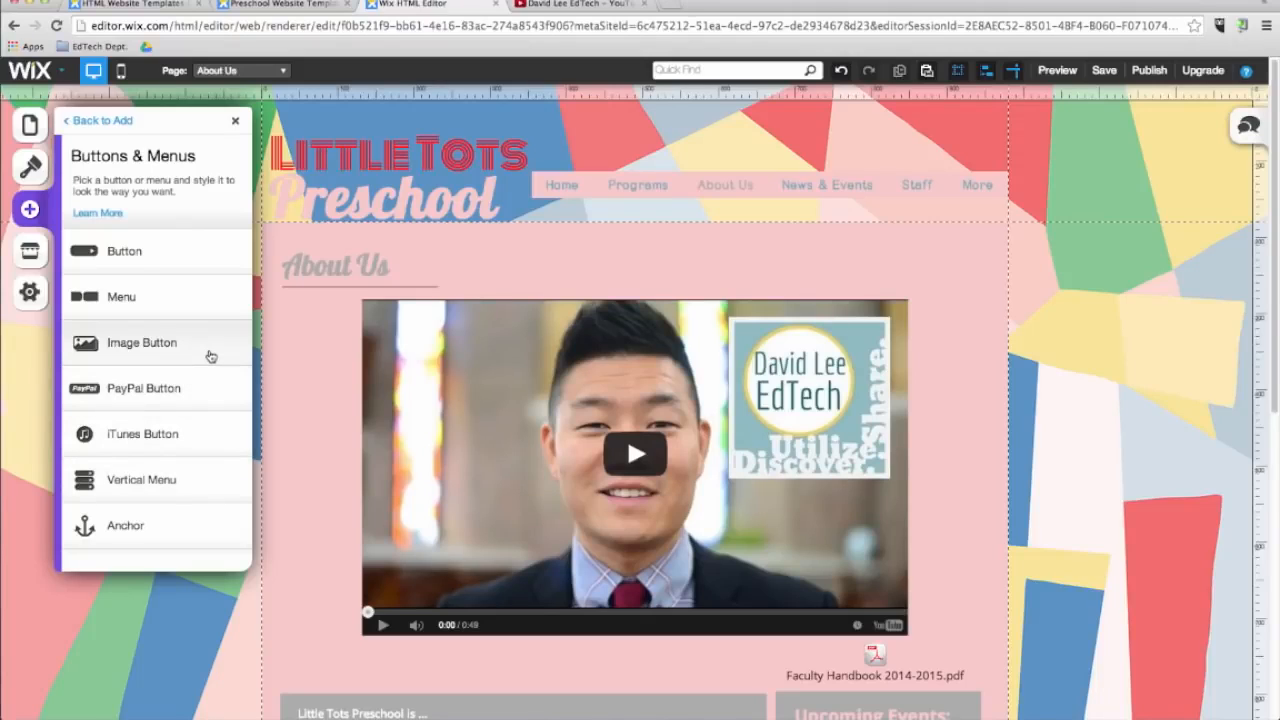
drag(210, 356, 947, 286)
click(976, 264)
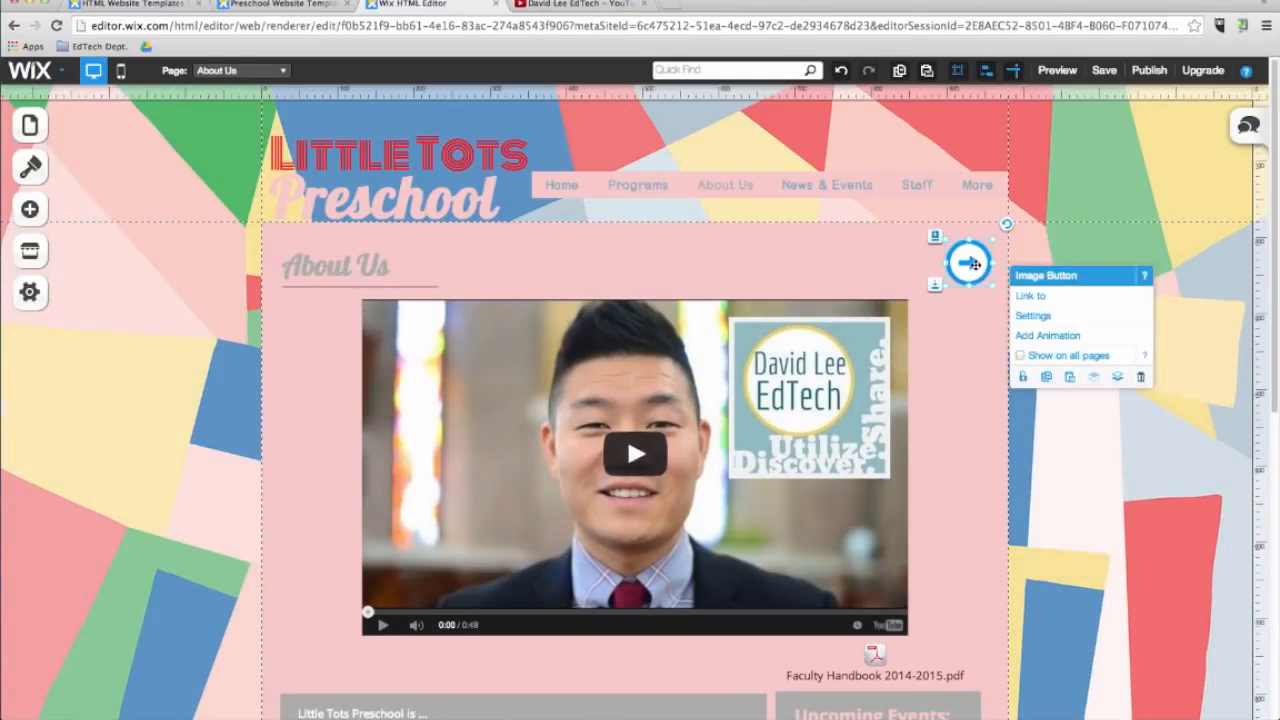
Step: Link the arrow button to the News & Events page and test it in preview
click(1030, 297)
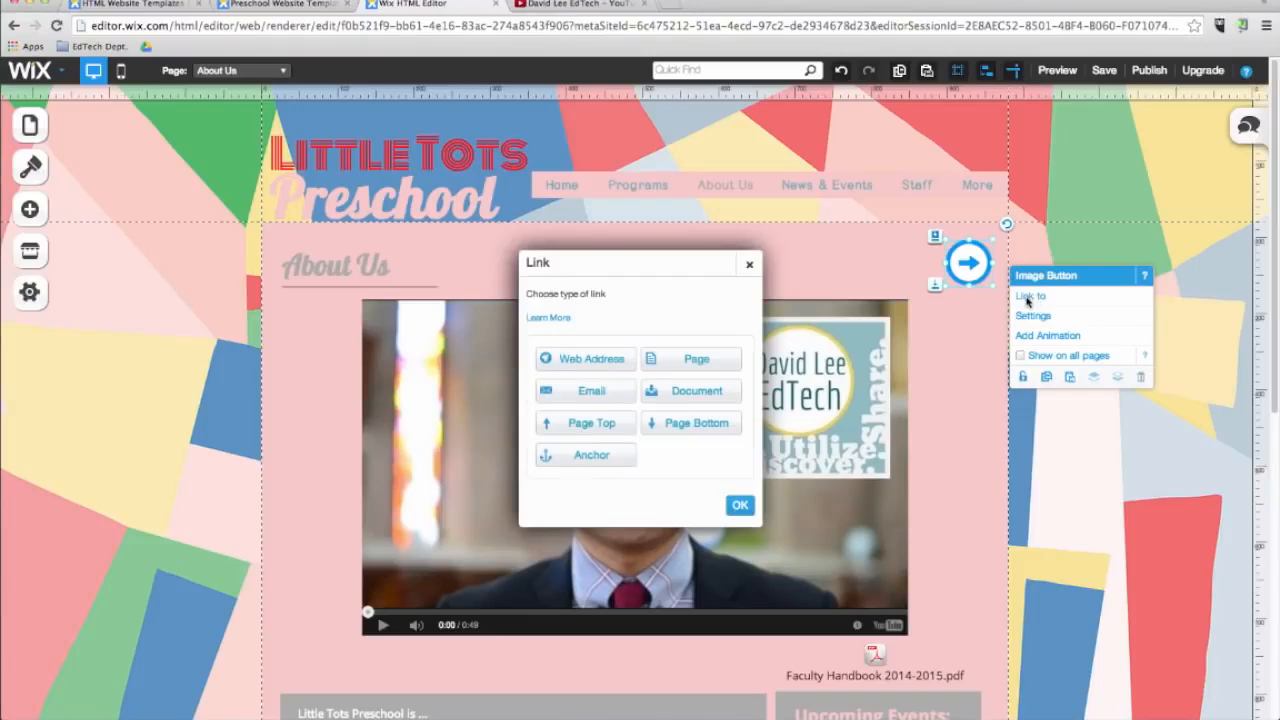
click(696, 358)
click(708, 393)
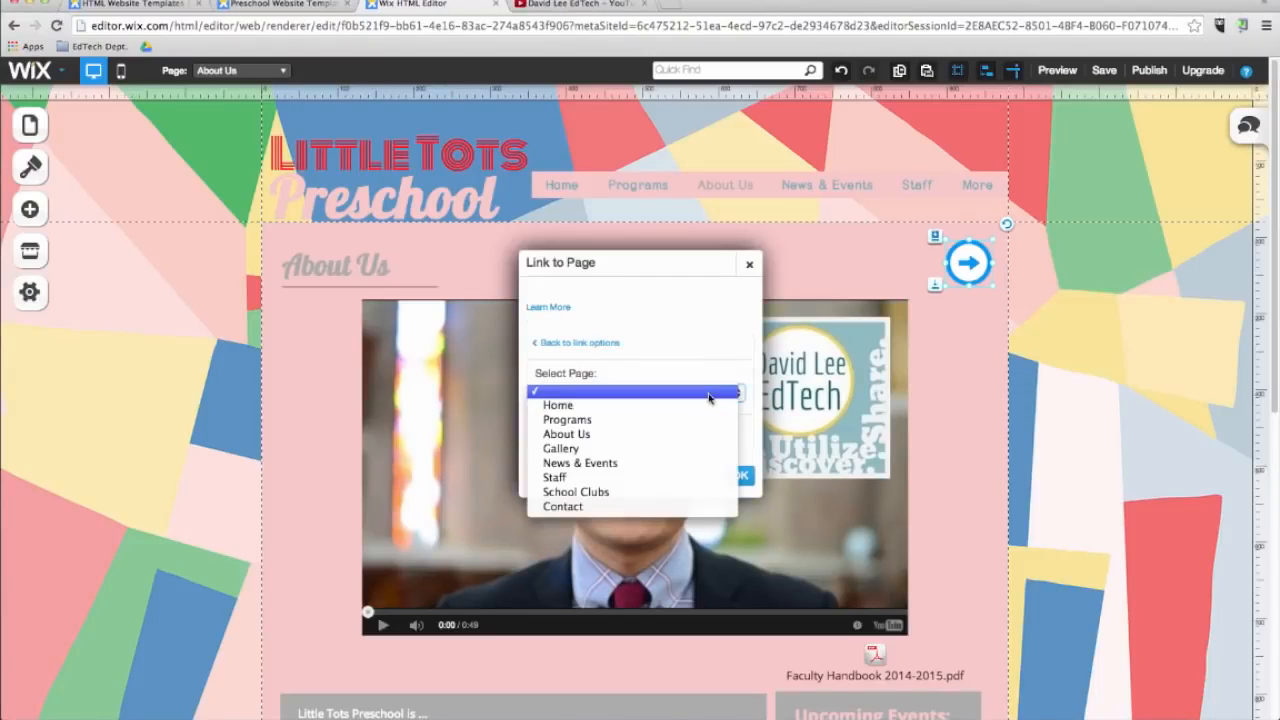
click(580, 463)
click(736, 476)
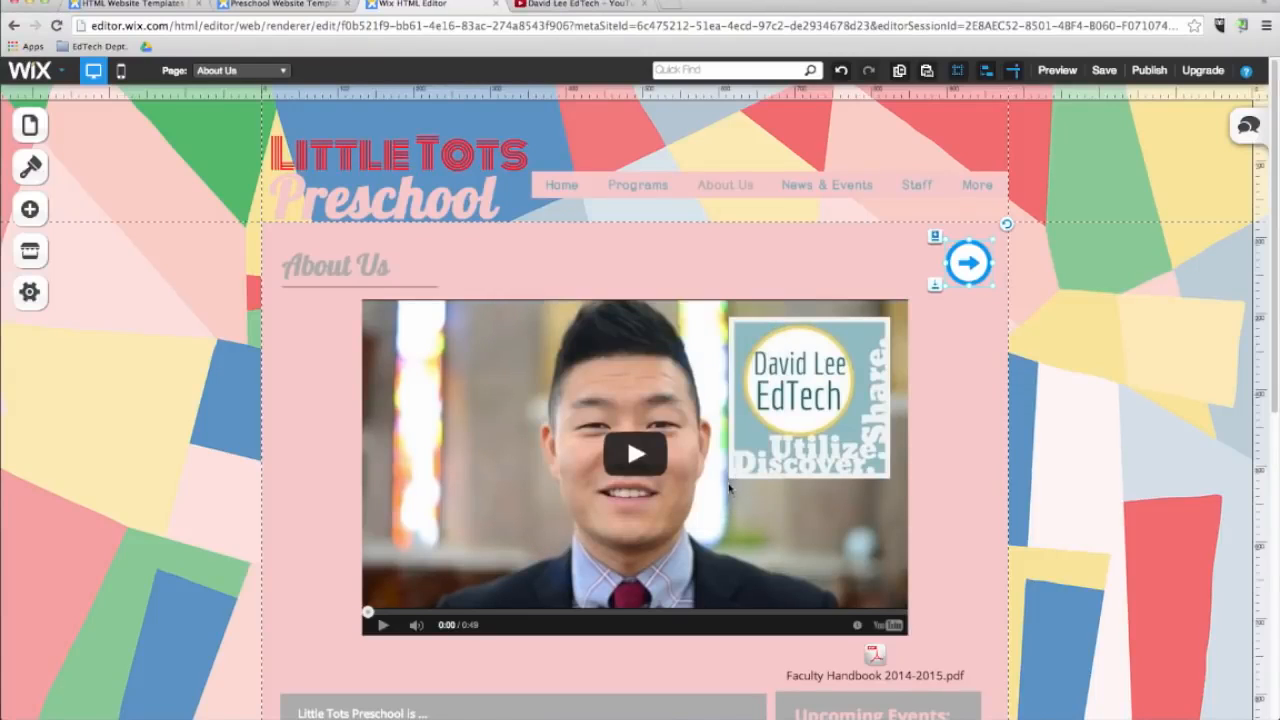
click(1058, 74)
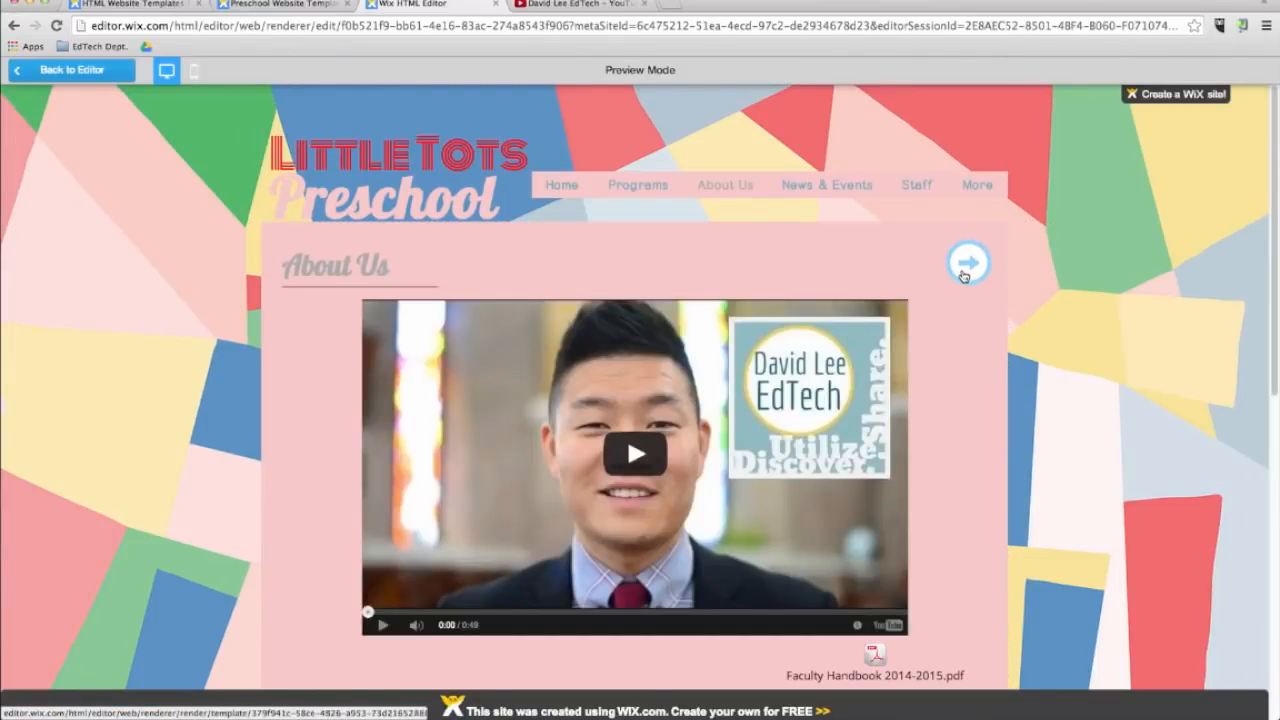
click(964, 274)
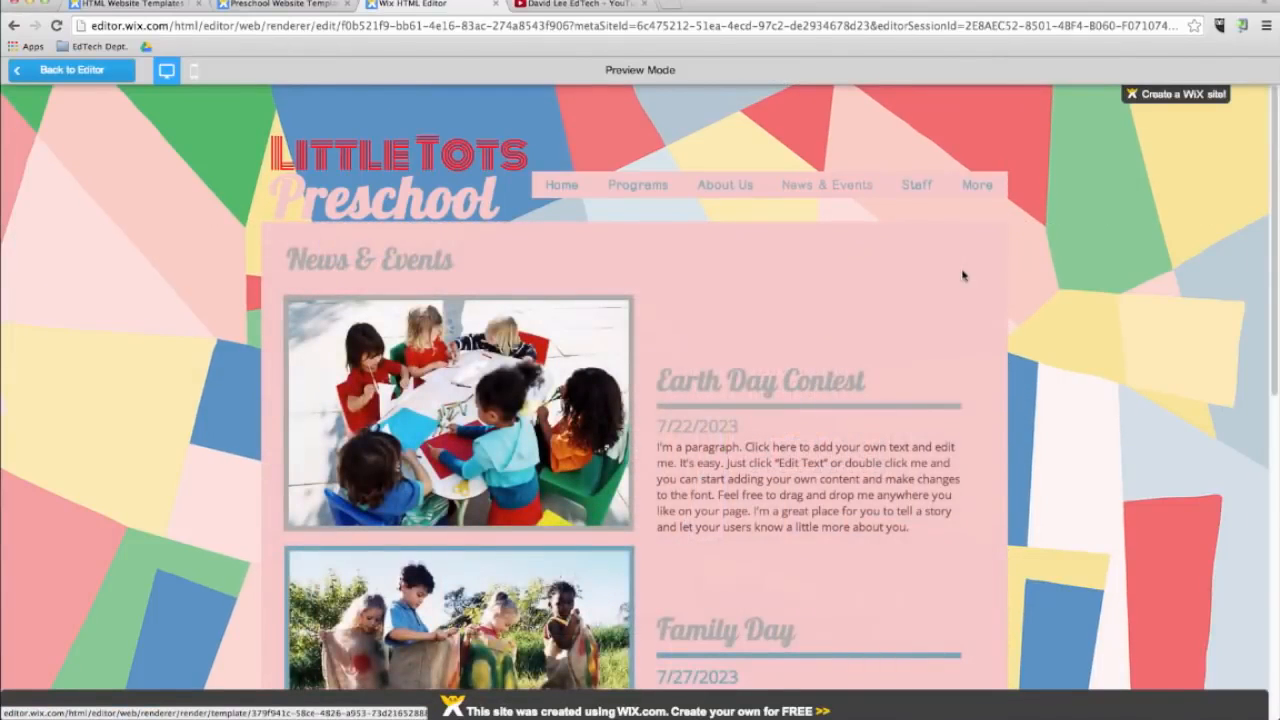
Step: Create a blank page named Blog and move it above Contact
click(70, 70)
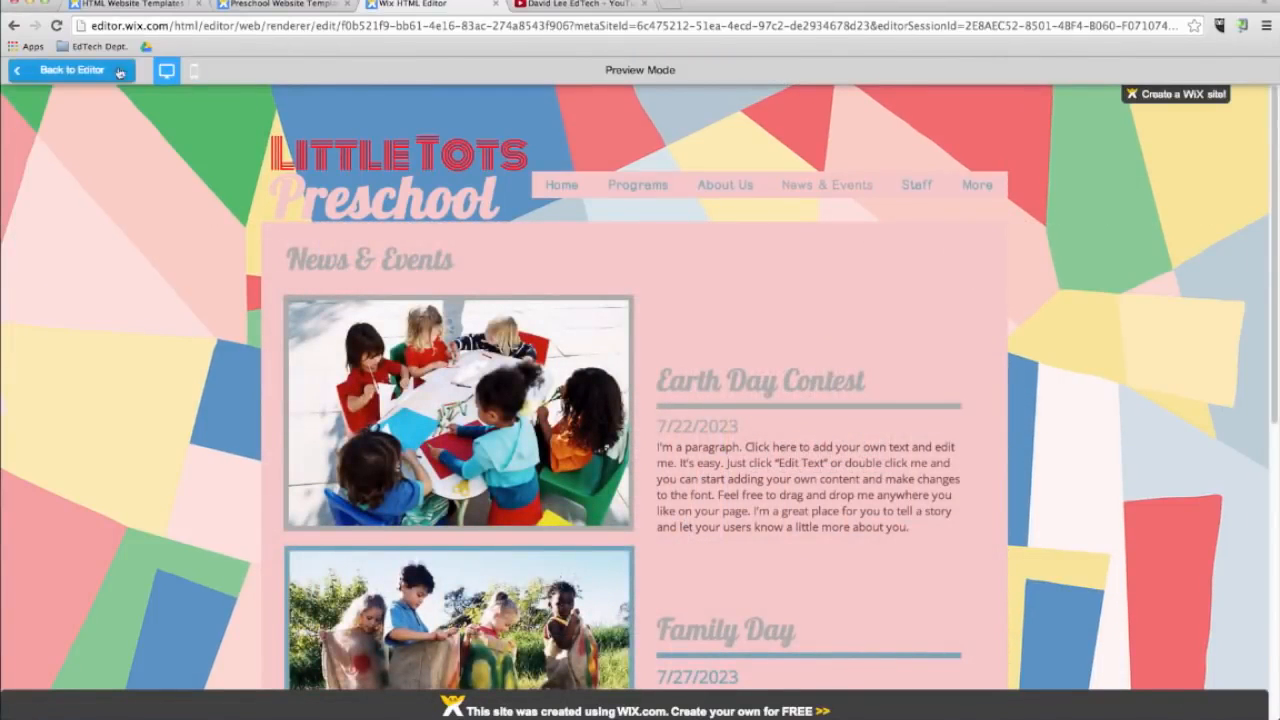
click(30, 126)
click(211, 518)
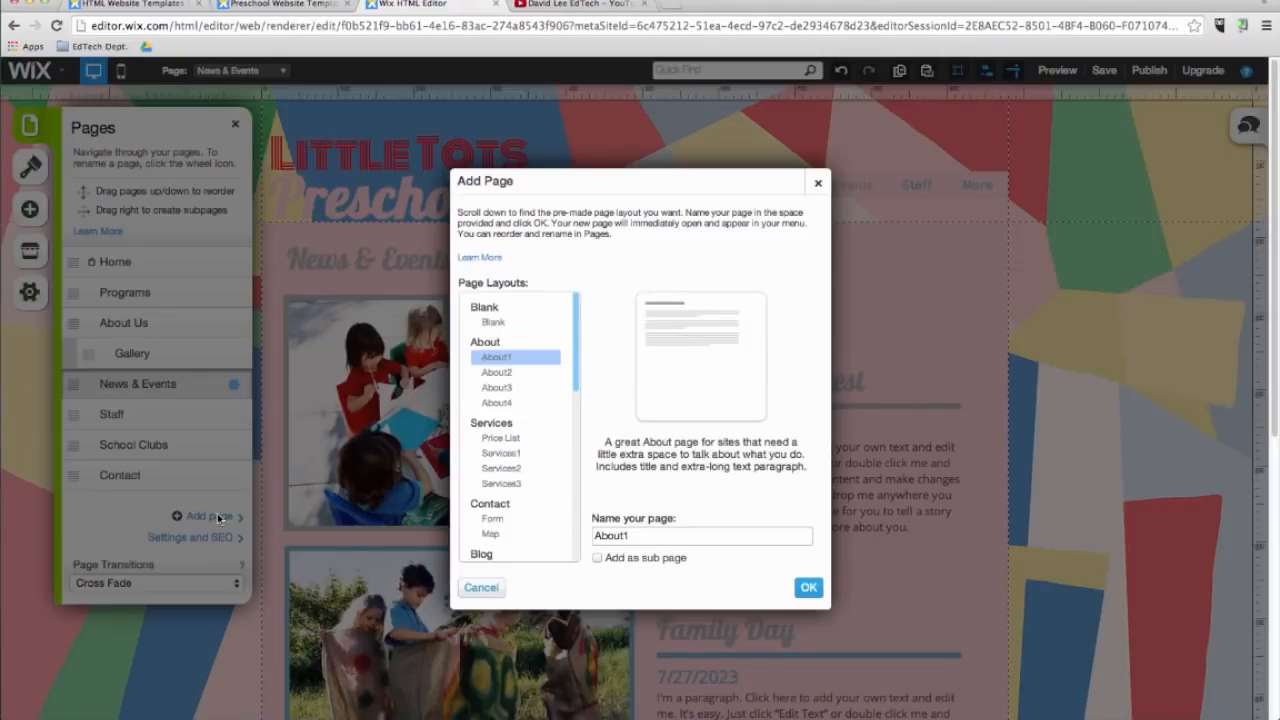
click(494, 322)
double_click(612, 536)
text(Blog)
click(809, 588)
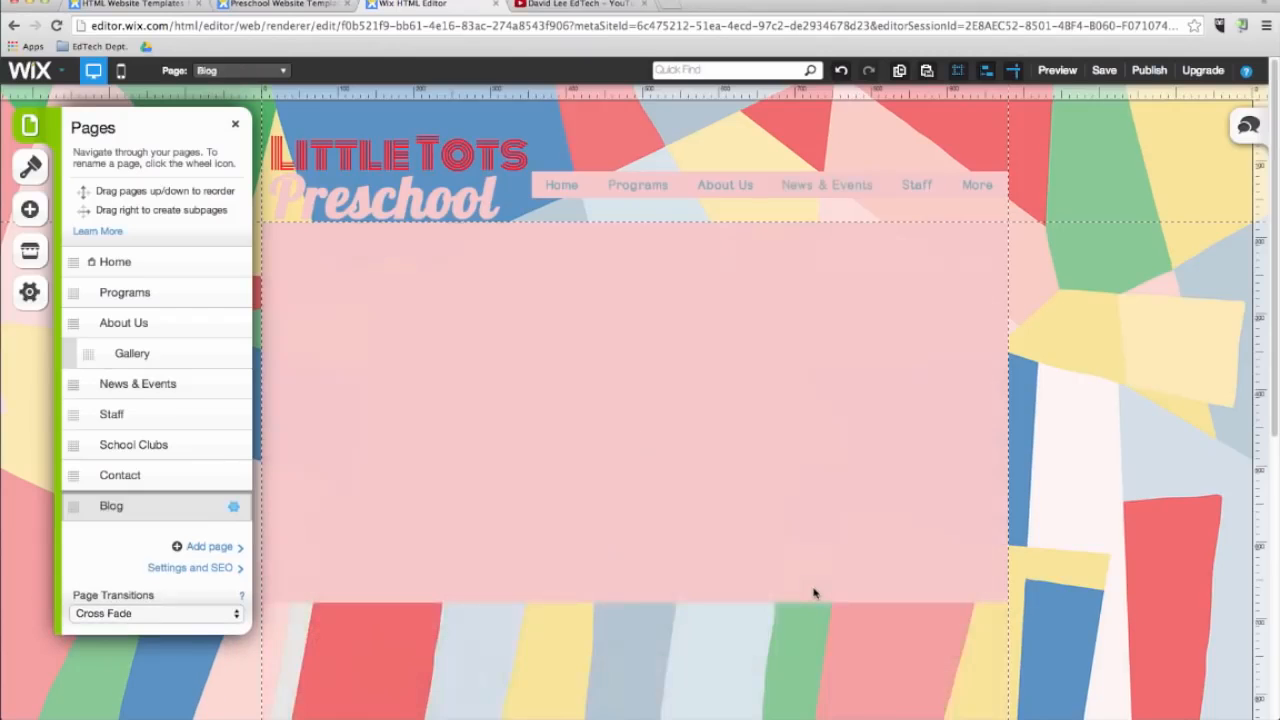
drag(140, 506, 142, 475)
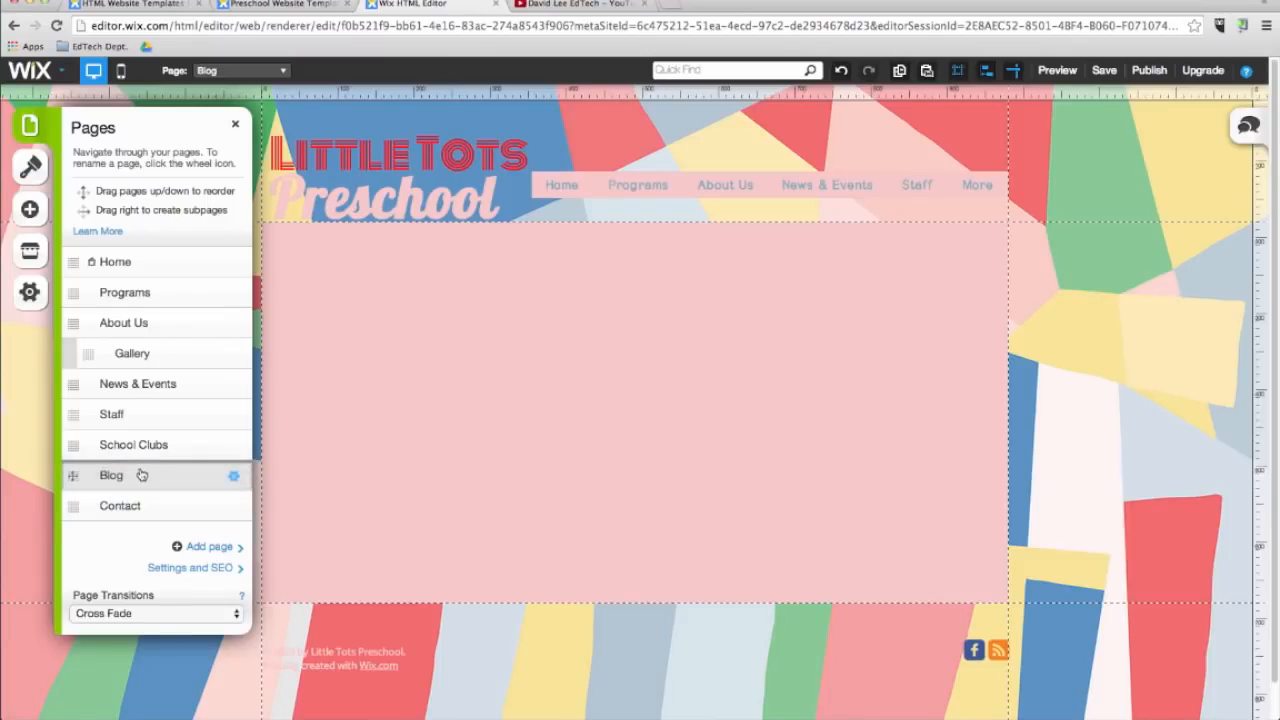
Step: Add a blog feed of sample posts to the Blog page
click(28, 210)
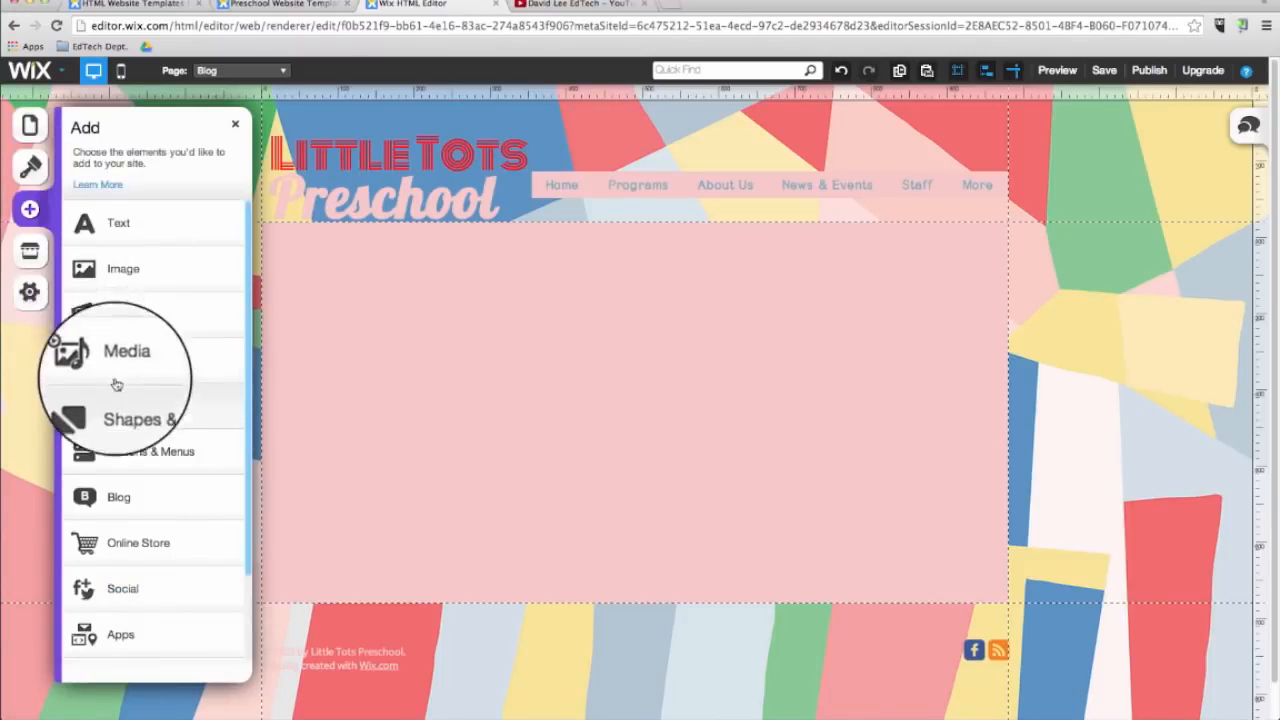
click(142, 497)
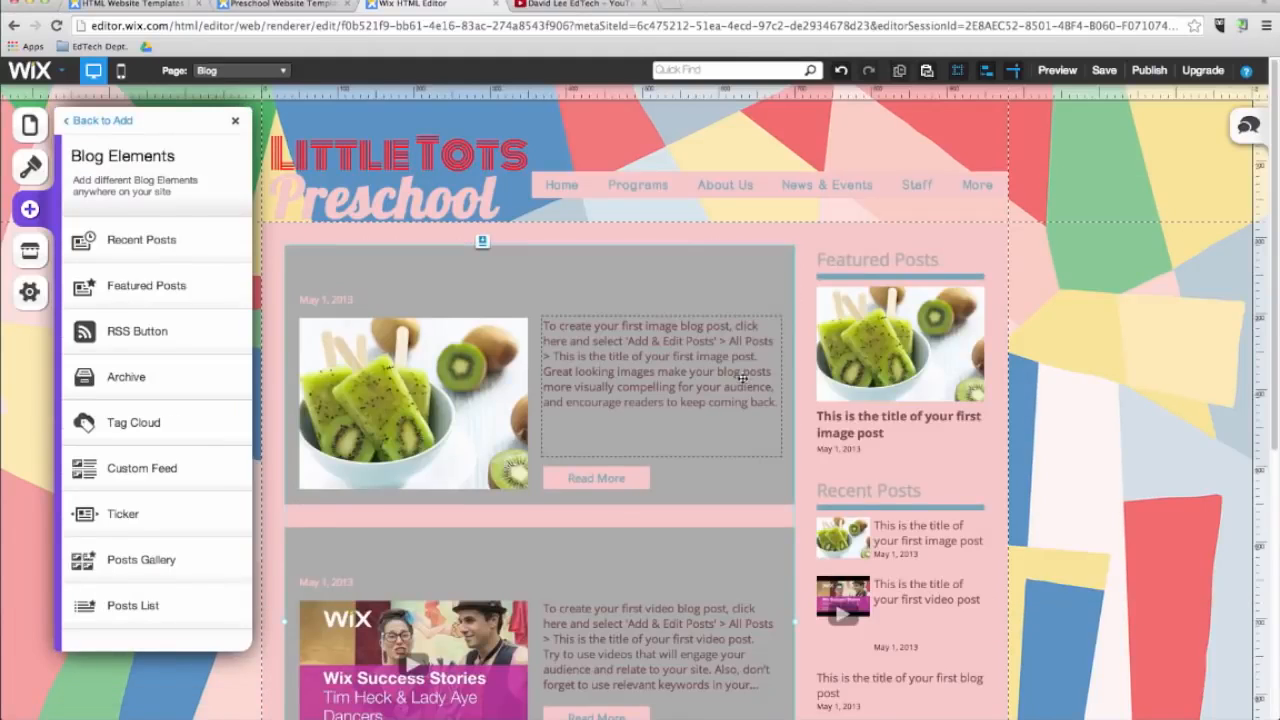
click(476, 280)
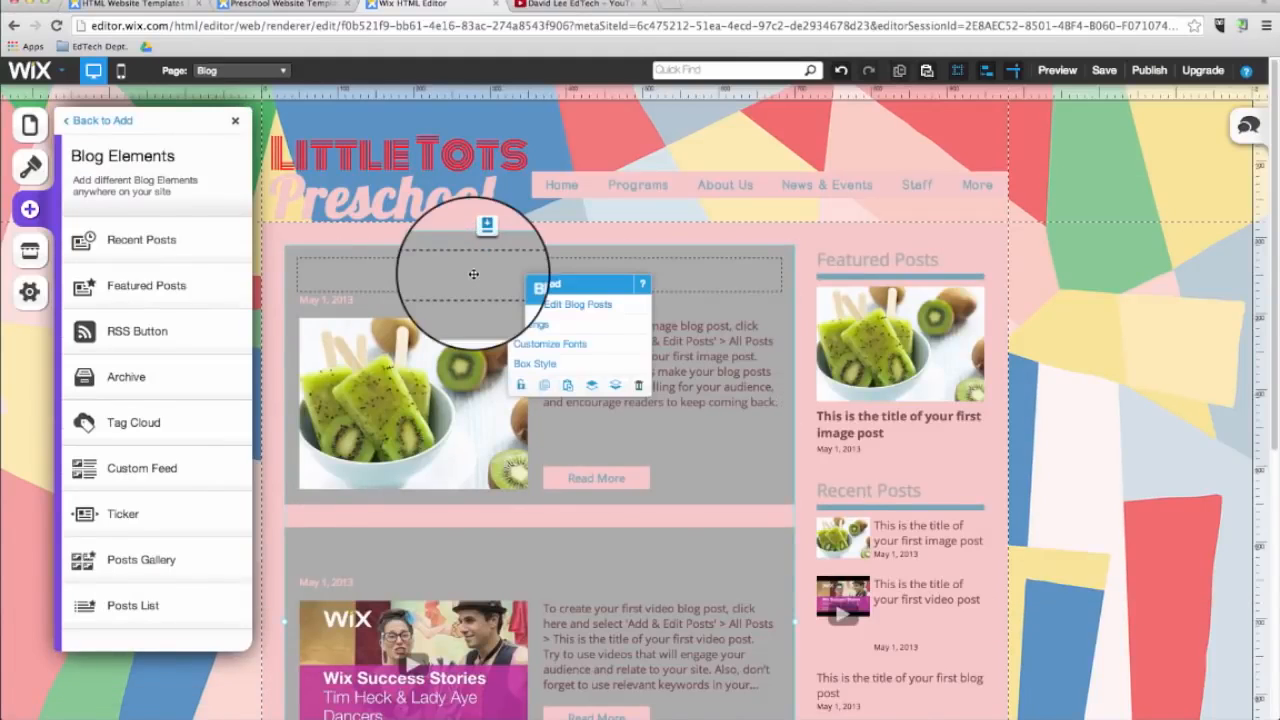
Step: Replace the first image post's photo with the free Wix 'Black Robot' picture from a 'children' search
click(543, 312)
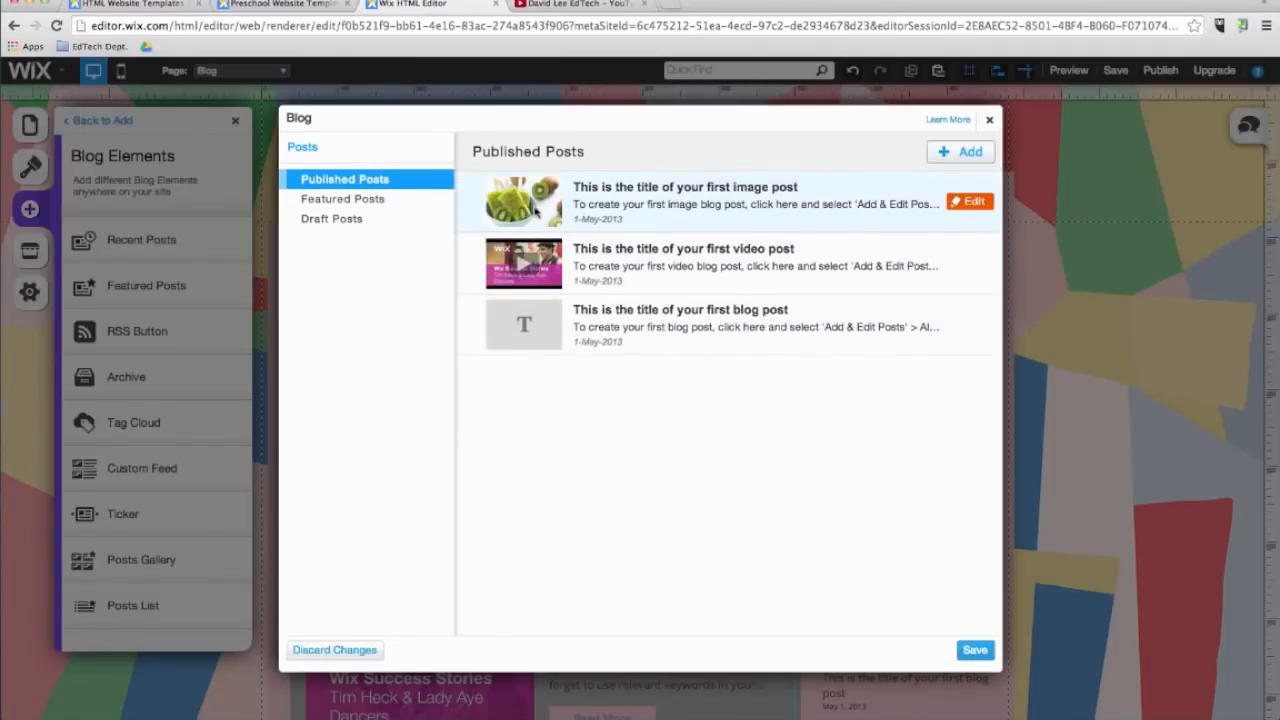
click(966, 203)
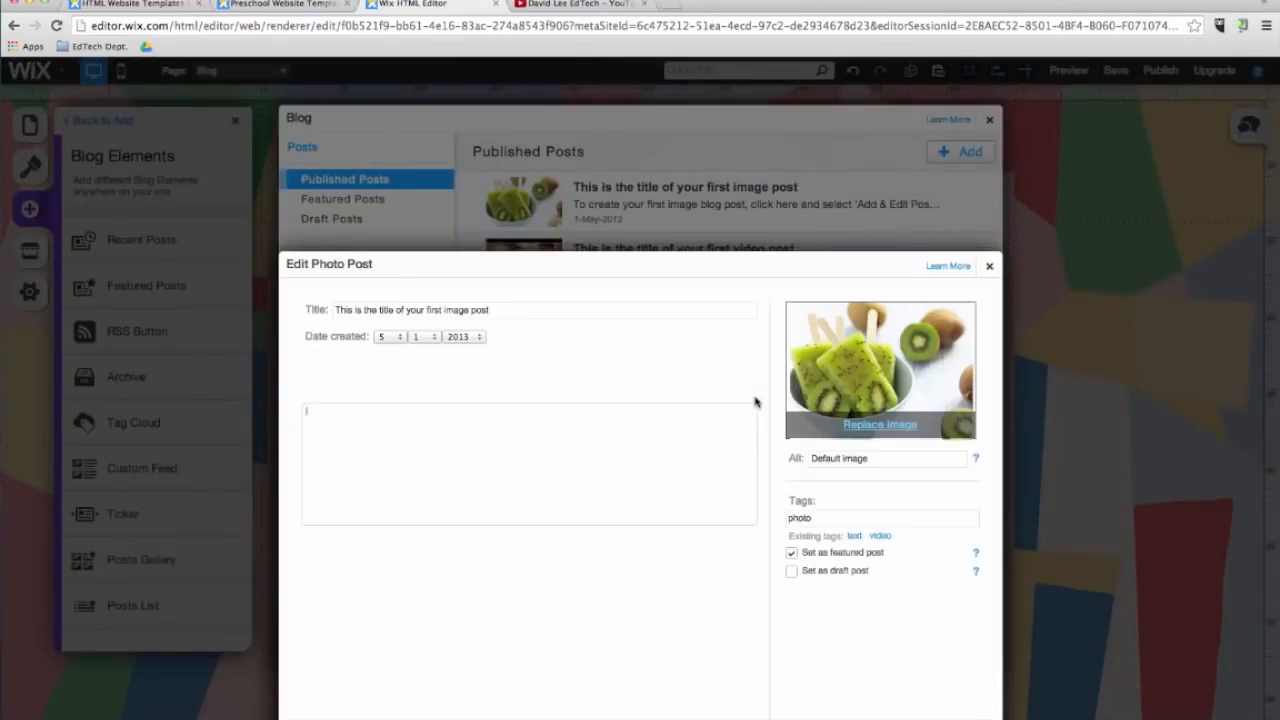
click(877, 285)
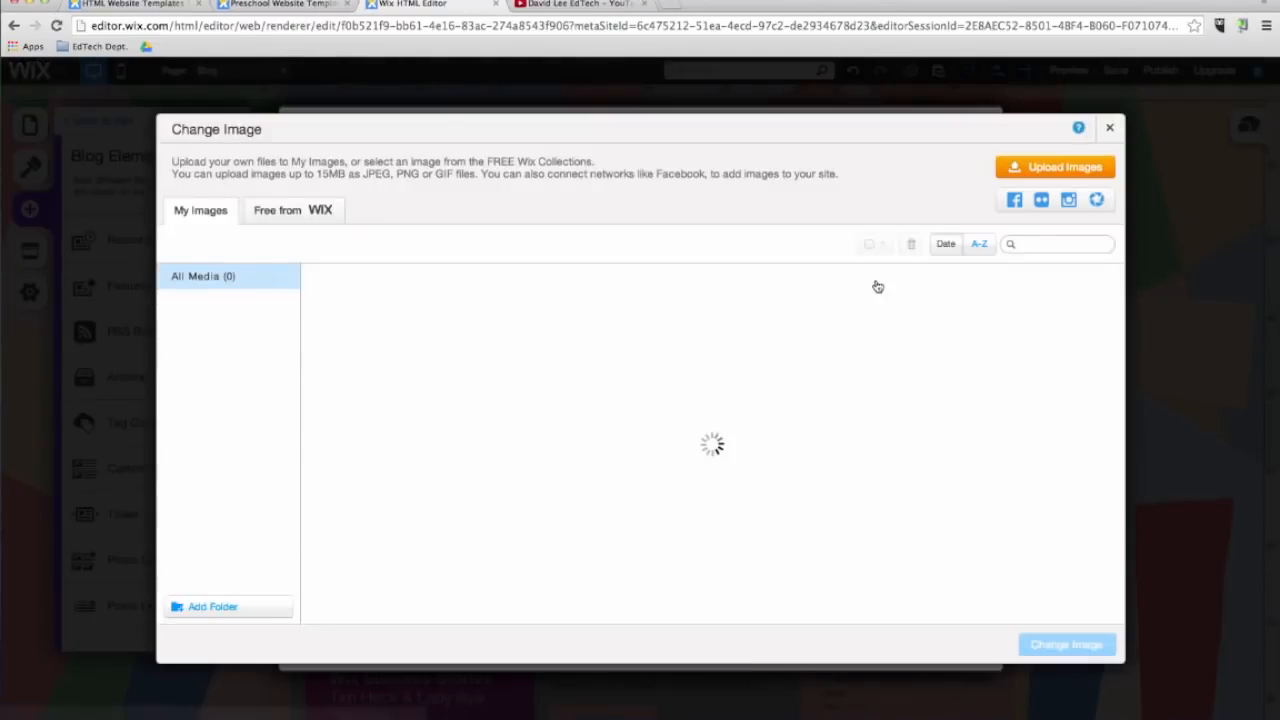
click(295, 211)
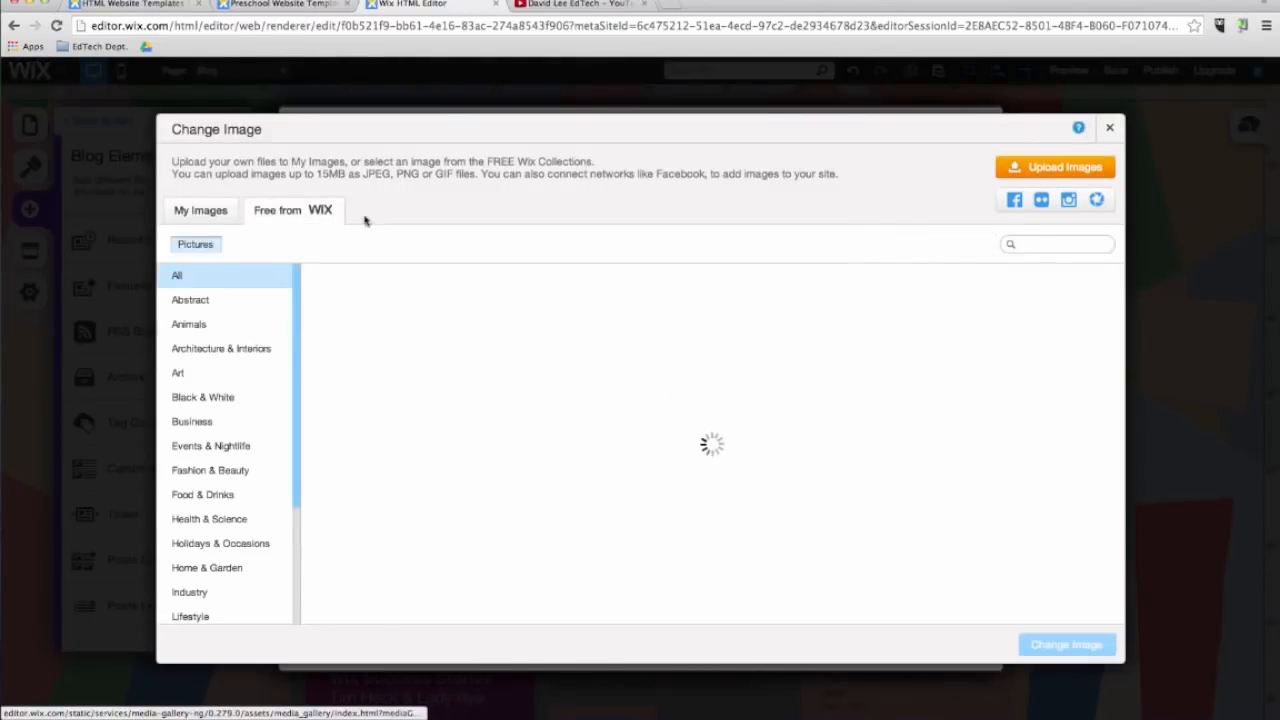
click(1040, 244)
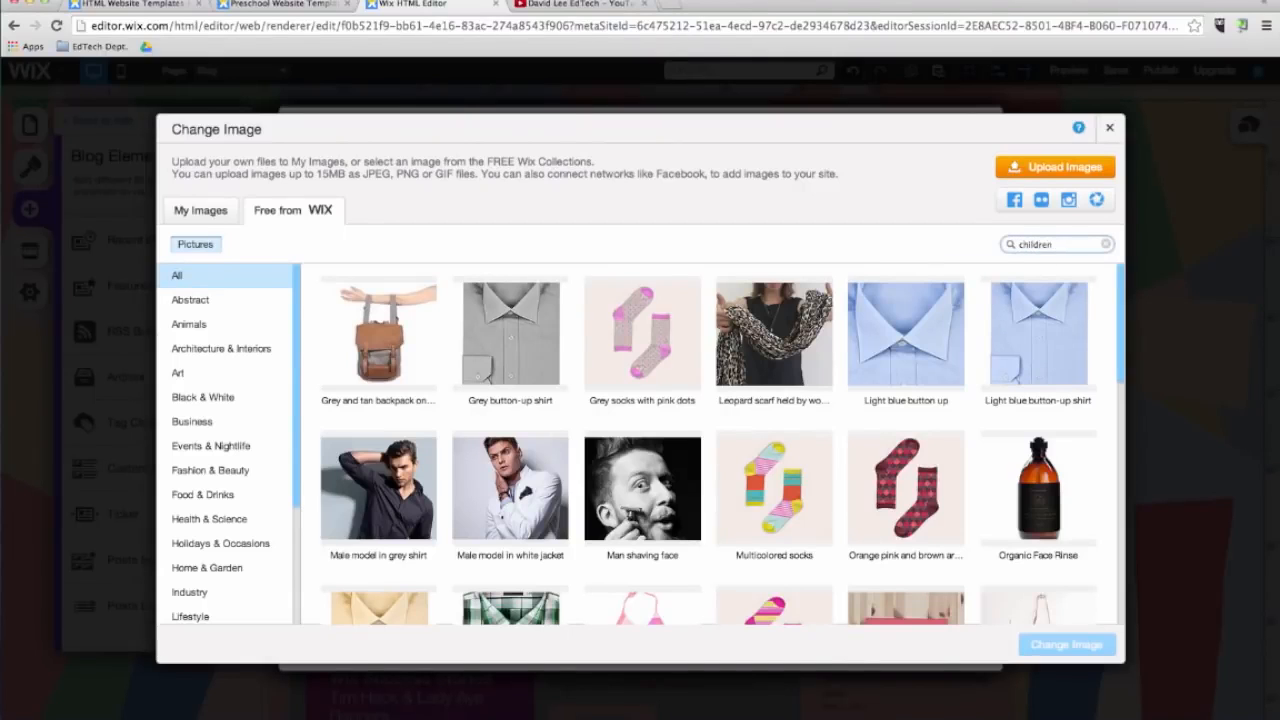
key(Return)
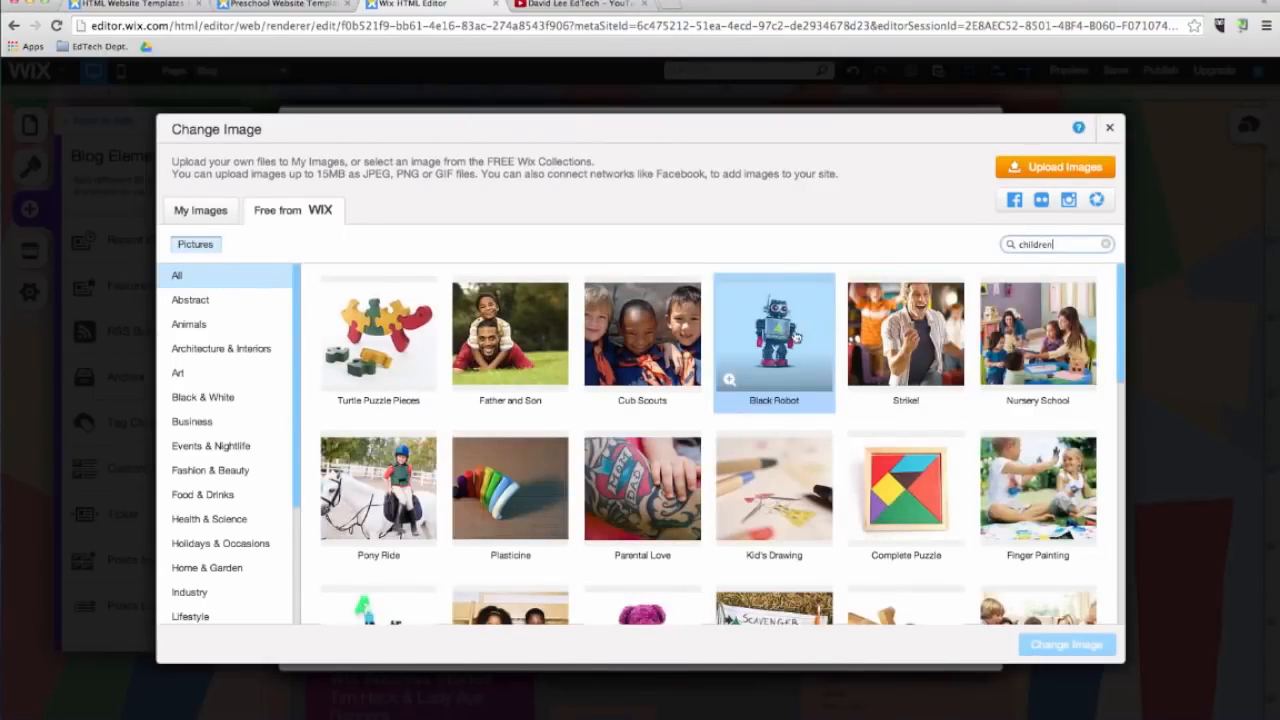
click(797, 337)
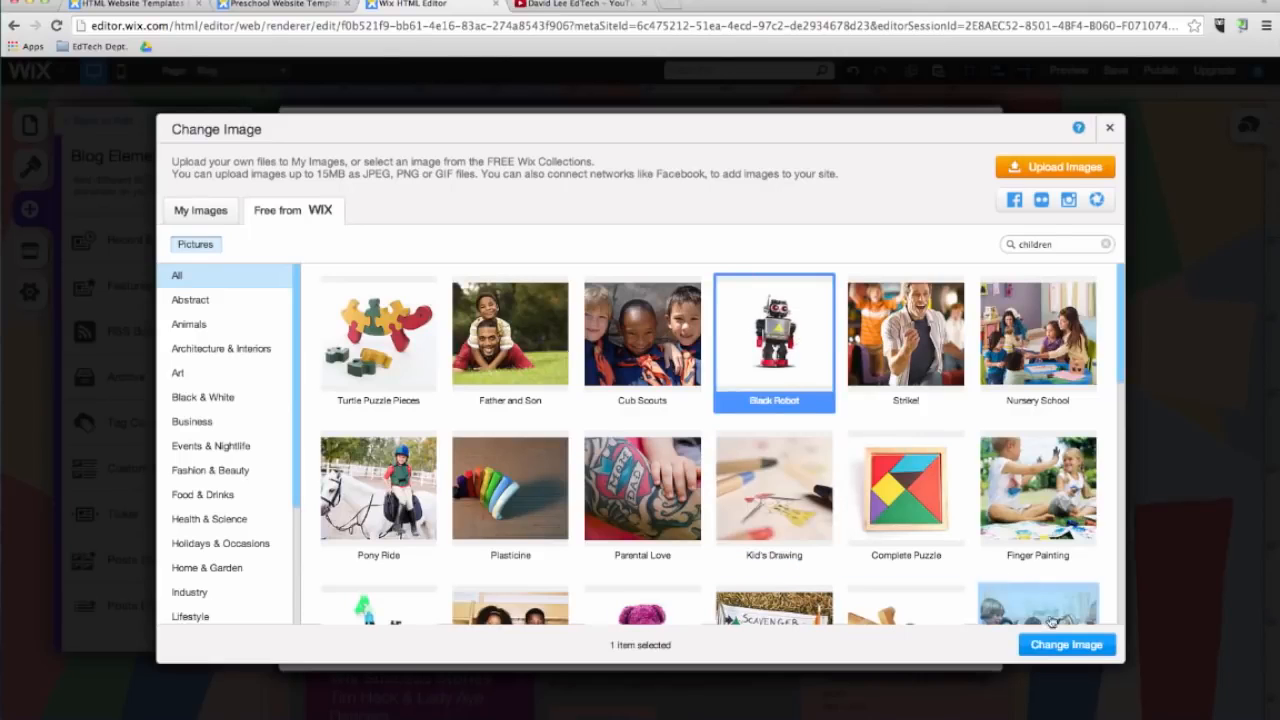
click(1066, 644)
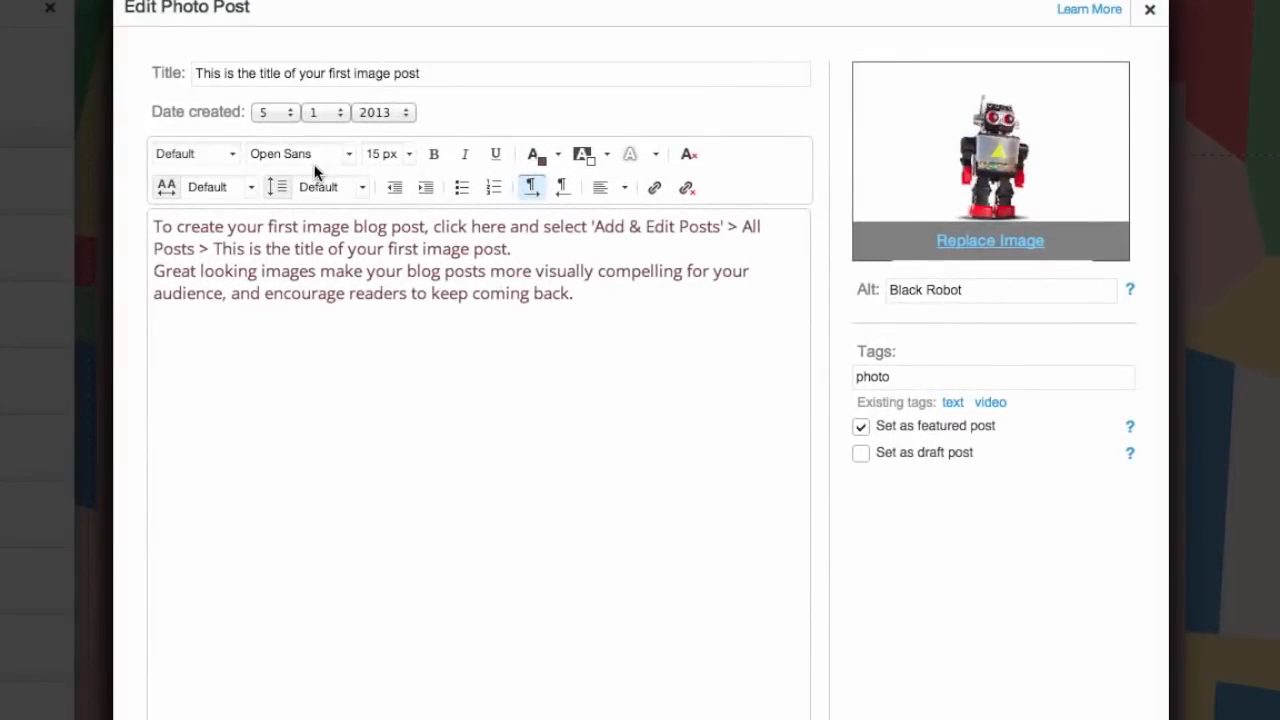
Step: Retitle the post 'Robotics Club', replace the body with a robotics-club description, and save
triple_click(355, 75)
text(Robotics Club)
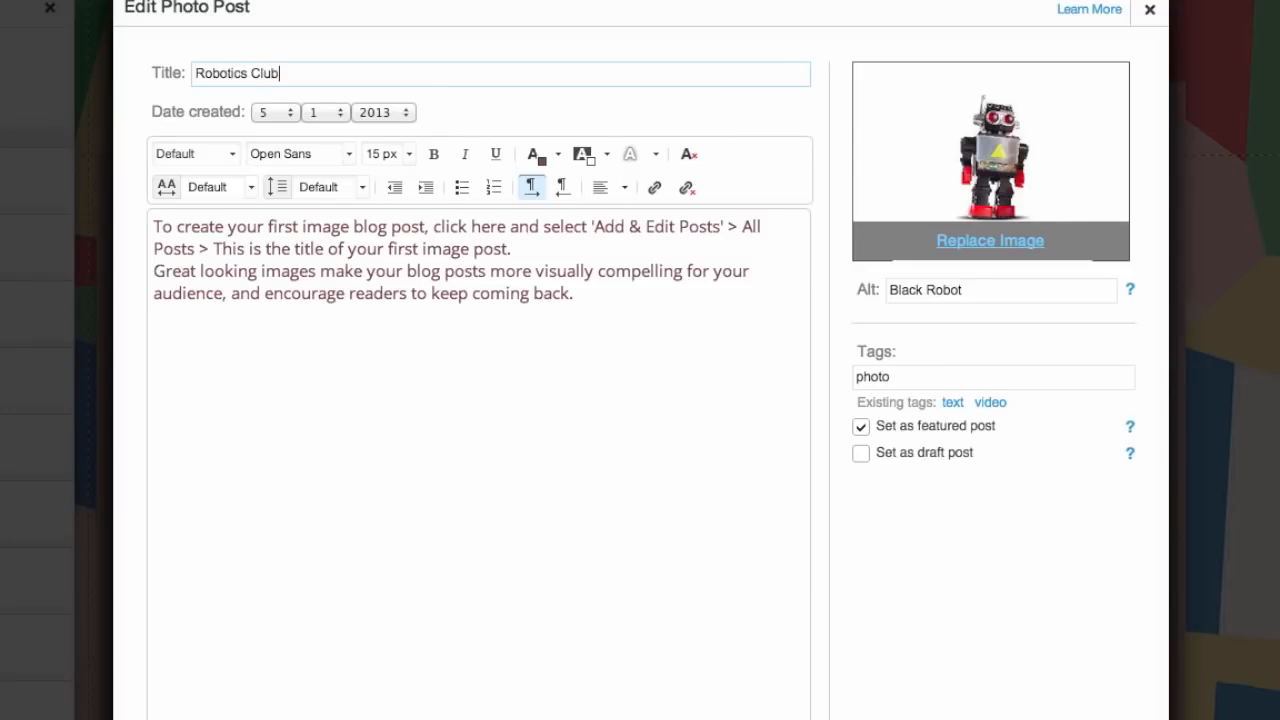
drag(631, 317, 143, 216)
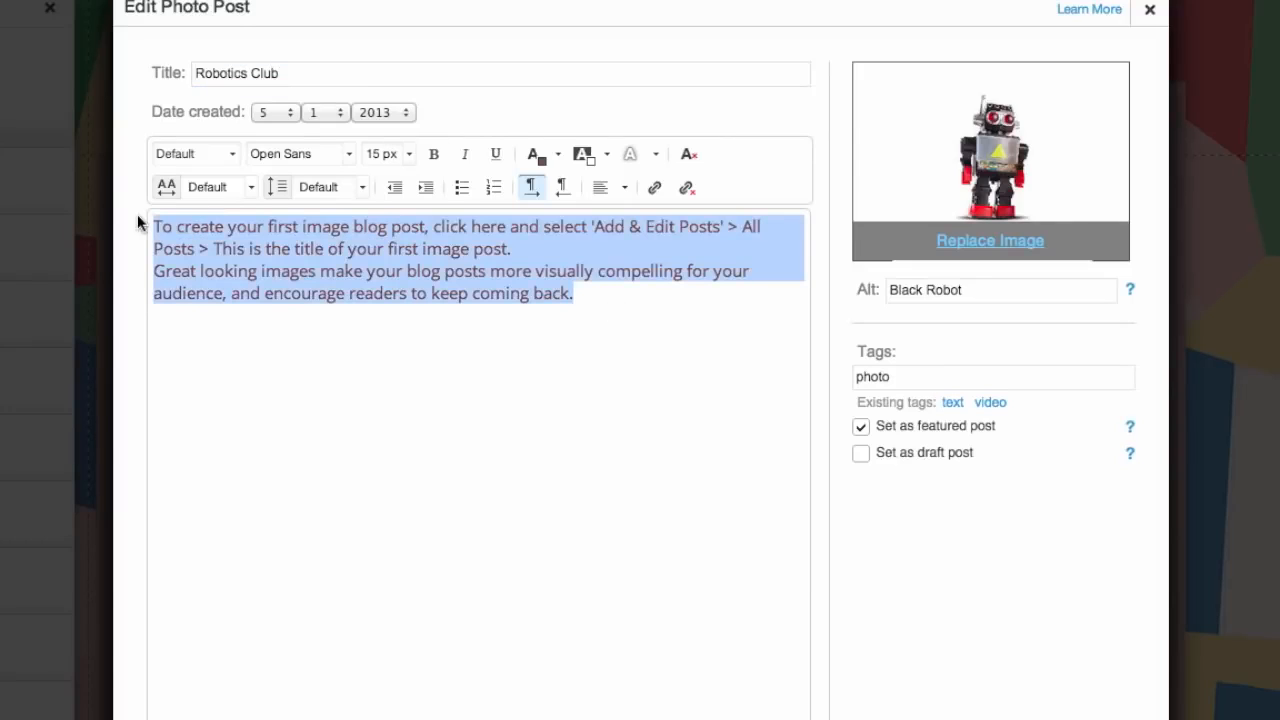
text(This week we will start our robotics )
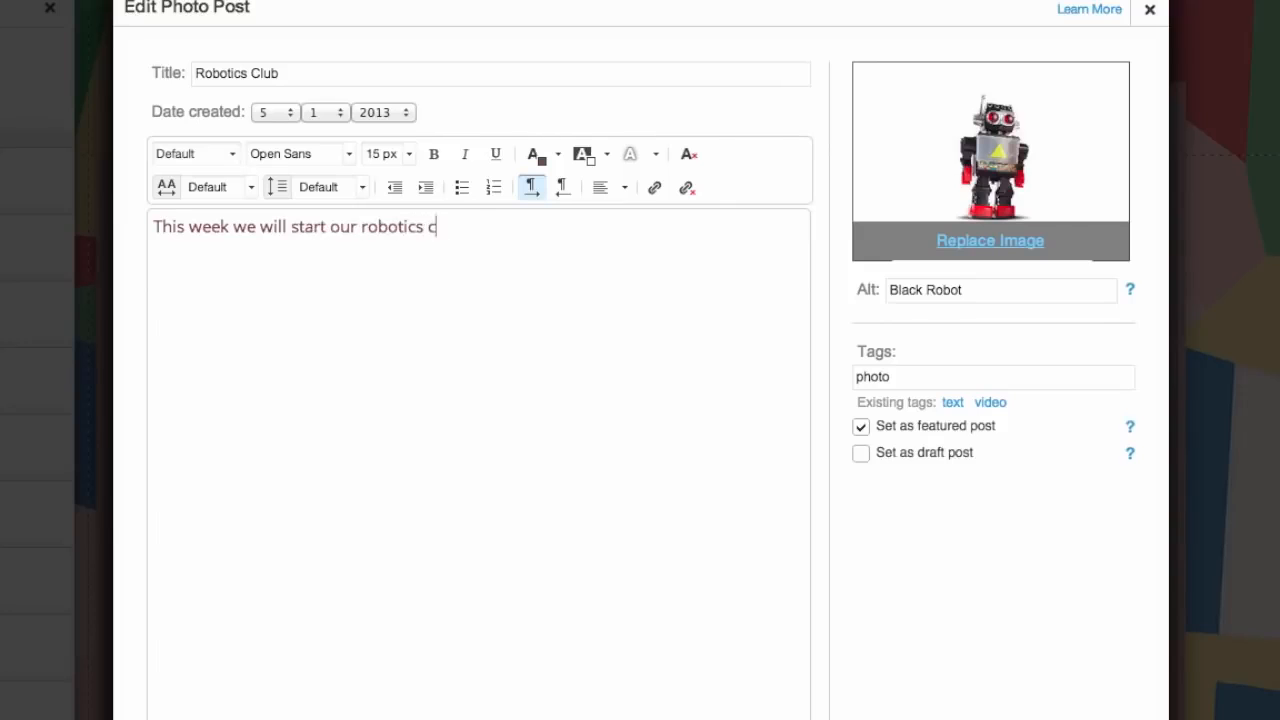
text(club. Students will learn about the design process and how )
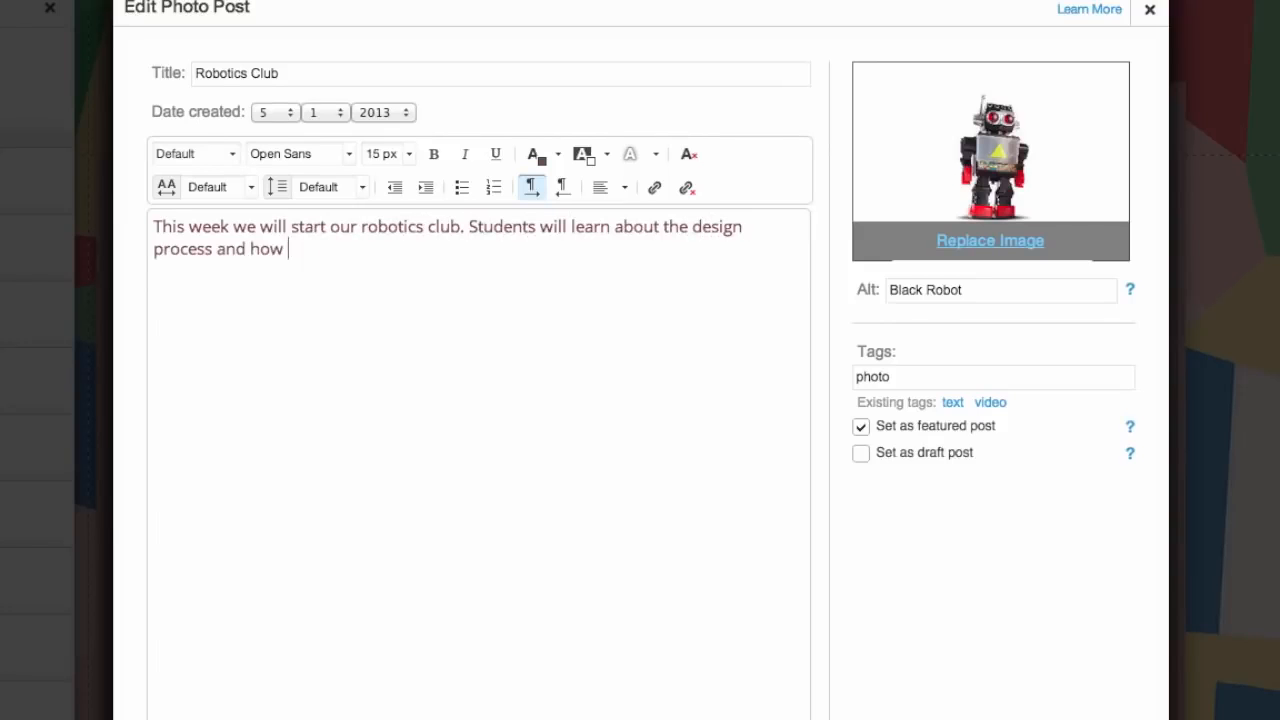
text(to create a prototype for a specific problem.)
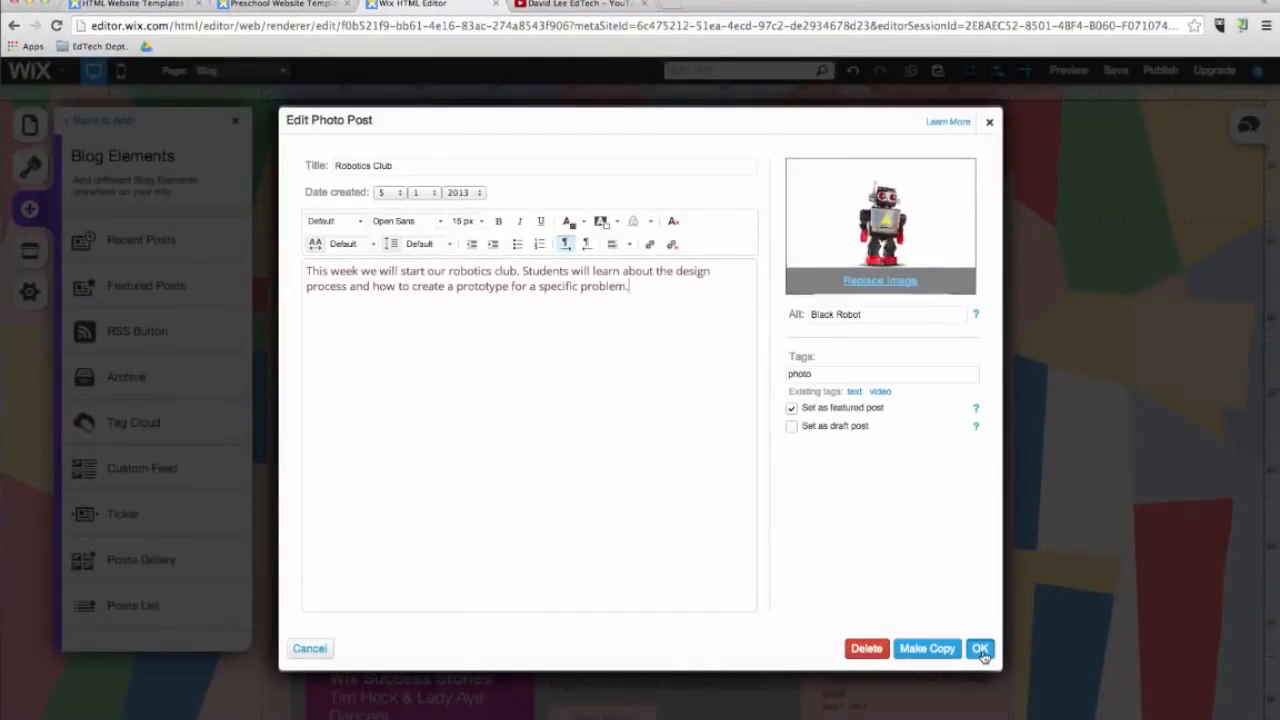
click(982, 652)
click(982, 650)
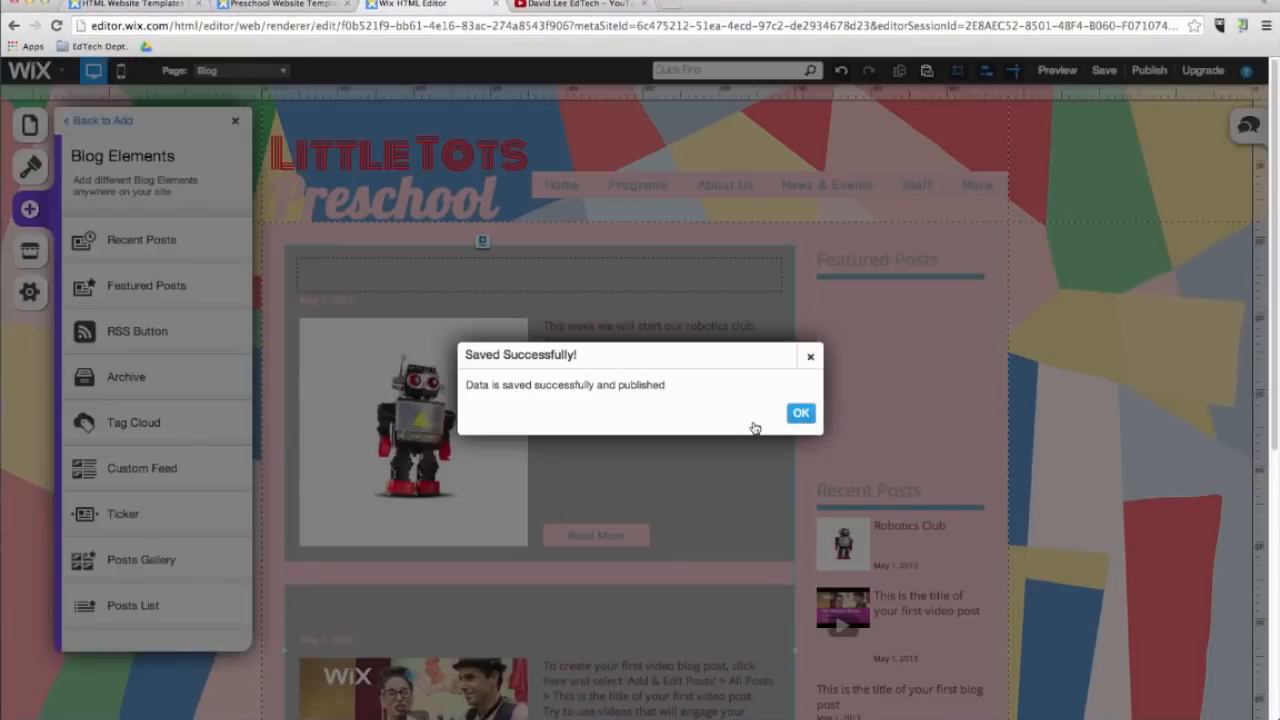
click(800, 413)
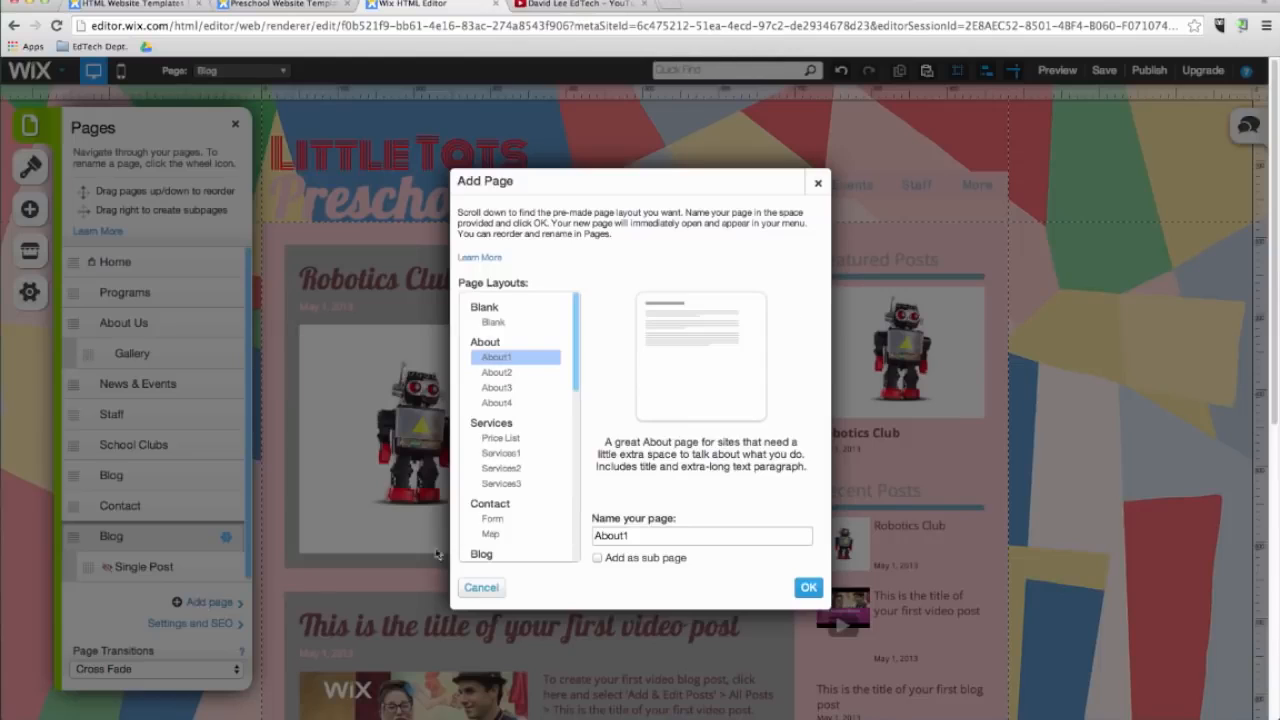
Step: Add a new blank-layout page named Store
scroll(510, 443, down, 5)
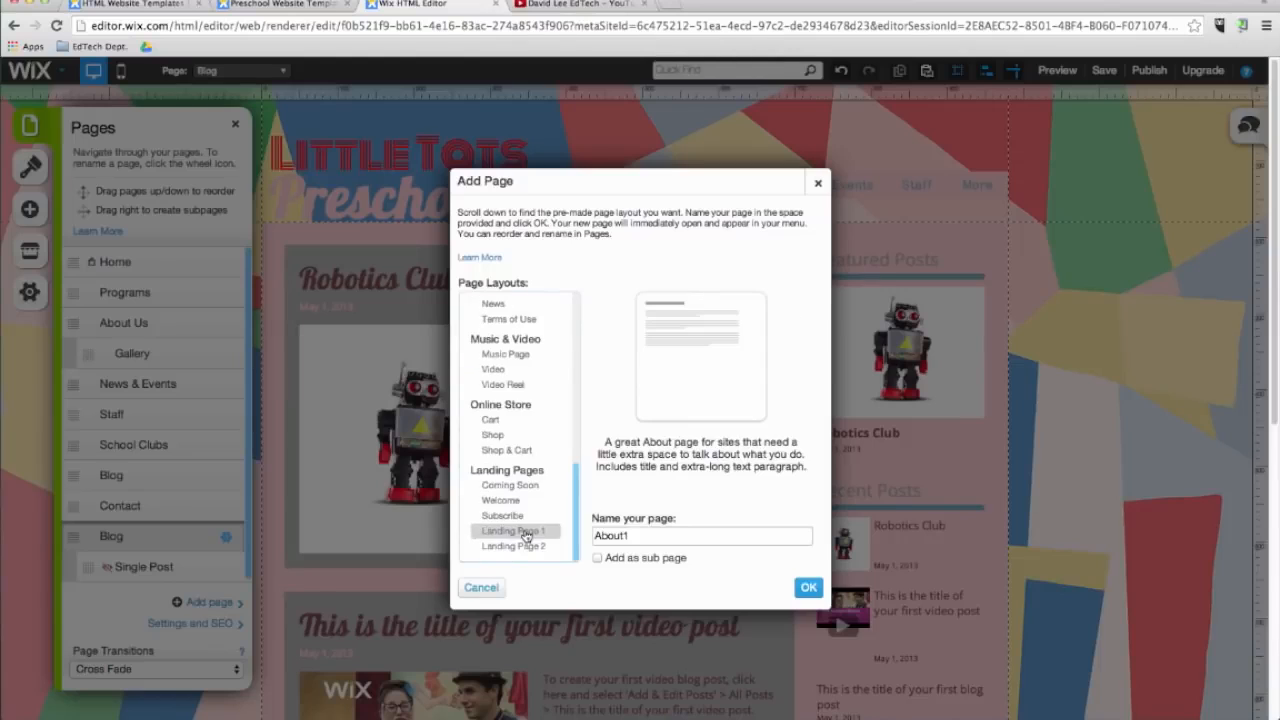
scroll(532, 552, up, 5)
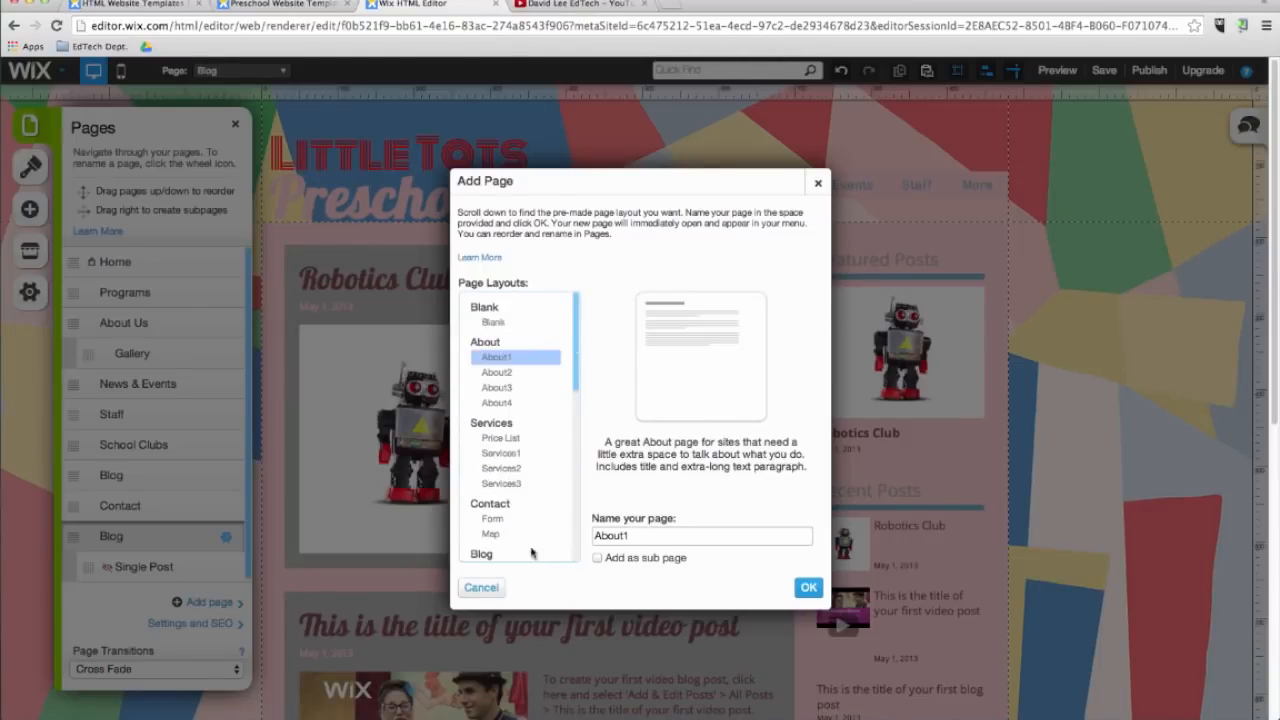
click(512, 323)
click(808, 587)
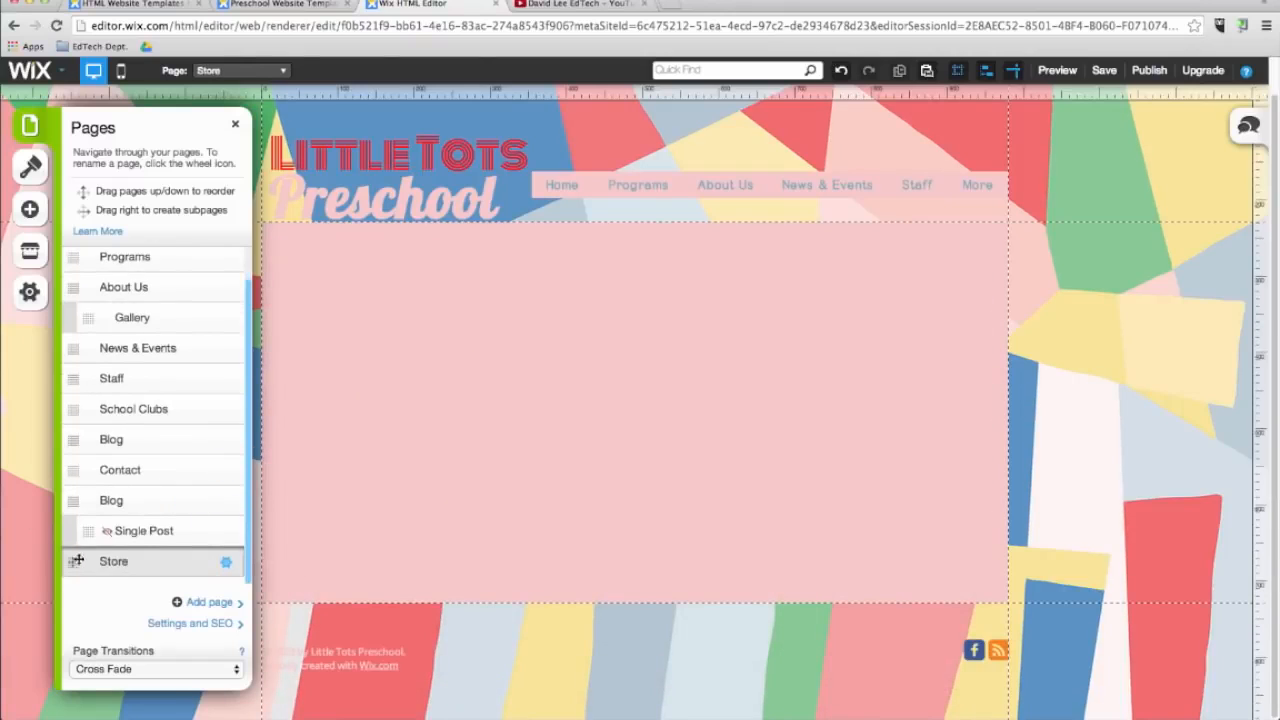
Step: Place an Online Store product gallery across the Store page's content area
click(29, 209)
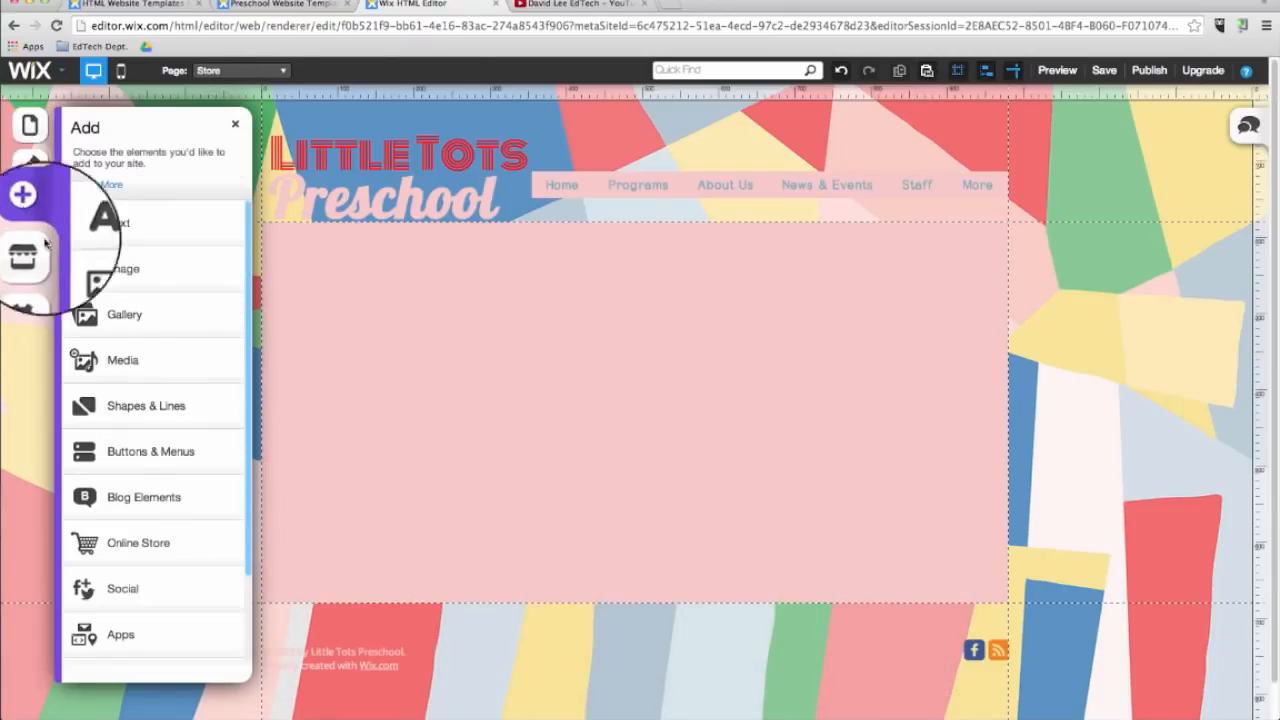
click(145, 535)
click(162, 252)
drag(765, 310, 526, 338)
click(573, 368)
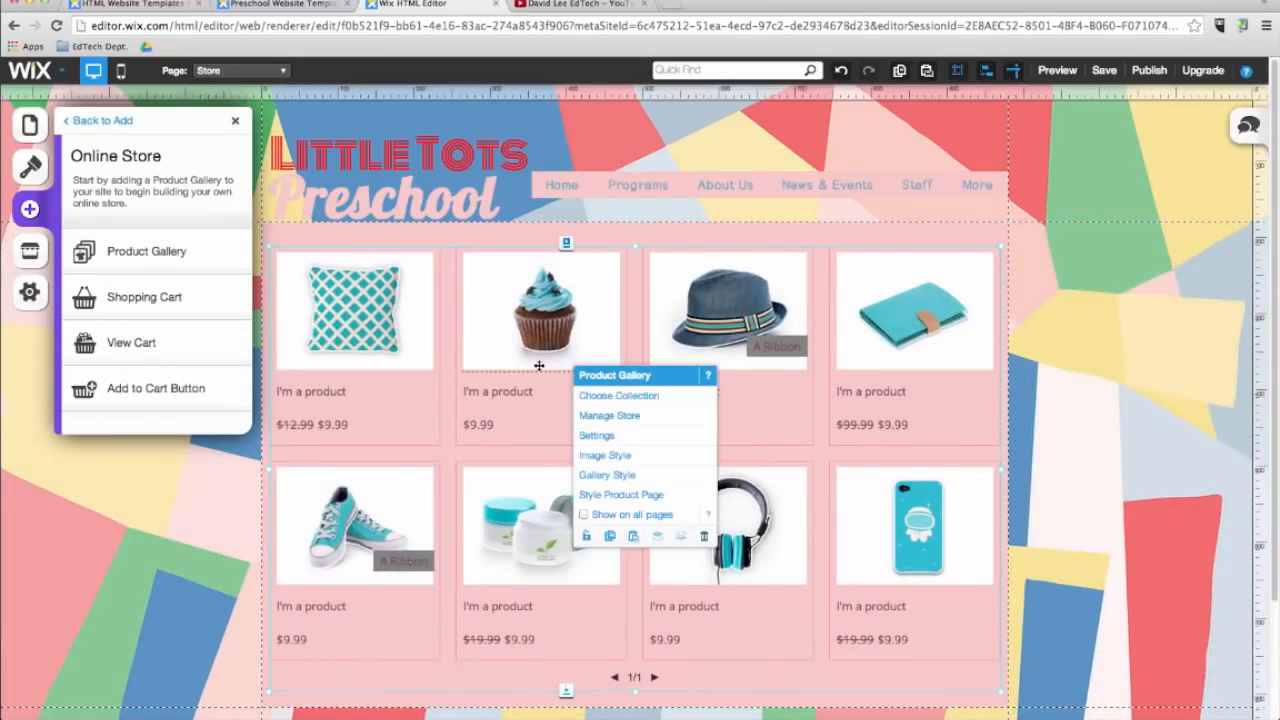
click(608, 416)
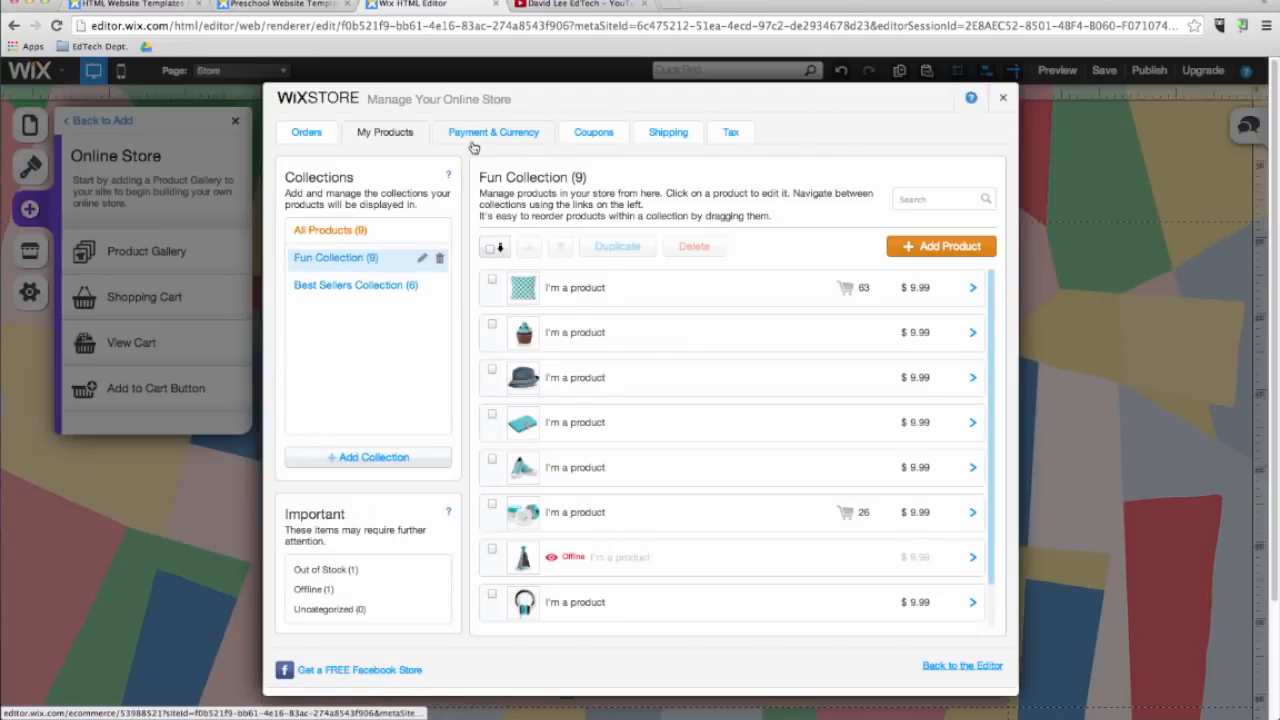
click(305, 136)
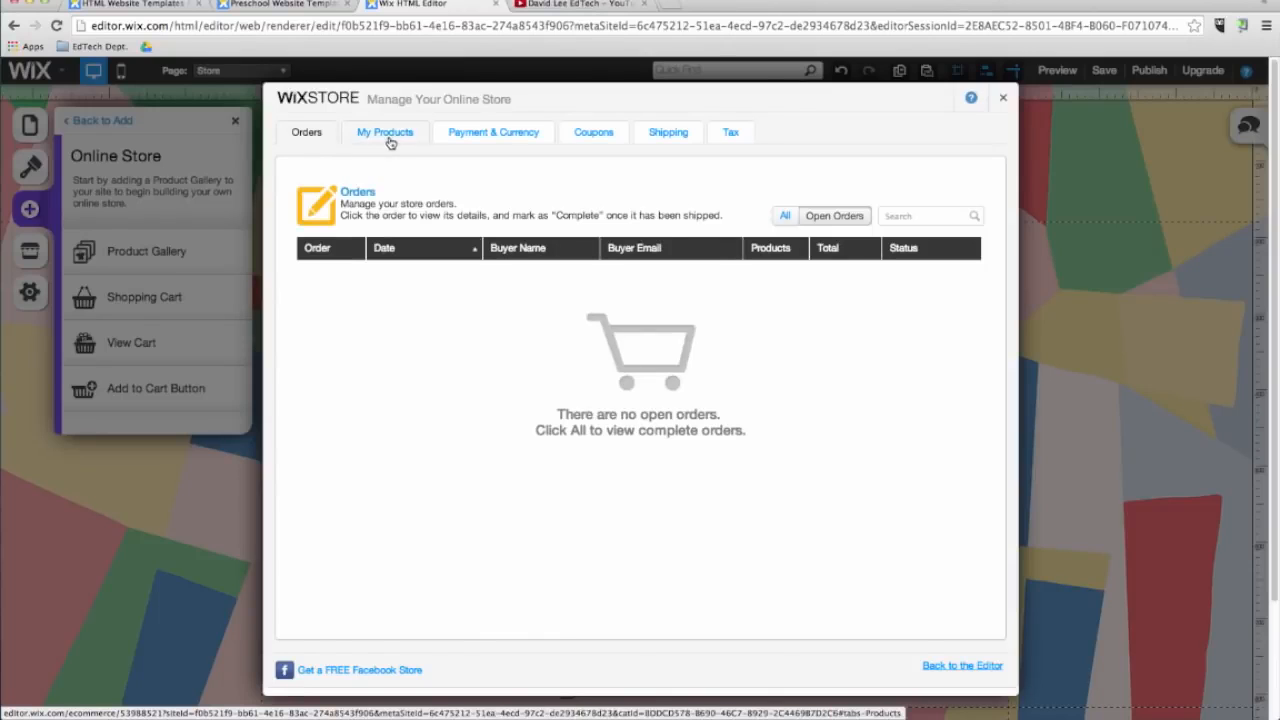
click(479, 138)
click(598, 140)
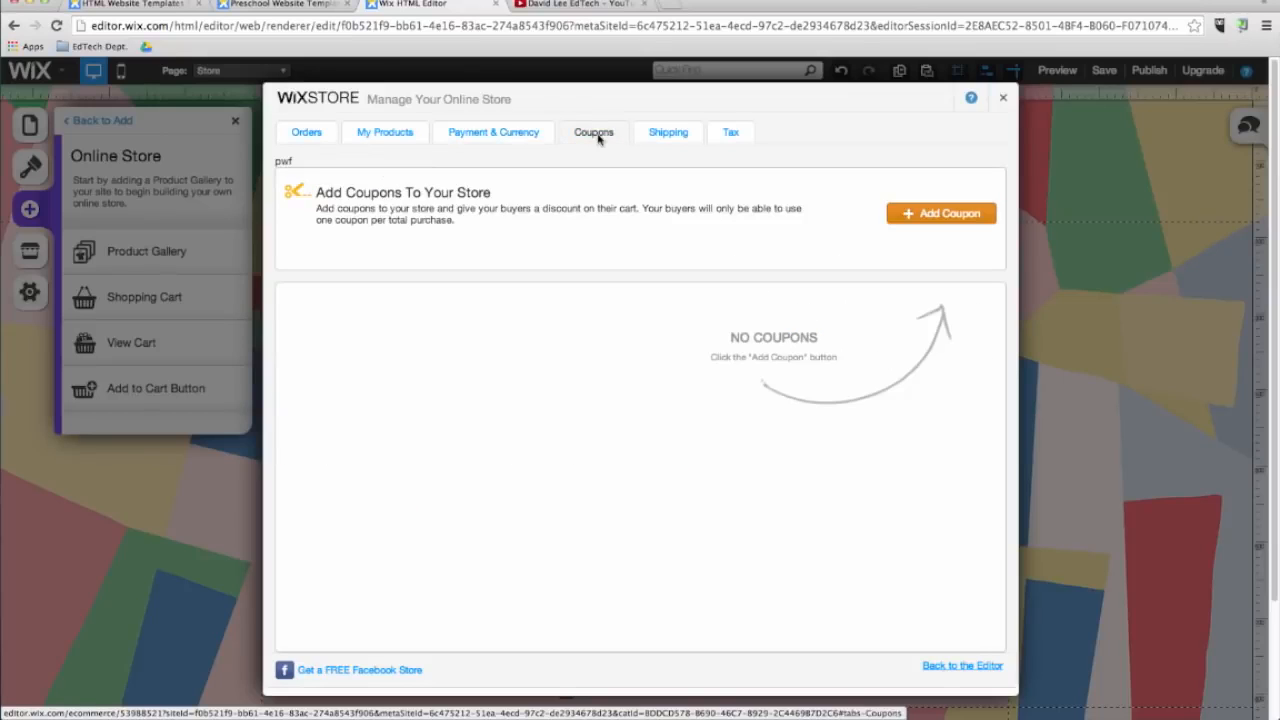
click(658, 142)
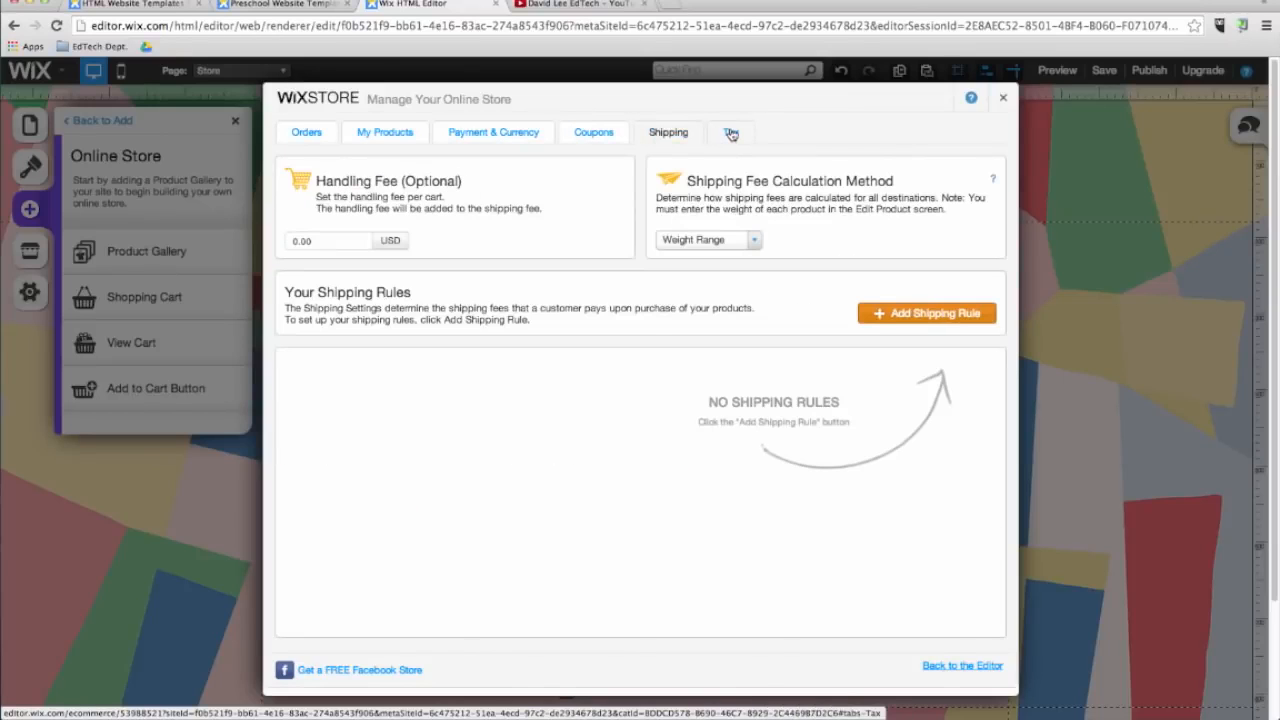
click(731, 134)
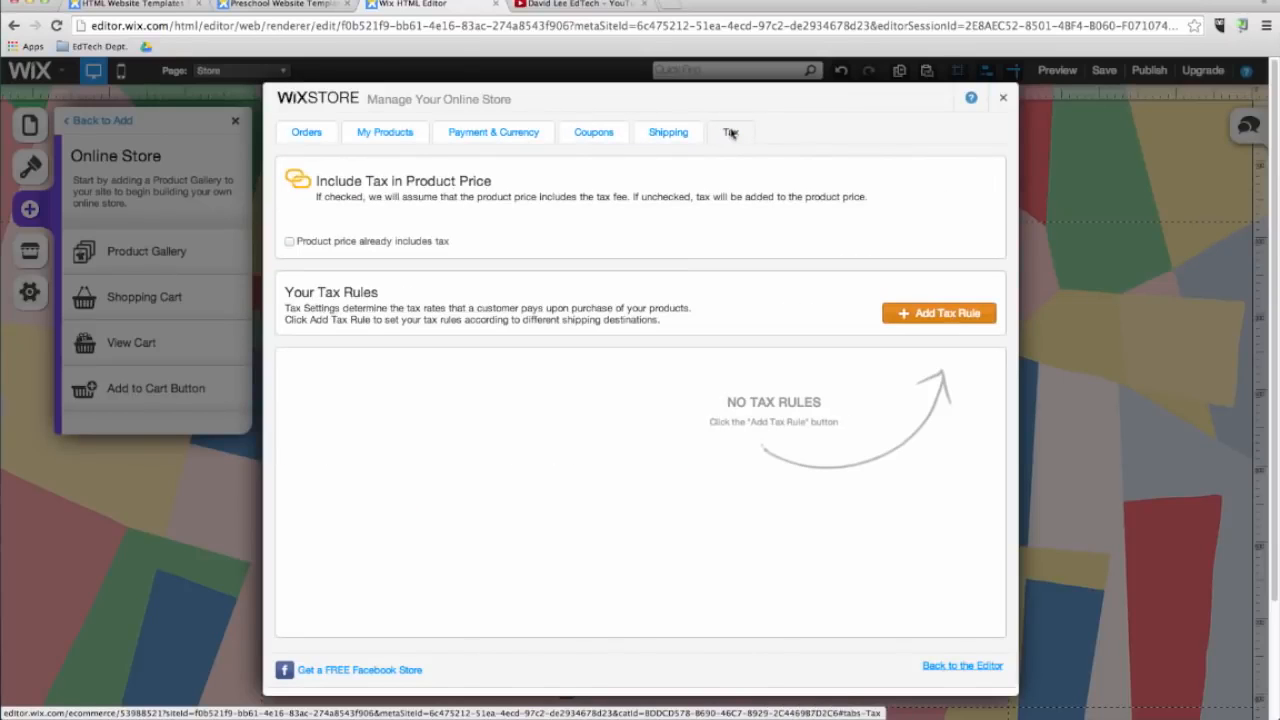
click(390, 140)
click(972, 288)
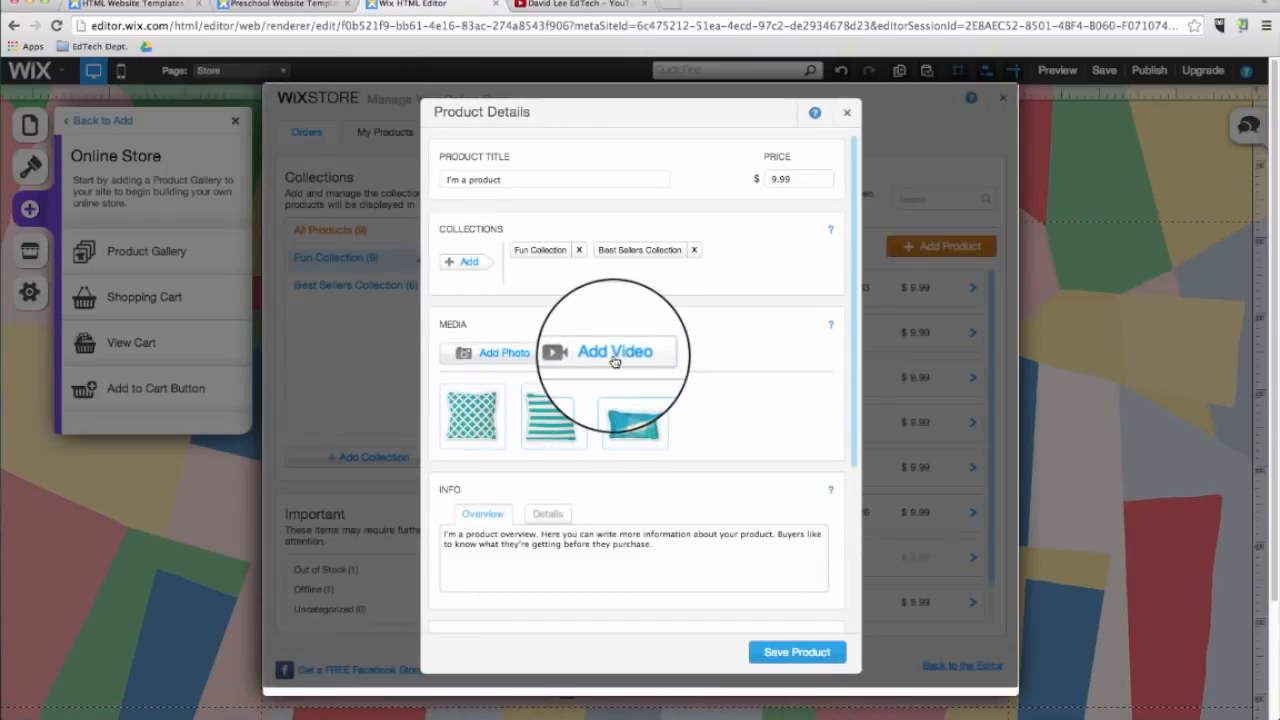
click(847, 112)
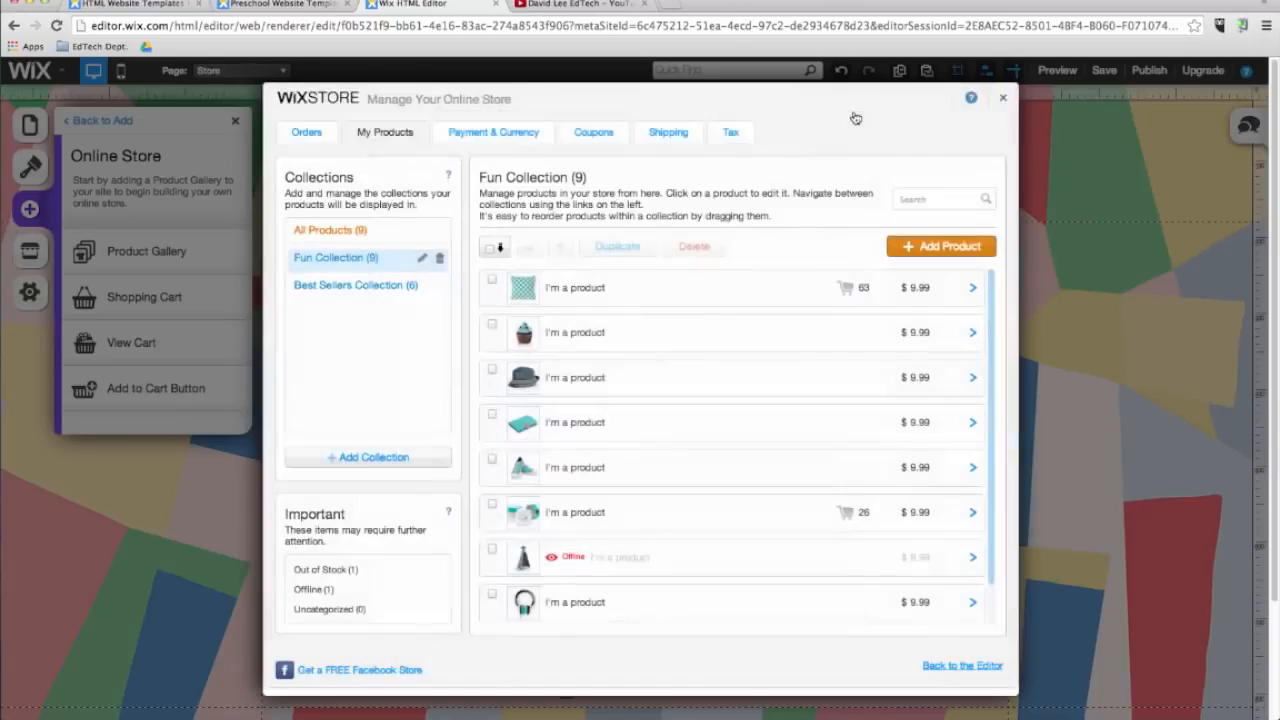
click(1004, 102)
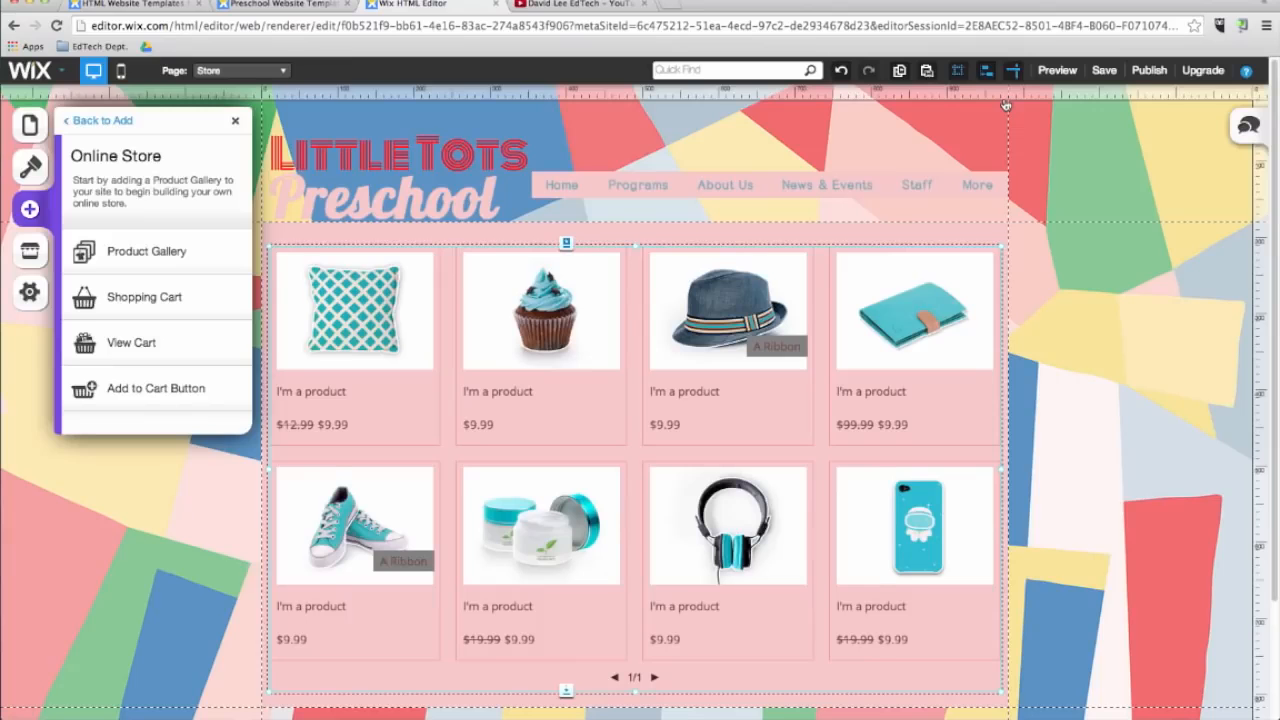
click(244, 70)
Step: On the Home page, lower the menu slightly and put a social bar in the header
click(214, 97)
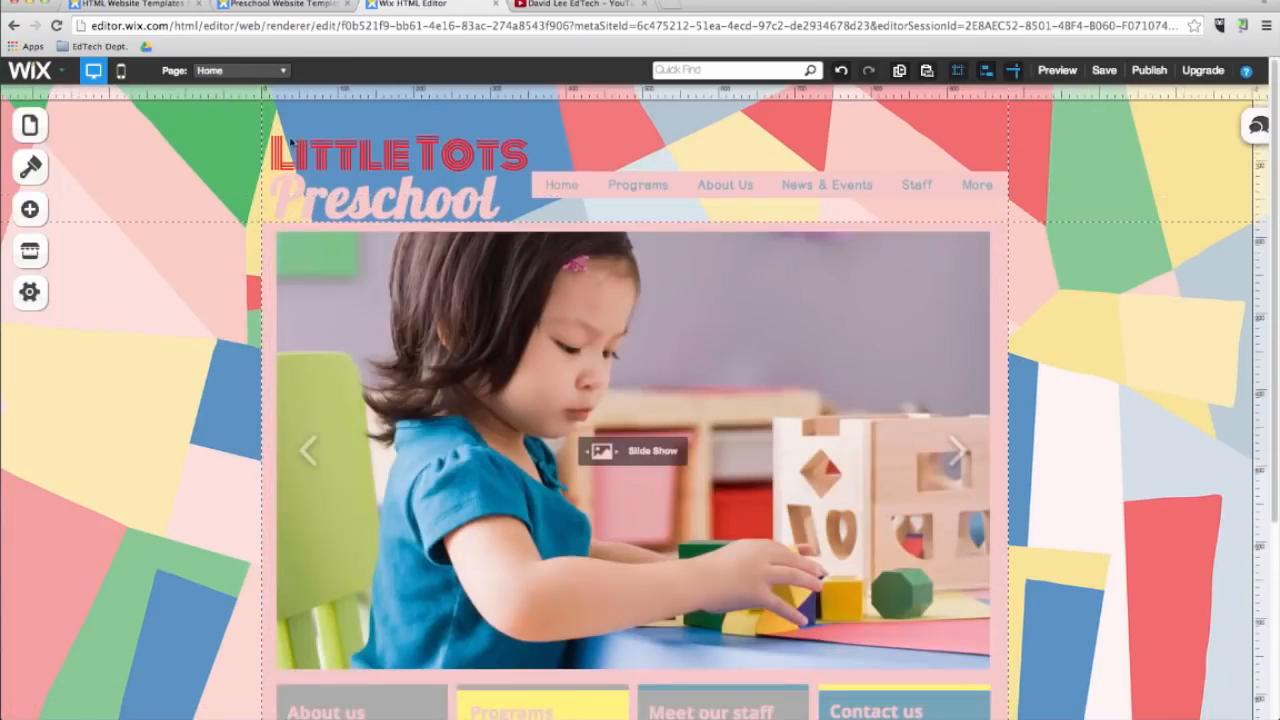
drag(637, 195, 713, 206)
click(30, 209)
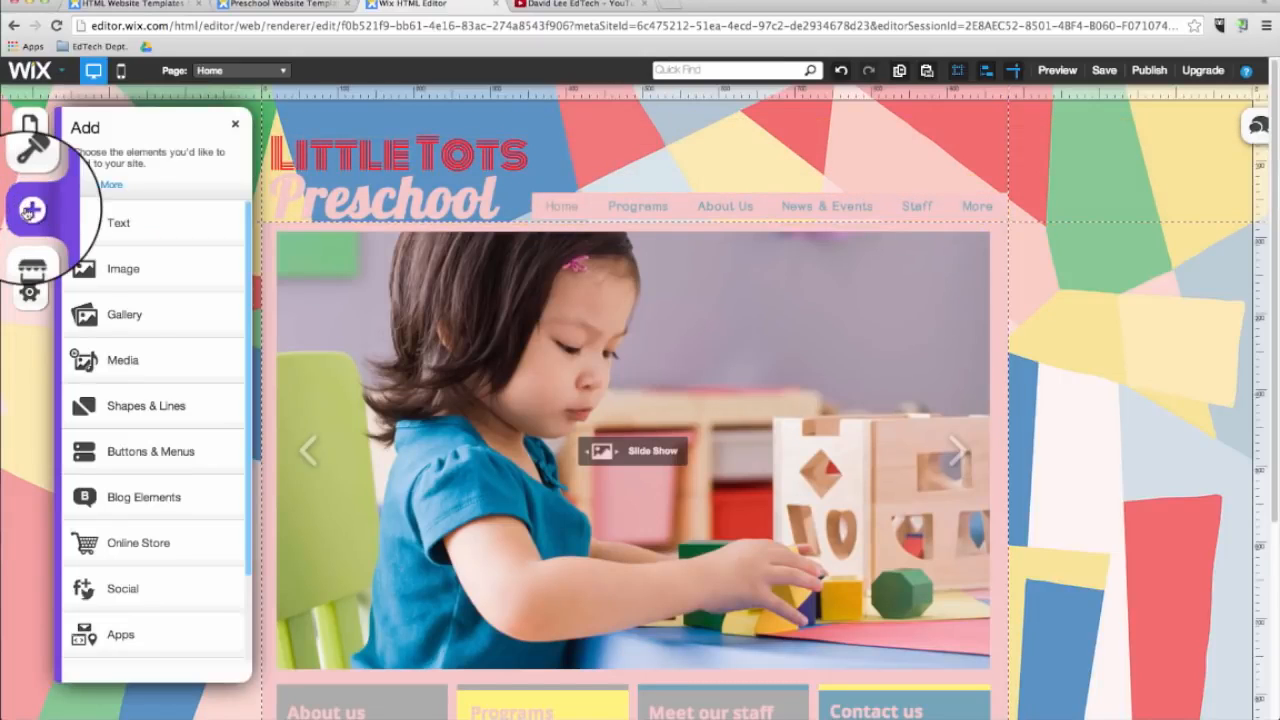
click(153, 592)
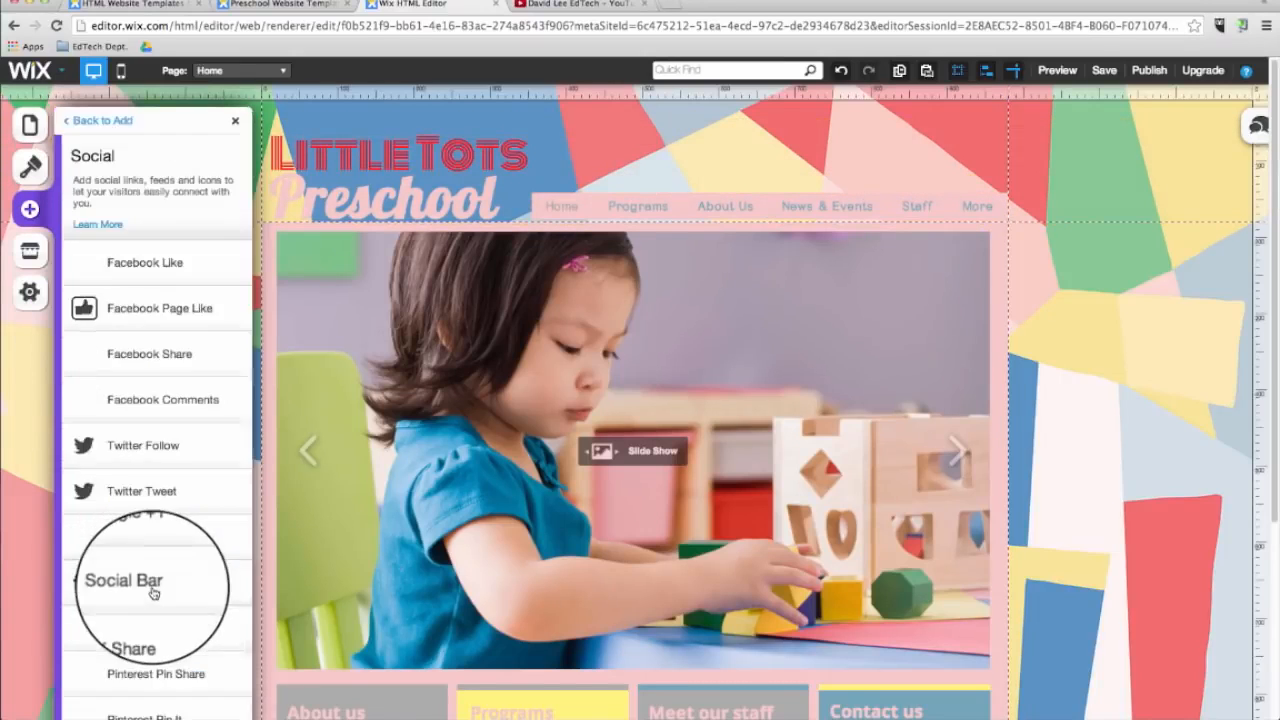
click(153, 592)
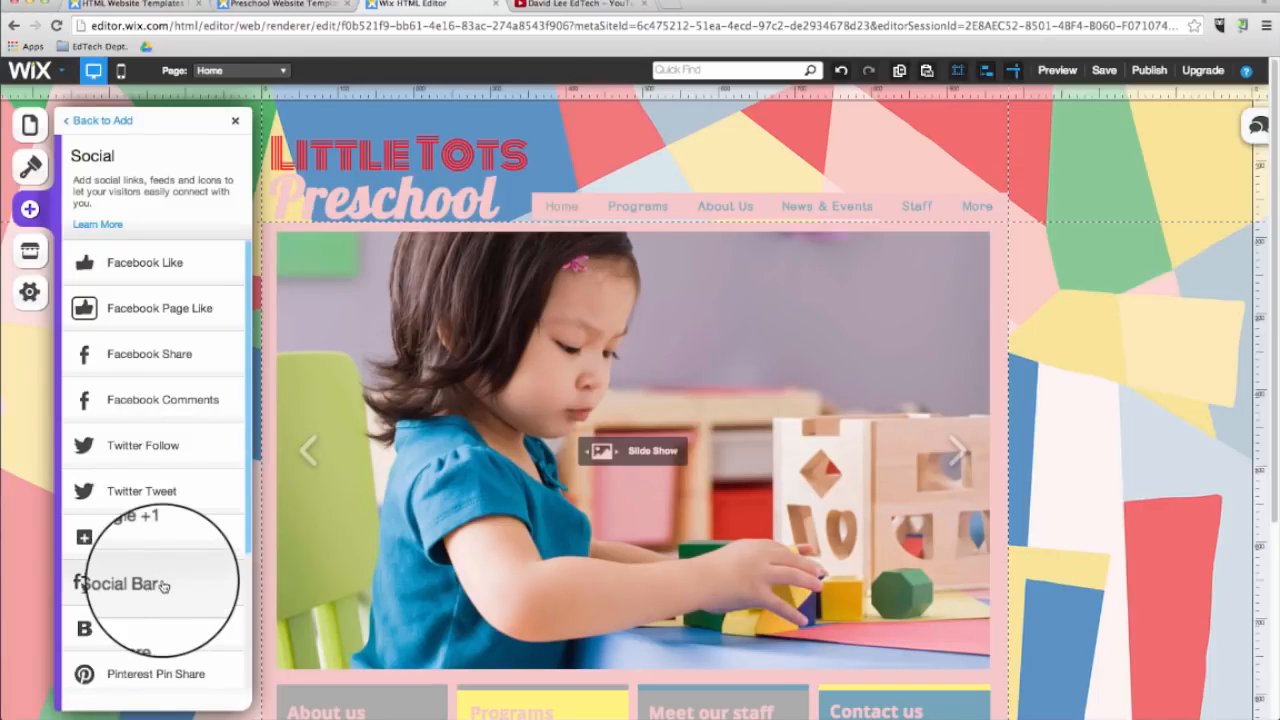
drag(929, 656, 959, 174)
Step: Point the Facebook and Twitter icons to the owner's profile addresses
click(1013, 205)
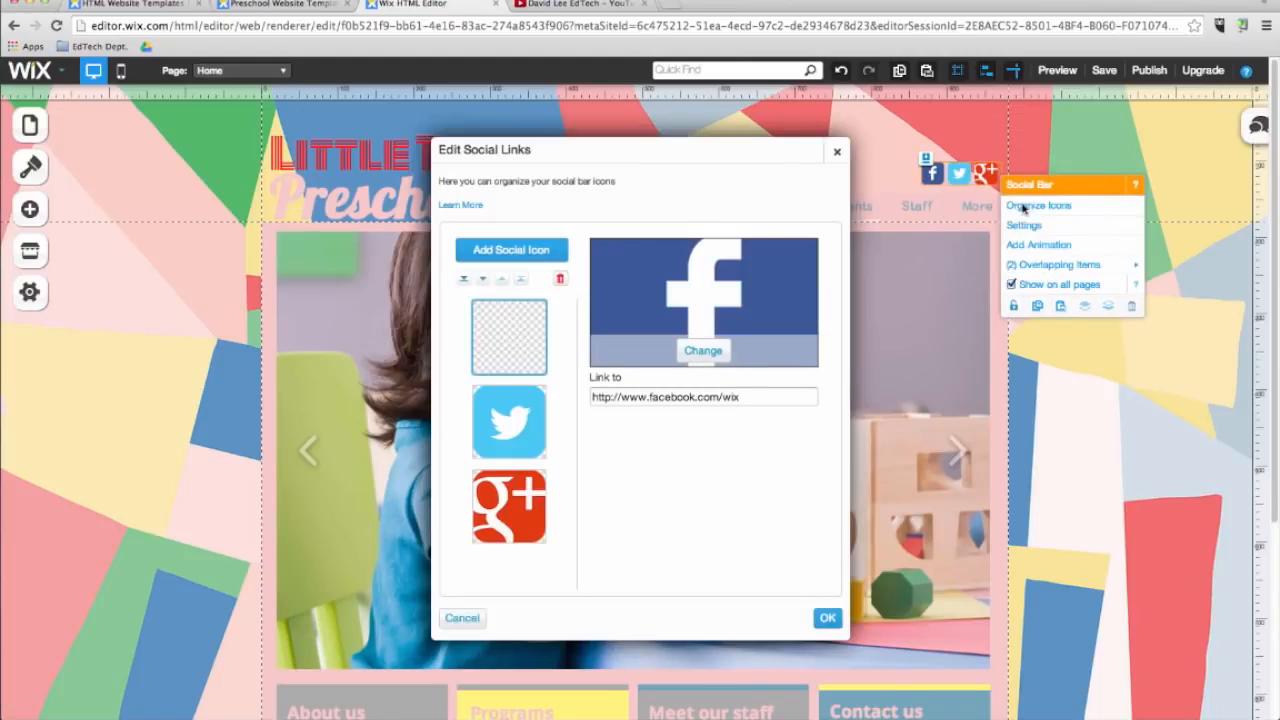
click(737, 400)
text(davidleeedtech)
click(810, 621)
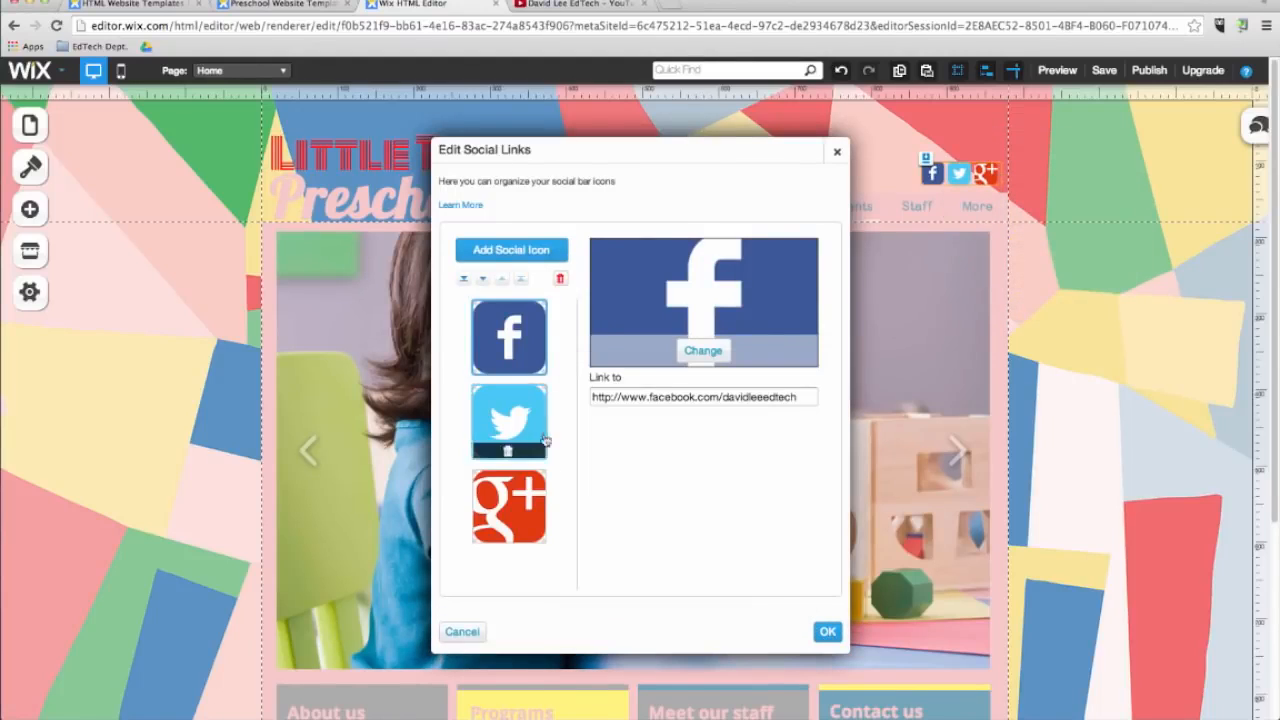
click(509, 420)
click(722, 399)
key(BackSpace)
key(BackSpace)
key(BackSpace)
text(davidleeedtech)
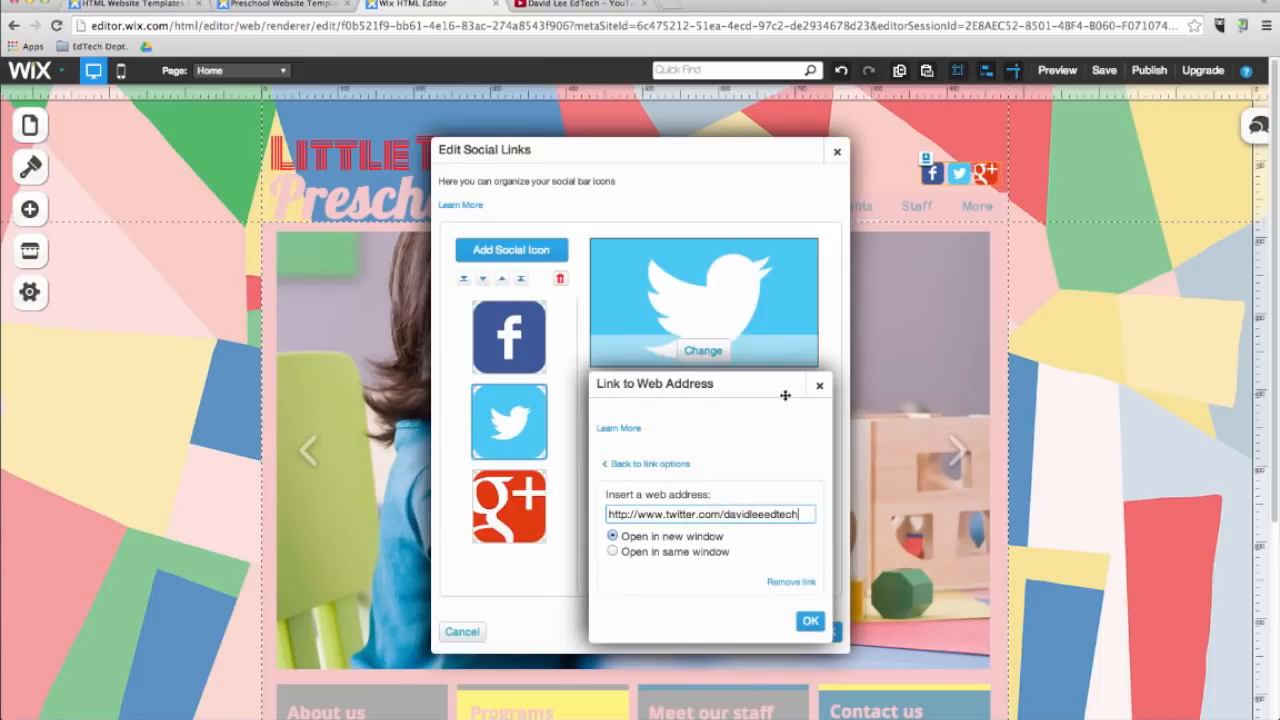
click(806, 620)
Step: Point the Google+ icon to the owner's Google+ profile and apply the social links
click(509, 505)
click(750, 400)
double_click(753, 514)
text(+davidlee)
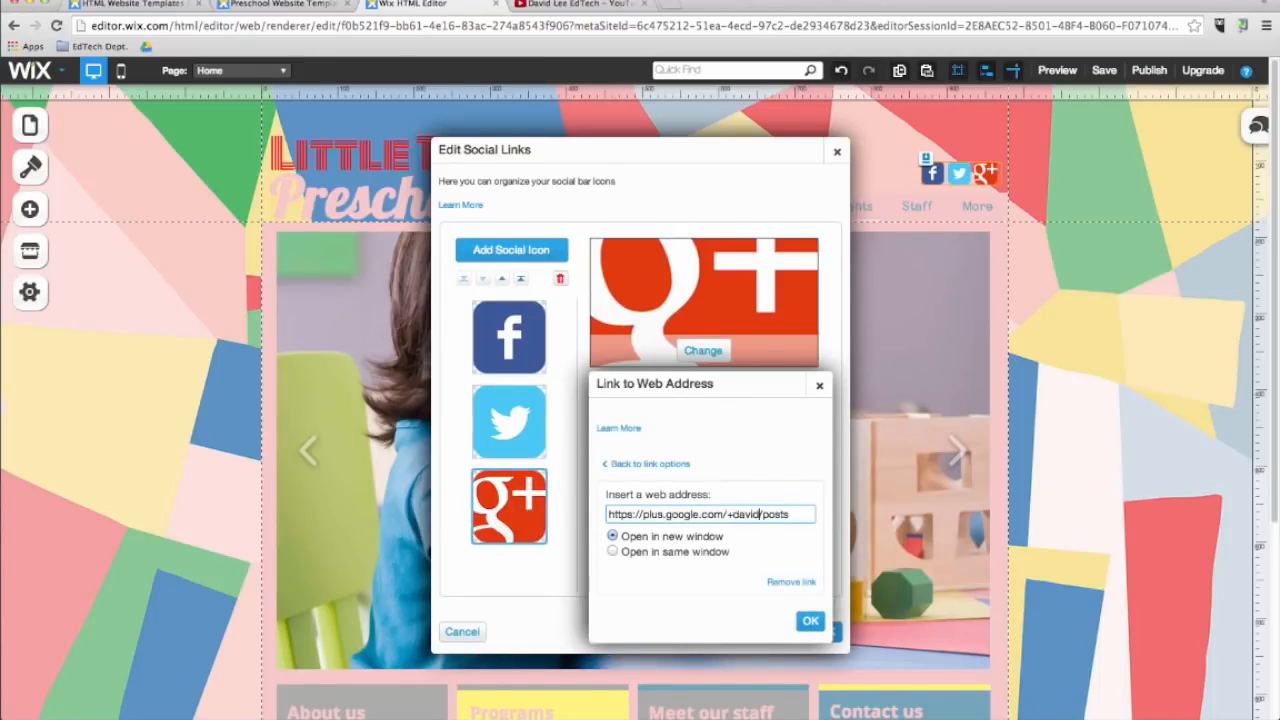
text(edtechorg)
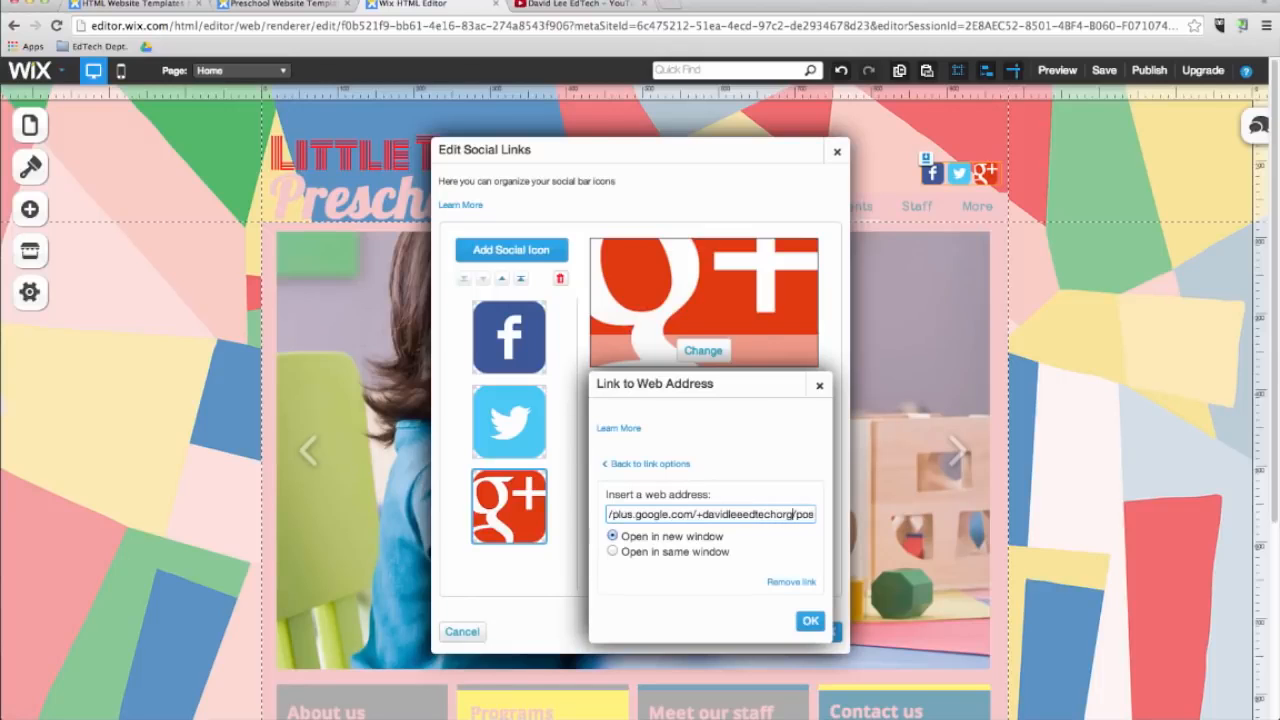
click(810, 621)
click(827, 631)
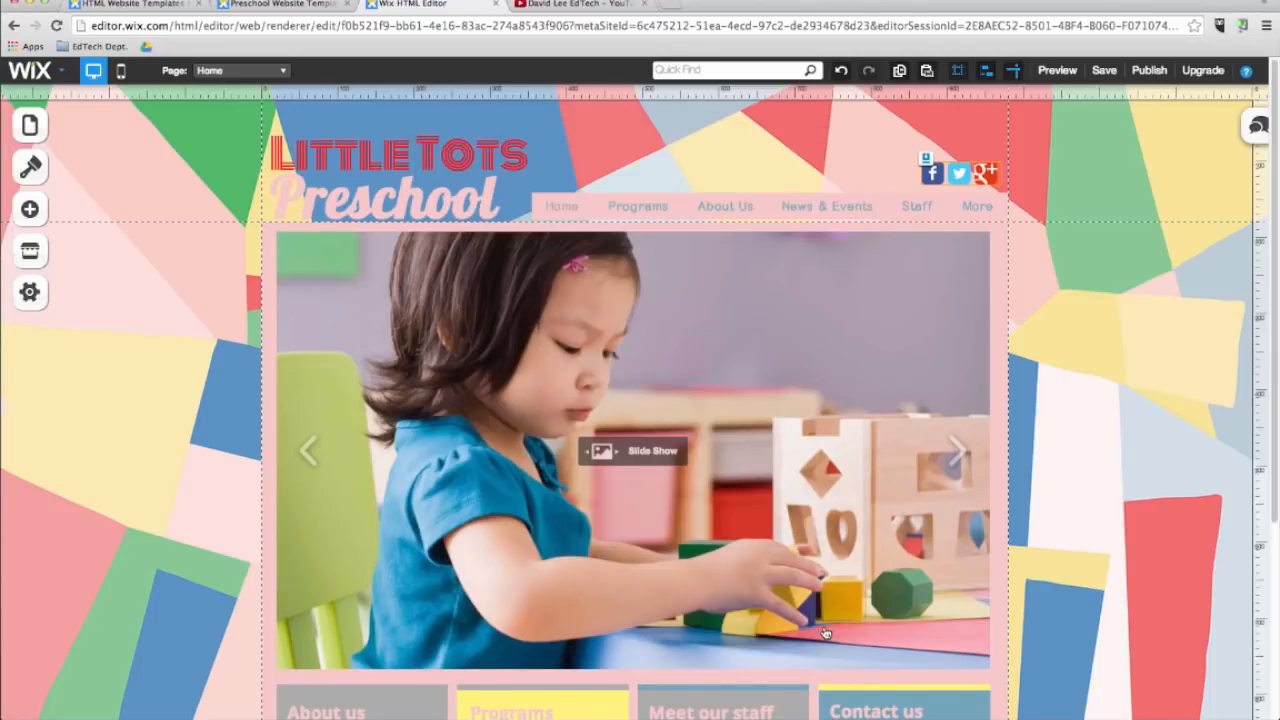
click(1052, 72)
click(959, 180)
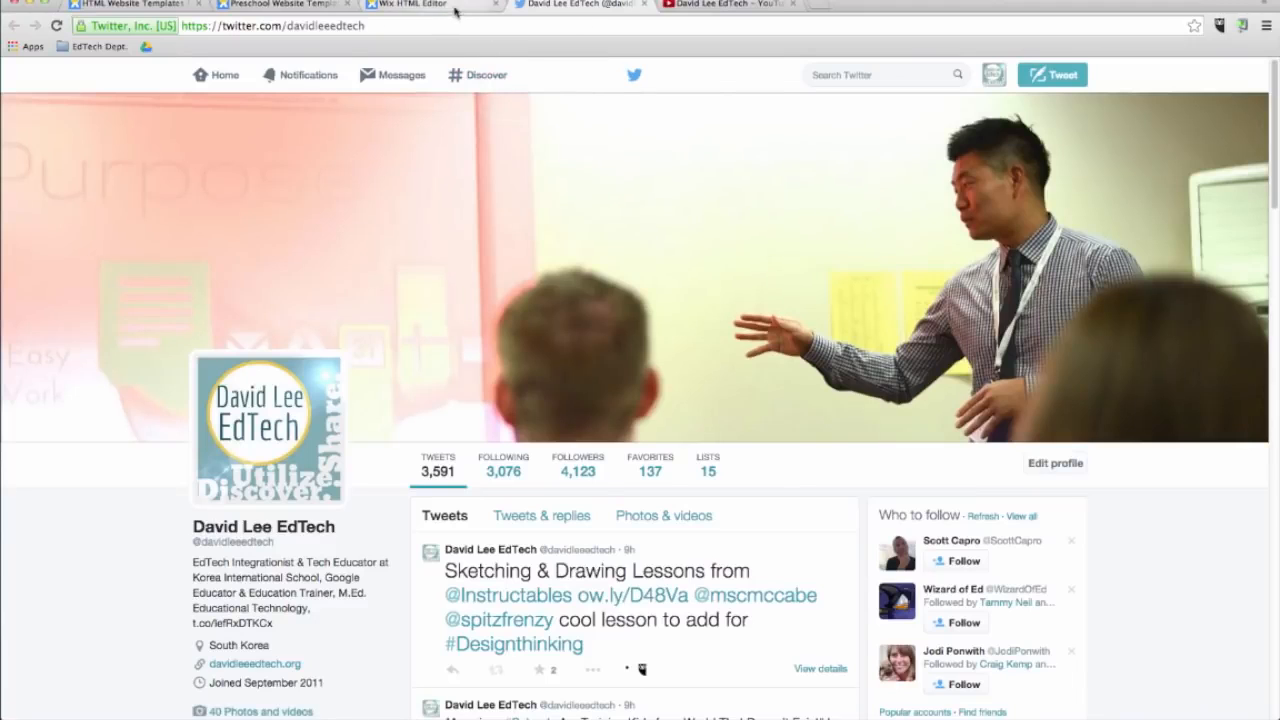
click(645, 4)
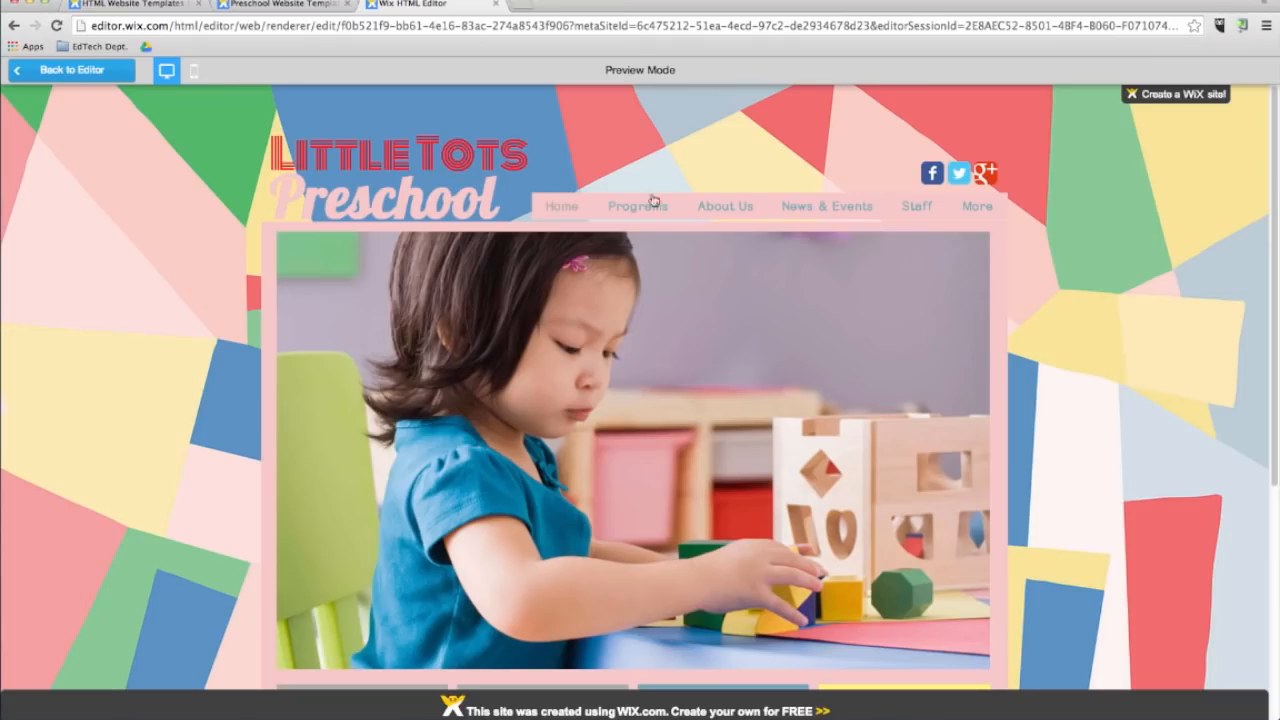
click(60, 72)
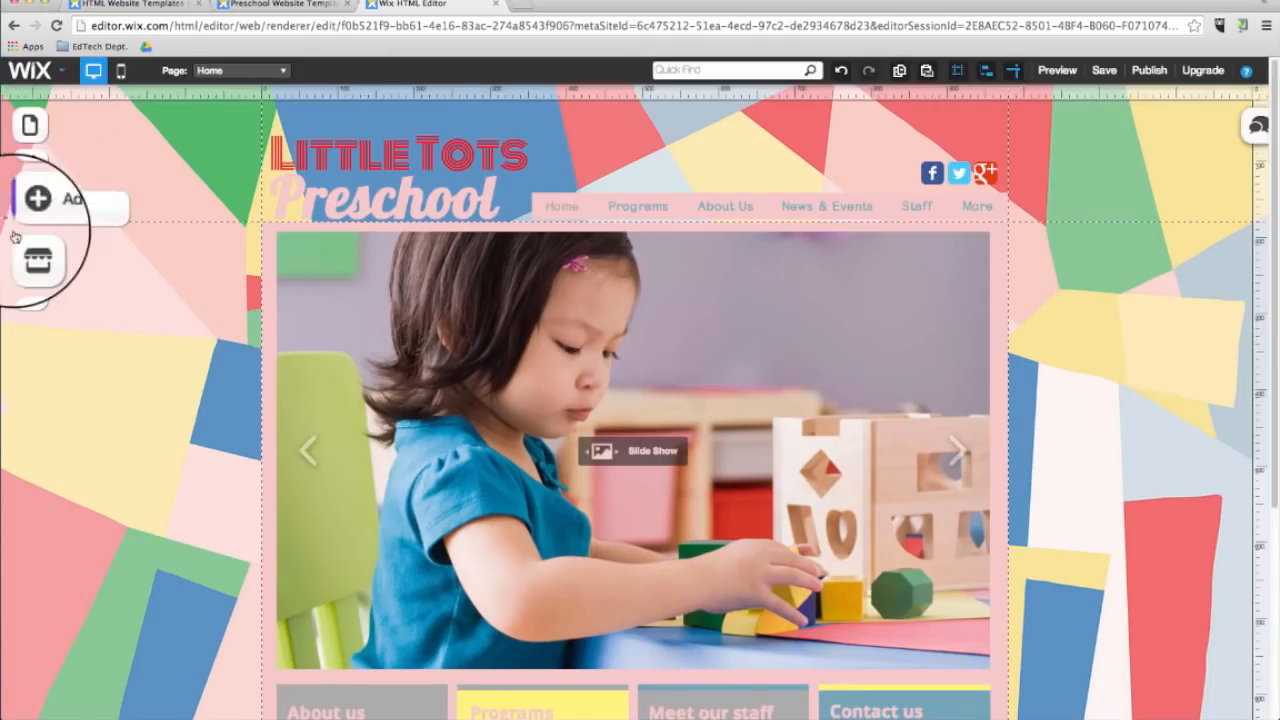
click(34, 257)
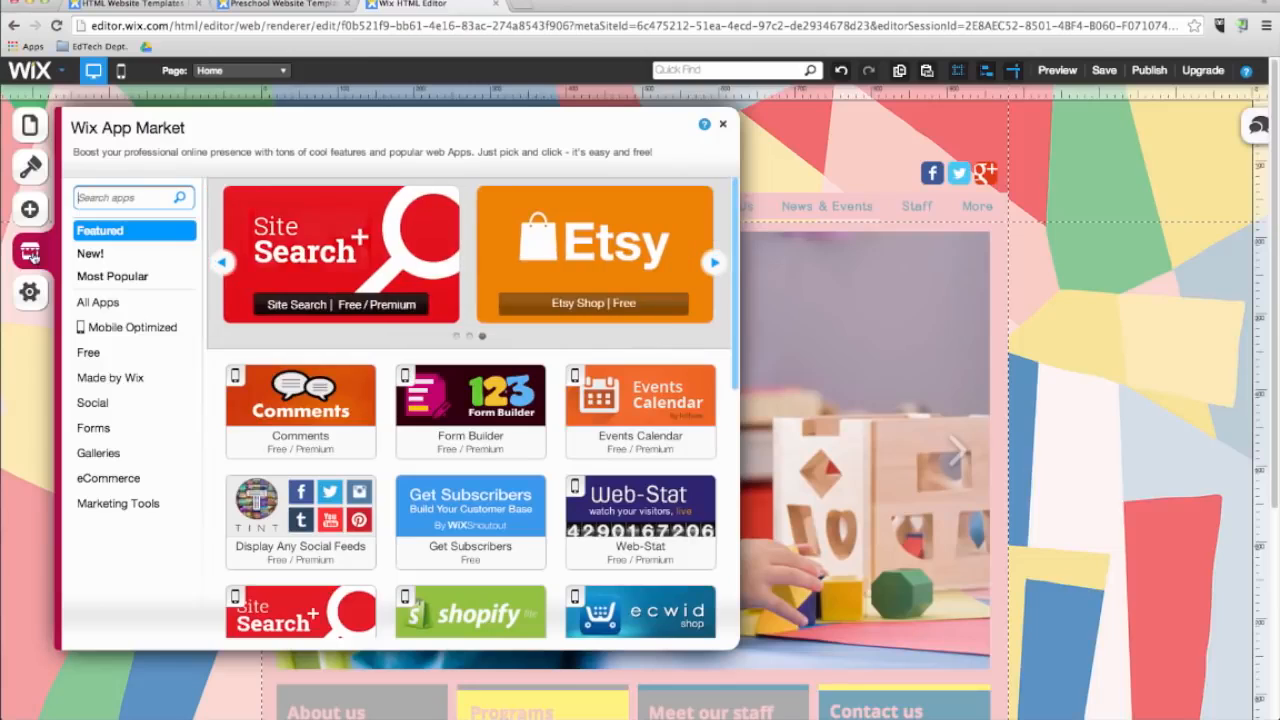
click(725, 127)
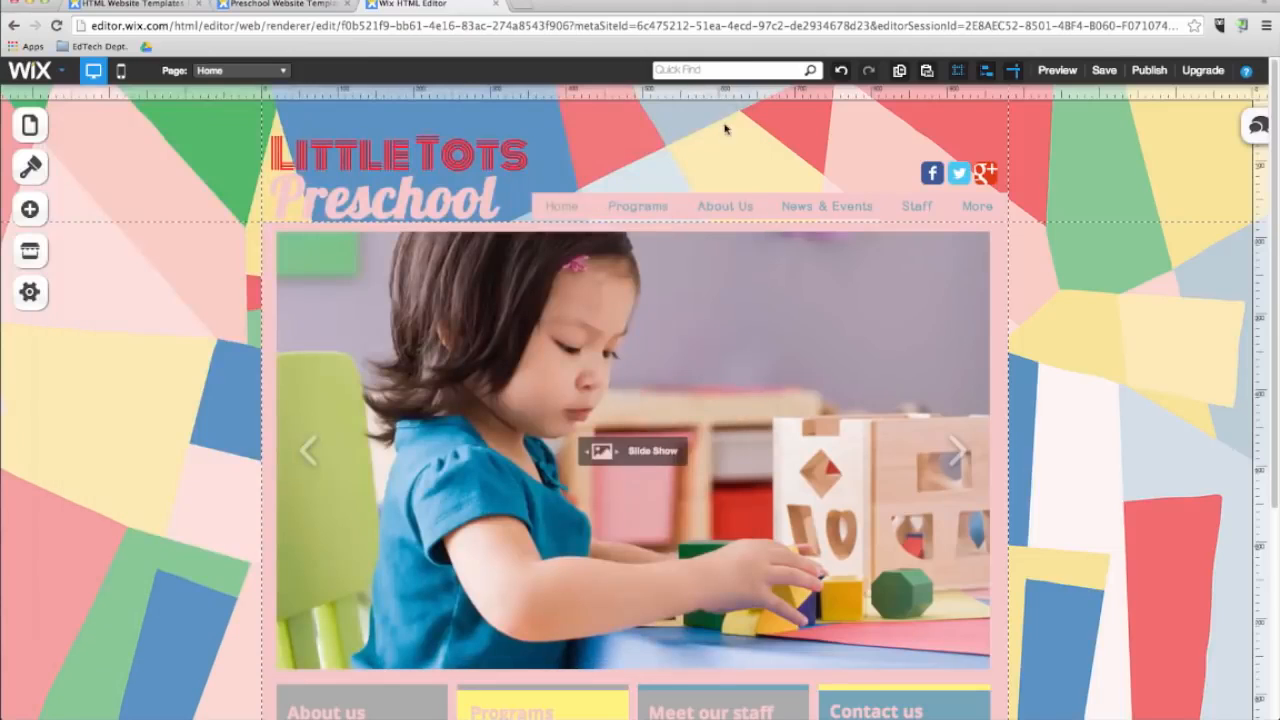
Step: Go to the Contact page and delete its existing map
click(215, 71)
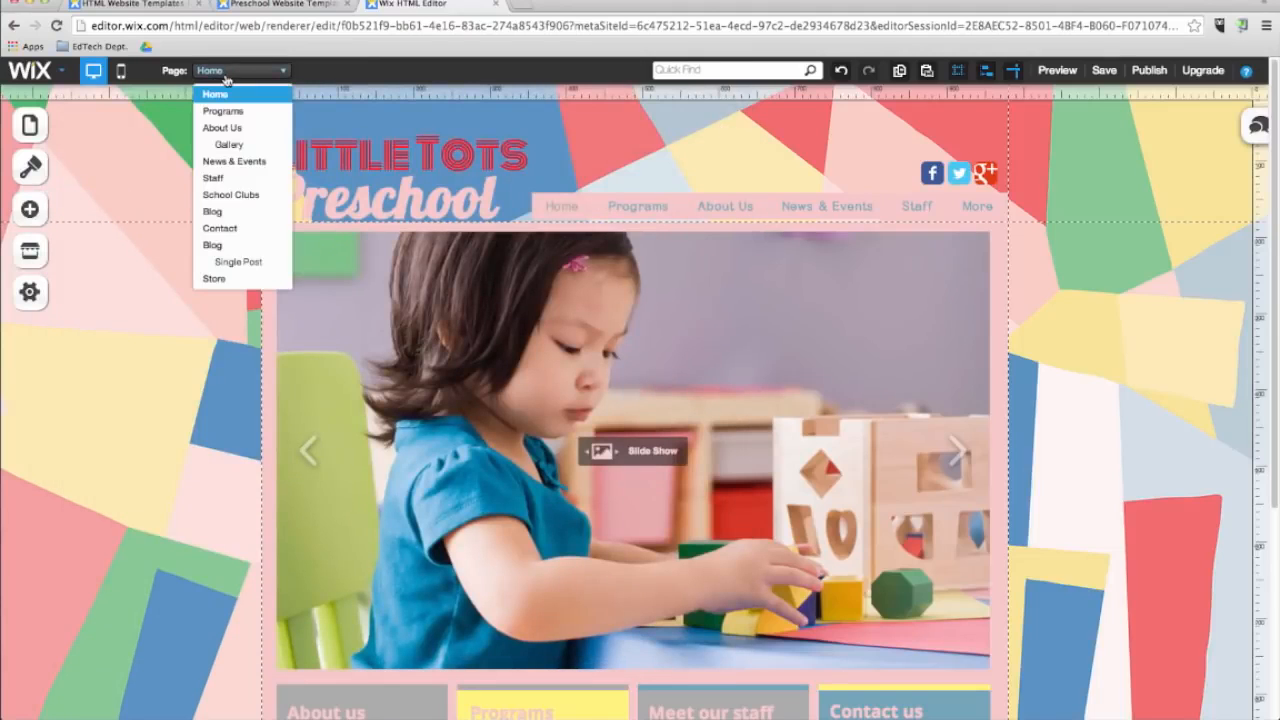
click(212, 231)
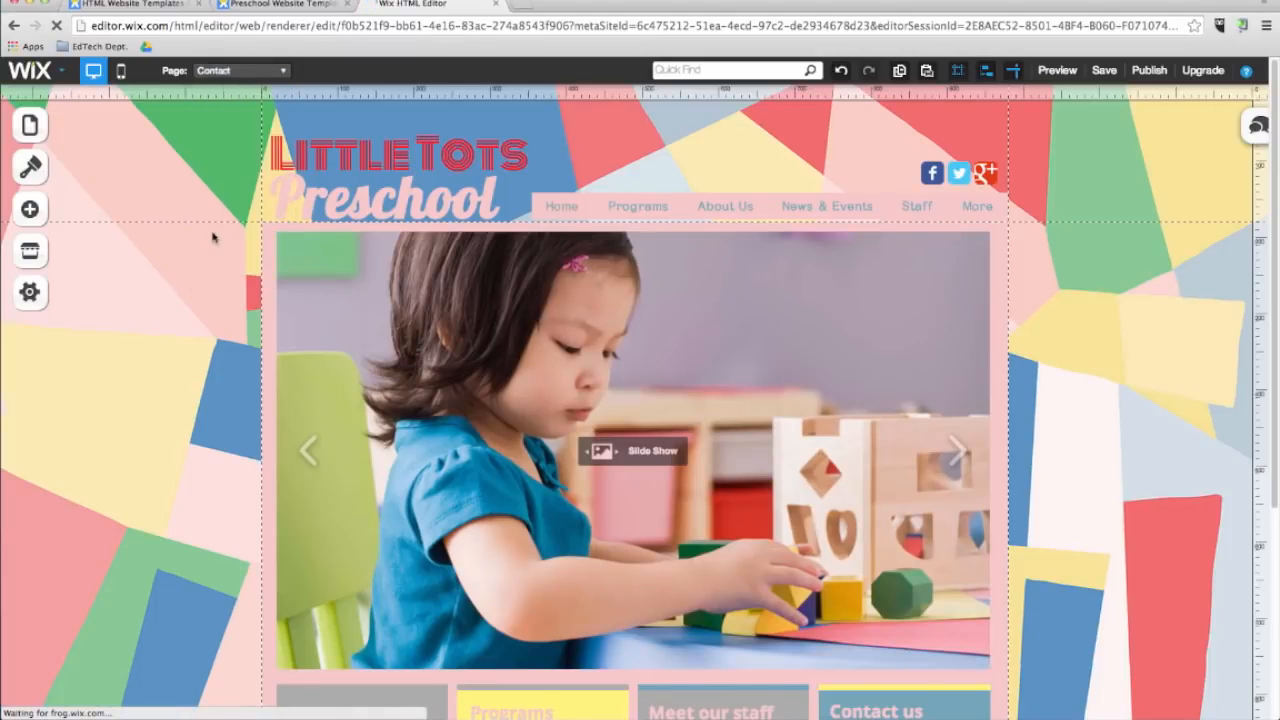
click(300, 290)
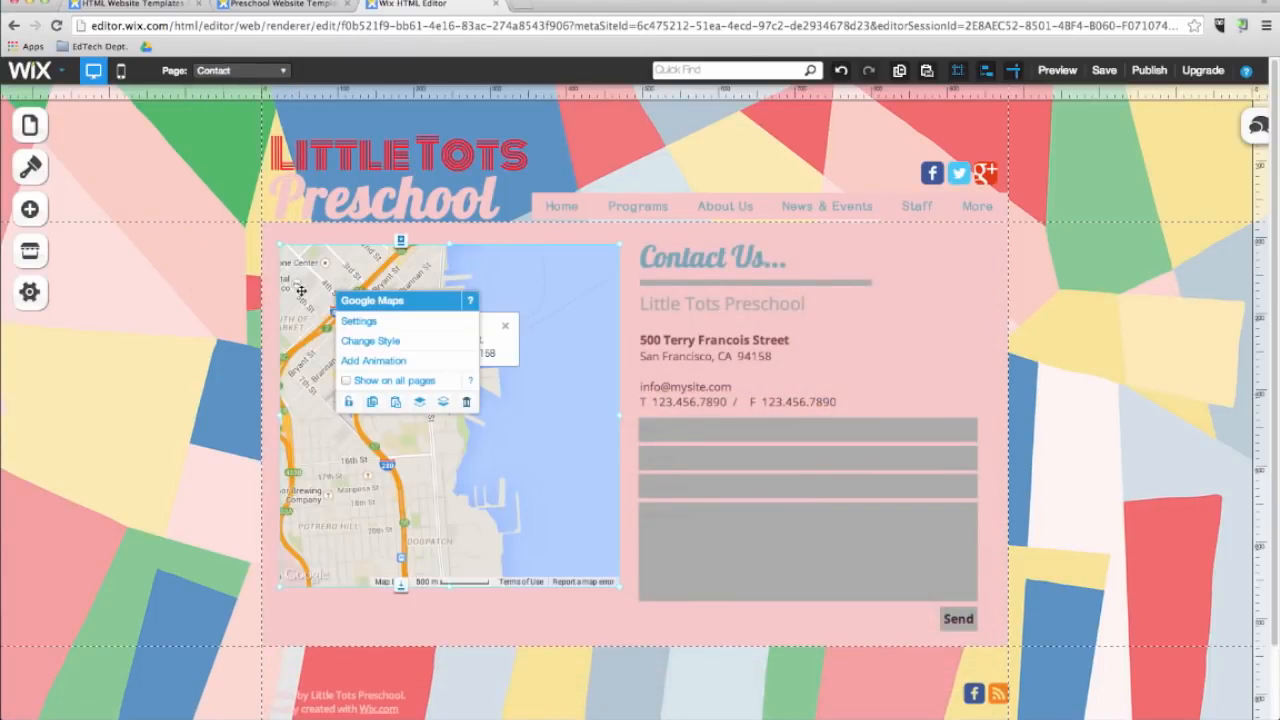
key(Delete)
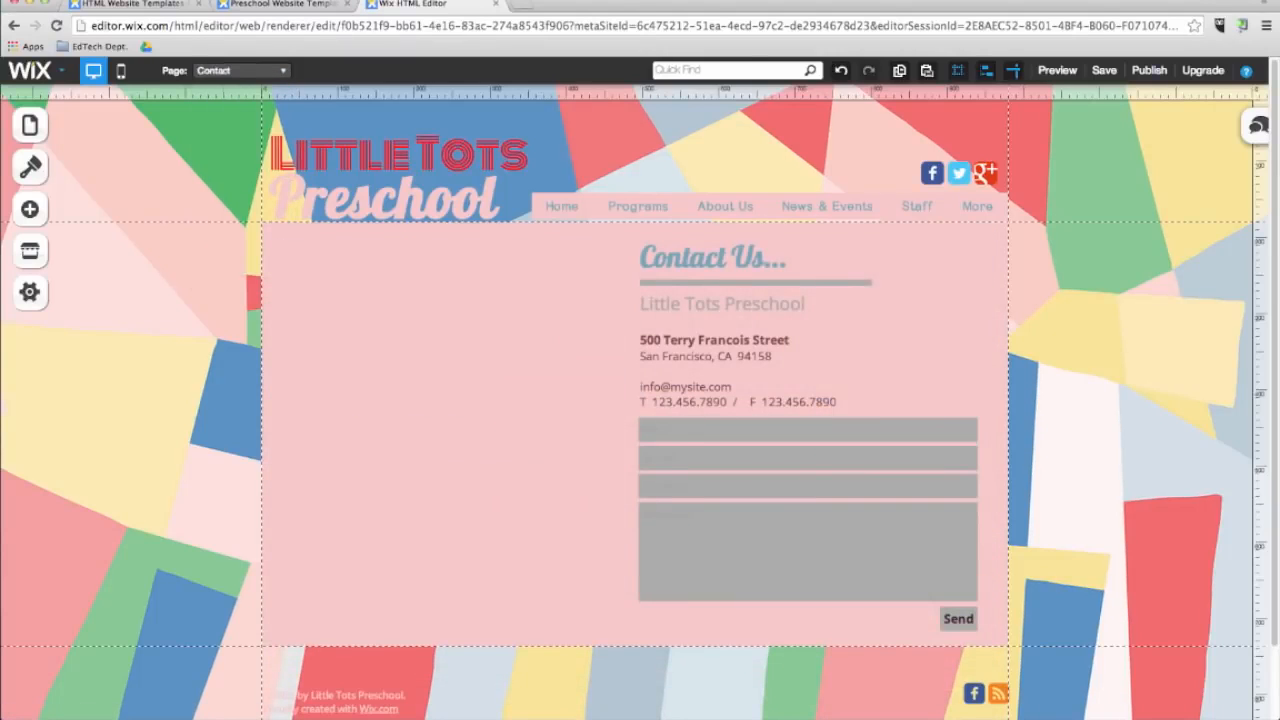
Step: Add a Google Maps app and size it to sit left of the contact details
click(30, 210)
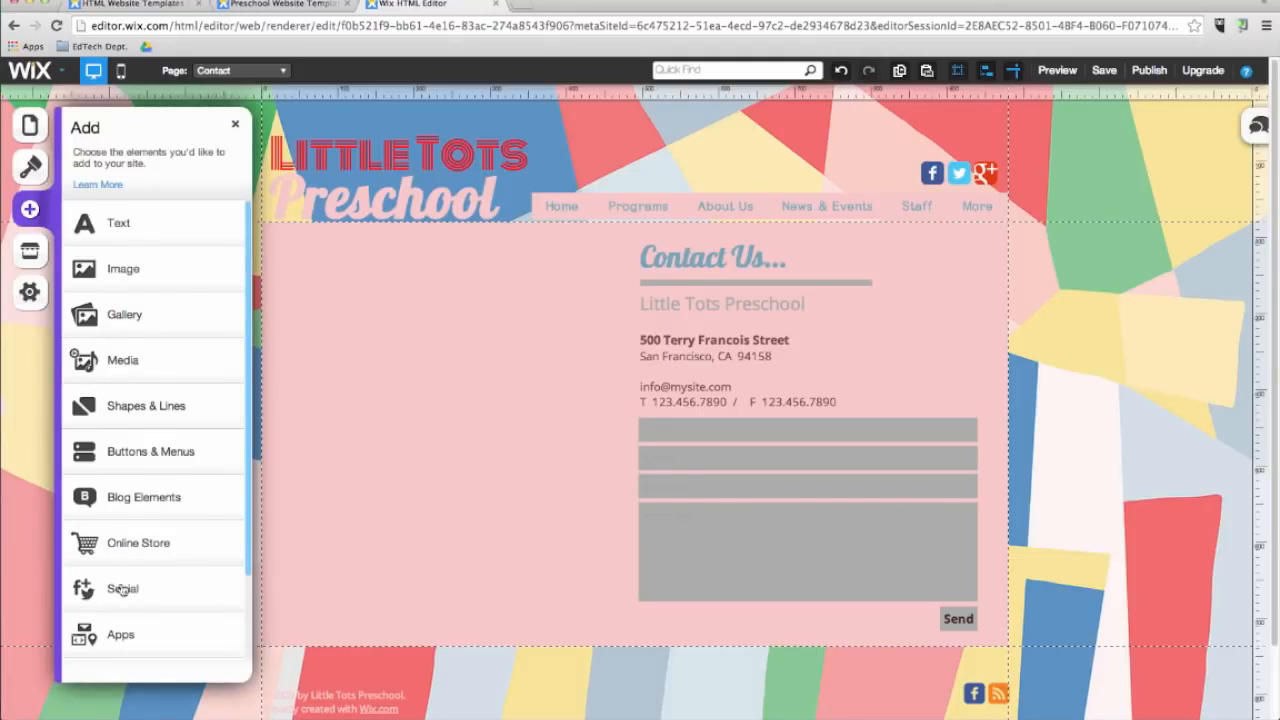
click(123, 628)
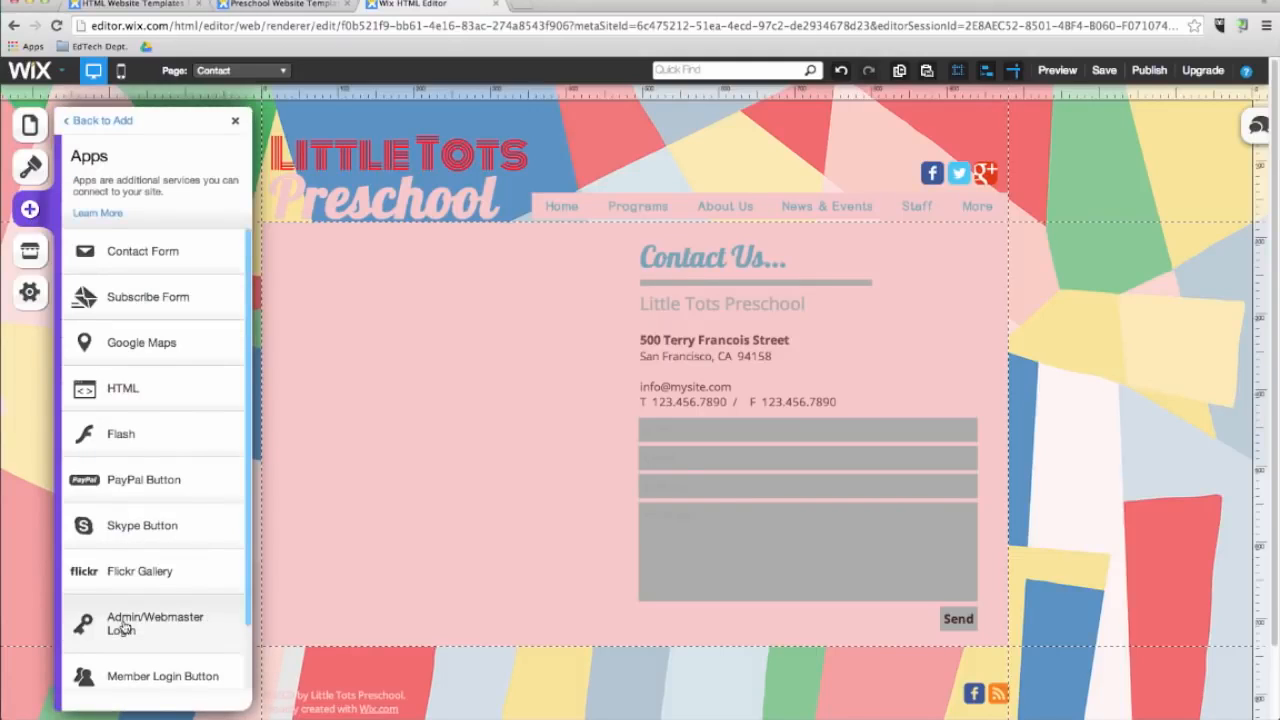
click(155, 348)
drag(838, 497, 375, 408)
drag(657, 557, 616, 594)
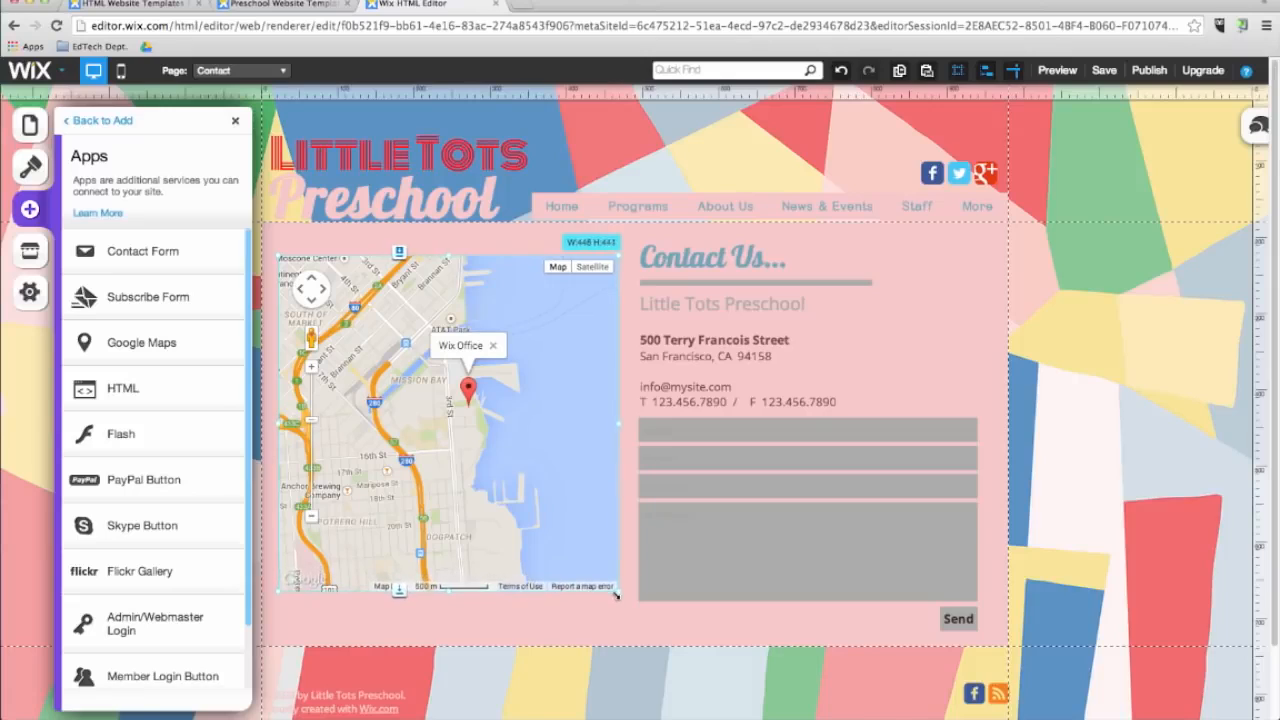
Step: Set the map to the school's pasted address with the pin labelled 'Korea International School'
click(493, 420)
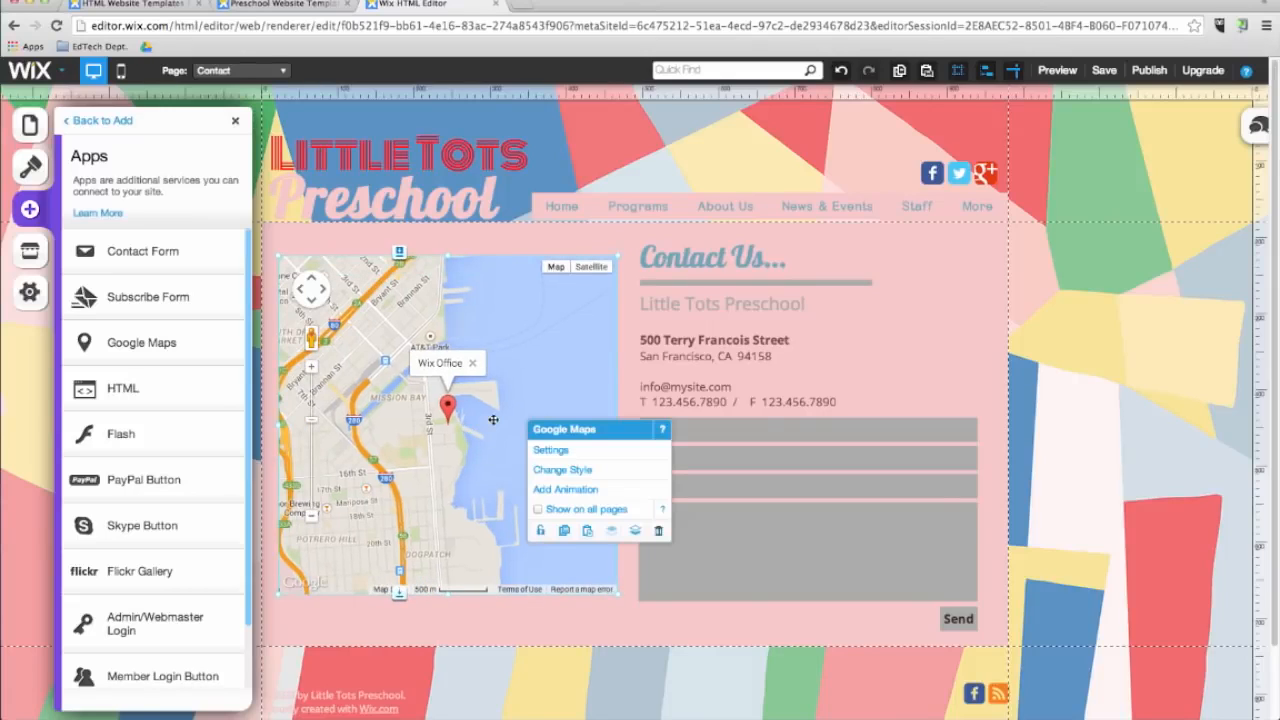
click(550, 452)
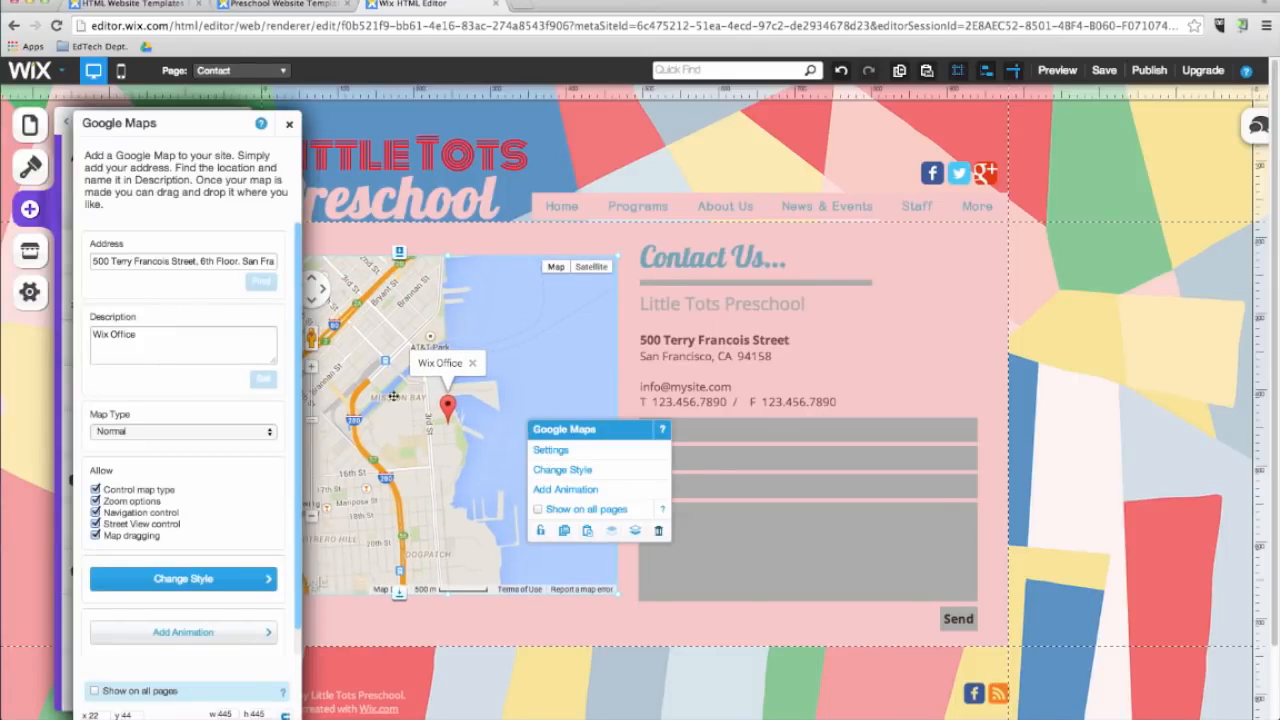
triple_click(160, 261)
key(BackSpace)
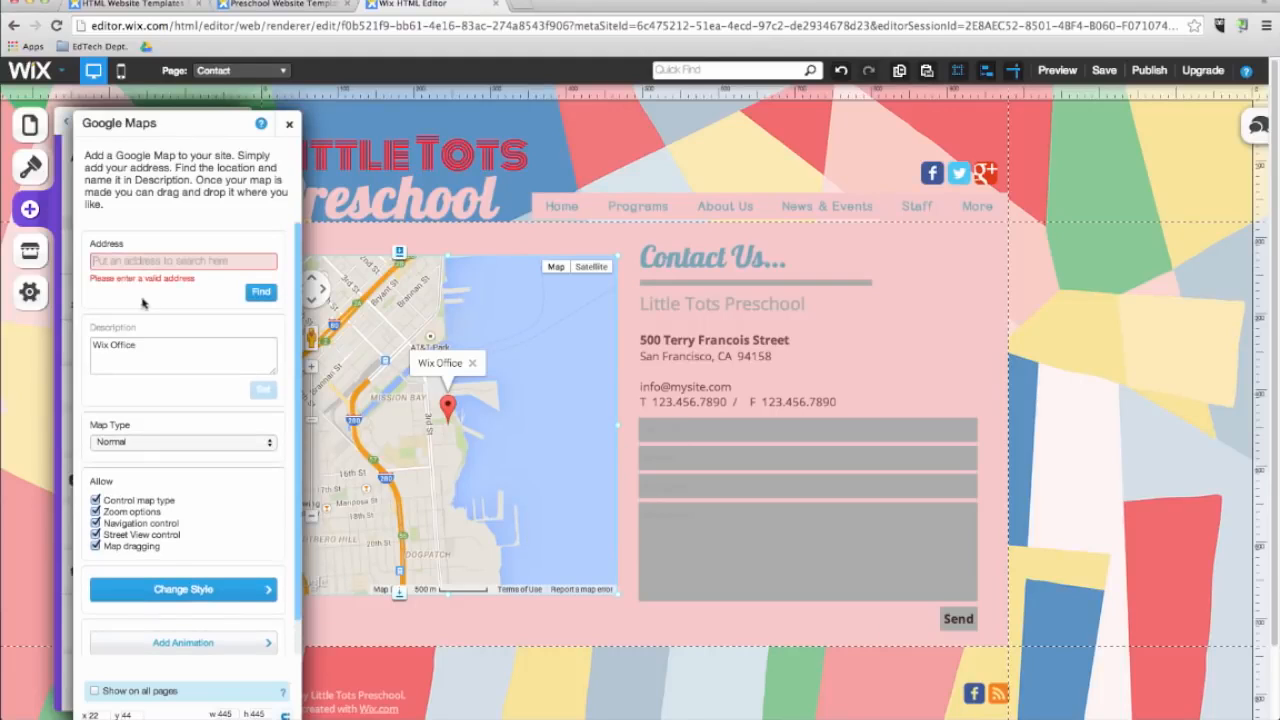
text(Seongnam-si, Gyeonggi-do Korea 463-420)
click(268, 293)
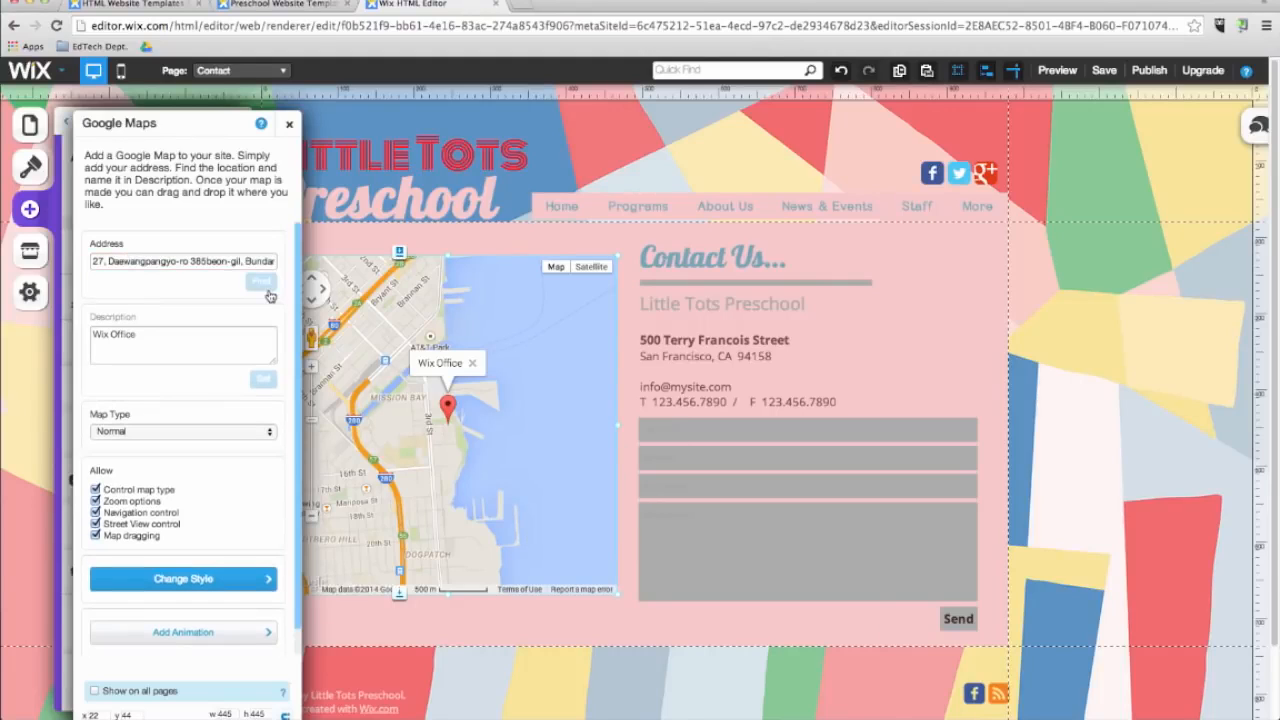
triple_click(168, 333)
text(Korea International School)
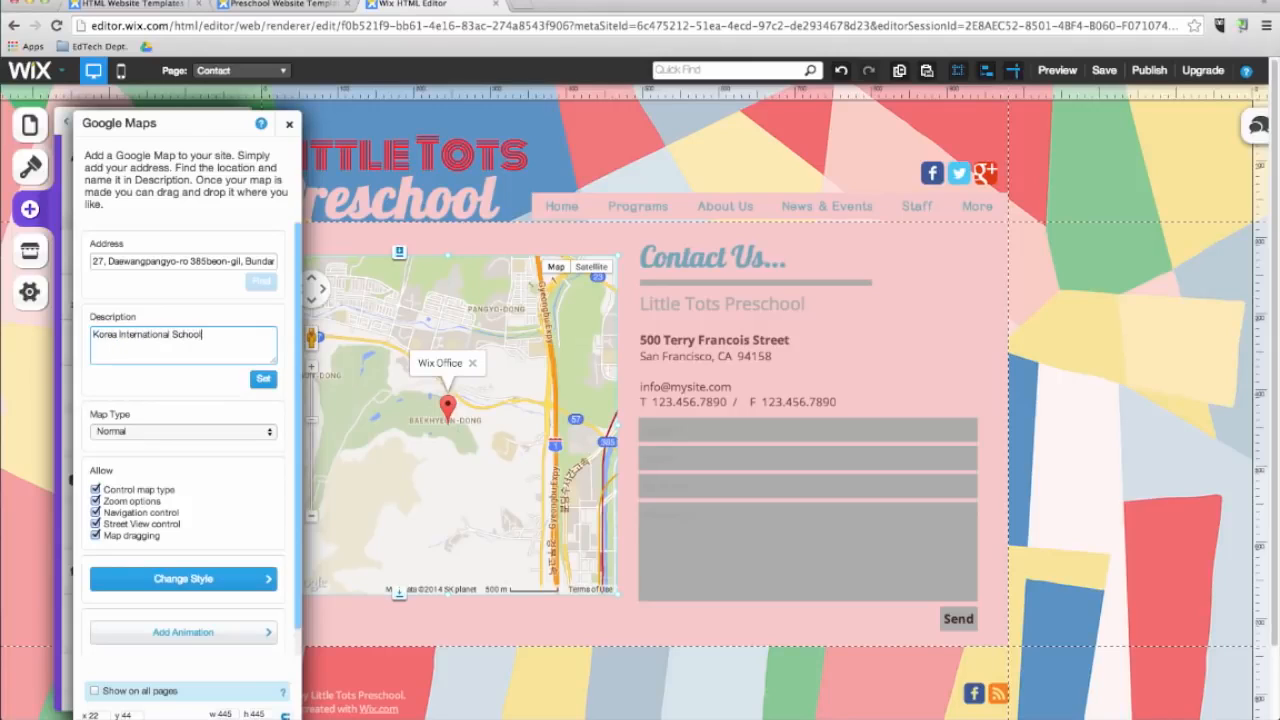
click(263, 379)
click(289, 123)
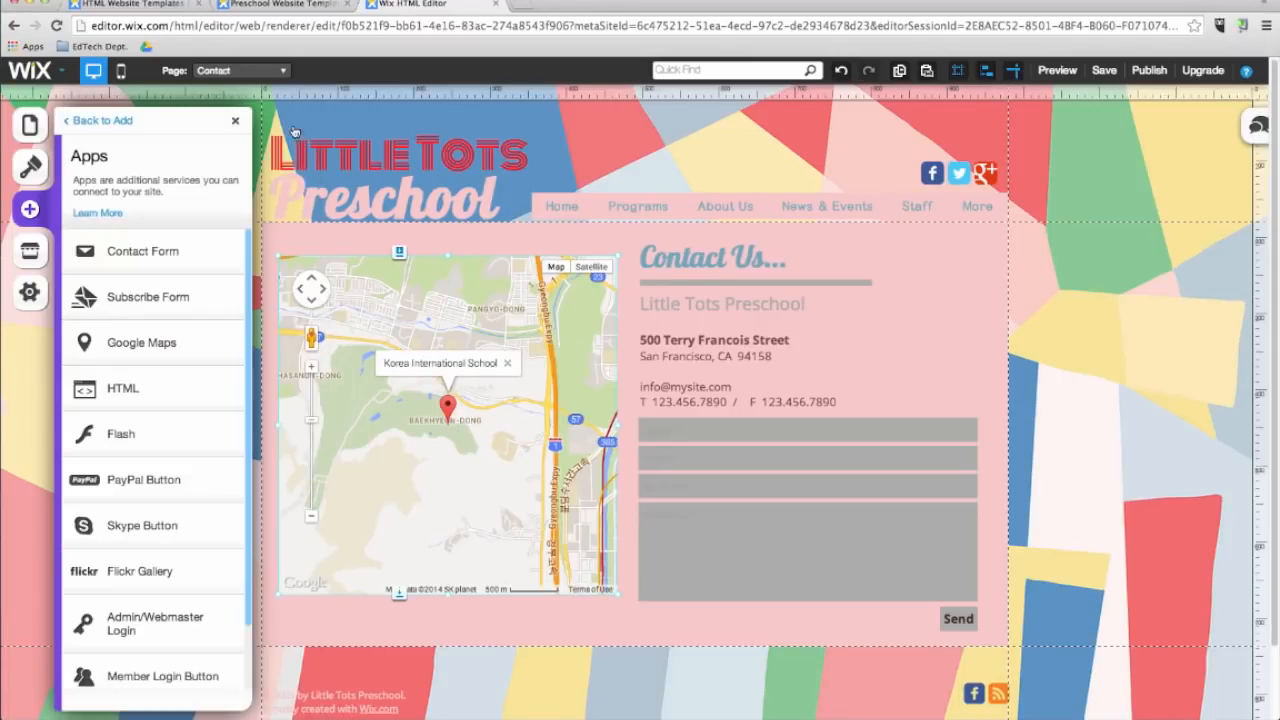
click(235, 120)
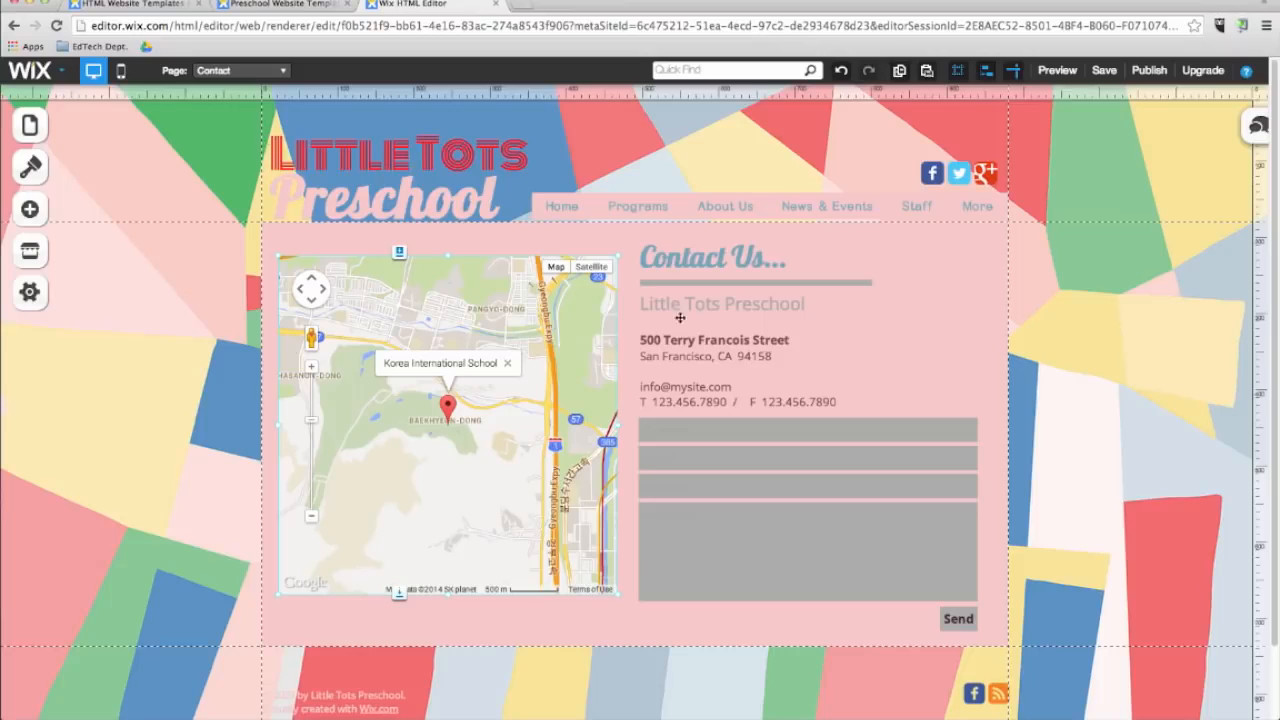
click(31, 216)
click(112, 630)
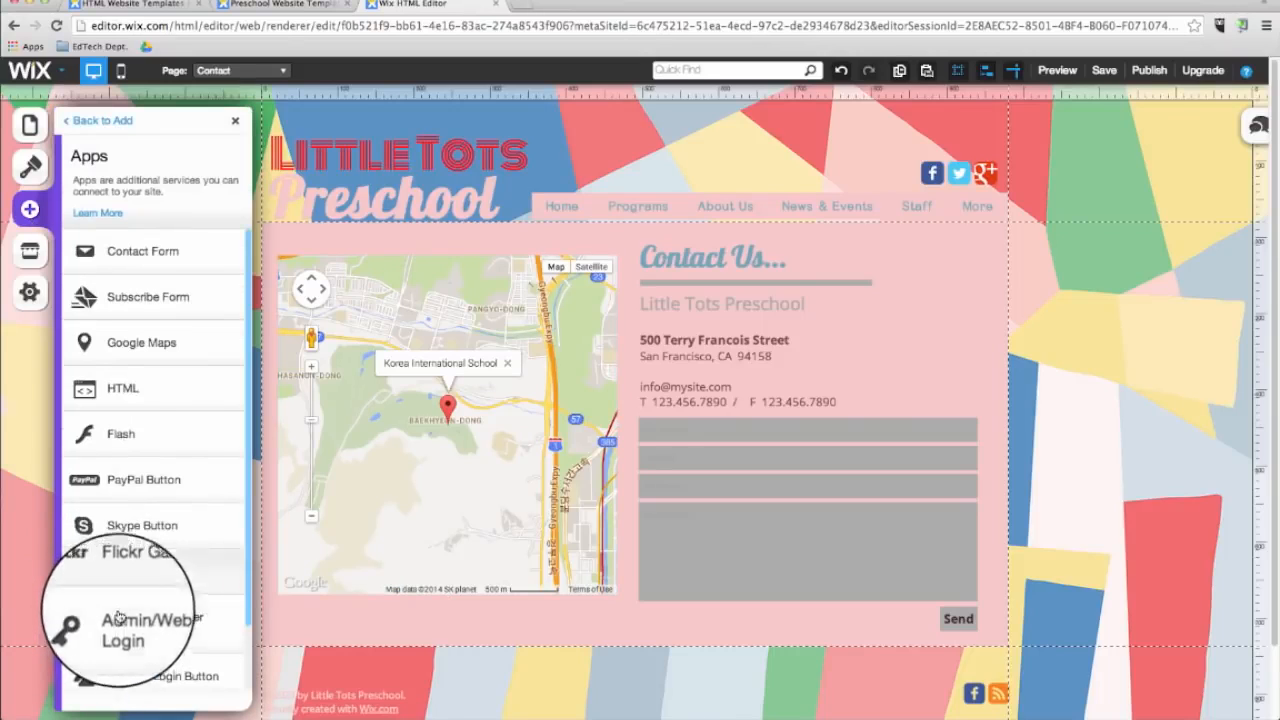
click(162, 400)
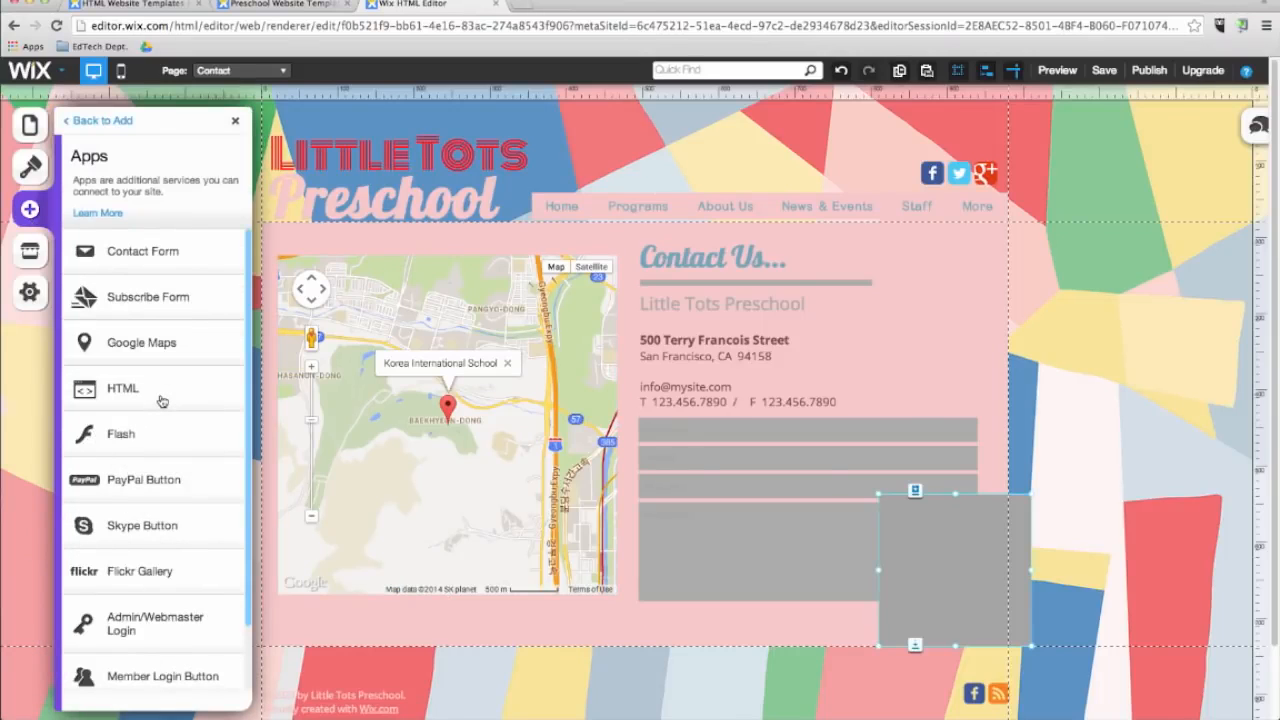
click(953, 594)
click(1010, 623)
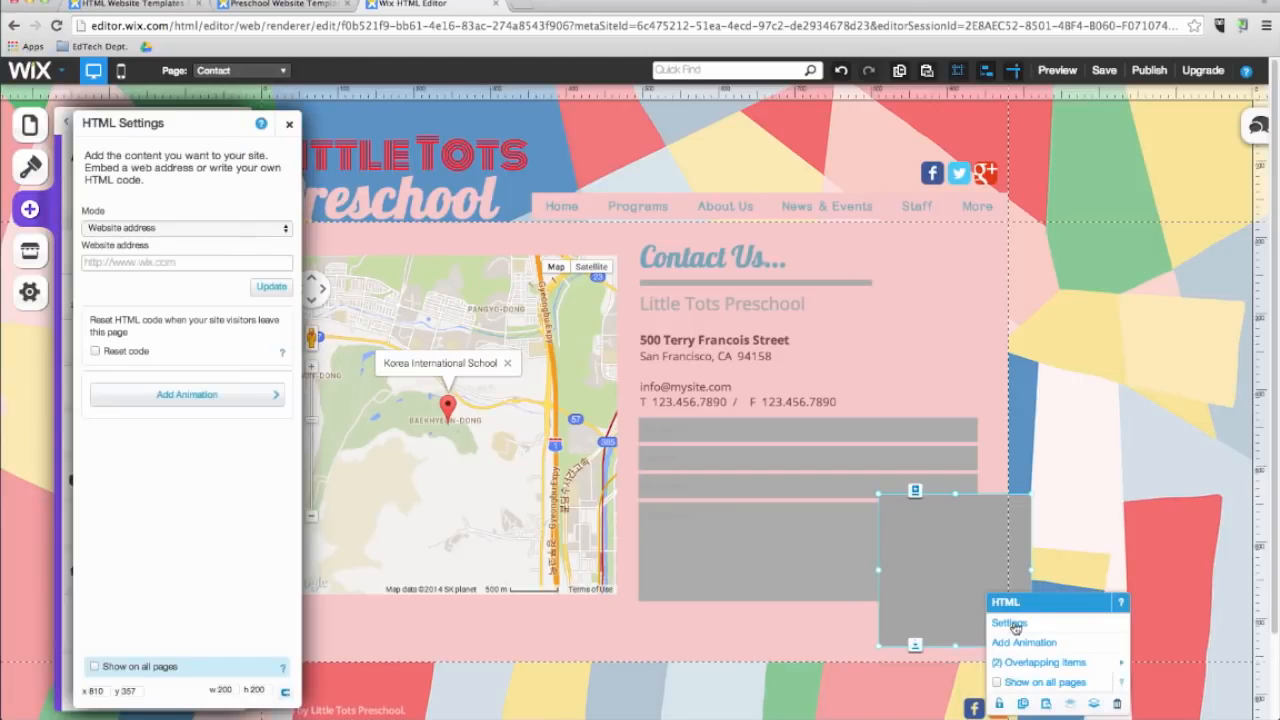
click(155, 228)
click(155, 243)
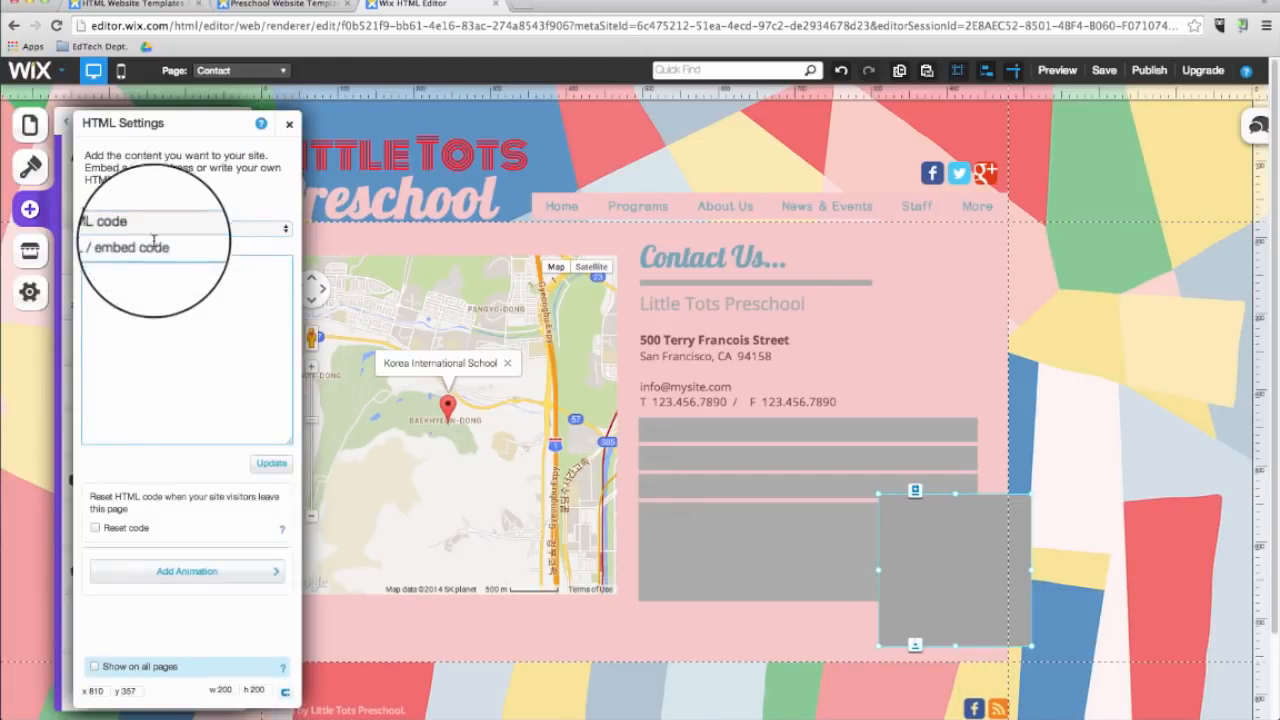
click(290, 127)
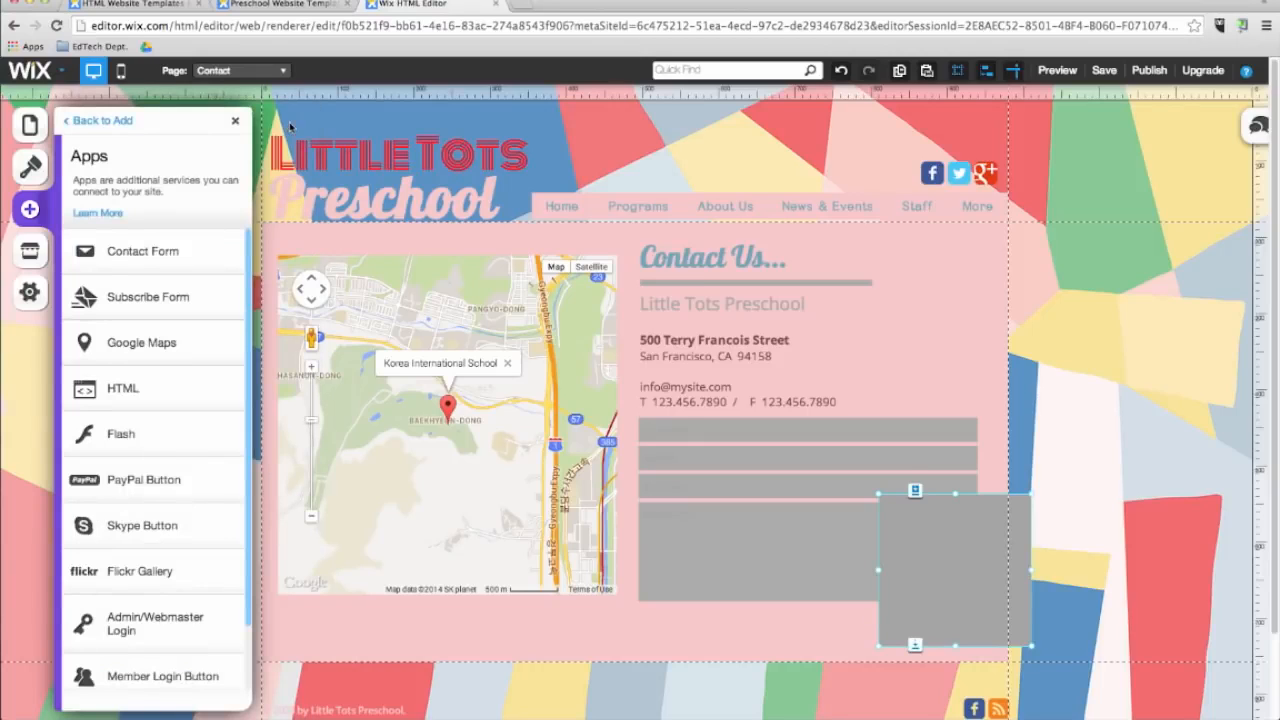
click(916, 544)
key(Delete)
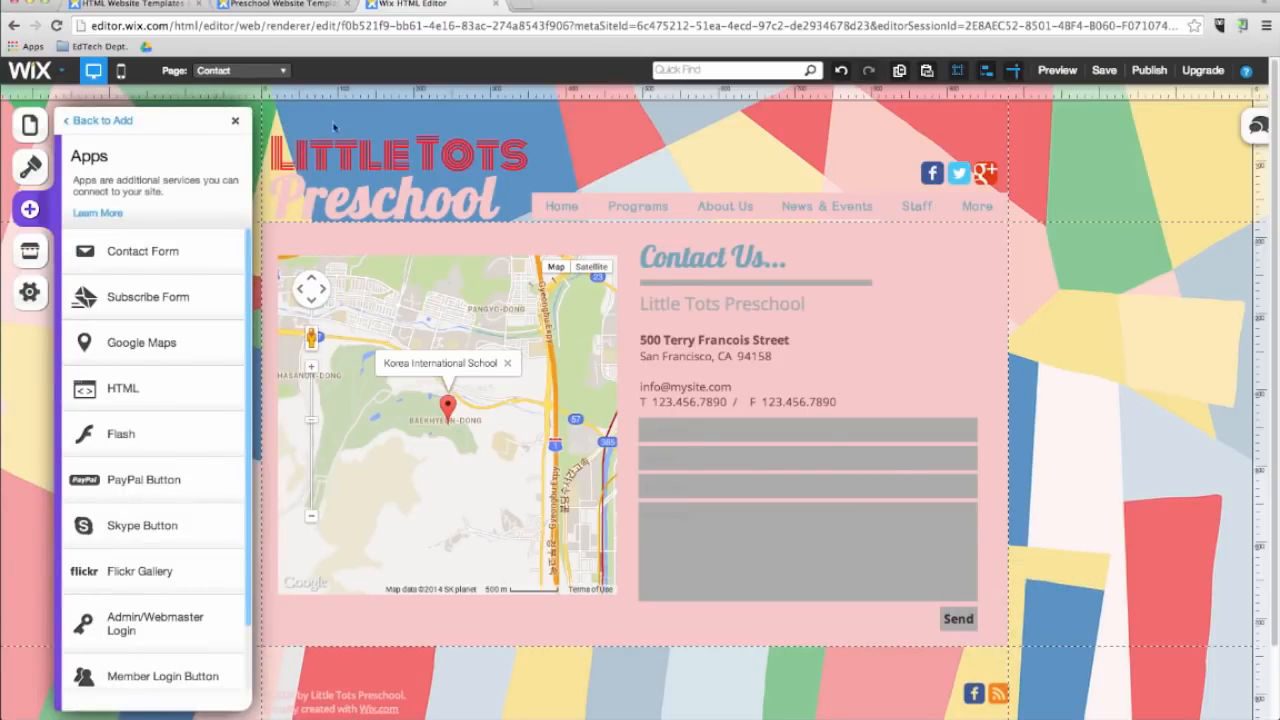
click(235, 120)
Step: On the Home page, add the FAQs list template from List Builder
click(240, 70)
click(245, 94)
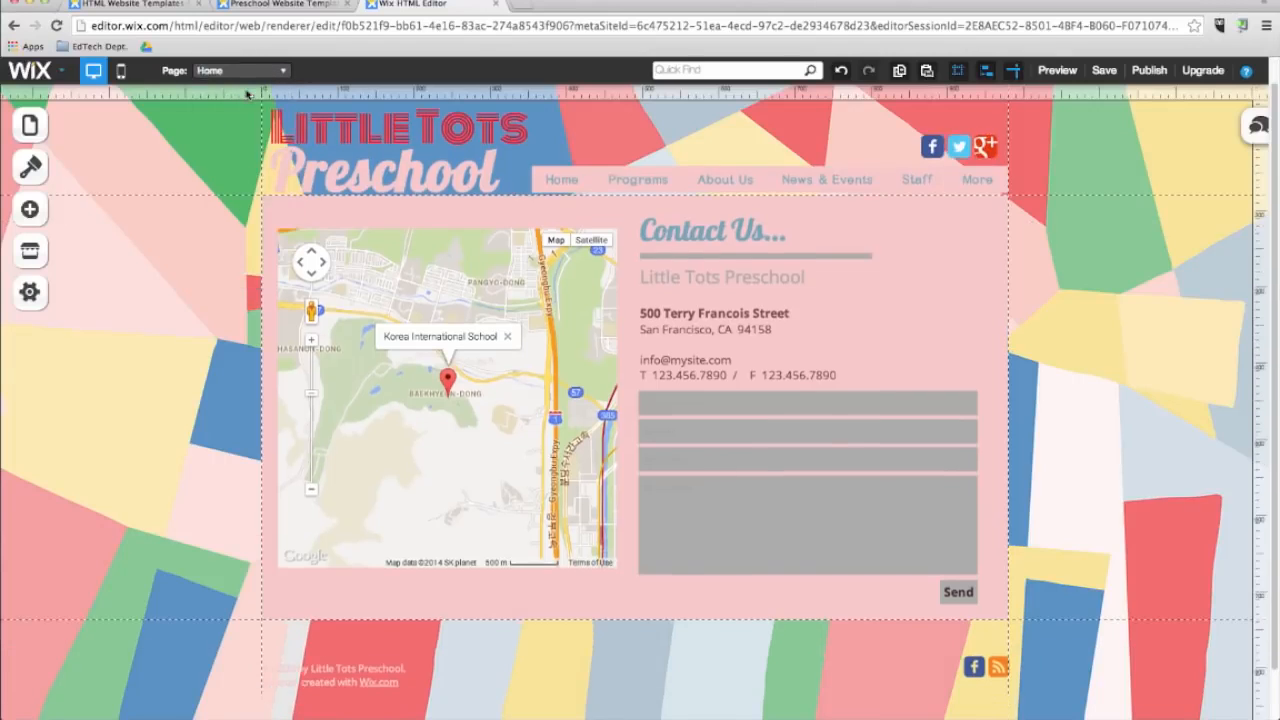
click(30, 210)
scroll(115, 475, down, 2)
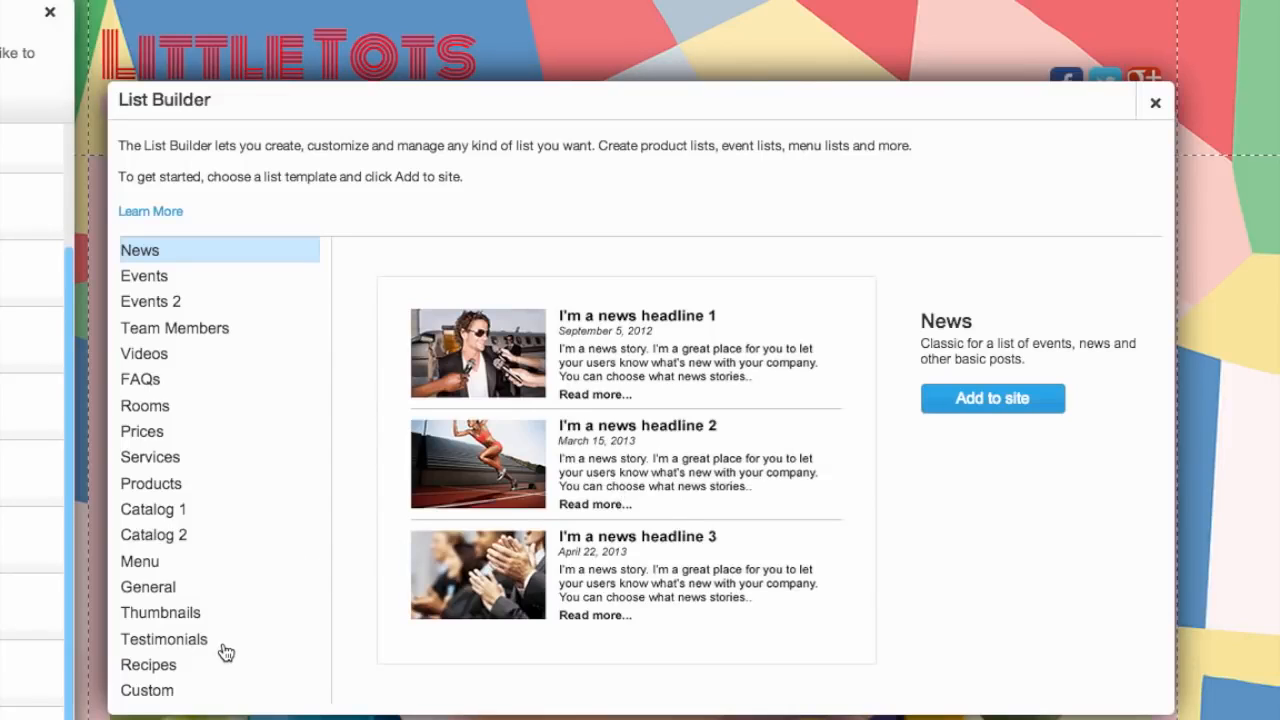
click(151, 381)
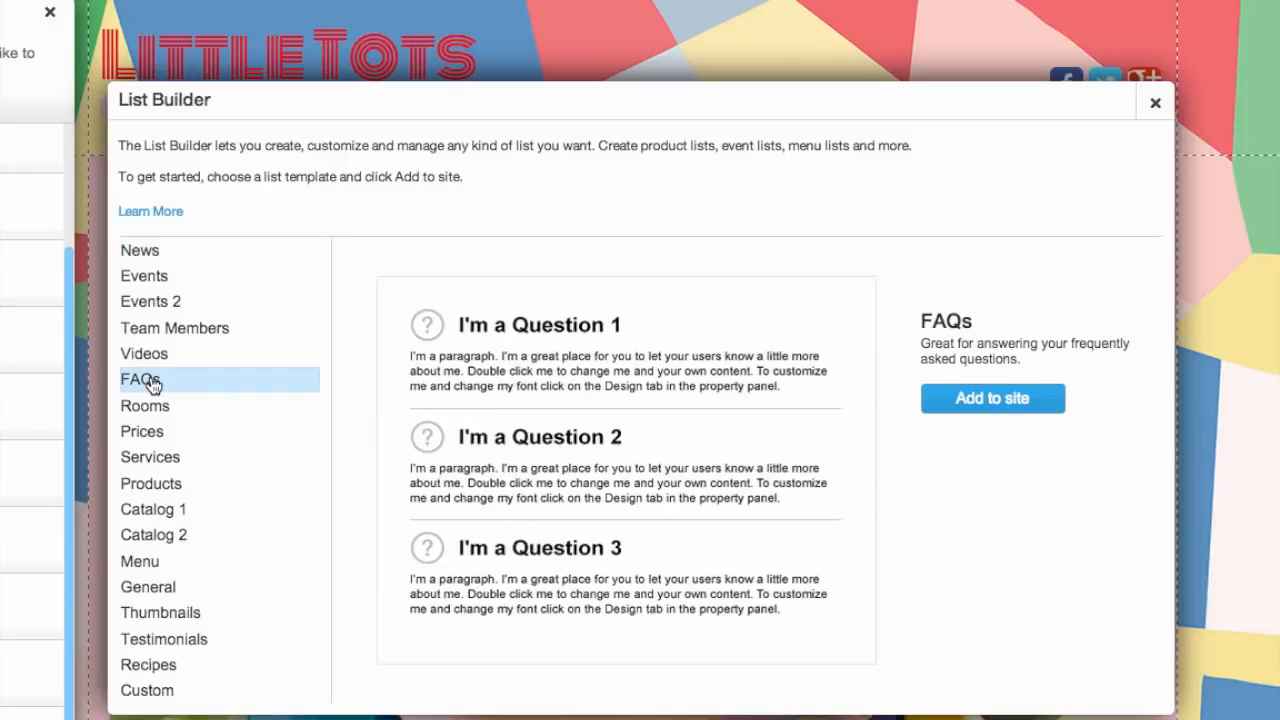
click(988, 399)
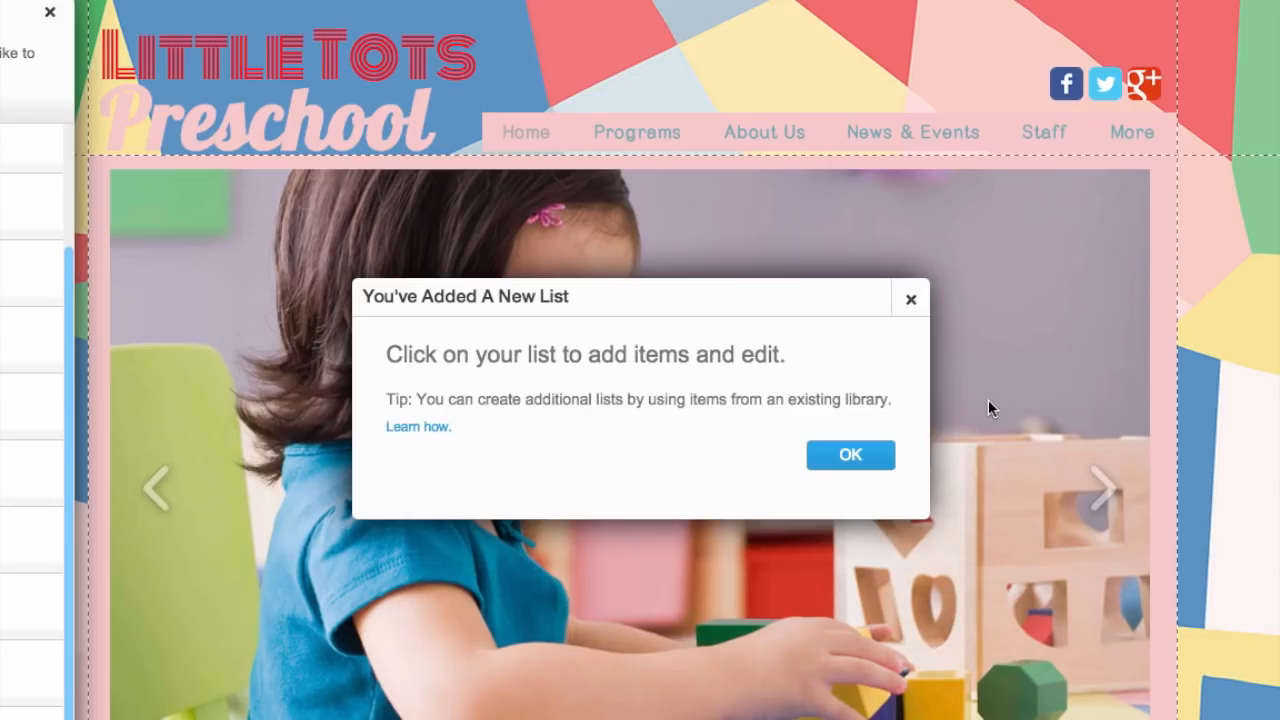
click(851, 455)
Step: Move the FAQ list beneath the four info boxes, then open the App Market
drag(923, 486, 420, 387)
right_click(420, 387)
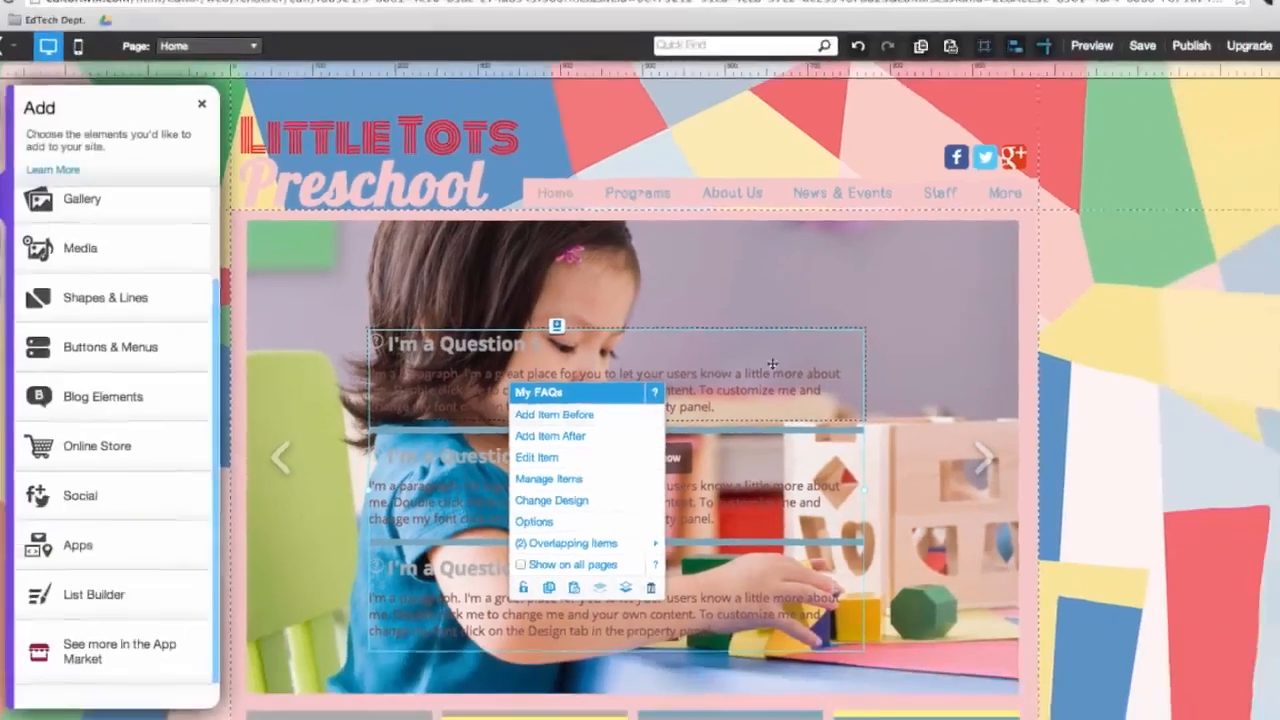
click(715, 389)
drag(638, 385, 750, 617)
scroll(940, 510, down, 2)
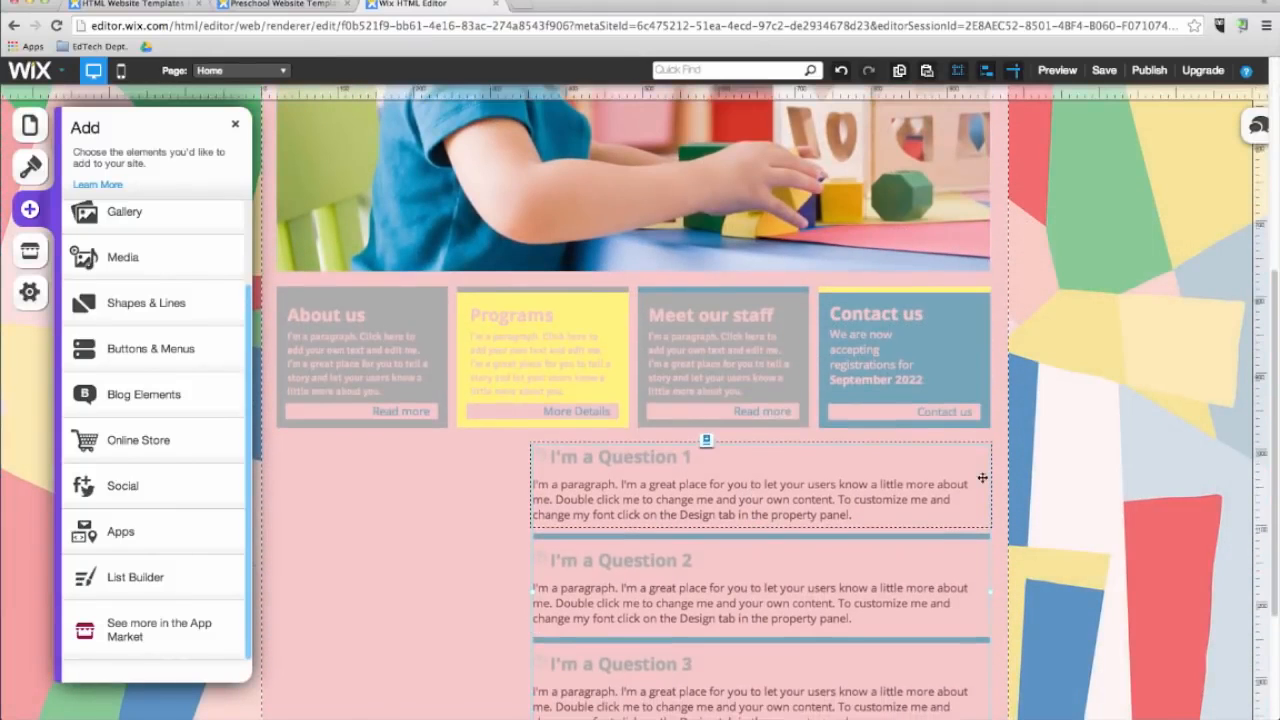
scroll(462, 590, down, 1)
click(463, 582)
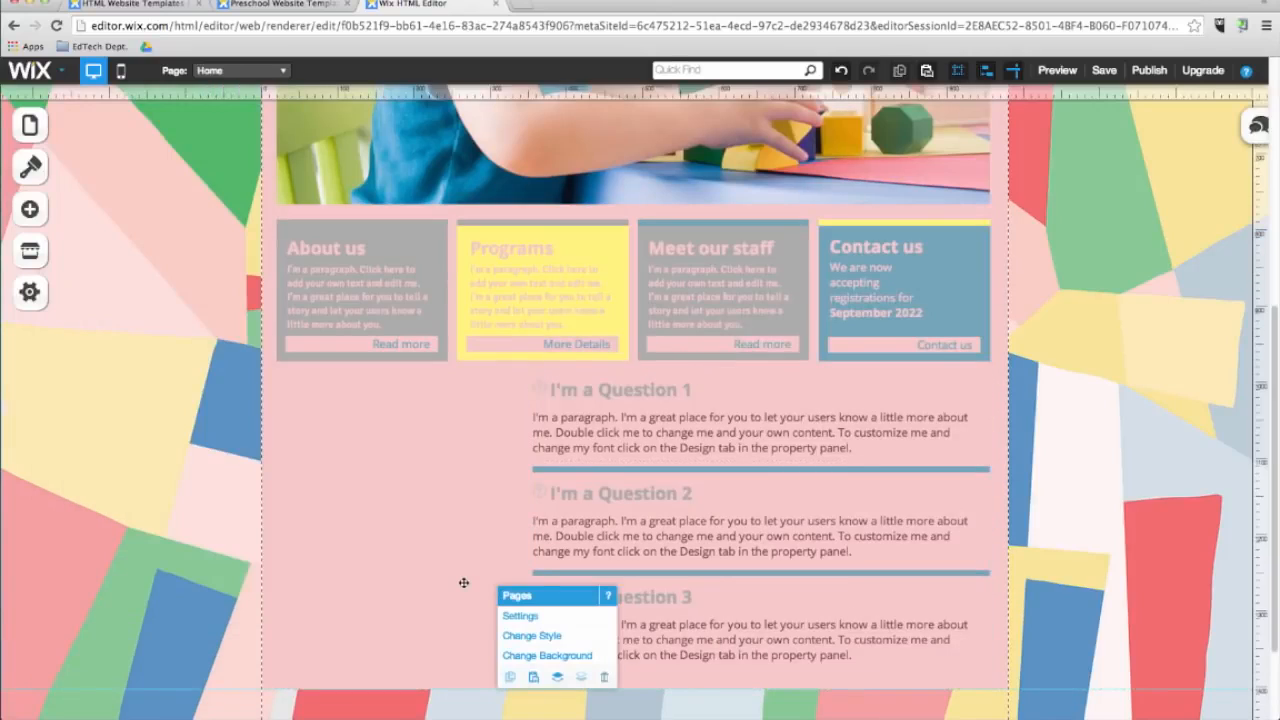
click(30, 251)
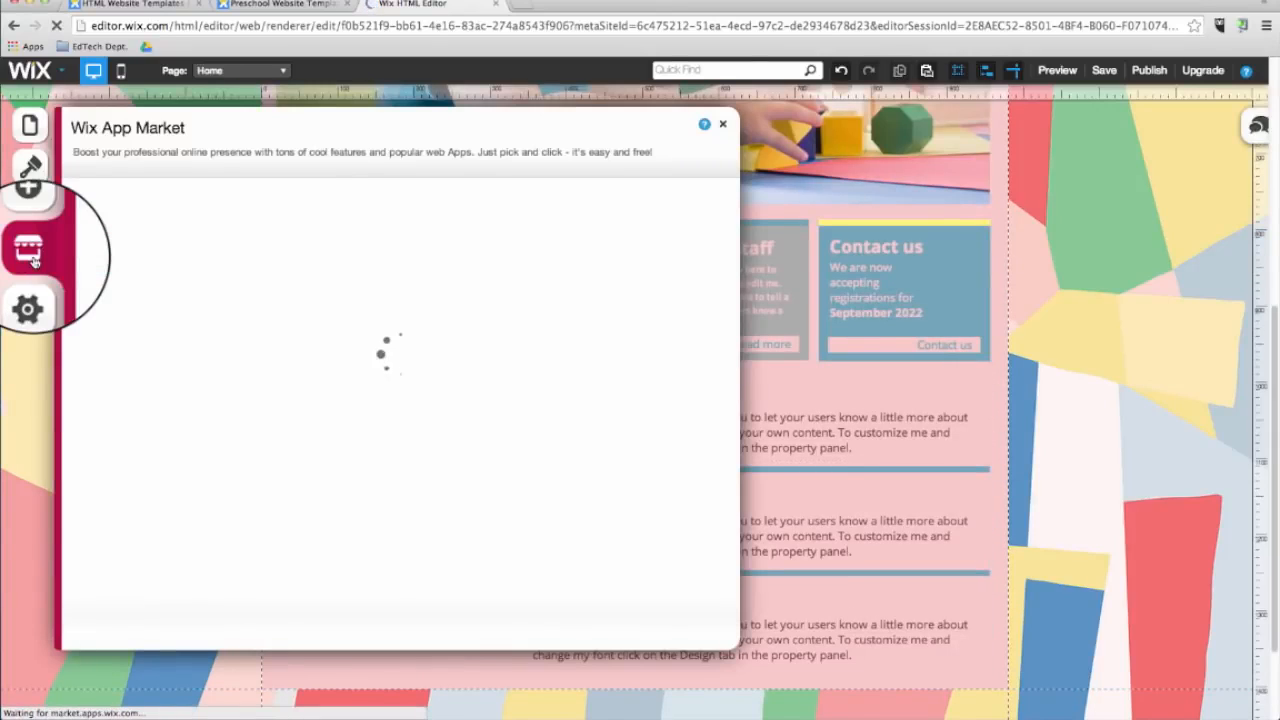
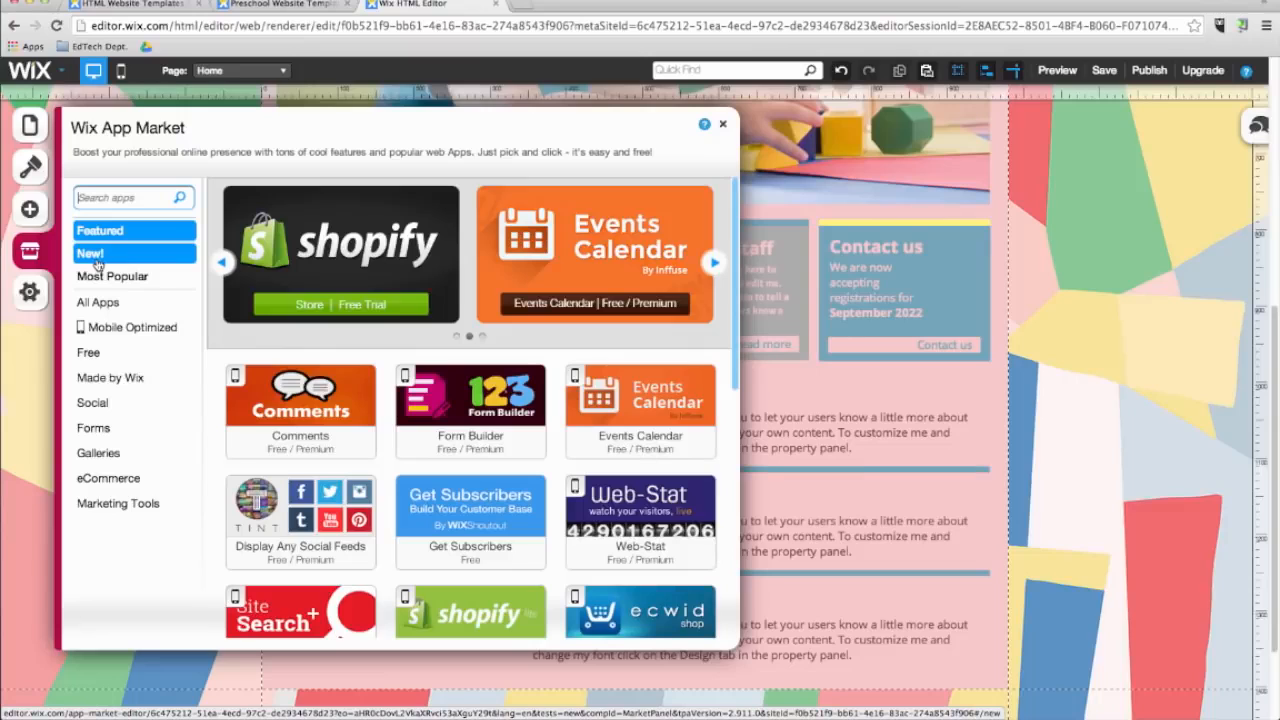
Step: Browse the New! apps, including Twitter Feed, and the Social apps, then switch to the Gallery page
click(97, 262)
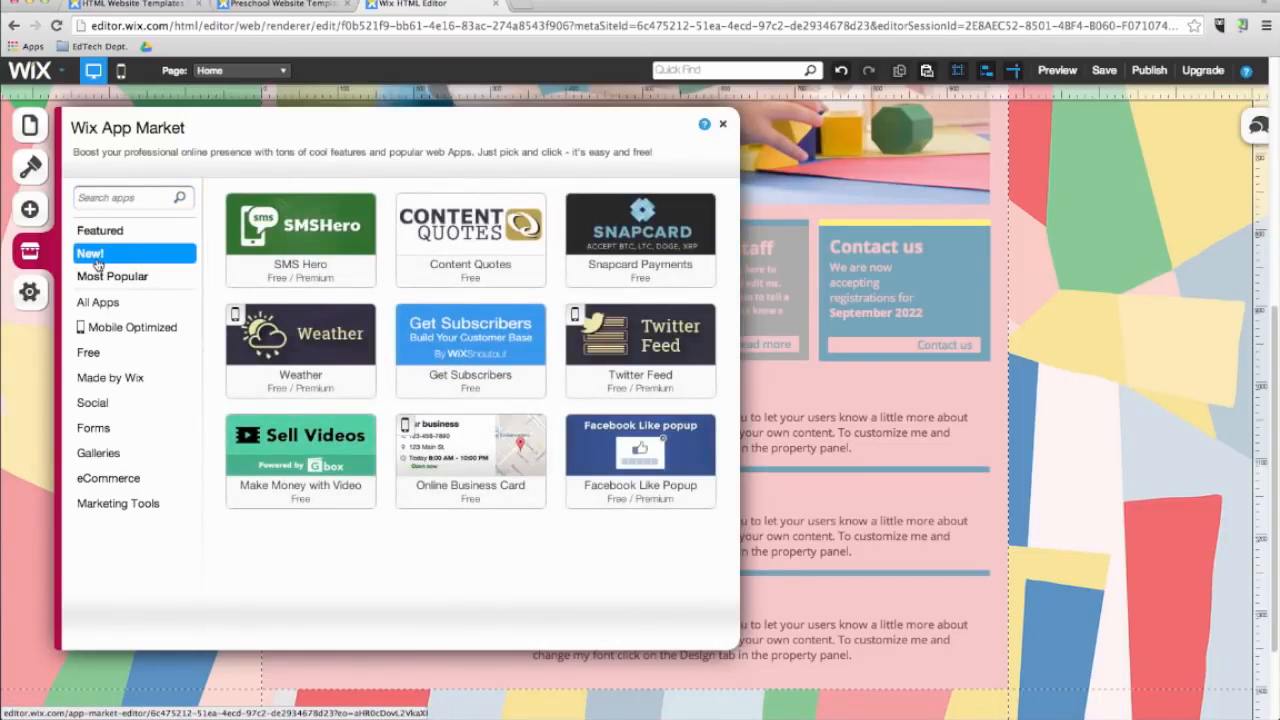
click(651, 348)
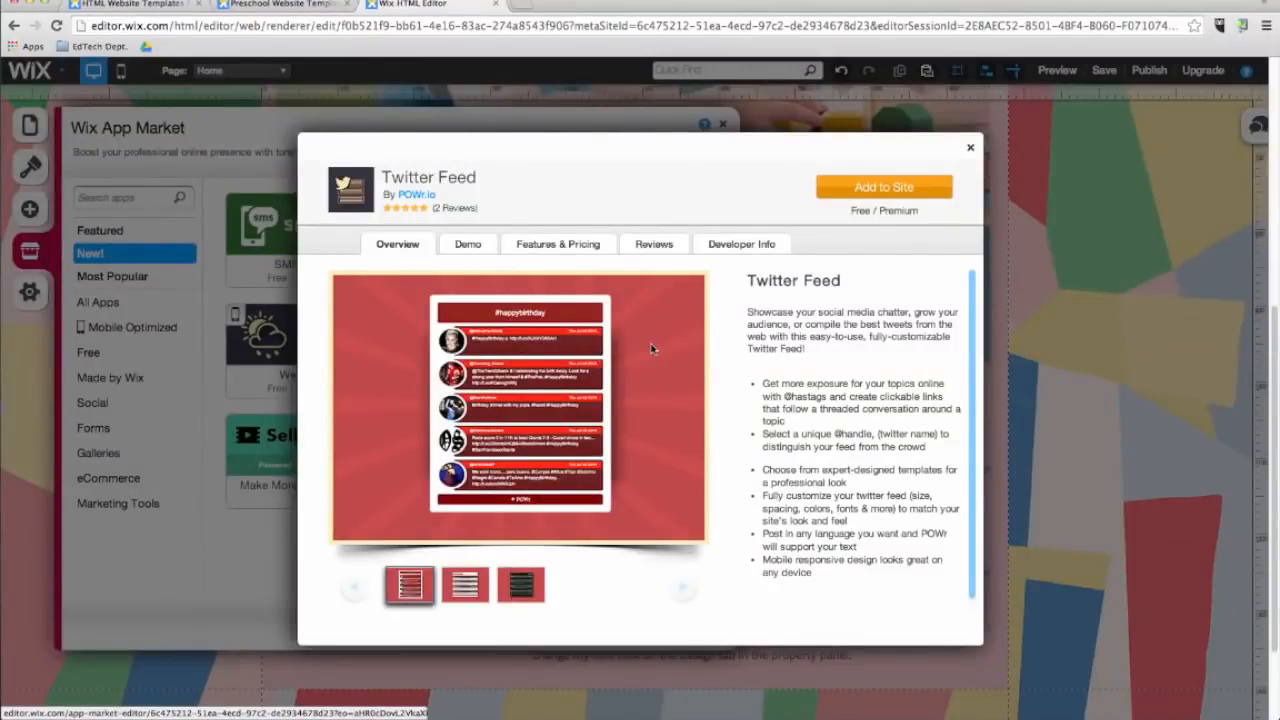
click(968, 149)
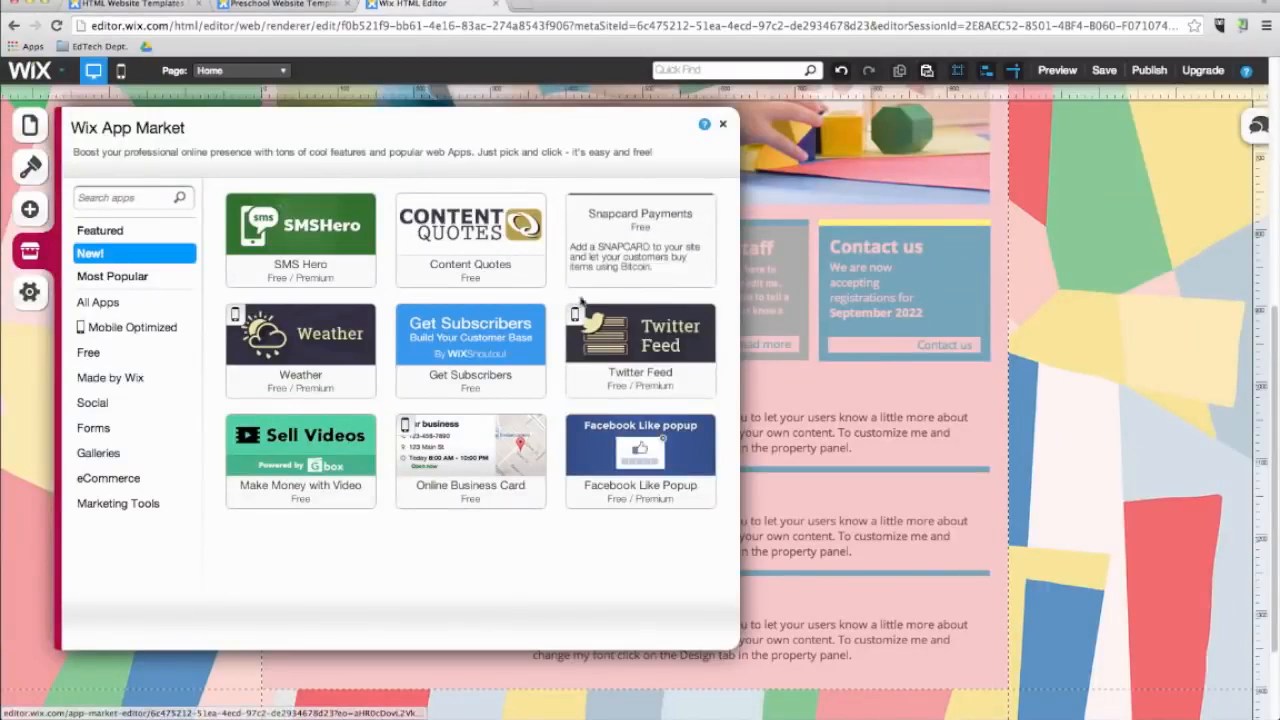
click(143, 406)
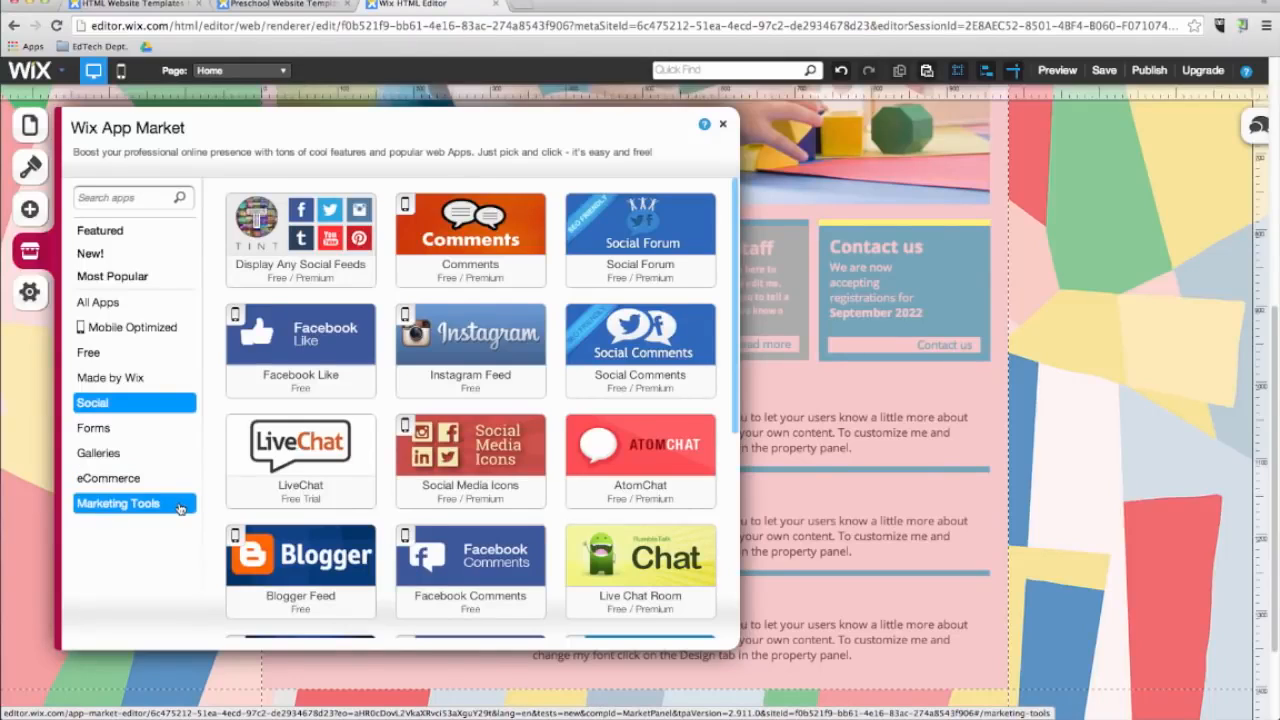
click(240, 70)
click(235, 194)
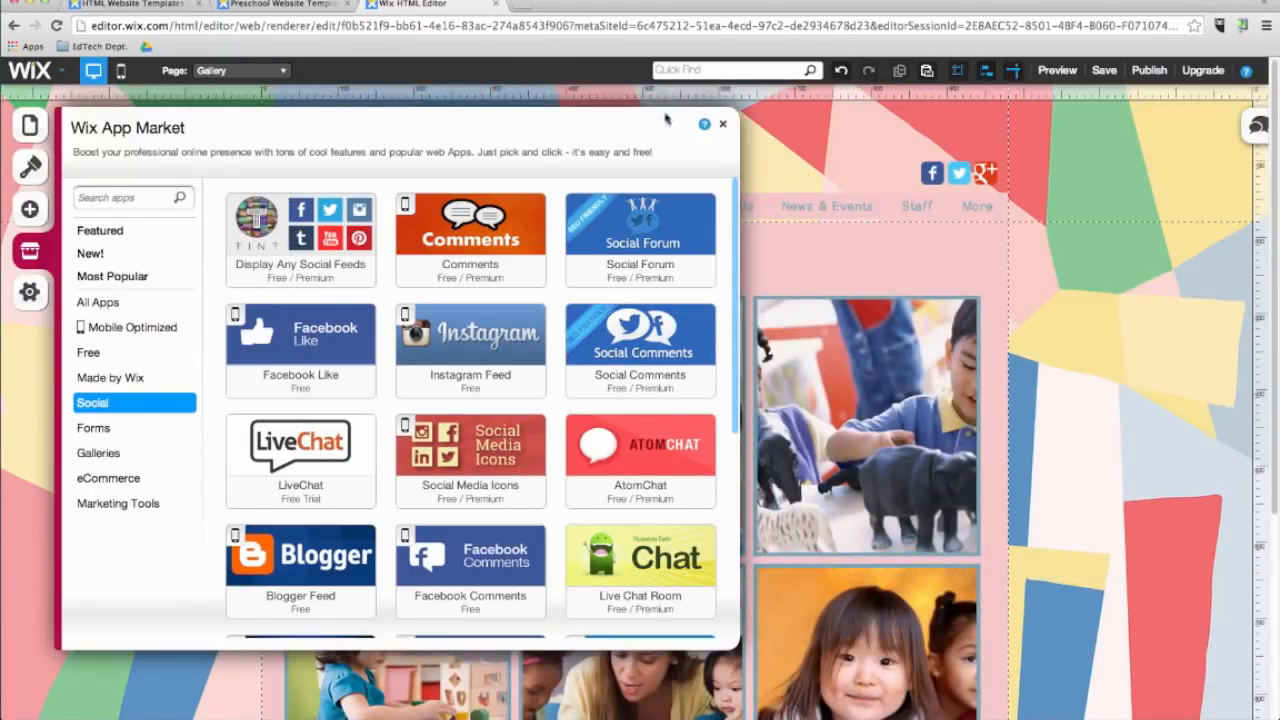
Step: Replace the Gallery page's photo grid with an Instagram Feed from the Social apps
click(826, 324)
key(Delete)
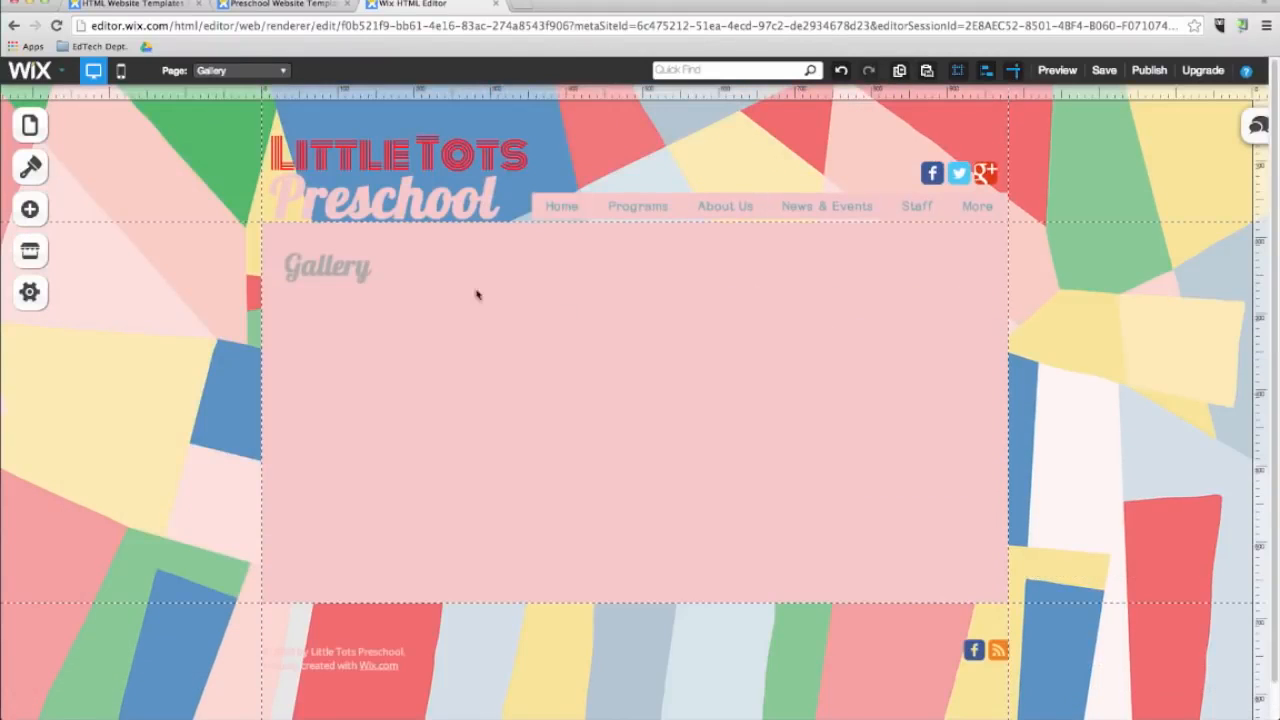
click(30, 250)
click(92, 402)
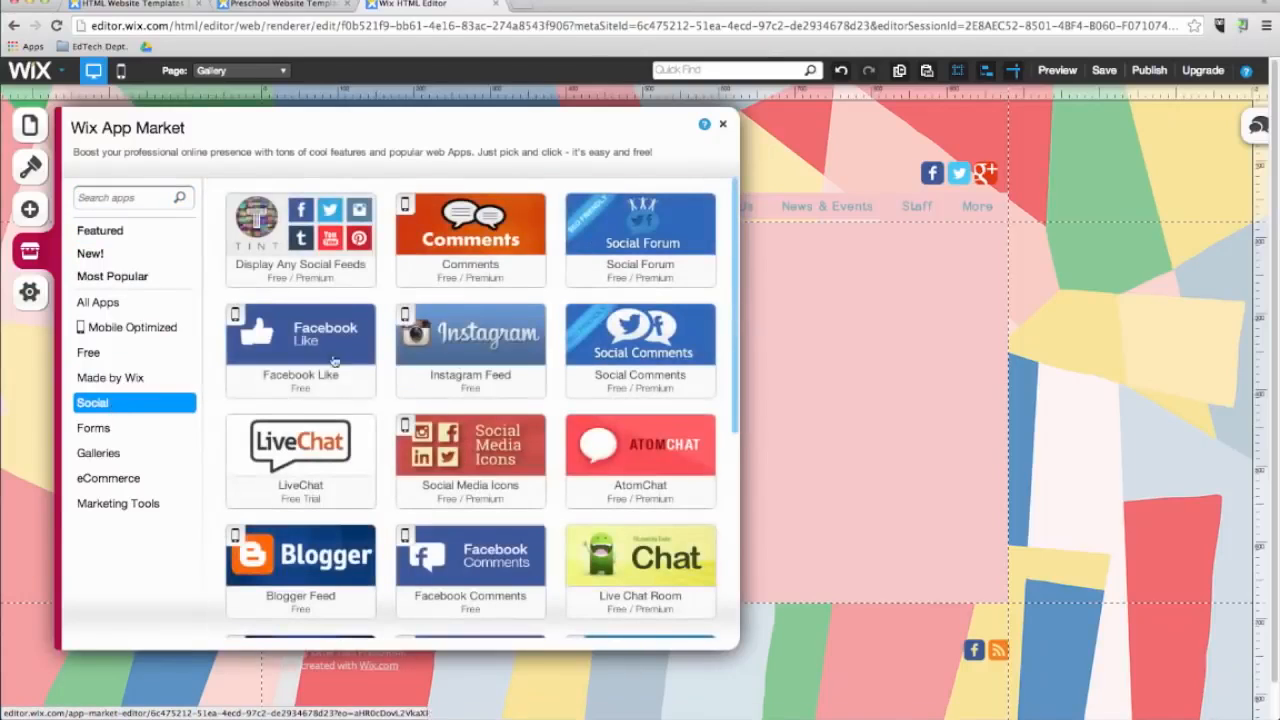
click(470, 345)
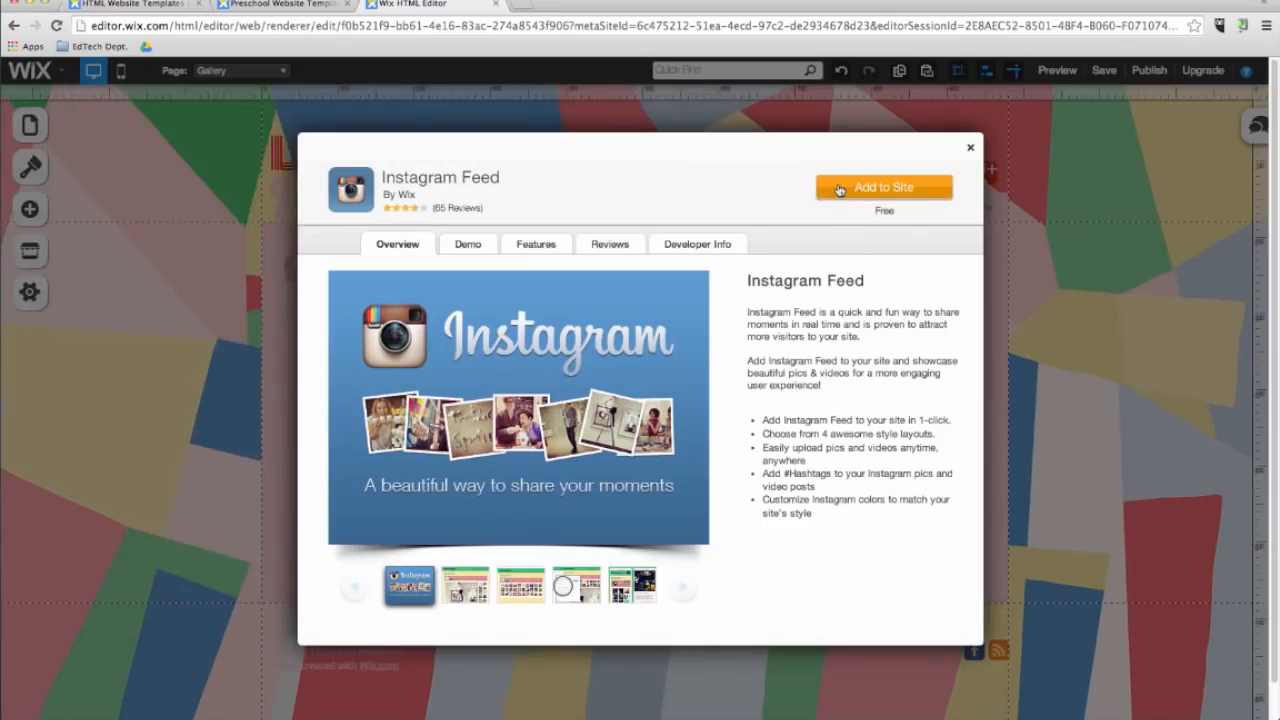
click(840, 190)
drag(866, 331, 348, 409)
Step: Link the Instagram Feed to the class Instagram account and widen it across the Gallery area
click(560, 468)
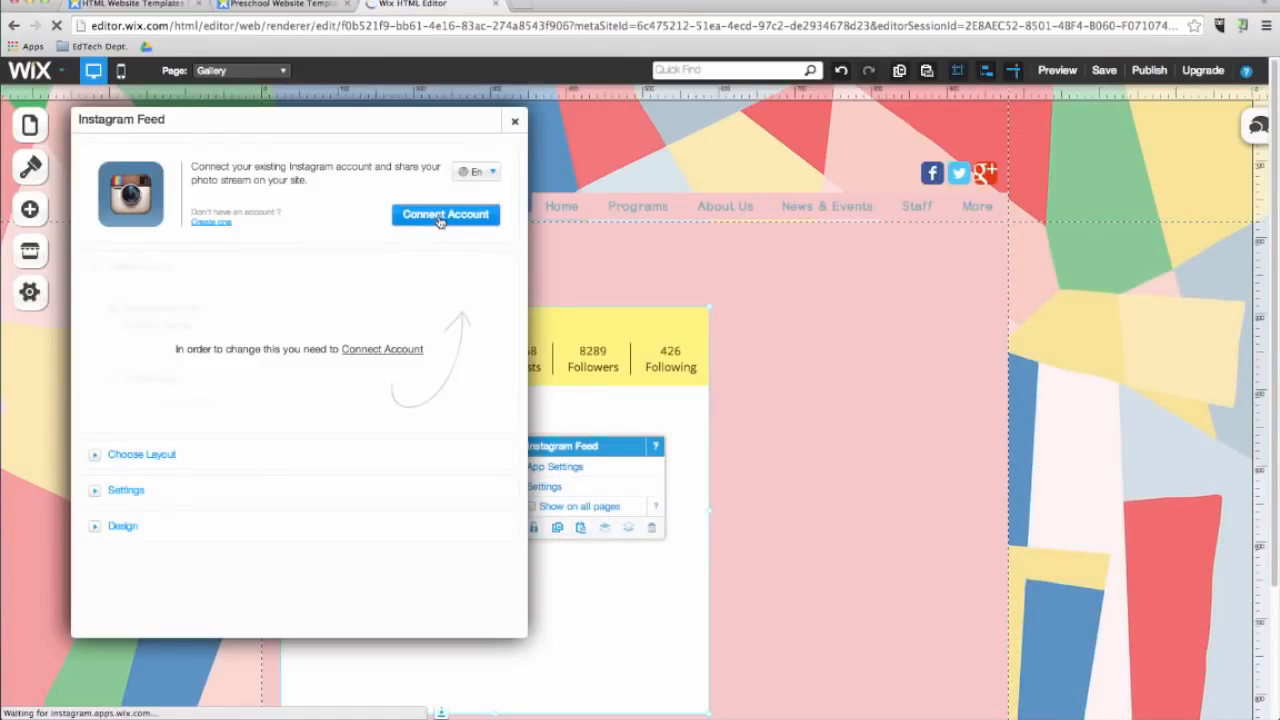
click(440, 216)
text(davdlee)
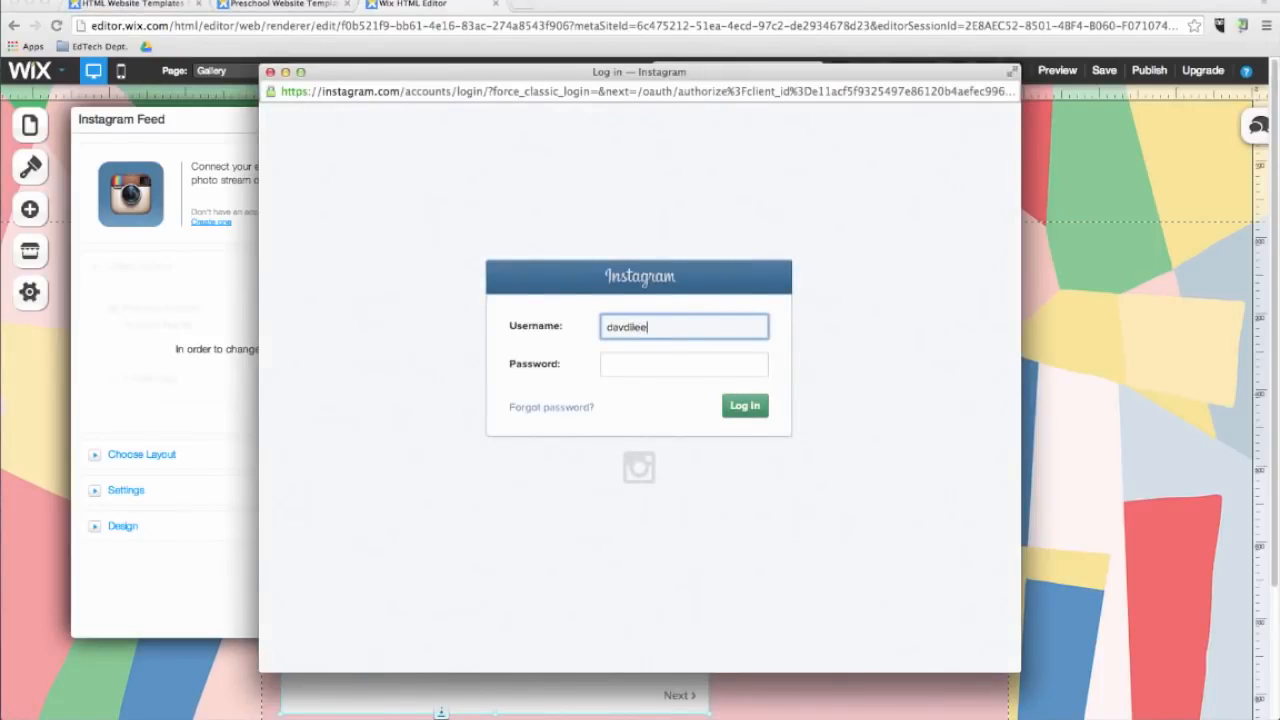
text(idleeedtech)
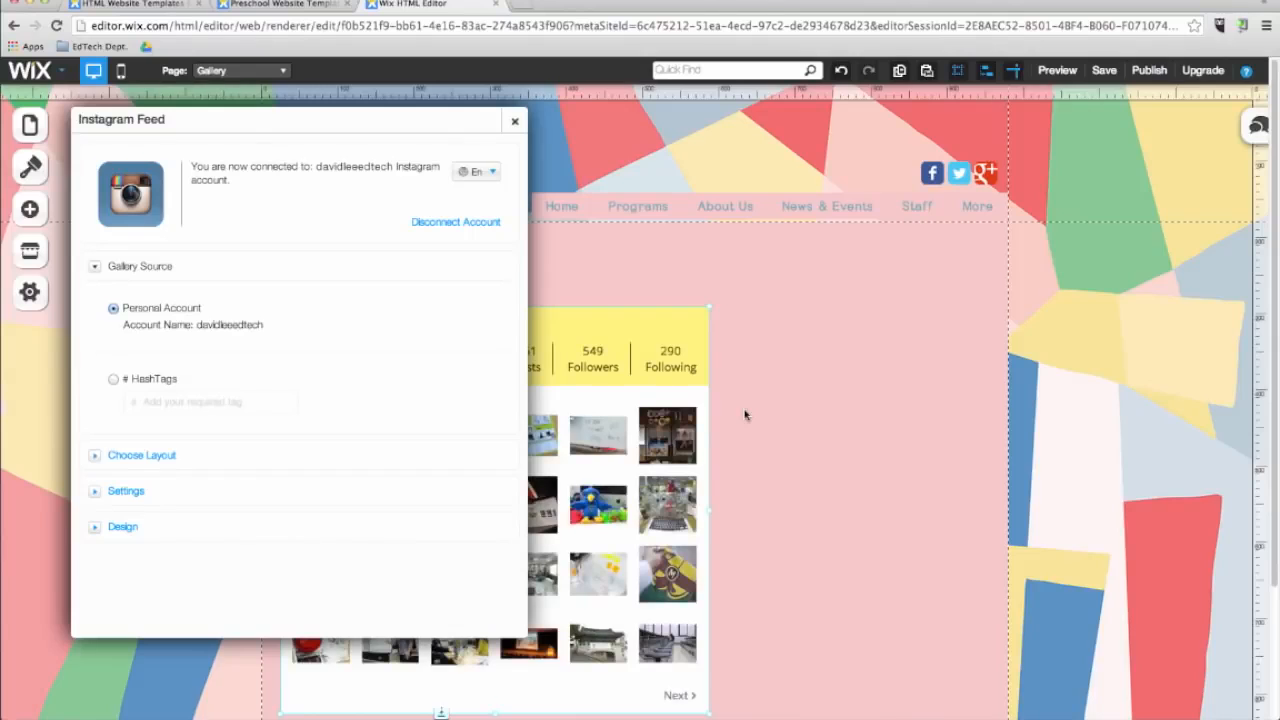
click(516, 125)
drag(708, 512, 985, 515)
scroll(1008, 482, down, 2)
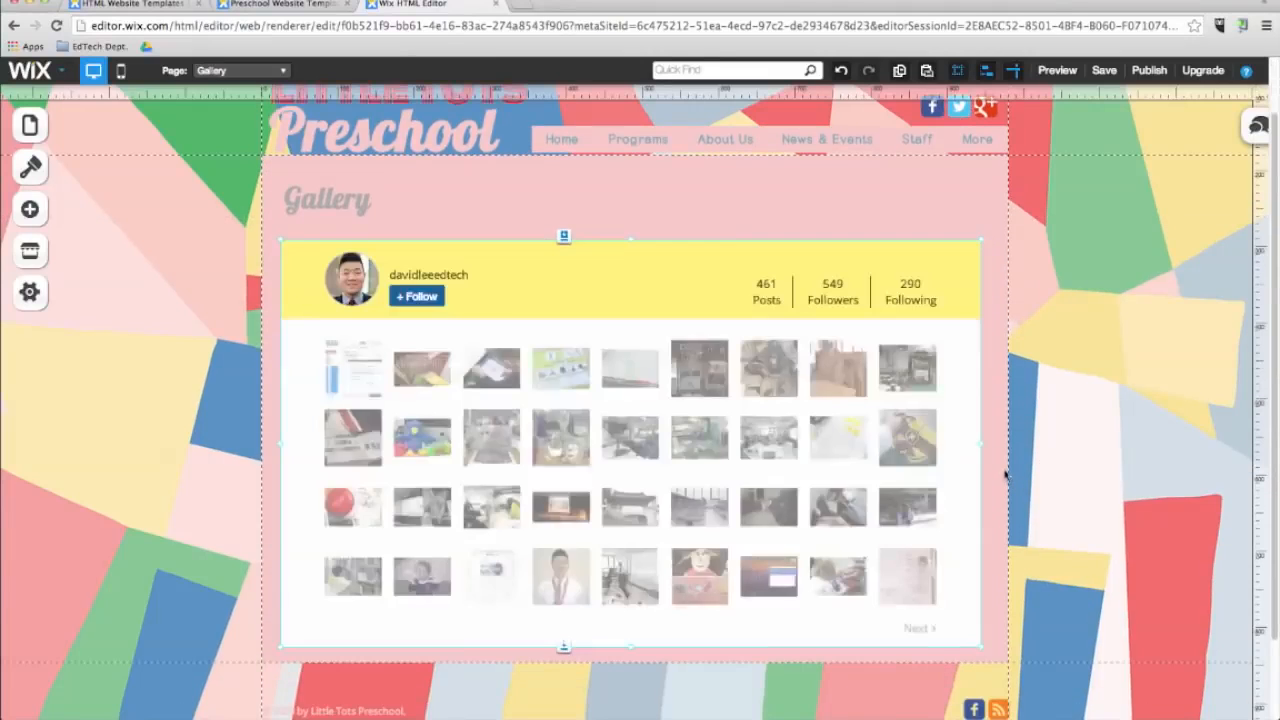
Step: Preview the site, enlarge and close an Instagram photo, then switch to the Contact page
click(1057, 70)
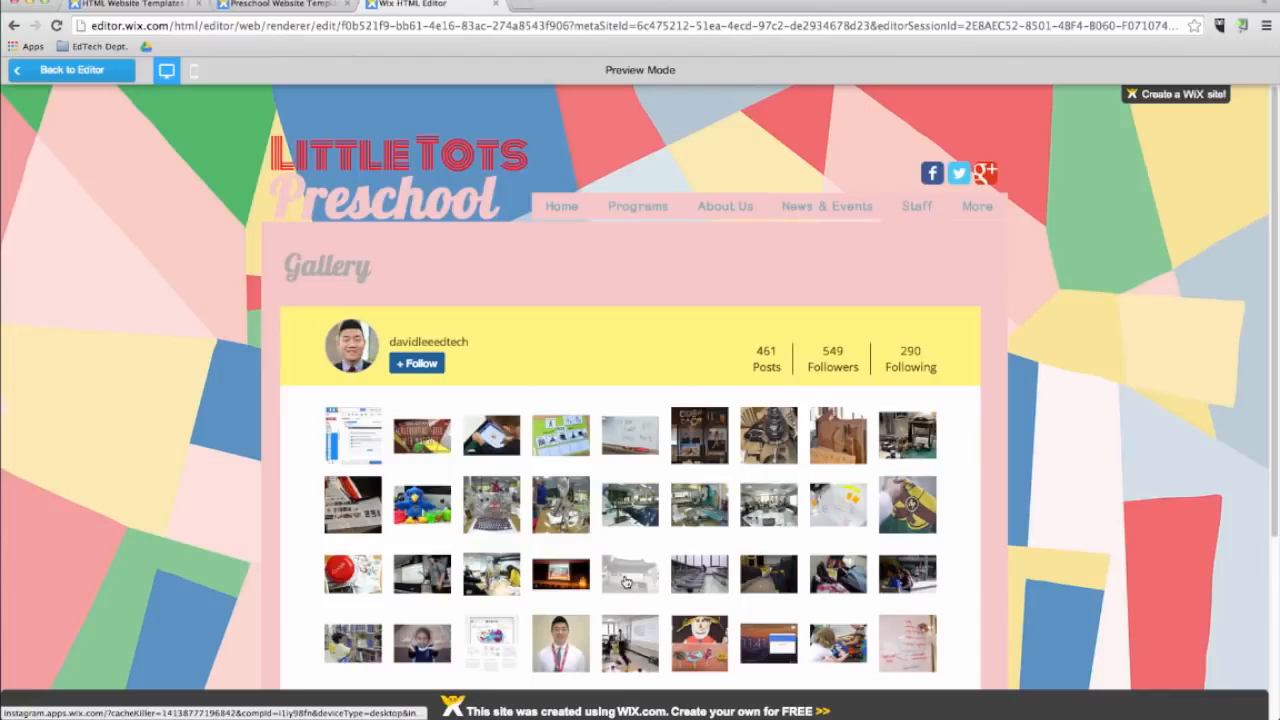
click(622, 643)
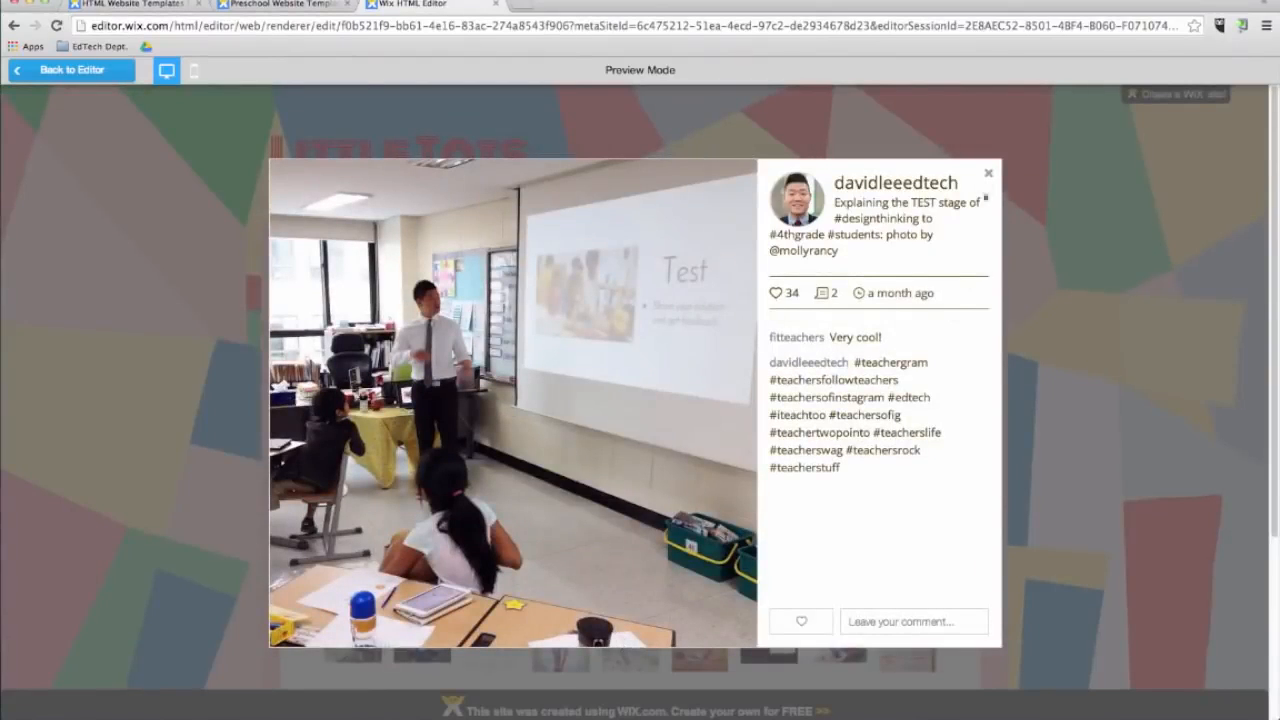
click(988, 173)
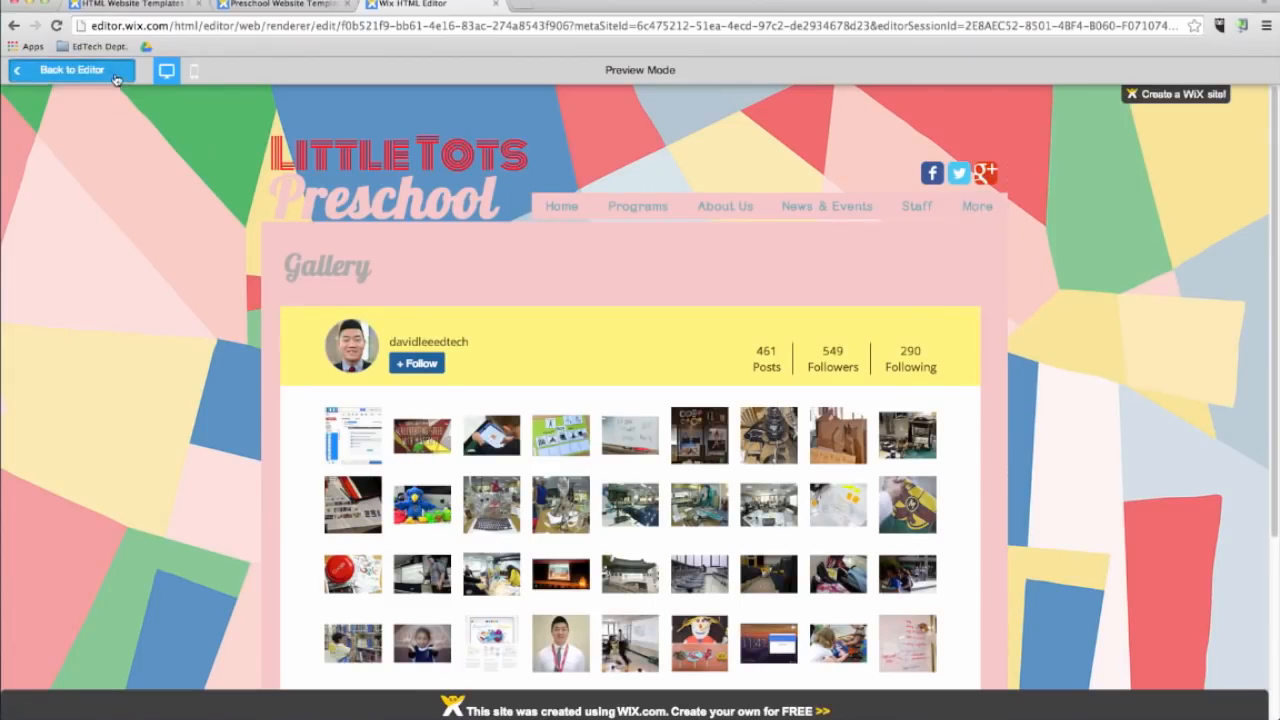
click(72, 70)
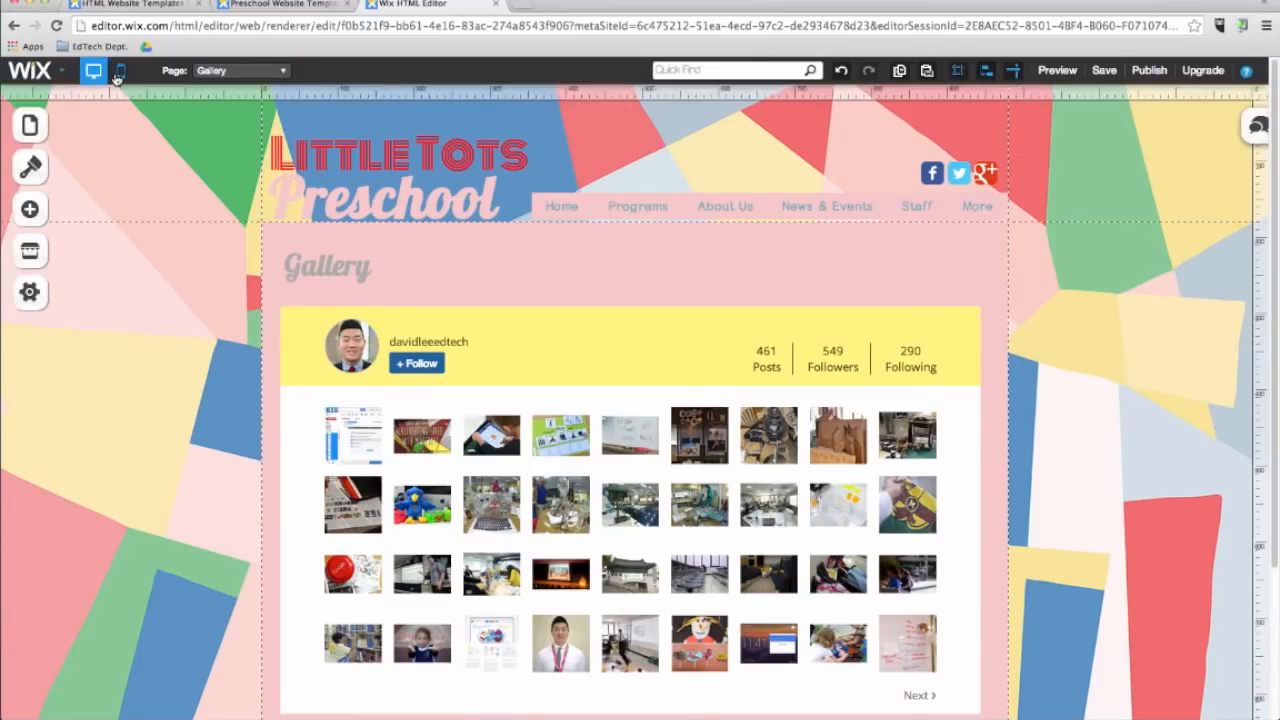
click(220, 71)
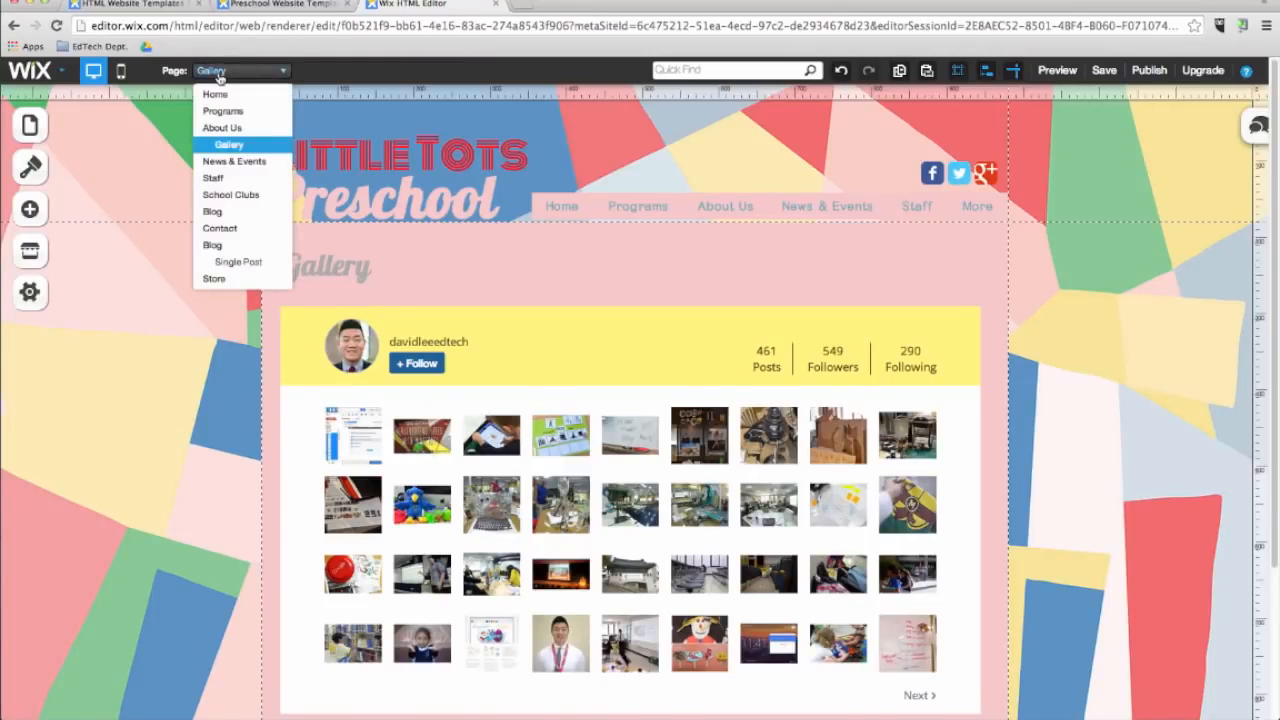
click(220, 229)
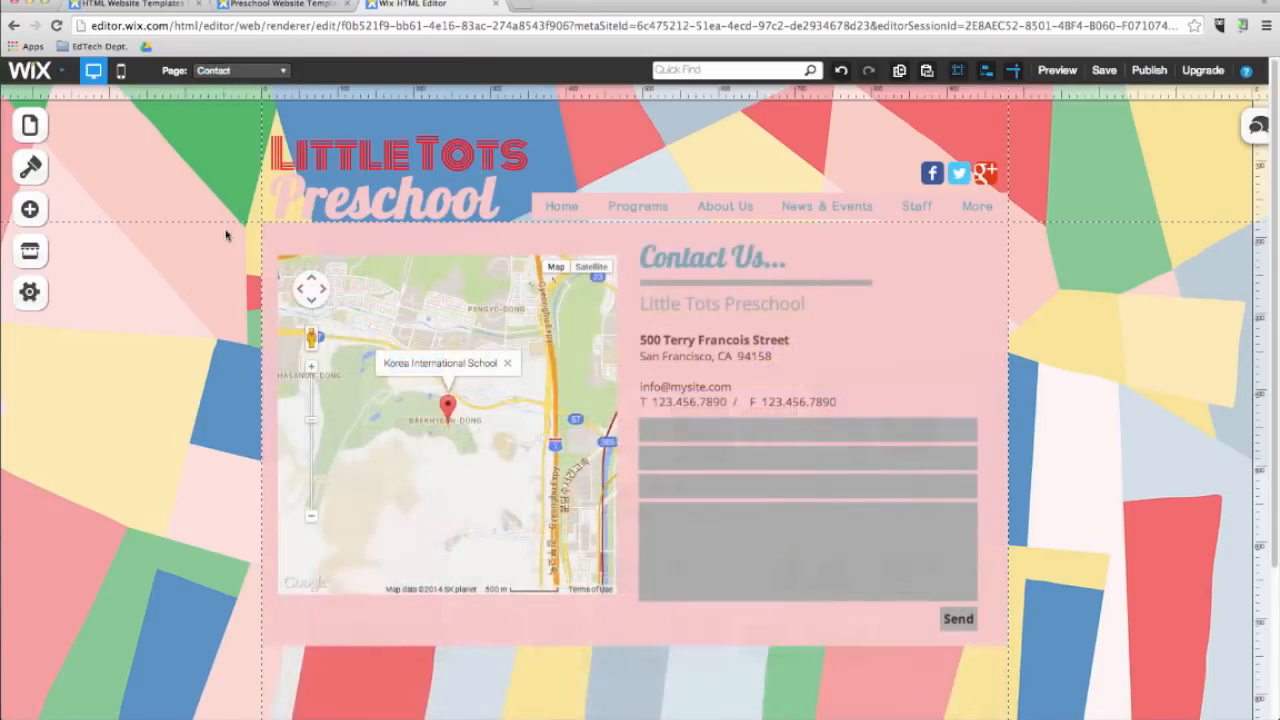
Step: Add the Google Event Calendar from the popular apps to the Contact page
click(30, 254)
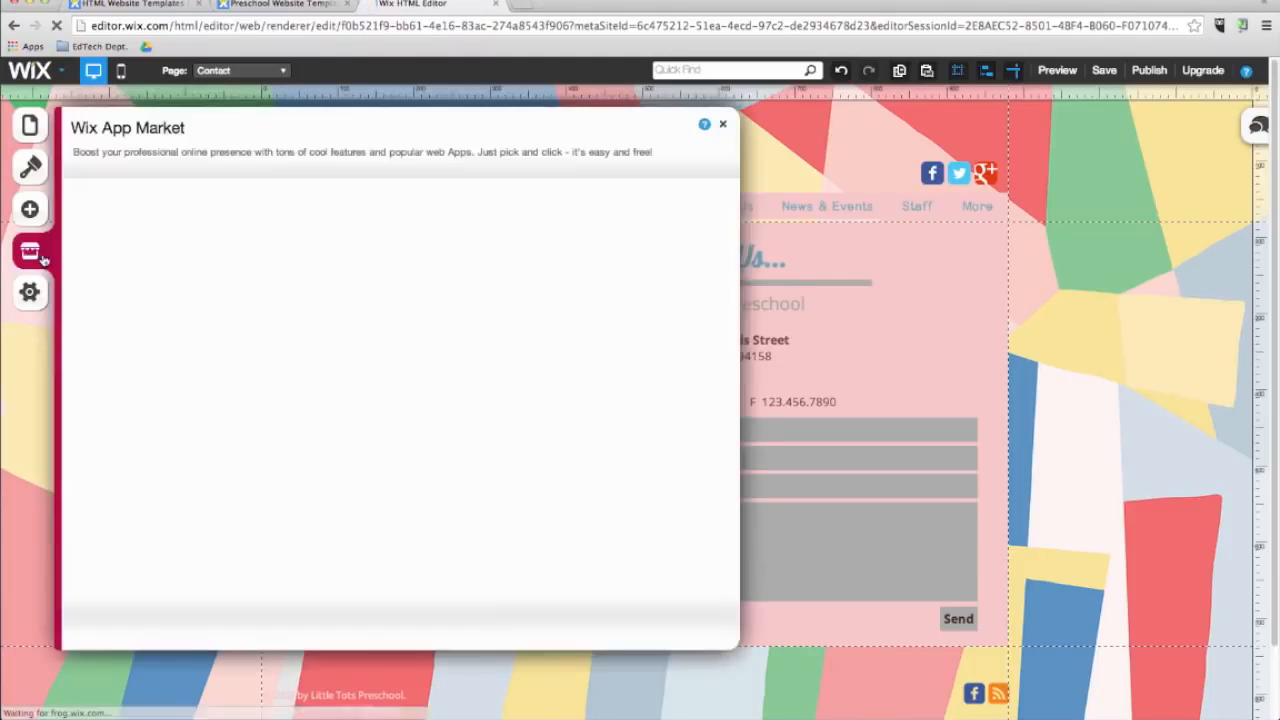
click(112, 276)
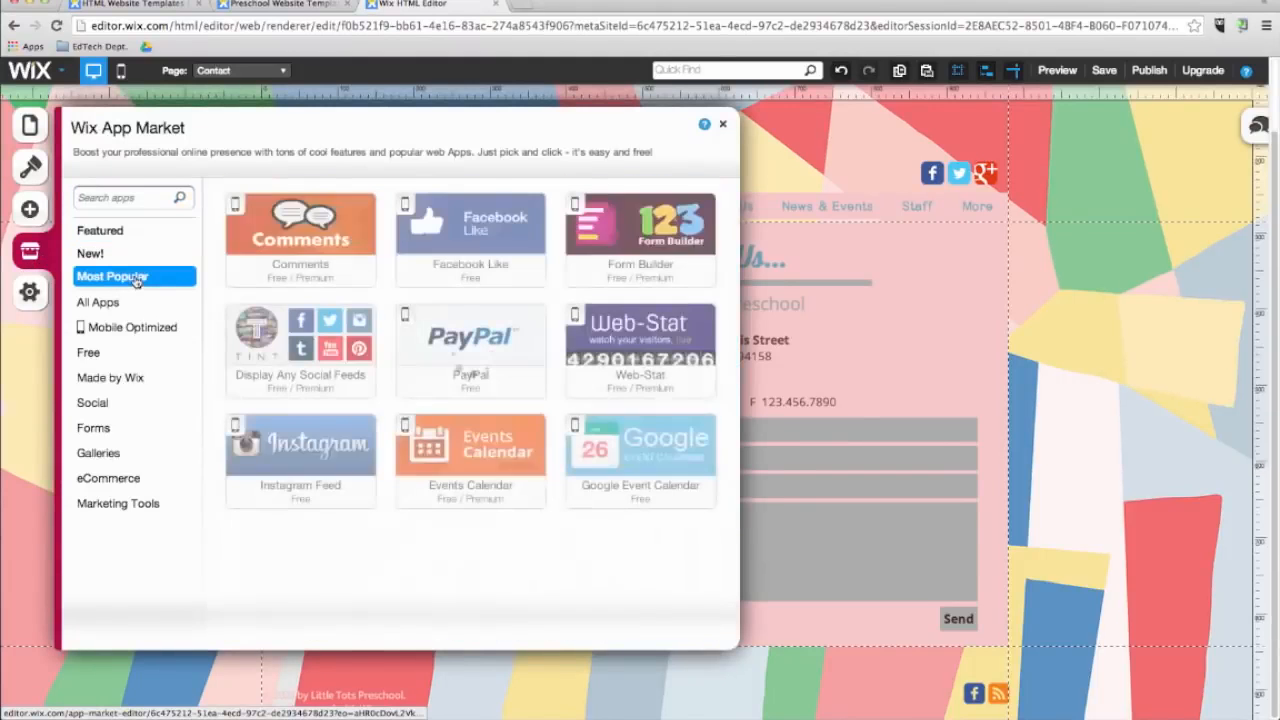
click(625, 445)
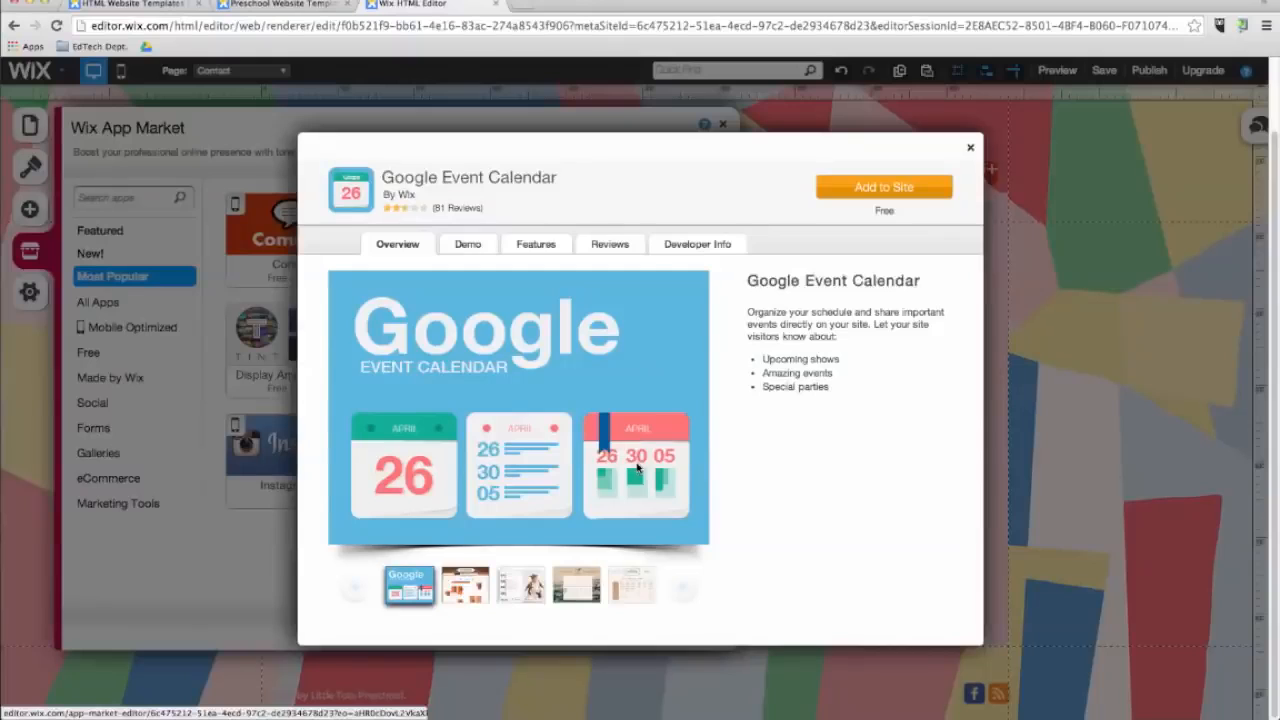
click(857, 190)
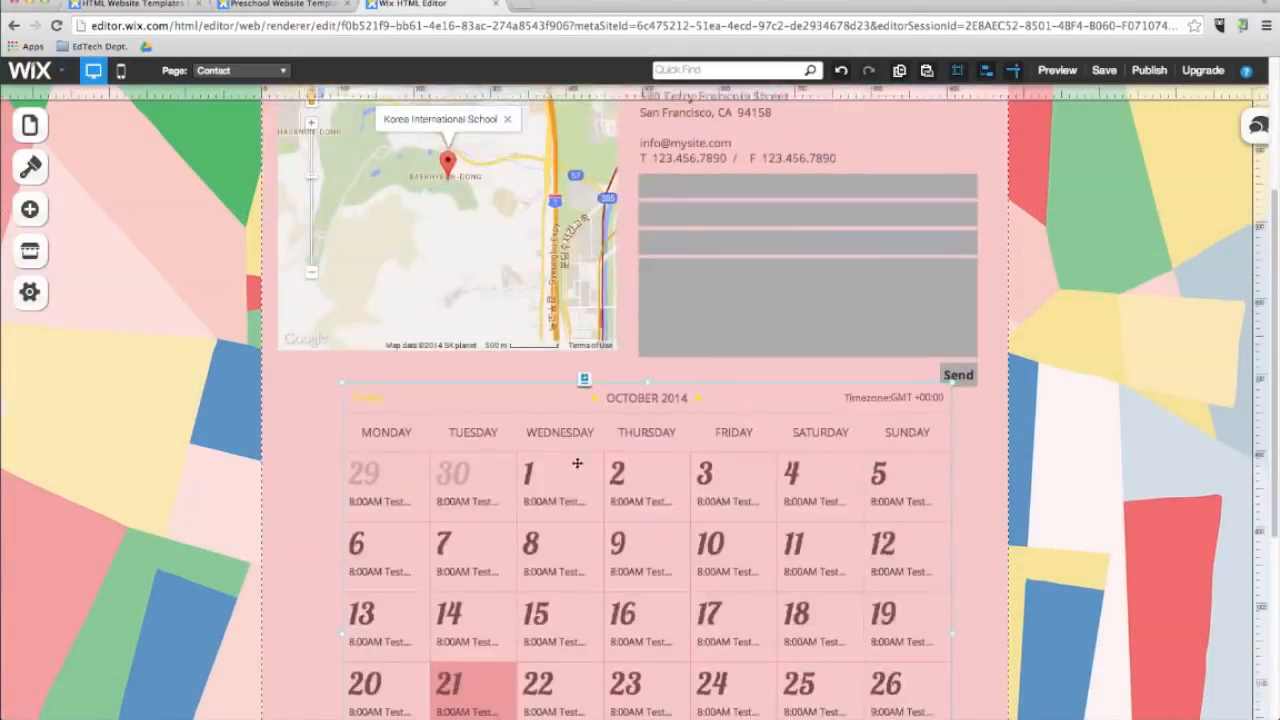
drag(577, 463, 550, 510)
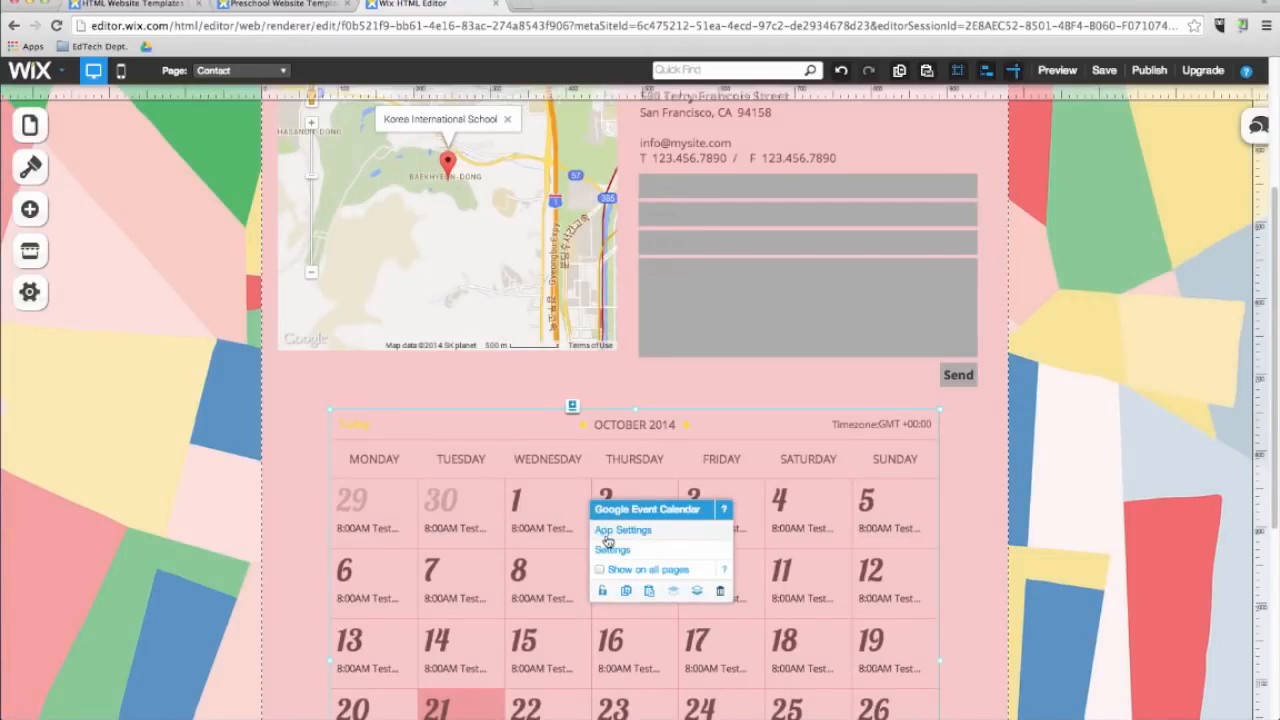
Step: Link the calendar to the school Google account and display the teacher's own calendar
click(622, 530)
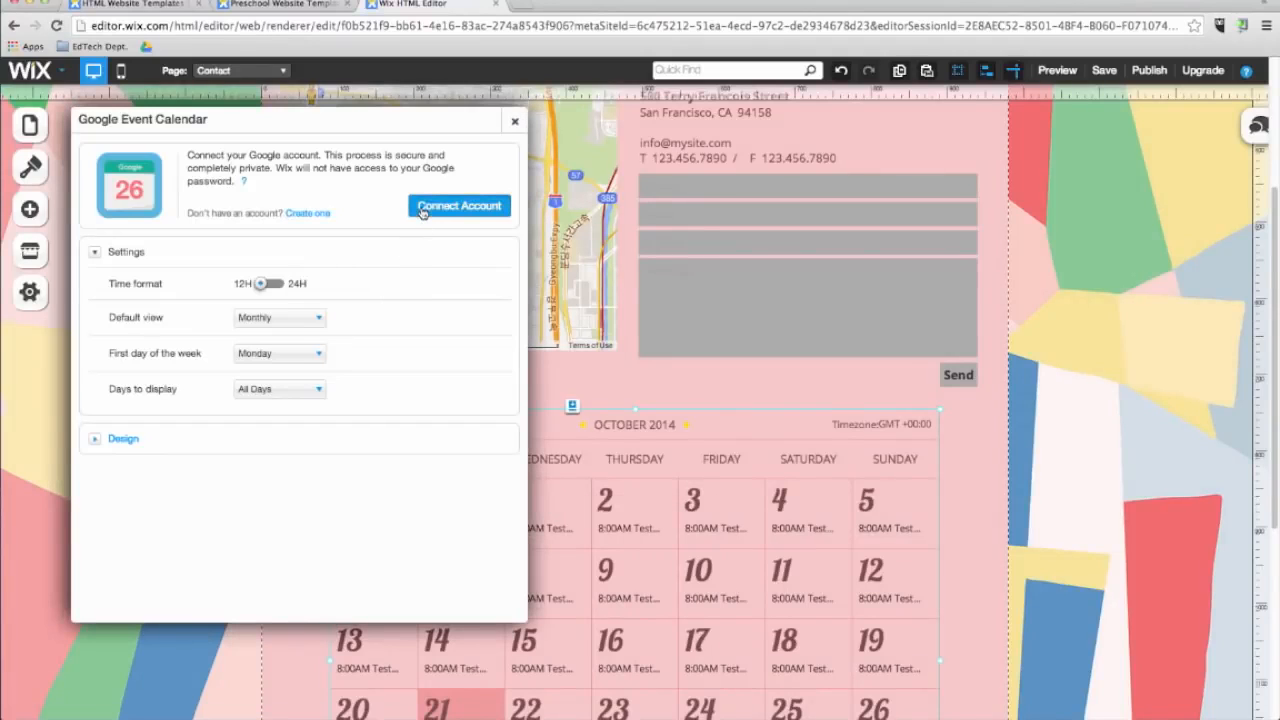
click(422, 210)
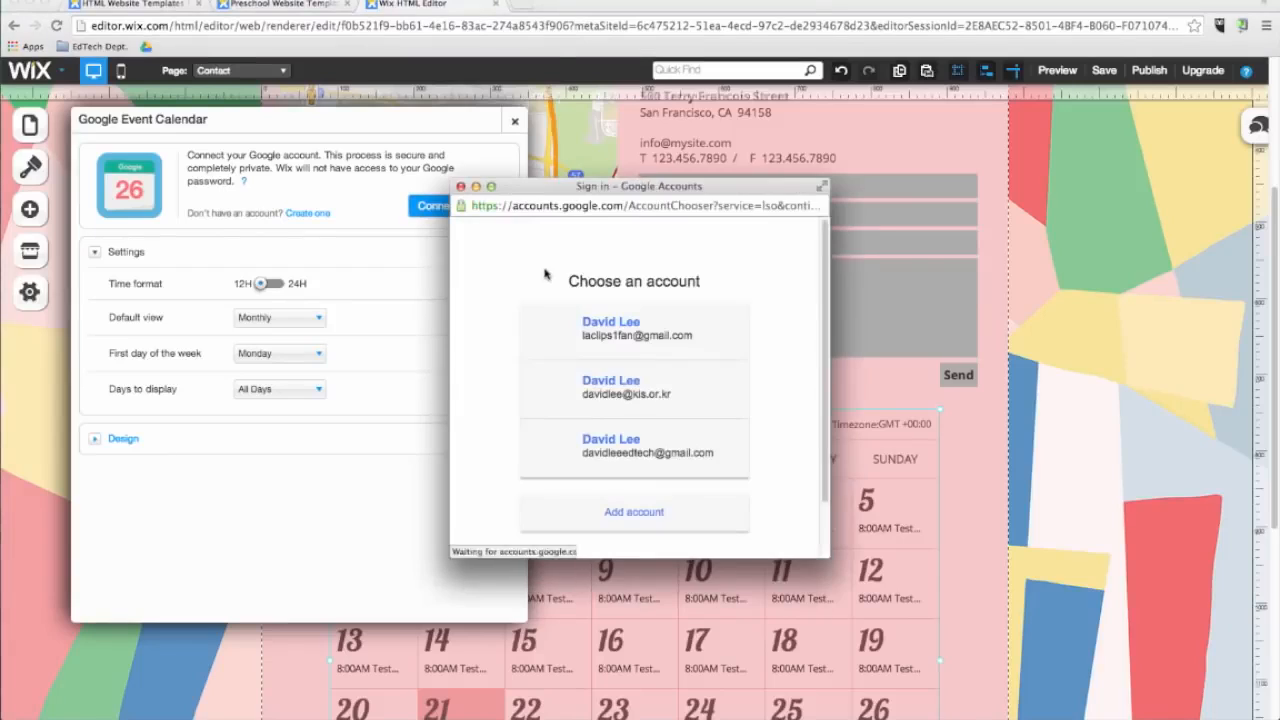
click(621, 388)
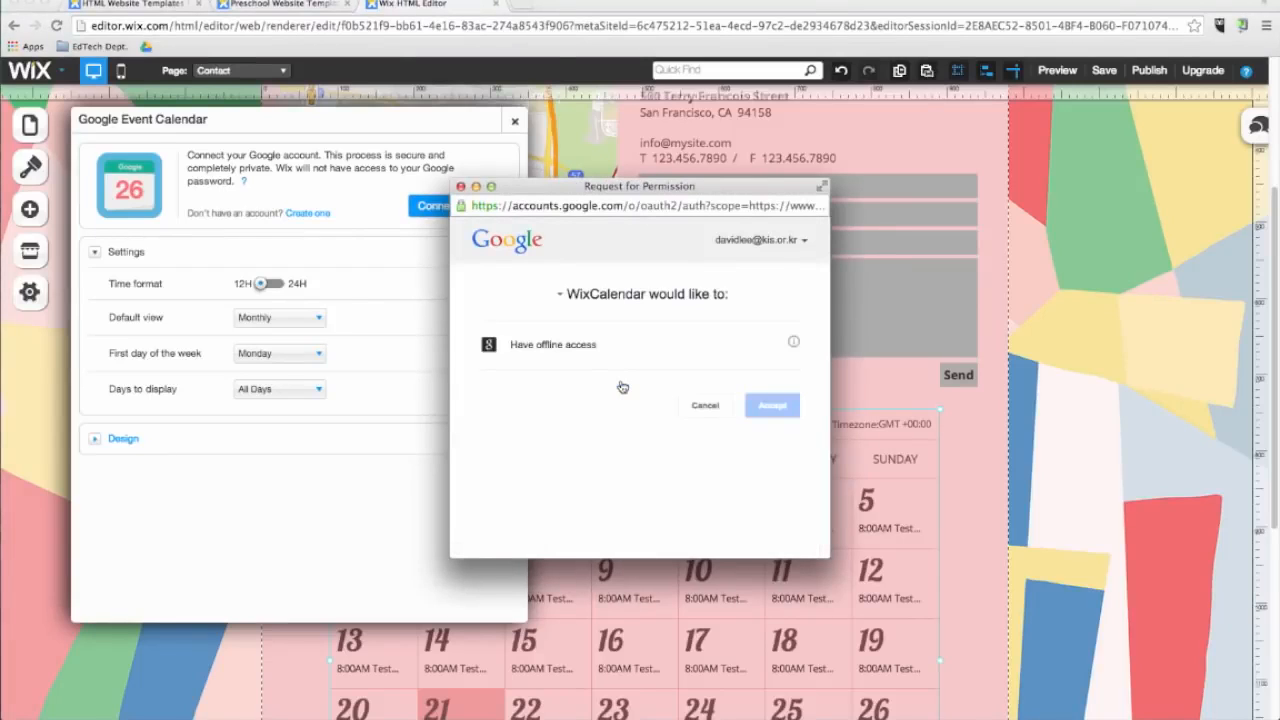
click(790, 412)
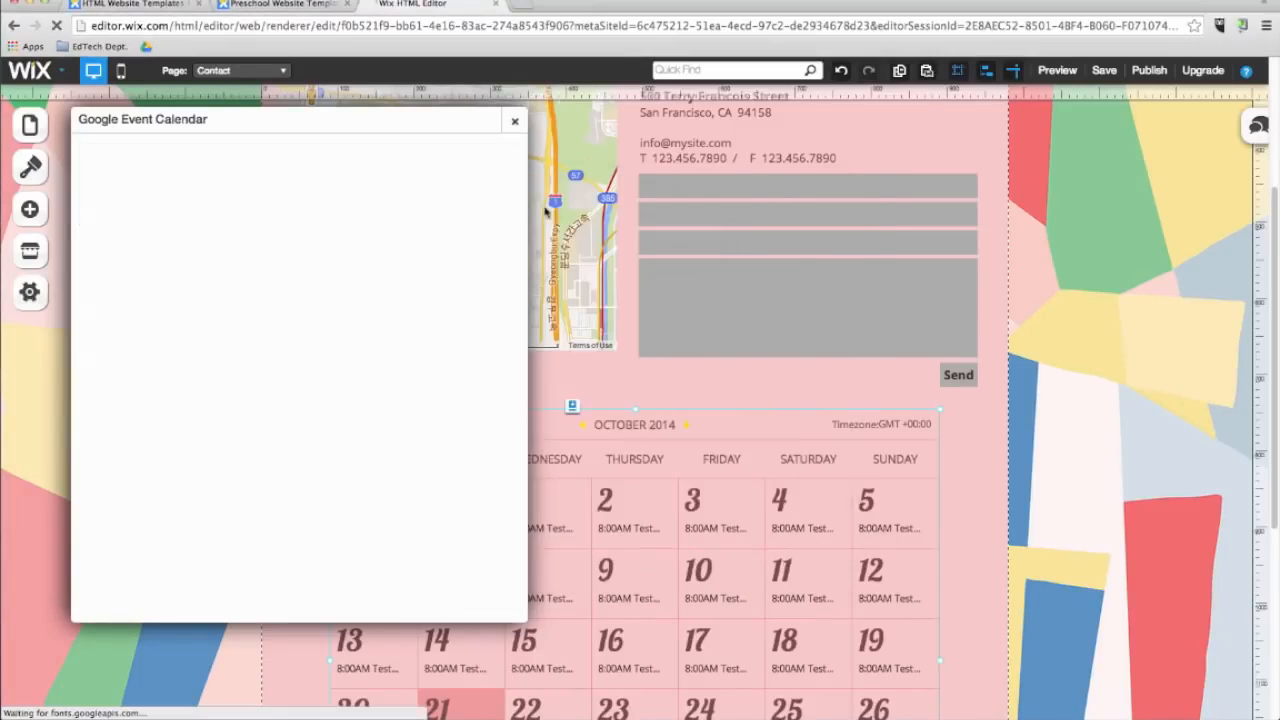
click(447, 194)
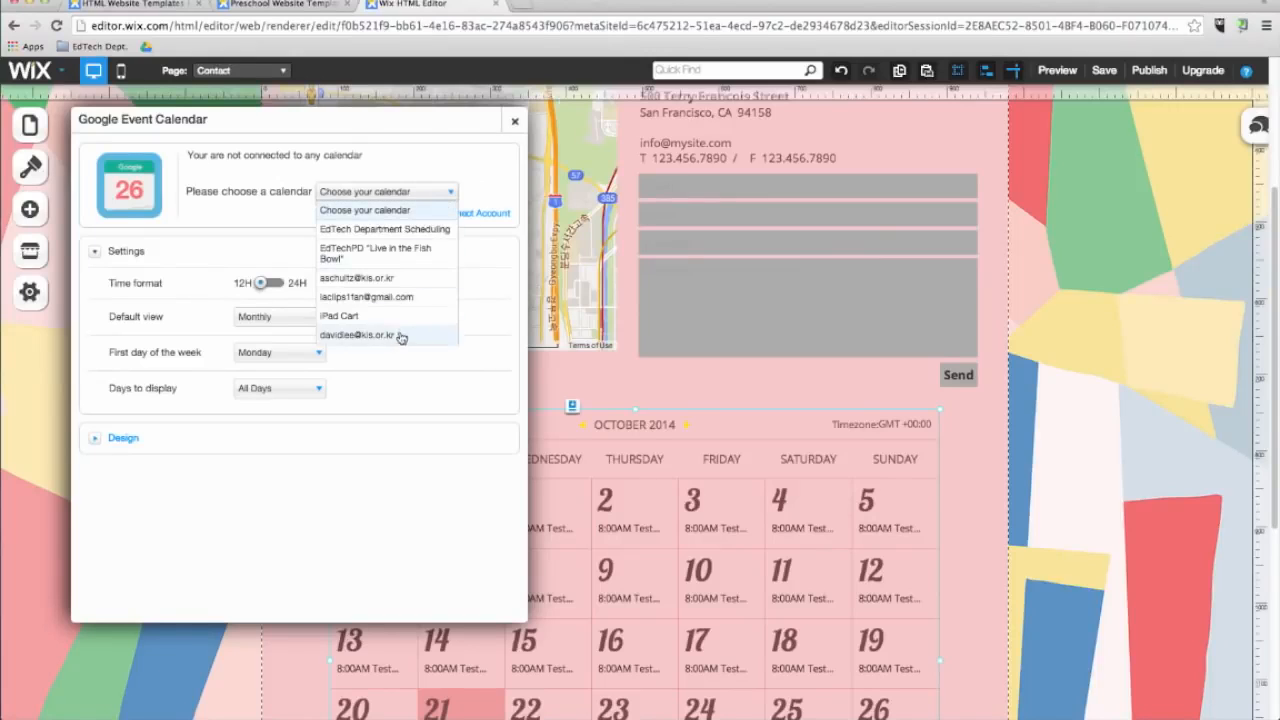
click(403, 335)
click(511, 122)
scroll(600, 571, down, 4)
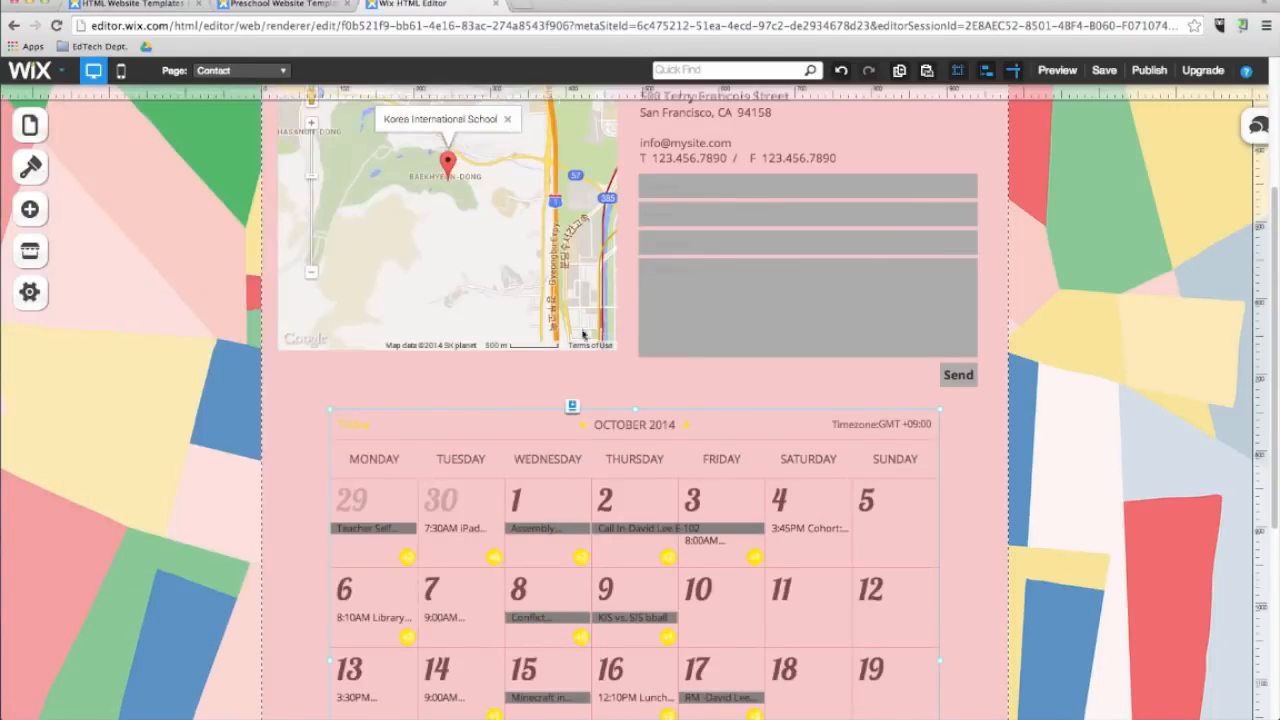
scroll(600, 571, down, 1)
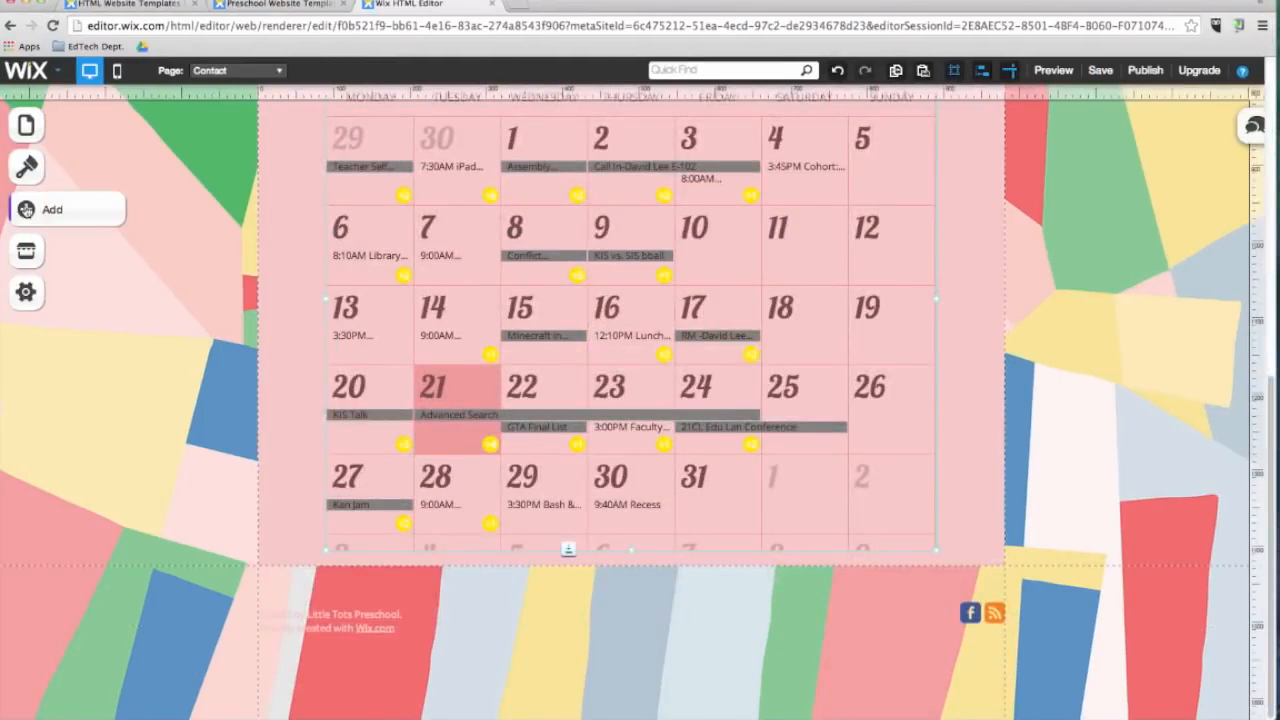
Step: Search the App Market for 'chat' and add Intelligent Live Chat to the site
click(30, 209)
click(30, 254)
text(chat)
click(177, 198)
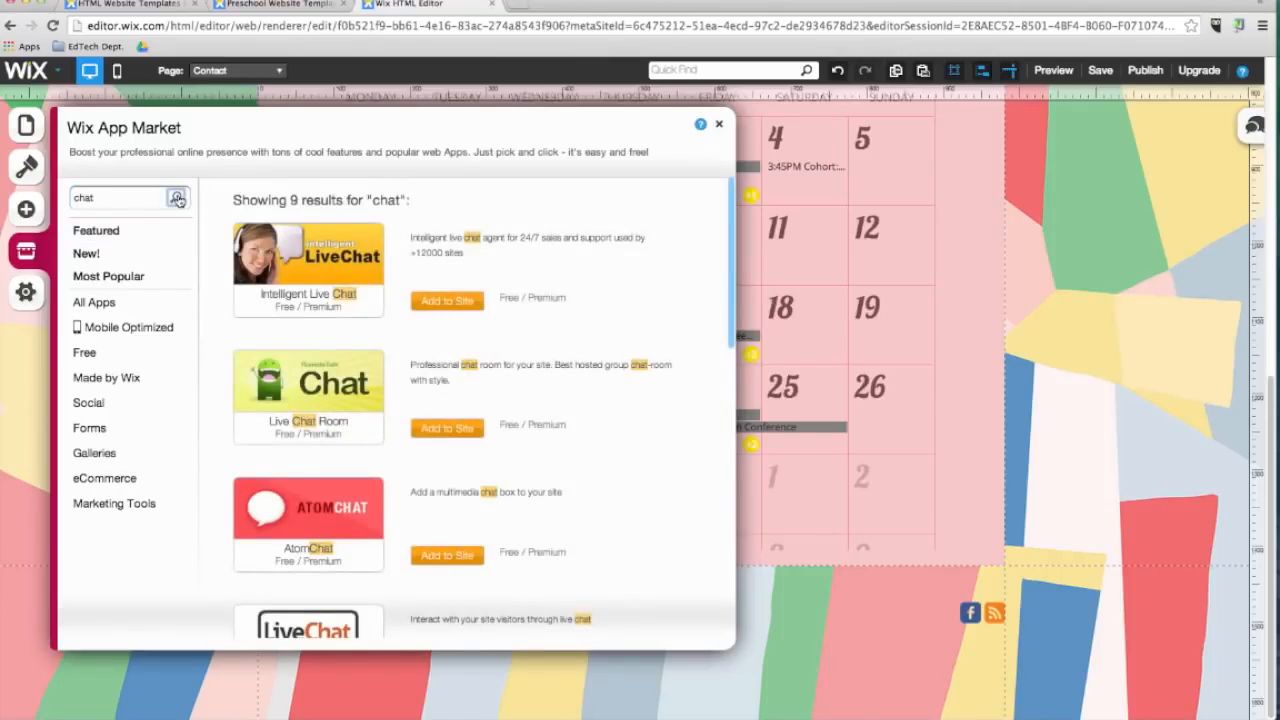
click(450, 300)
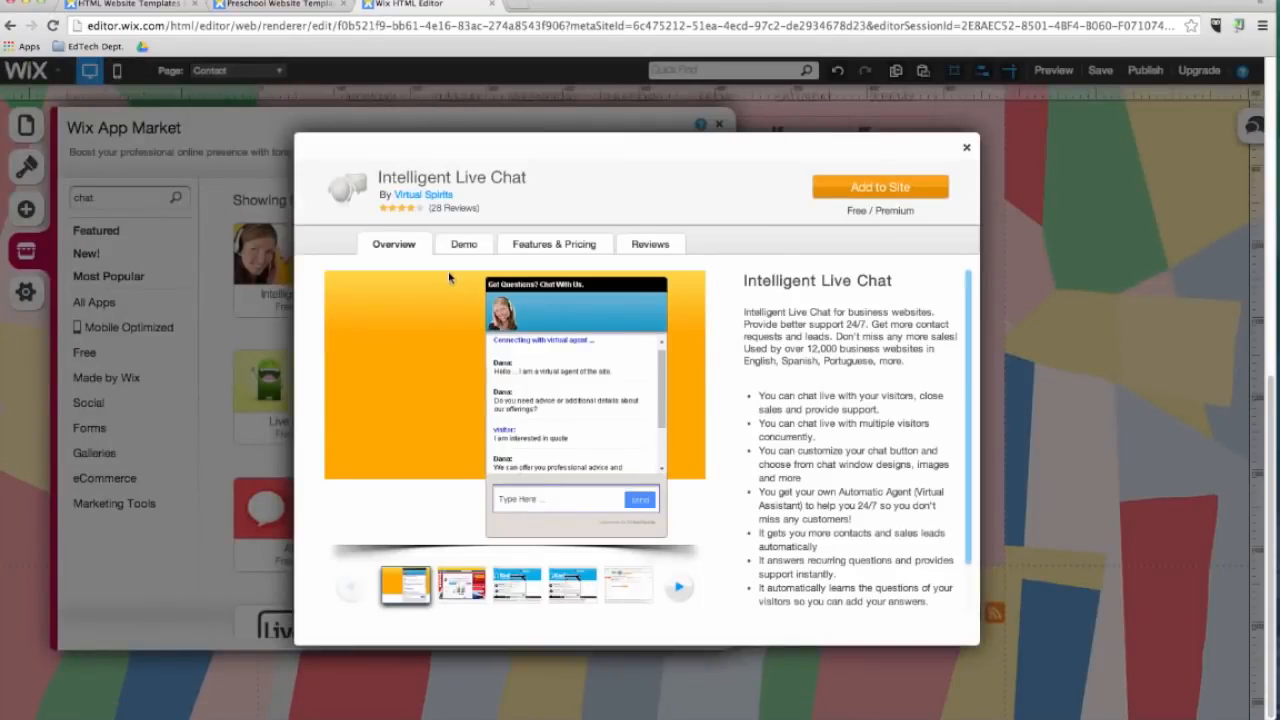
click(880, 187)
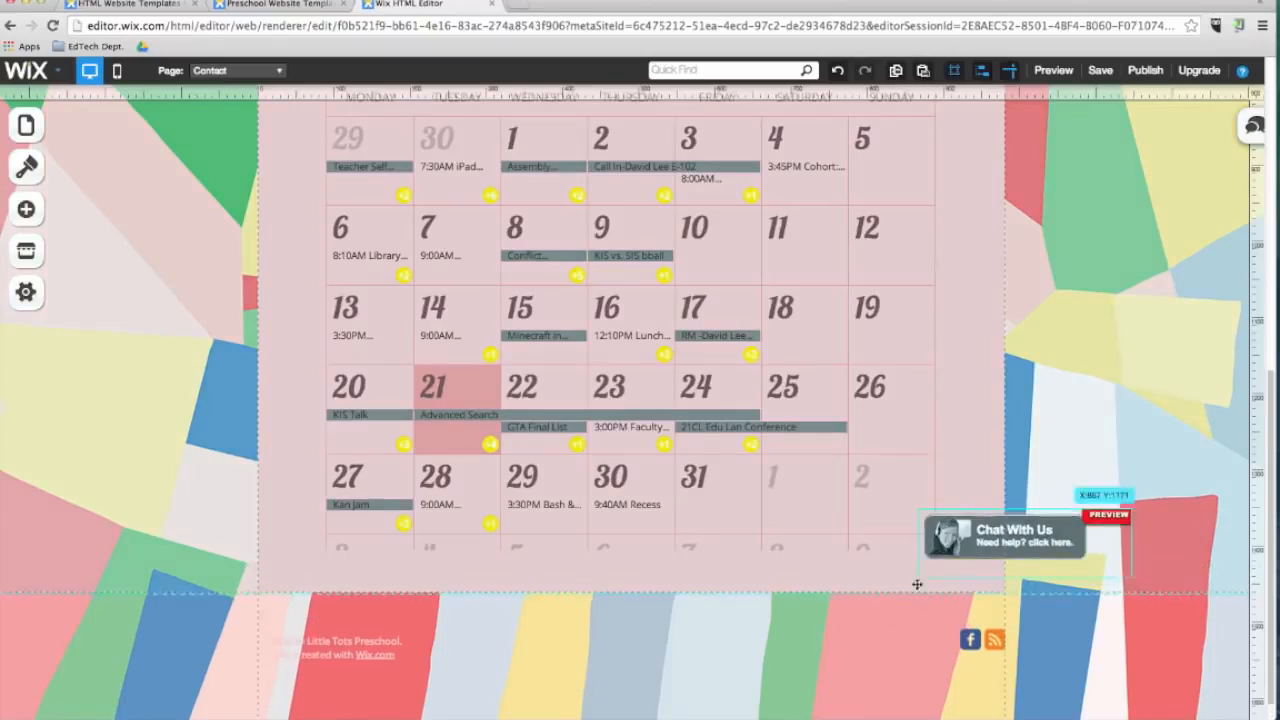
Step: Place the Chat With Us button beside the Contact Us heading and shrink its box
drag(880, 627, 912, 258)
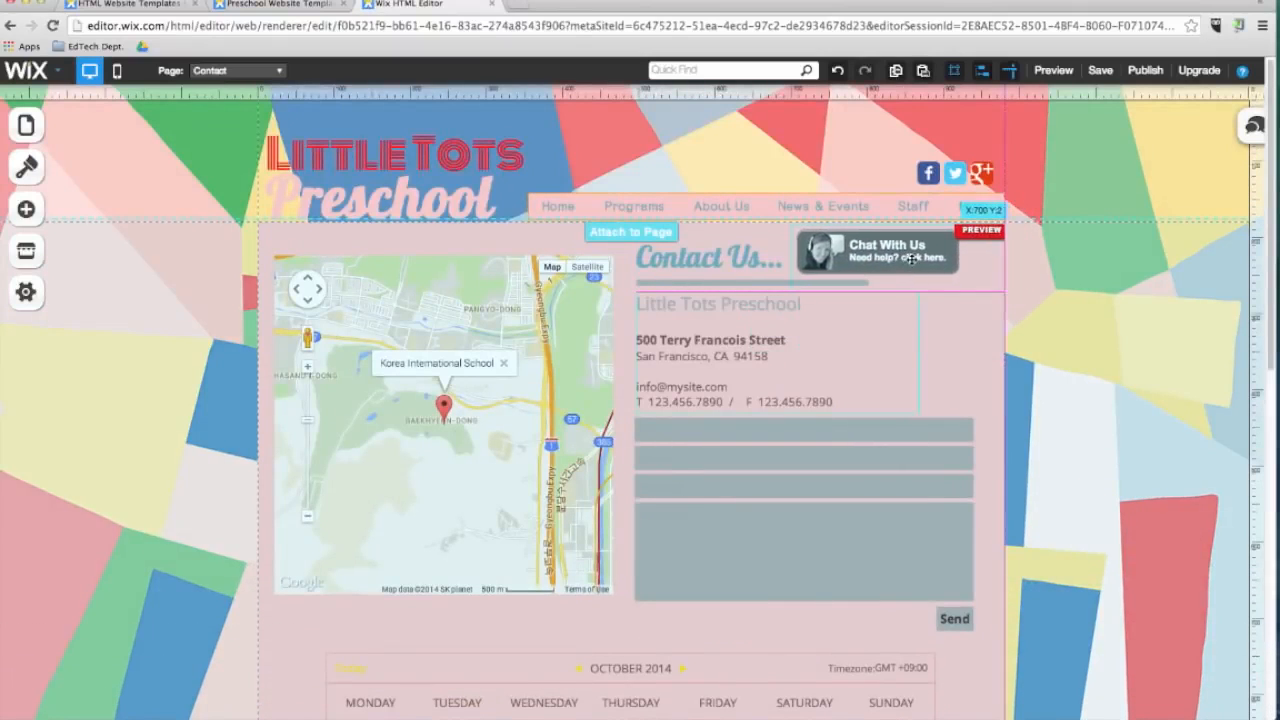
drag(792, 291, 828, 273)
click(1007, 286)
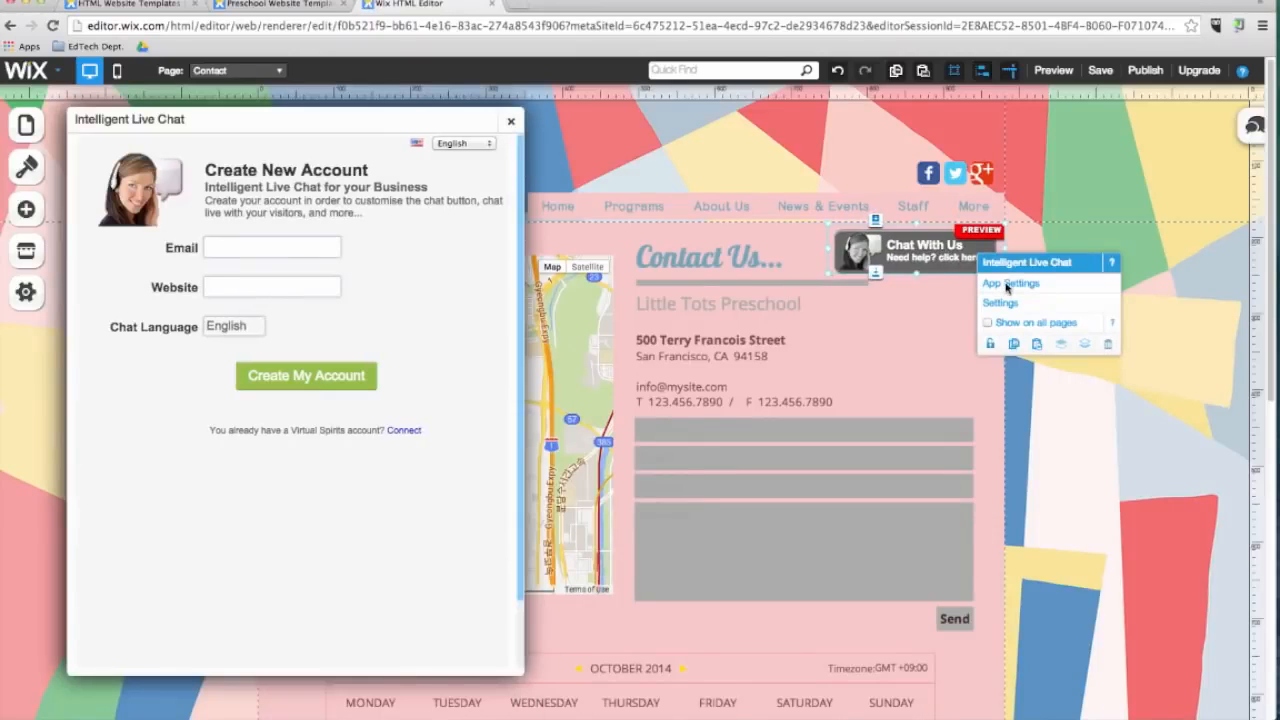
click(511, 121)
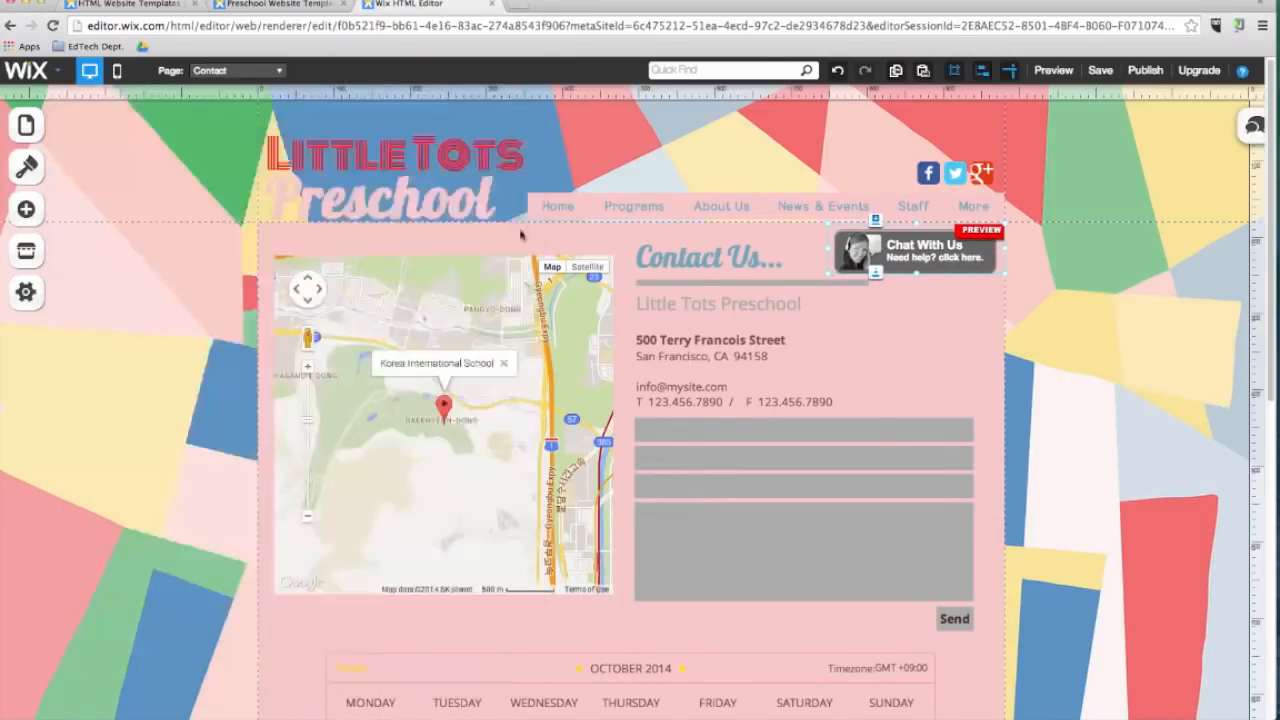
click(27, 294)
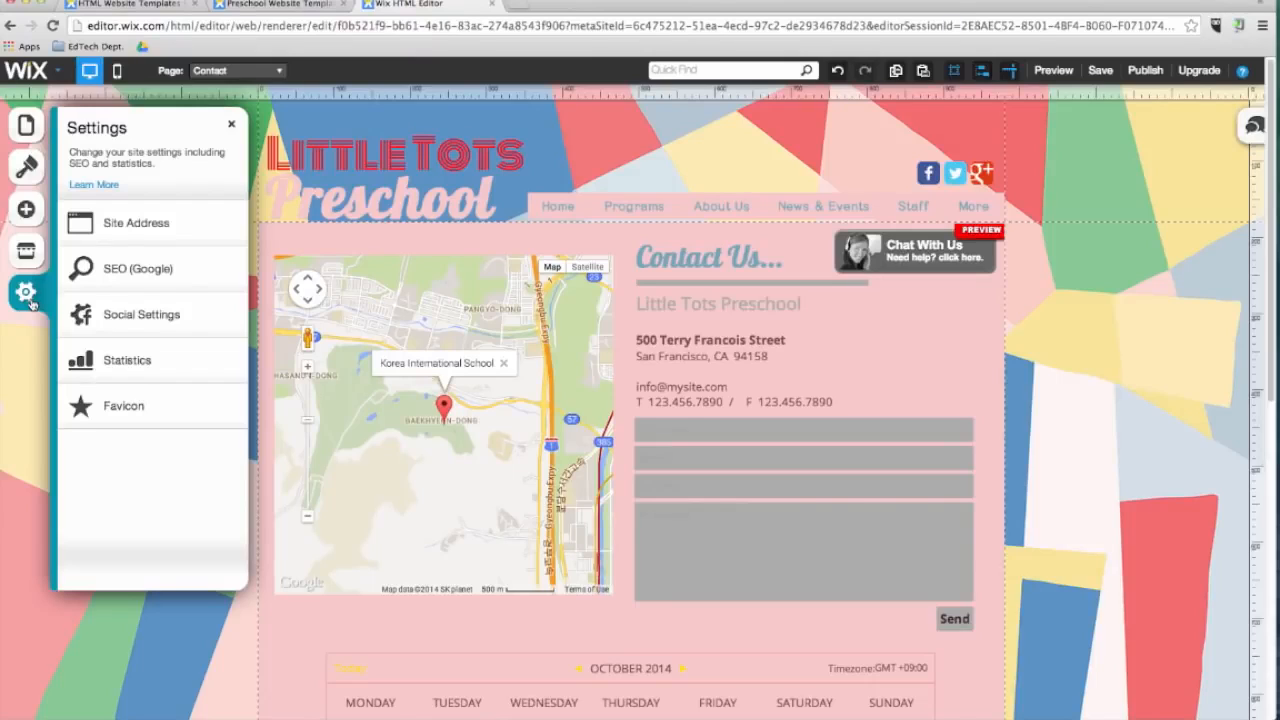
Step: Review the Site Address, SEO (Google), Social Settings, Statistics and Favicon settings, then close them
click(115, 236)
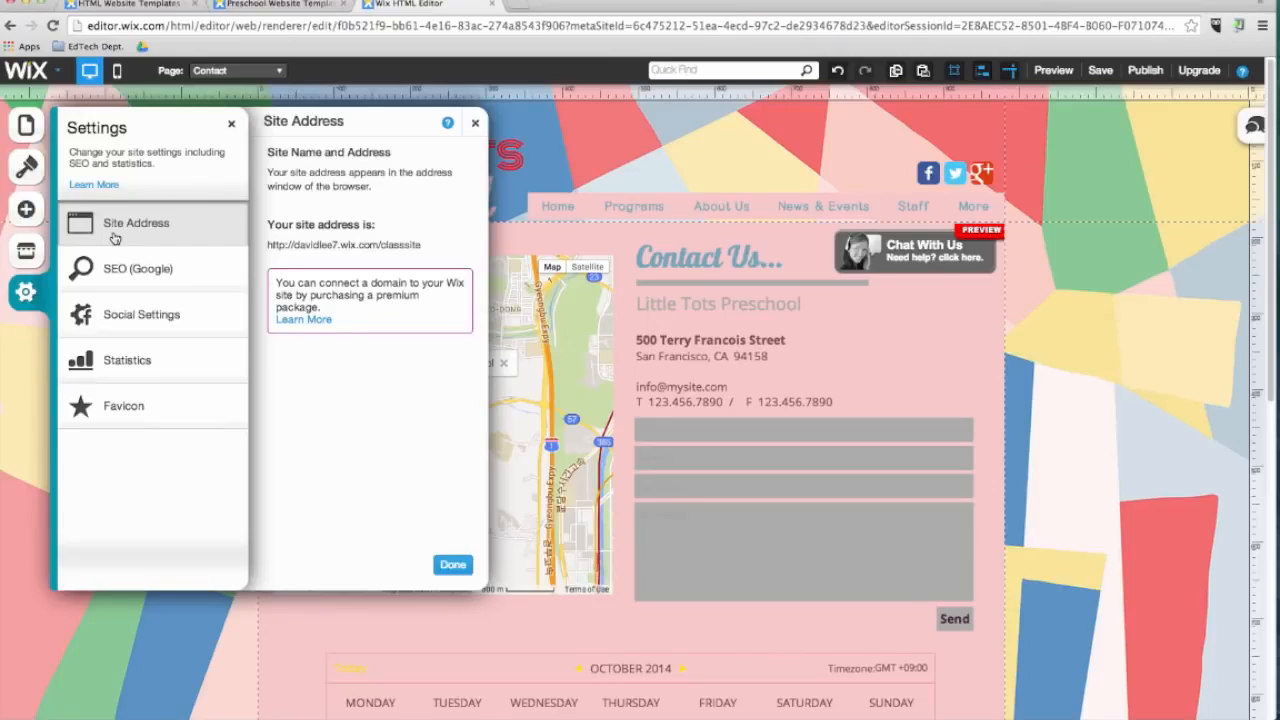
click(125, 281)
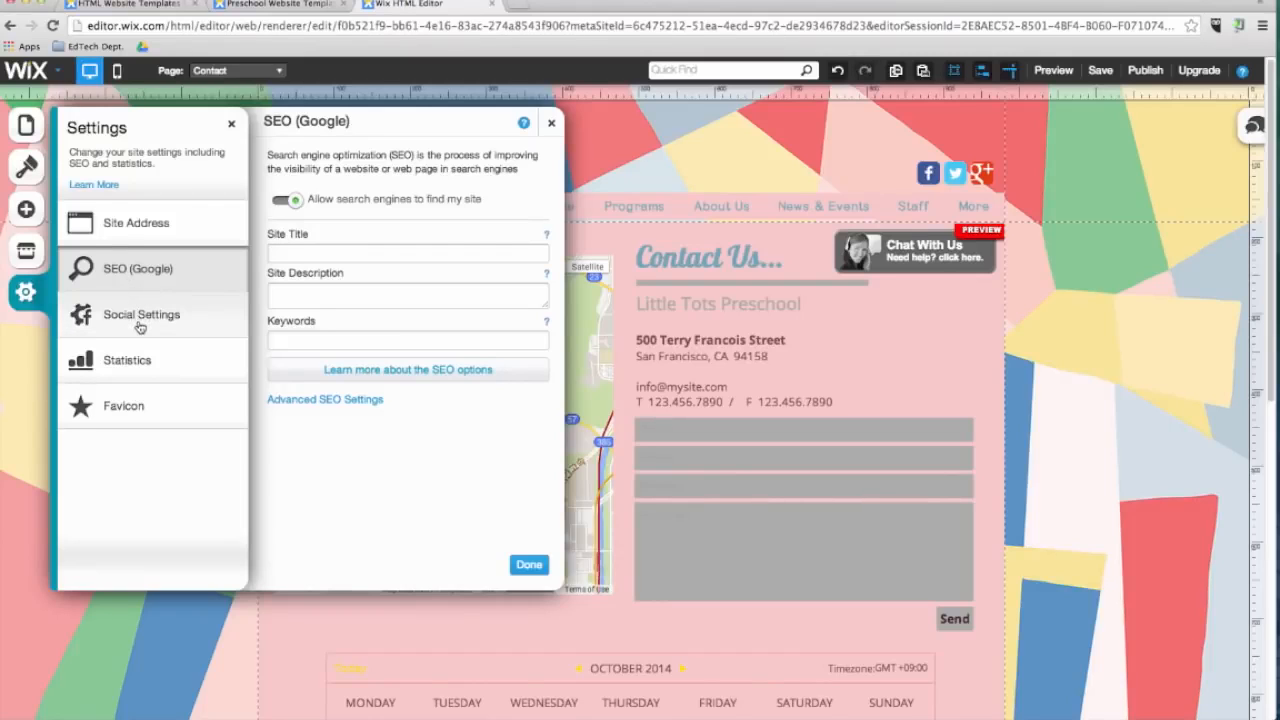
click(140, 316)
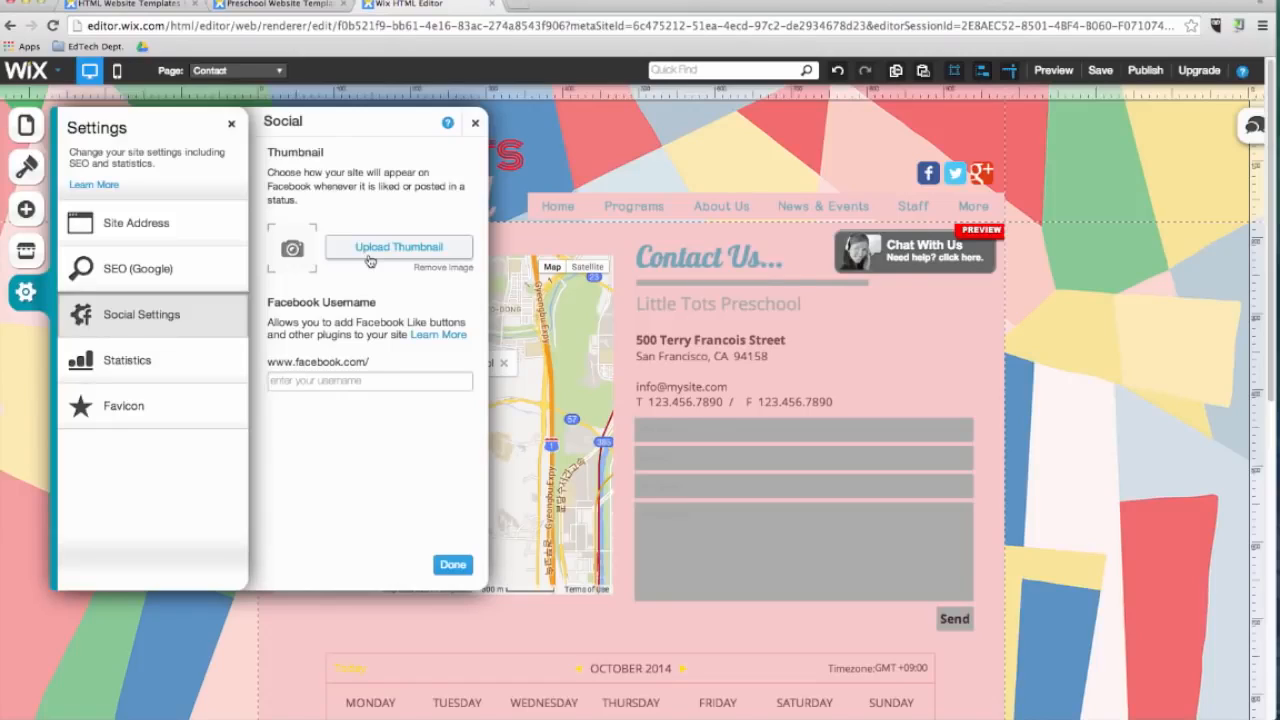
click(184, 368)
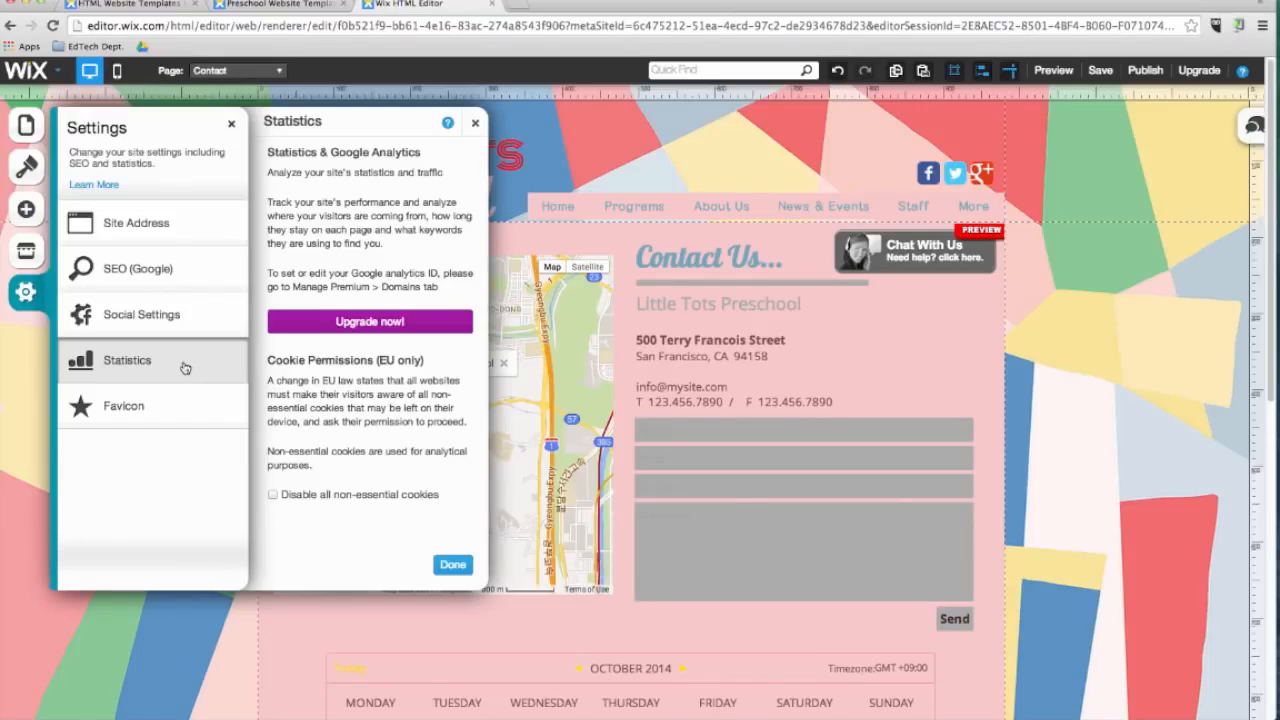
click(186, 414)
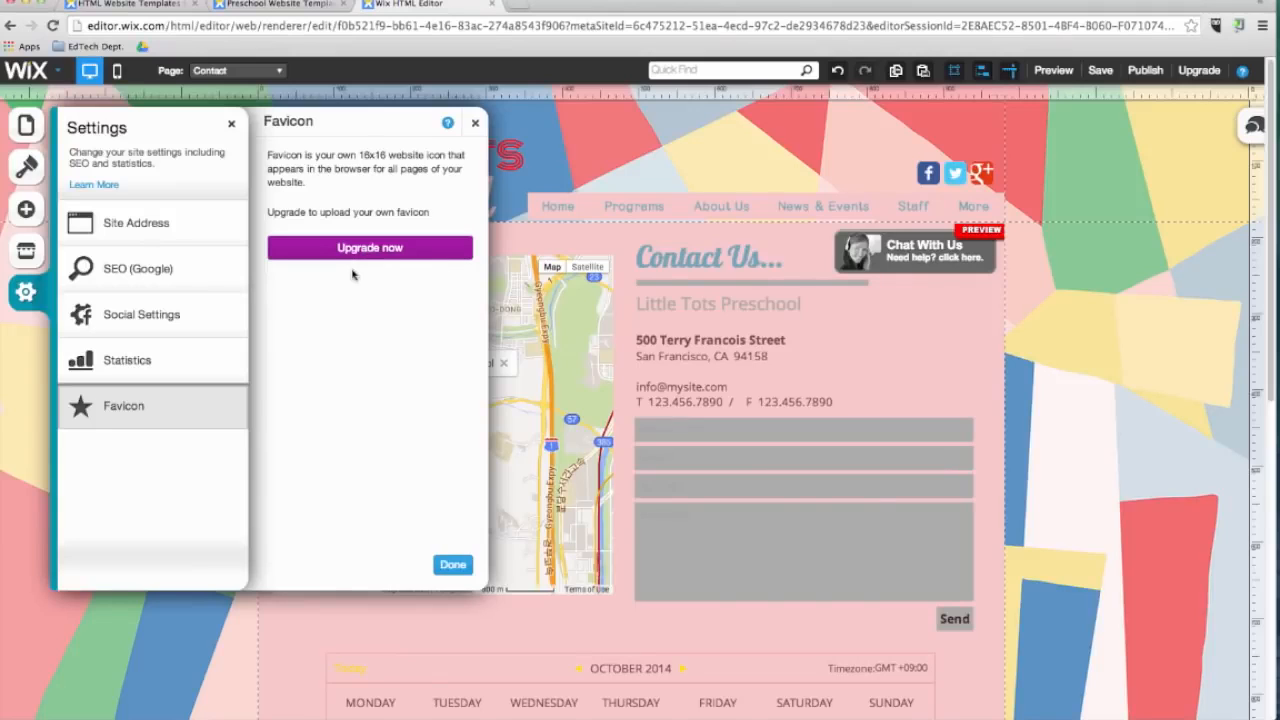
click(453, 564)
Step: Change the site title from Little Tots Preschool to Mr.Lee's ClassSite
double_click(392, 136)
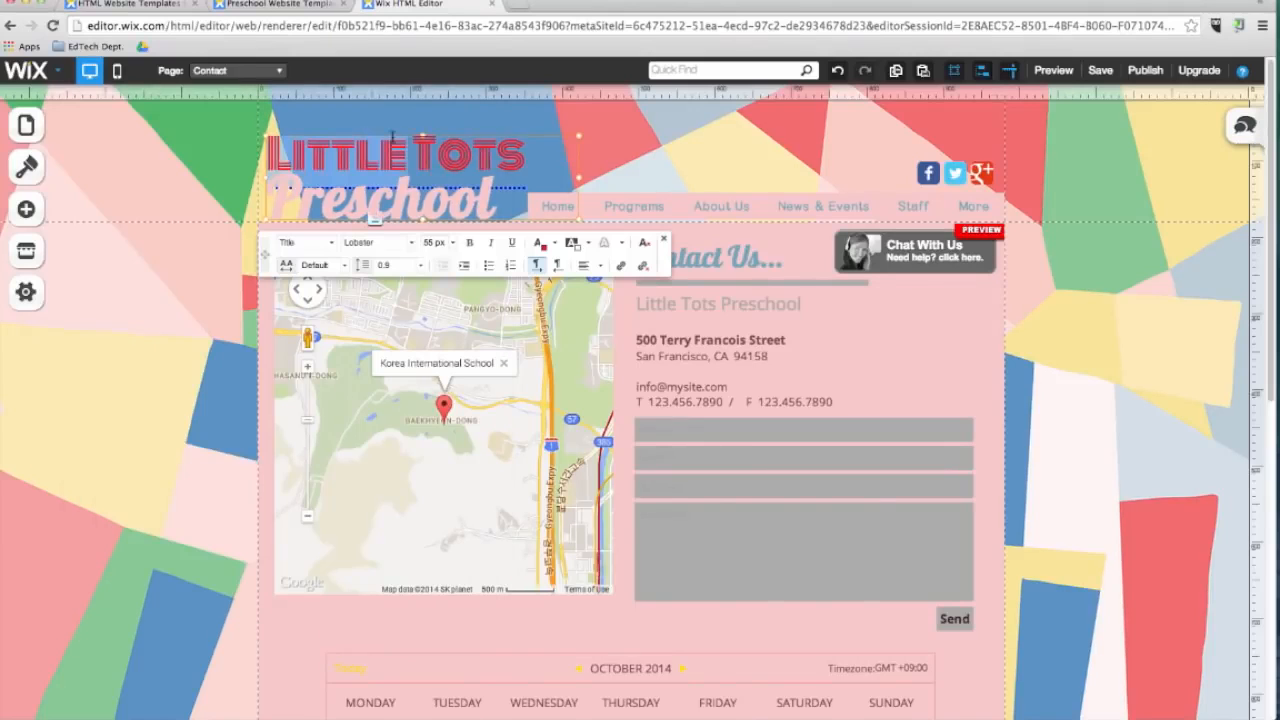
text(Mr.Lee's)
double_click(317, 205)
text(Class)
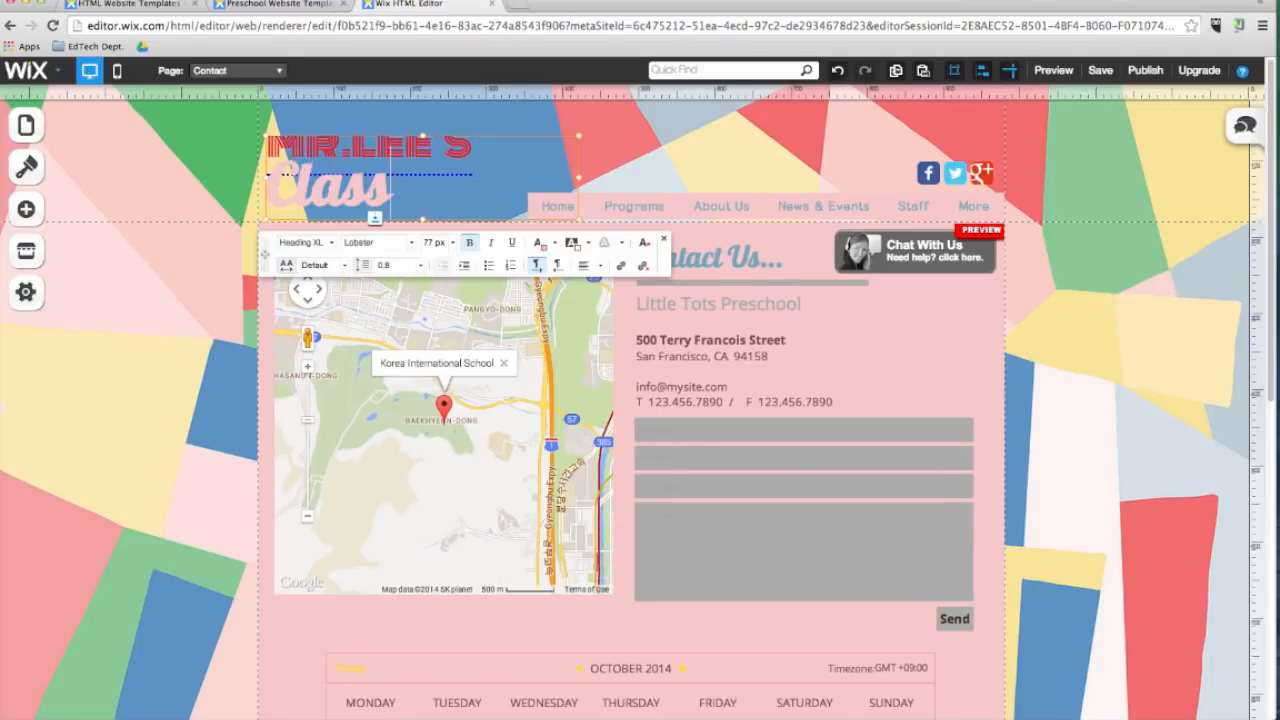
text(Site)
click(171, 333)
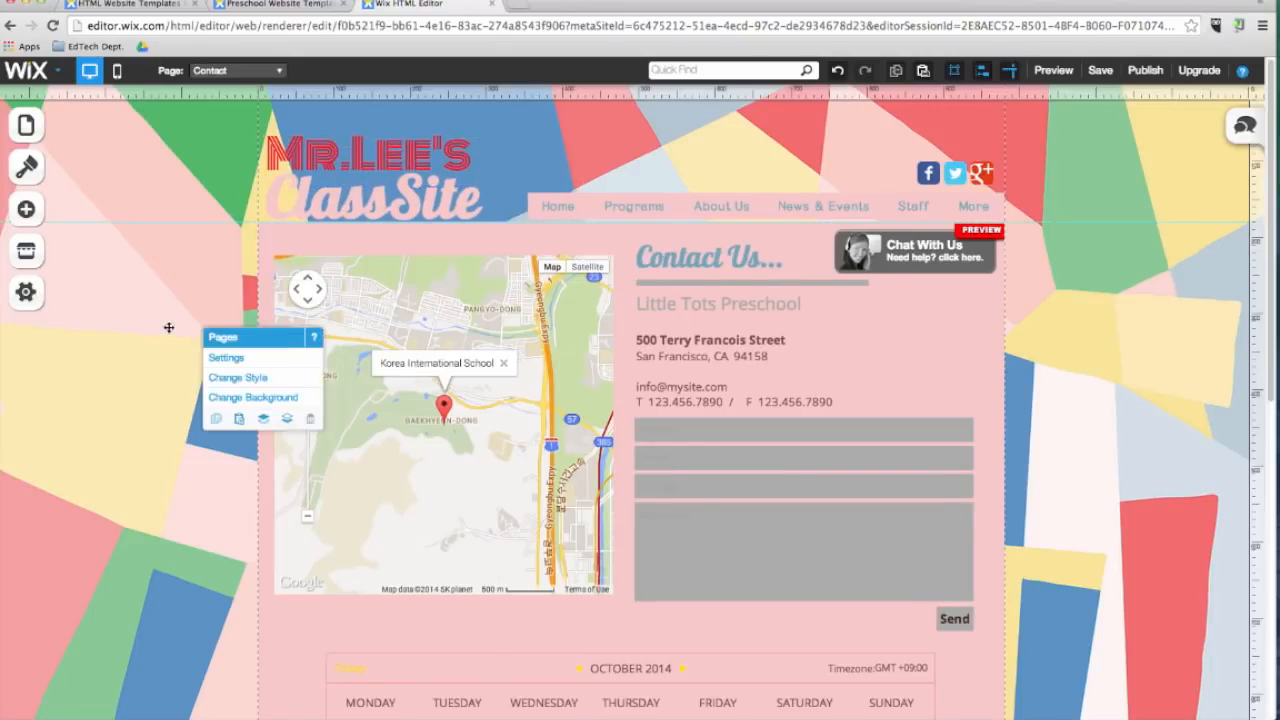
Step: Save and publish the site, then open the live site in a new tab
click(1100, 72)
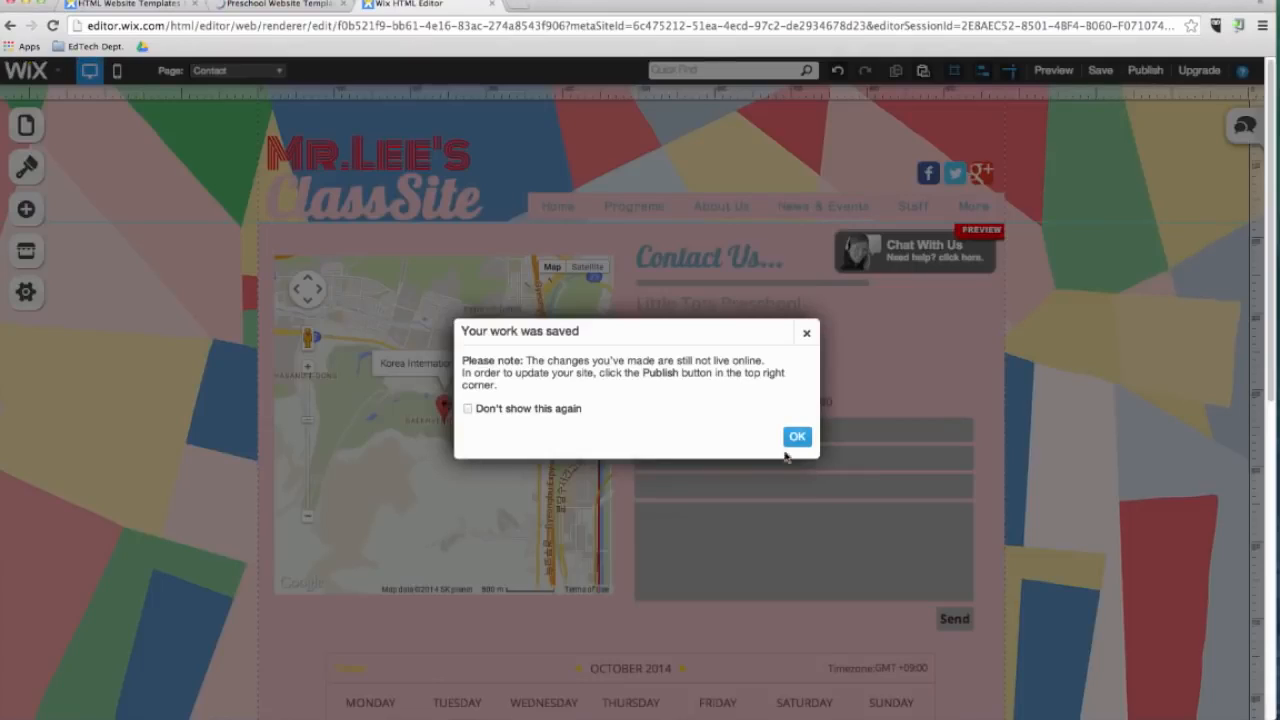
click(799, 437)
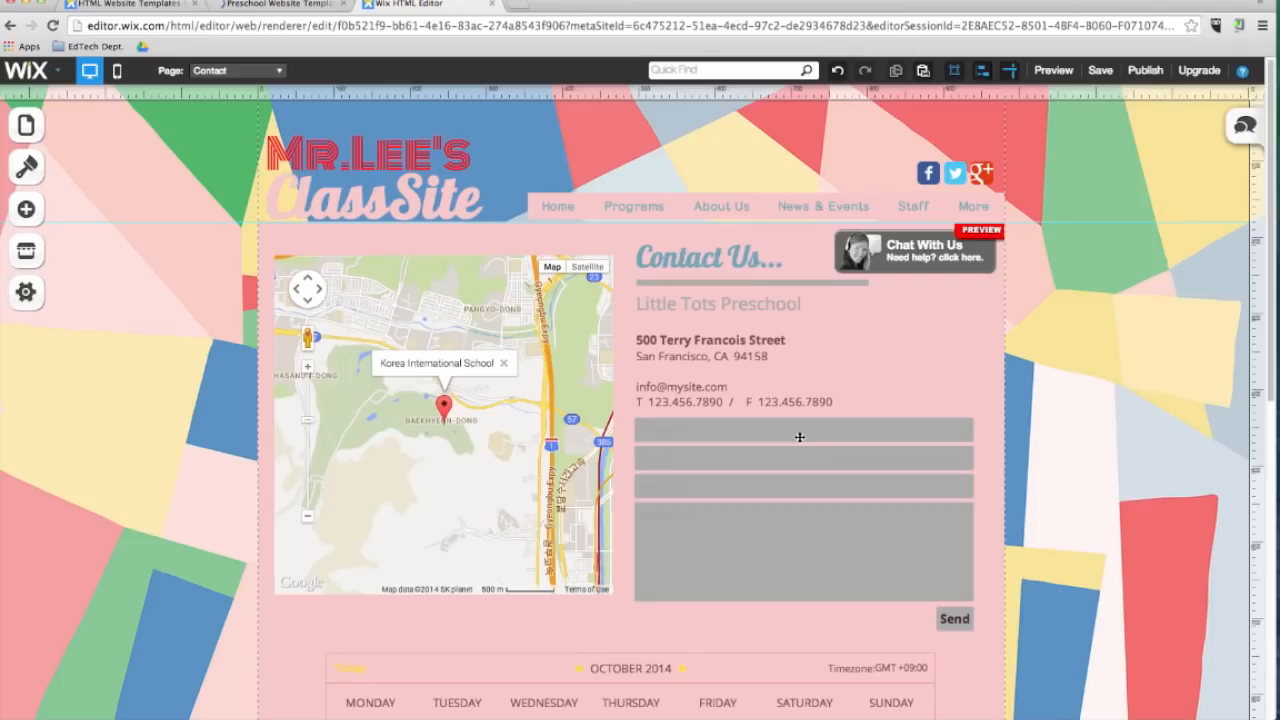
click(1145, 70)
click(630, 330)
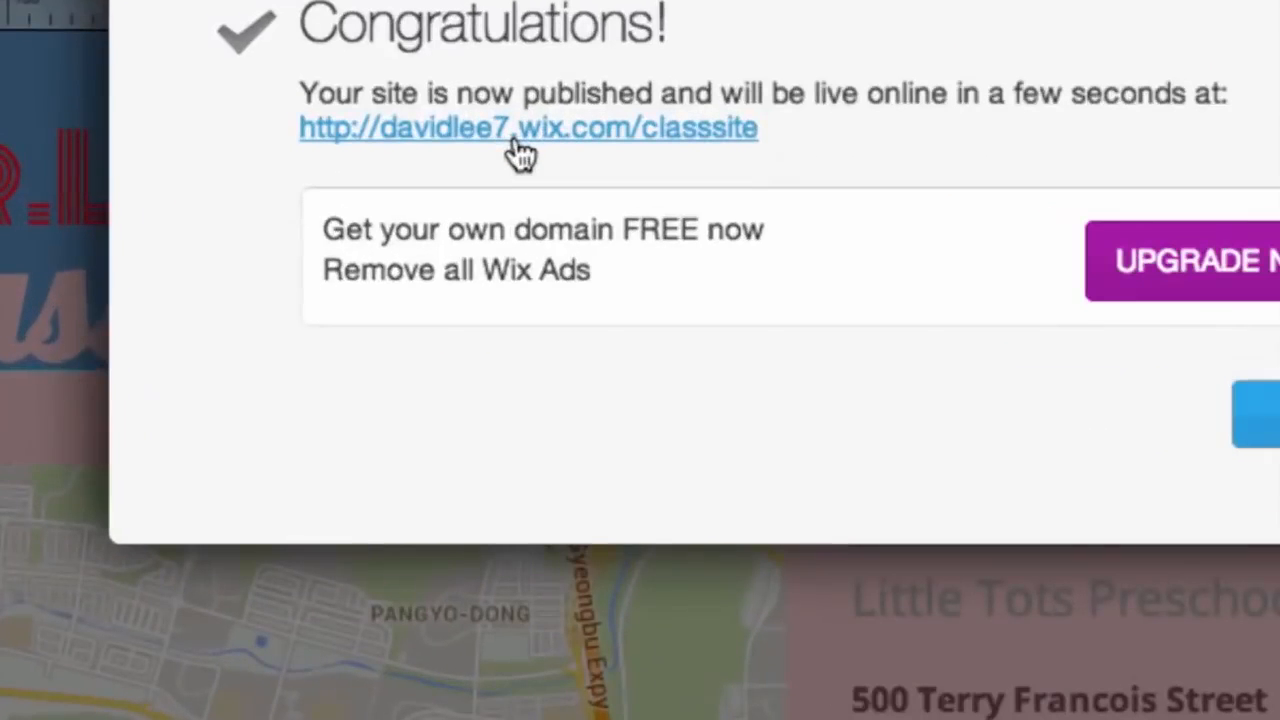
click(517, 148)
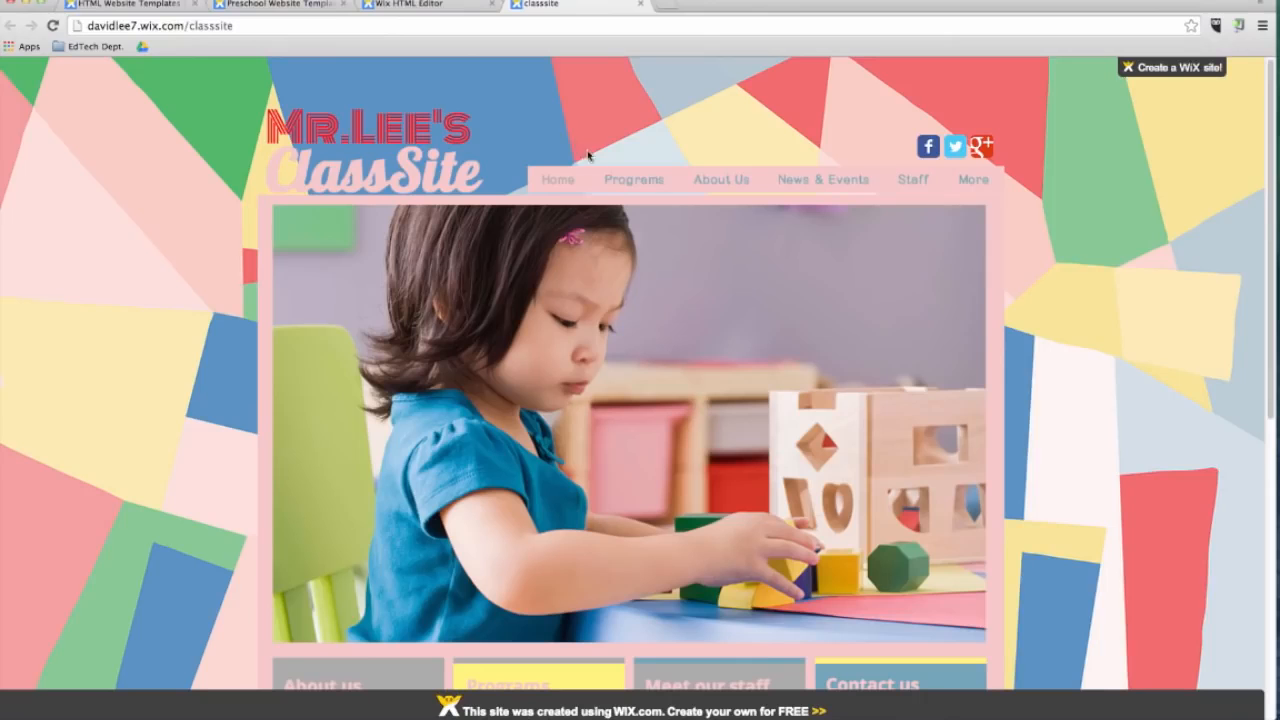
Step: Open the live site's Gallery page, then enter the class's custom .org domain in the address bar
click(718, 180)
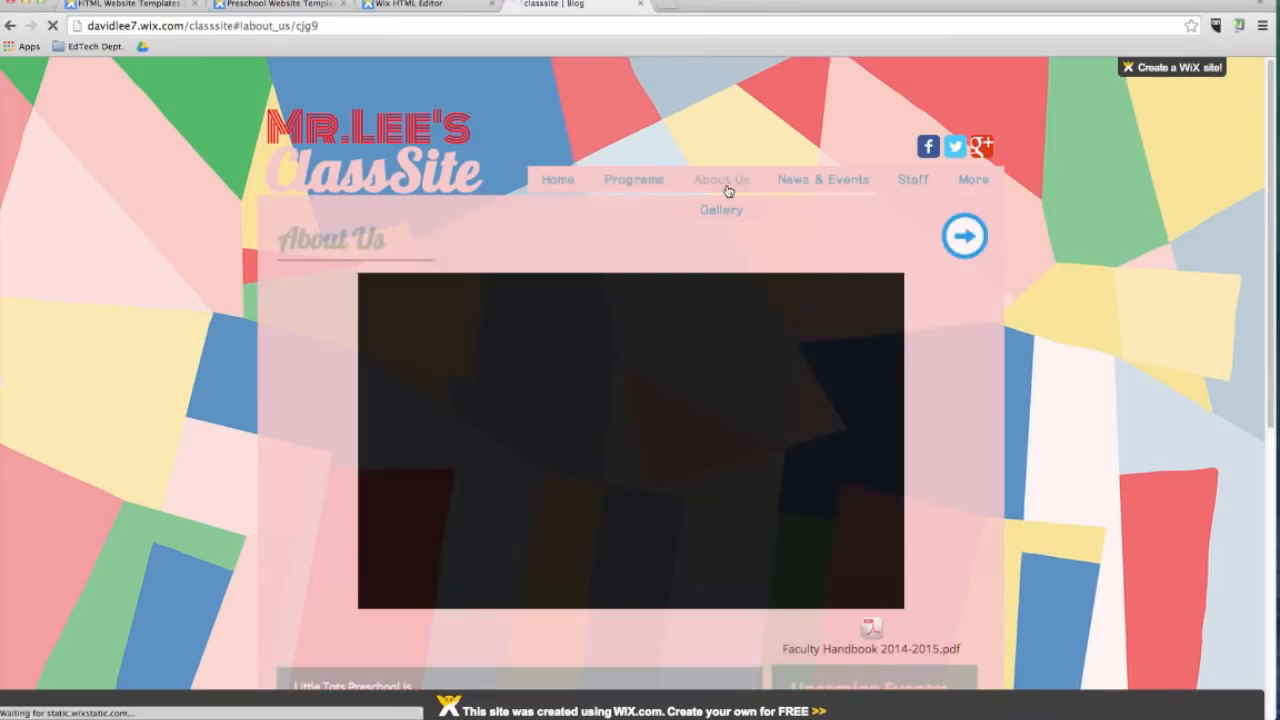
click(721, 212)
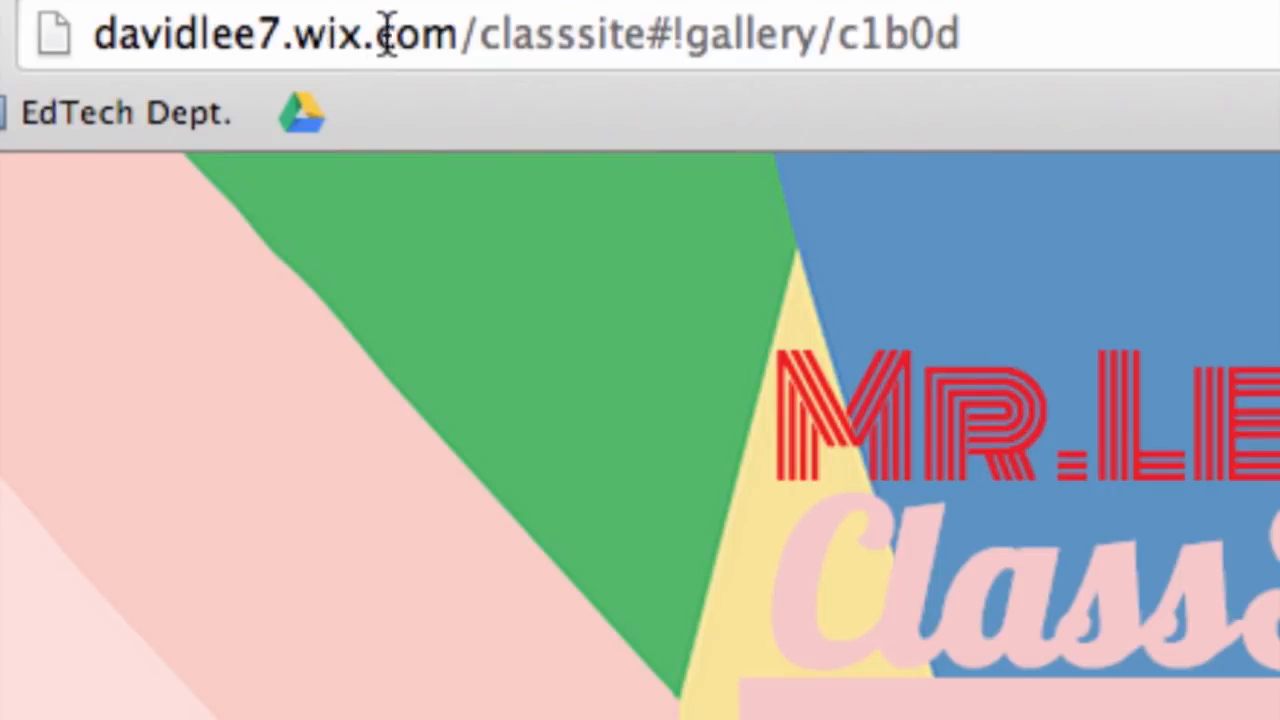
drag(292, 37, 470, 40)
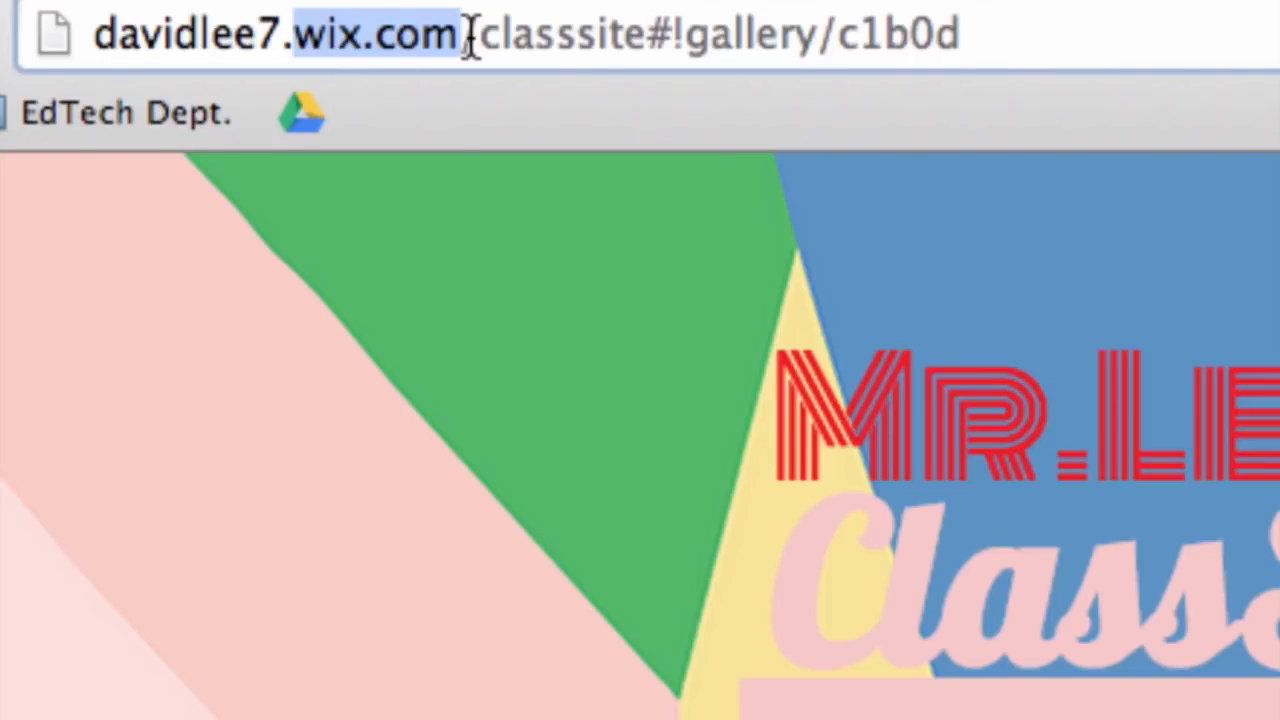
click(470, 40)
key(super+a)
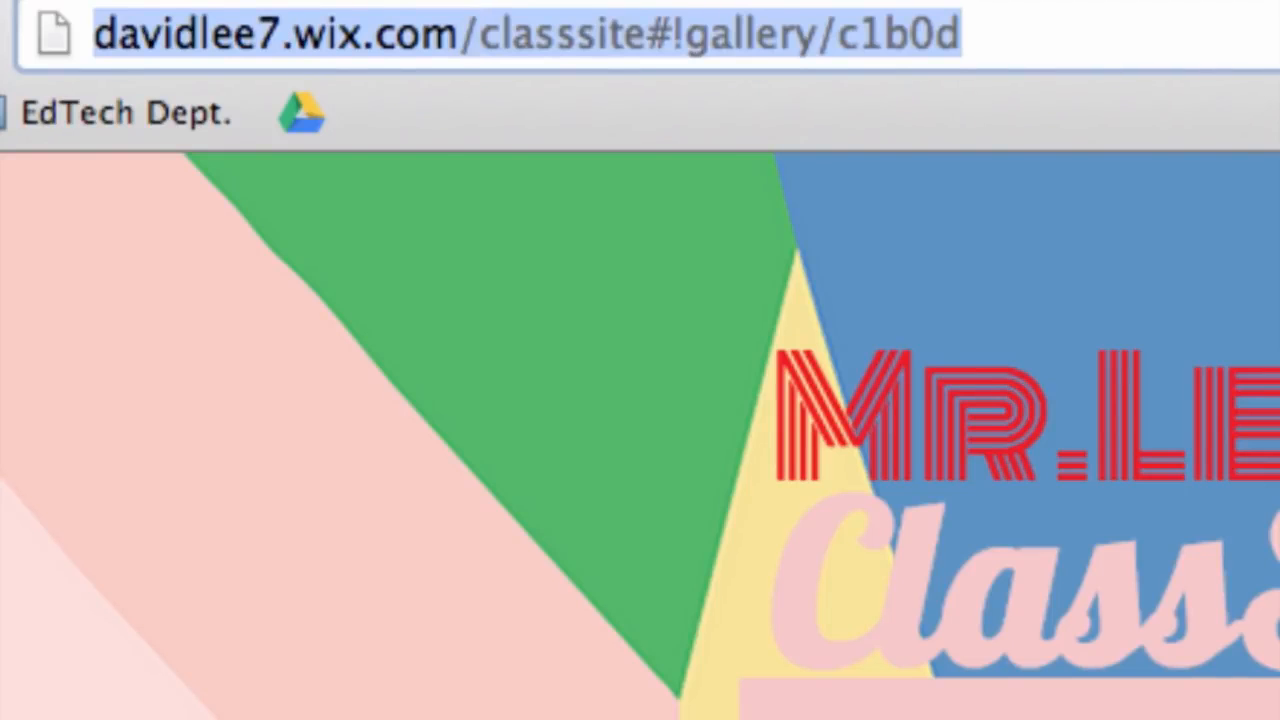
text(davidleeedte)
key(BackSpace)
text(dtech.org)
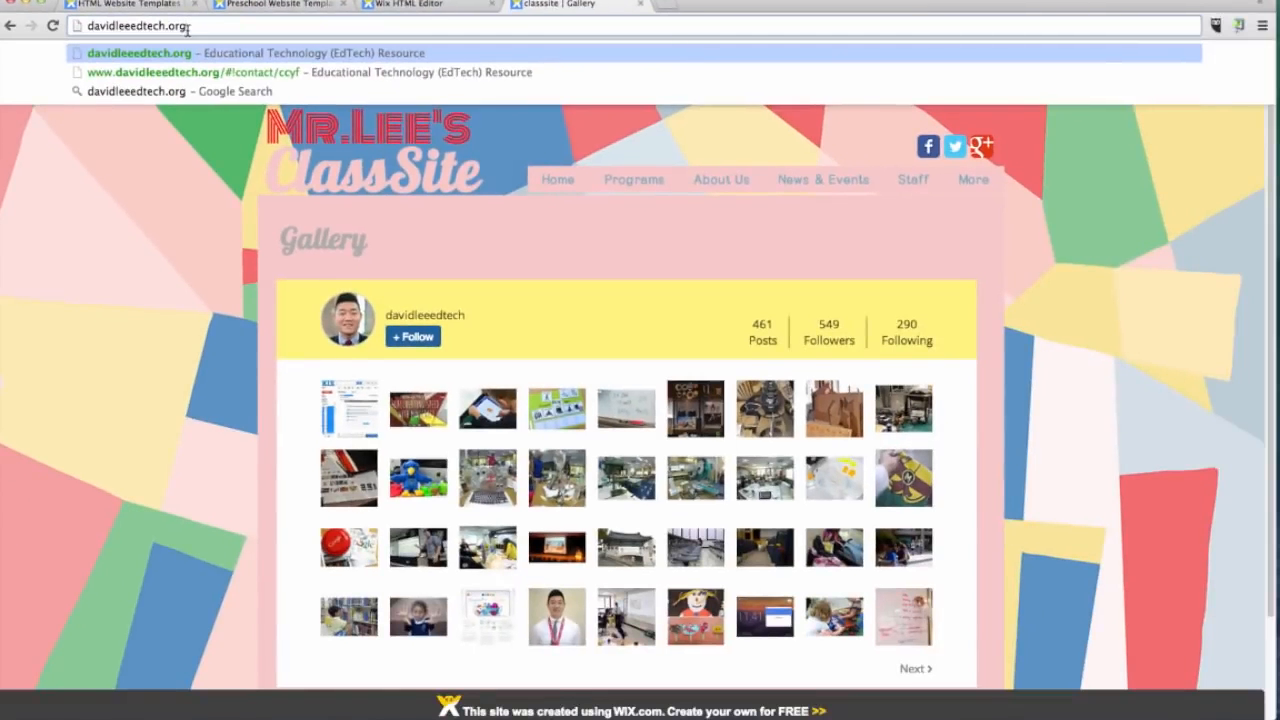
Step: Load the live Gallery page at the custom .org domain, then return to the editor
key(Return)
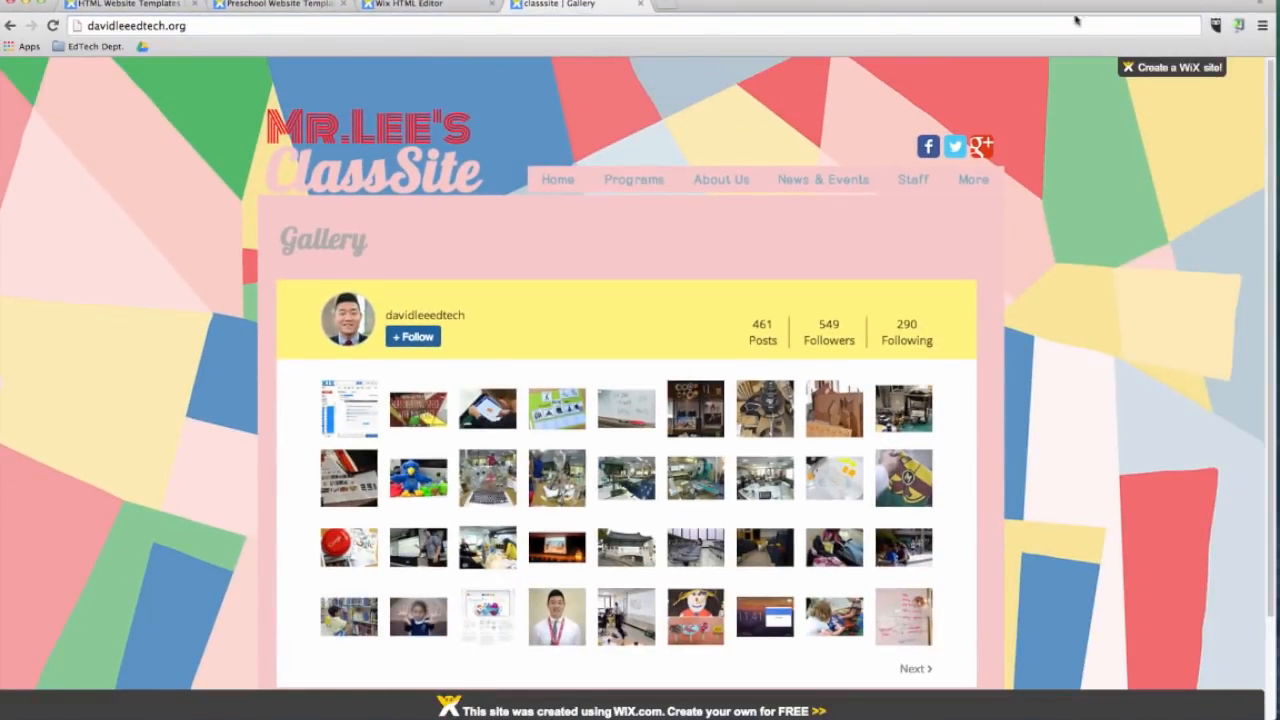
mouse_move(1243, 83)
click(457, 5)
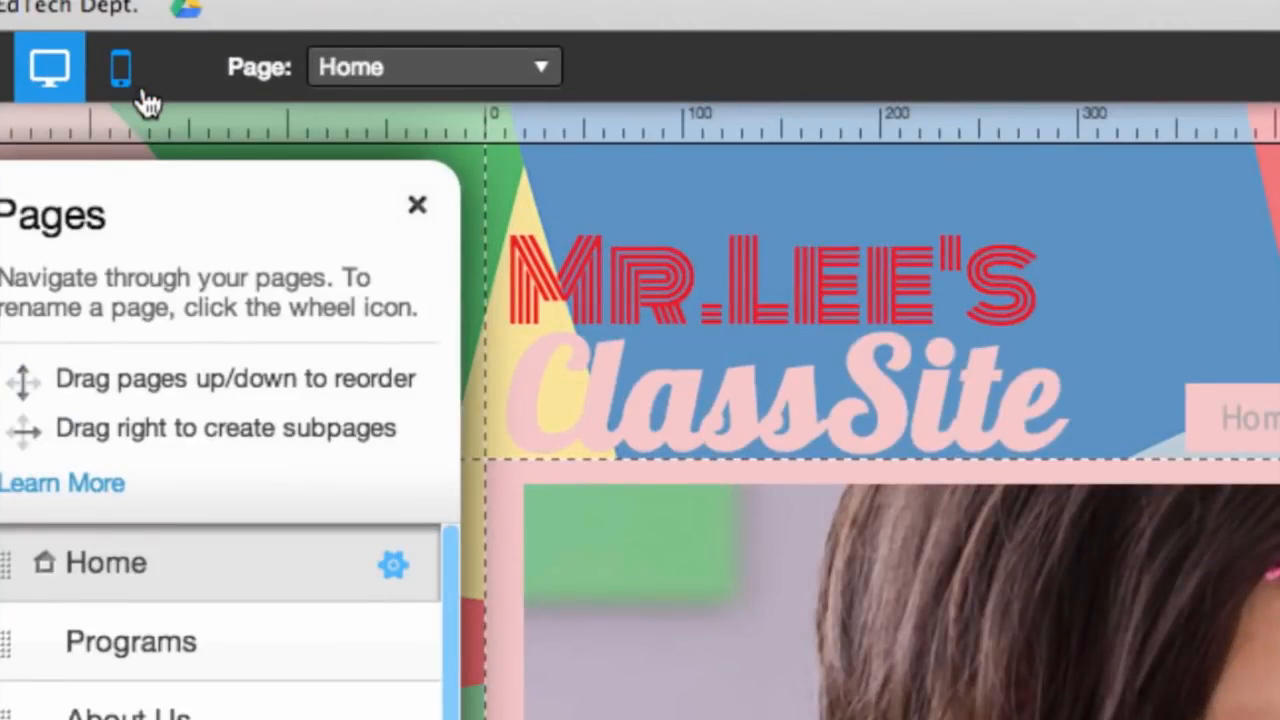
Step: In the mobile editor, move the social icons to the header's right edge
click(136, 84)
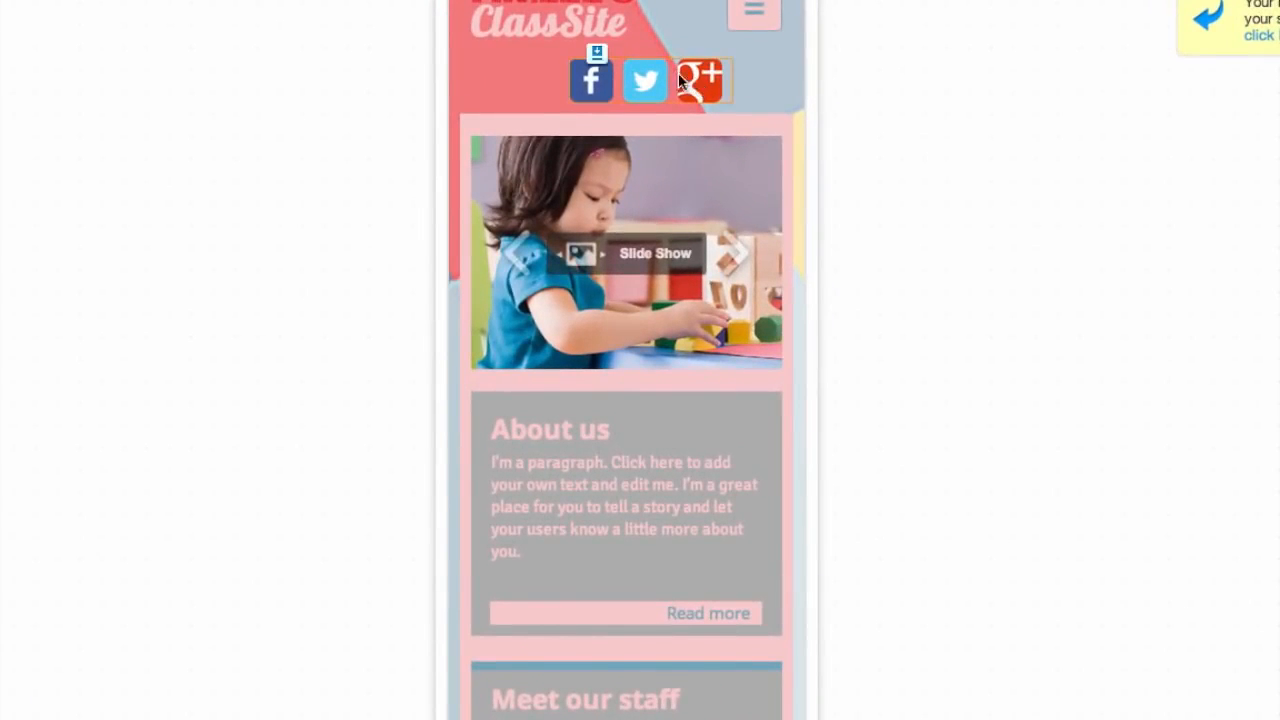
click(697, 85)
drag(698, 85, 760, 81)
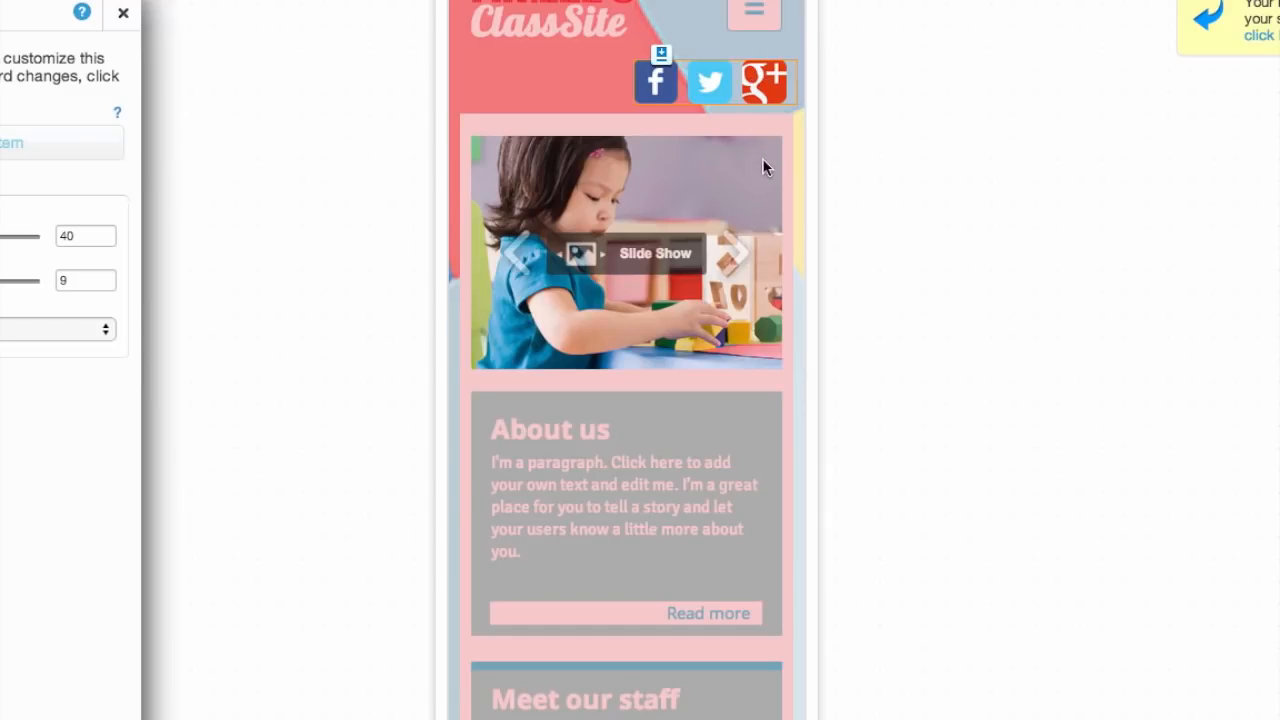
Step: Hide and then unhide the slideshow on mobile, and preview the mobile site
click(637, 329)
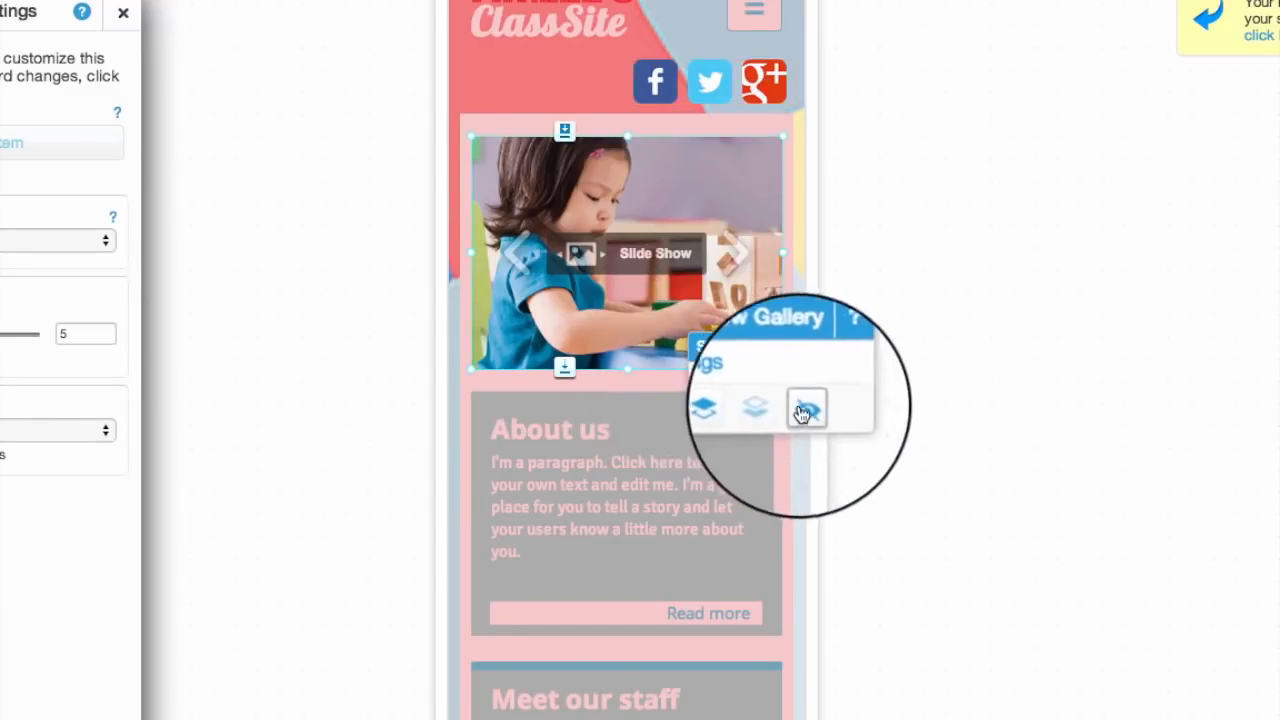
click(806, 412)
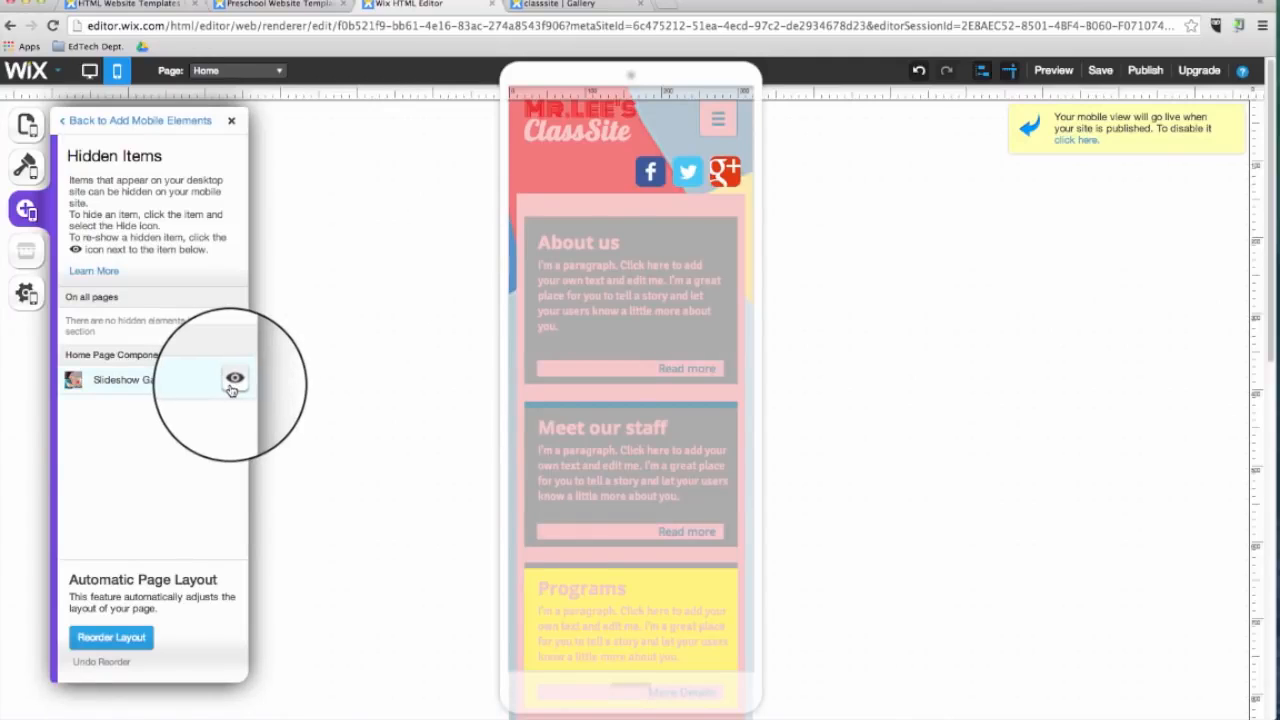
click(234, 379)
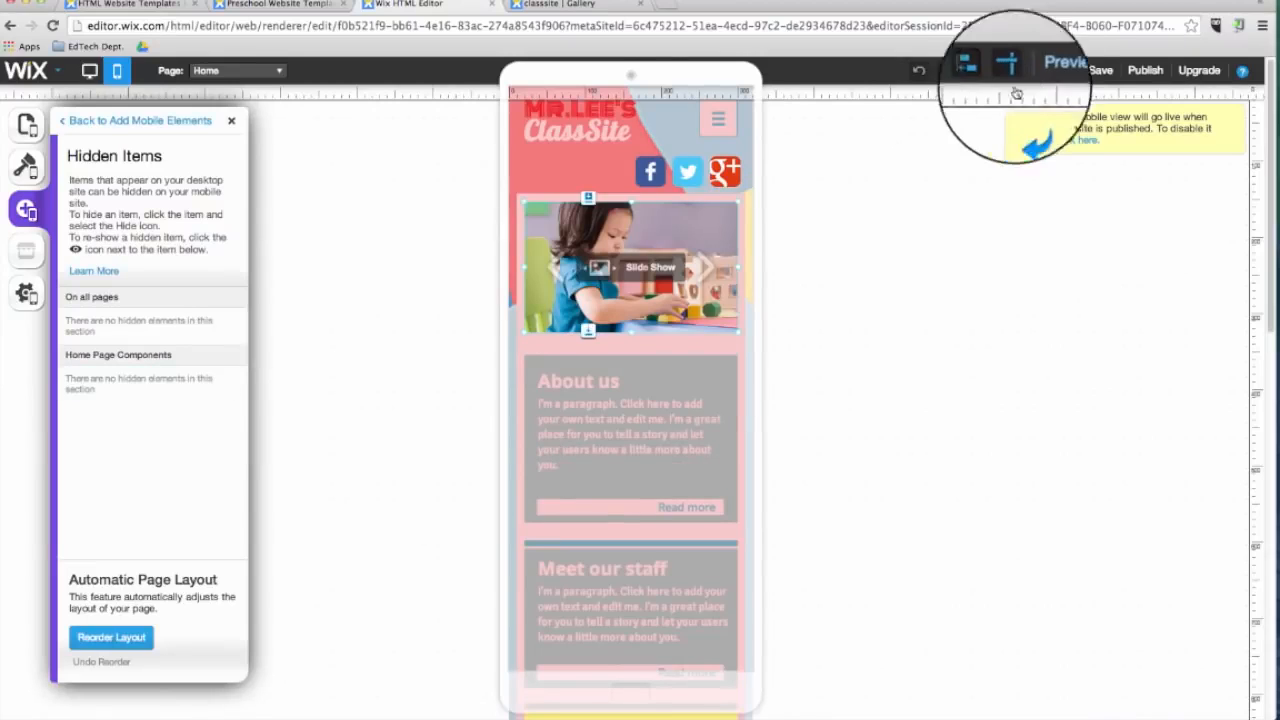
click(1054, 72)
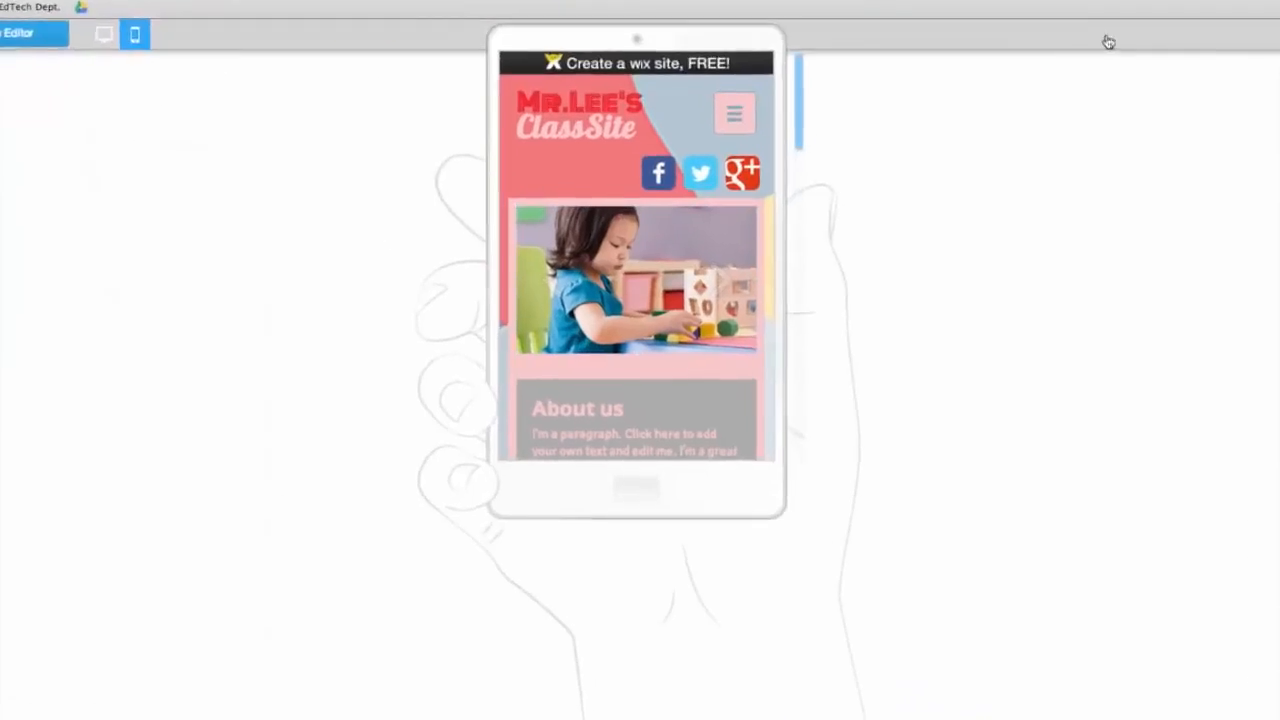
Step: Scroll the mobile preview and open the Gallery page from its menu
scroll(731, 178, down, 3)
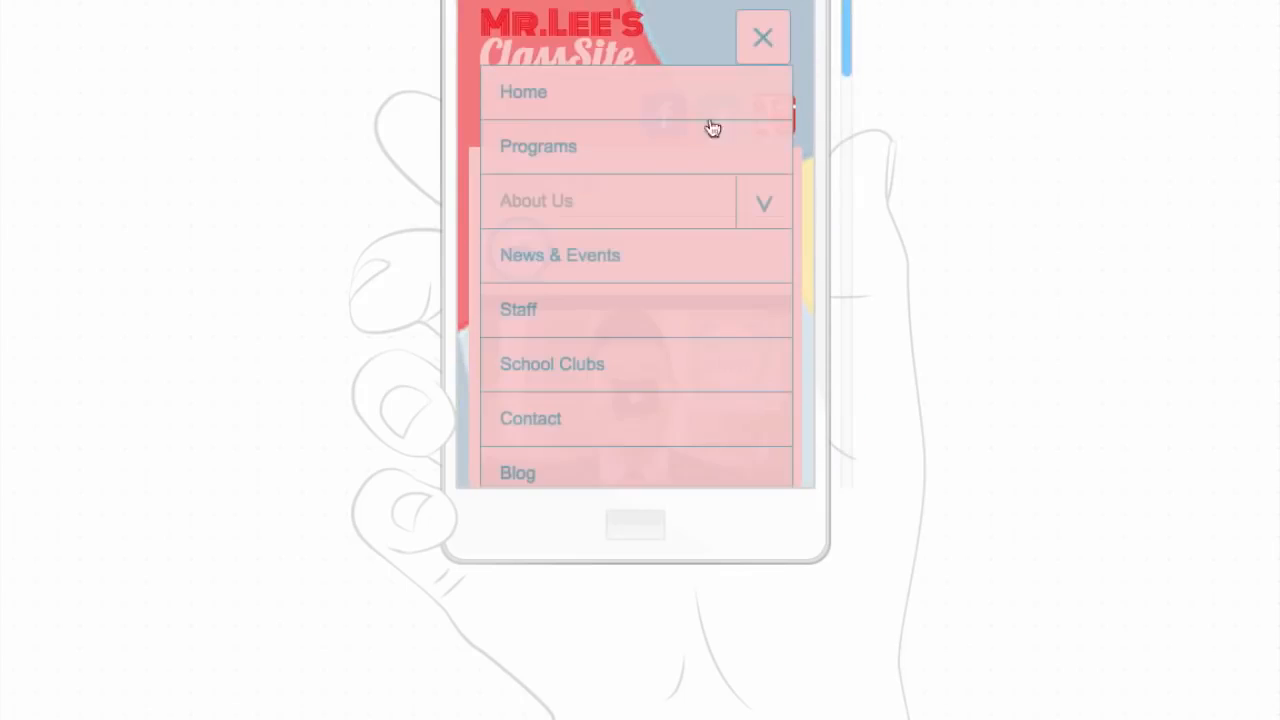
scroll(560, 383, down, 4)
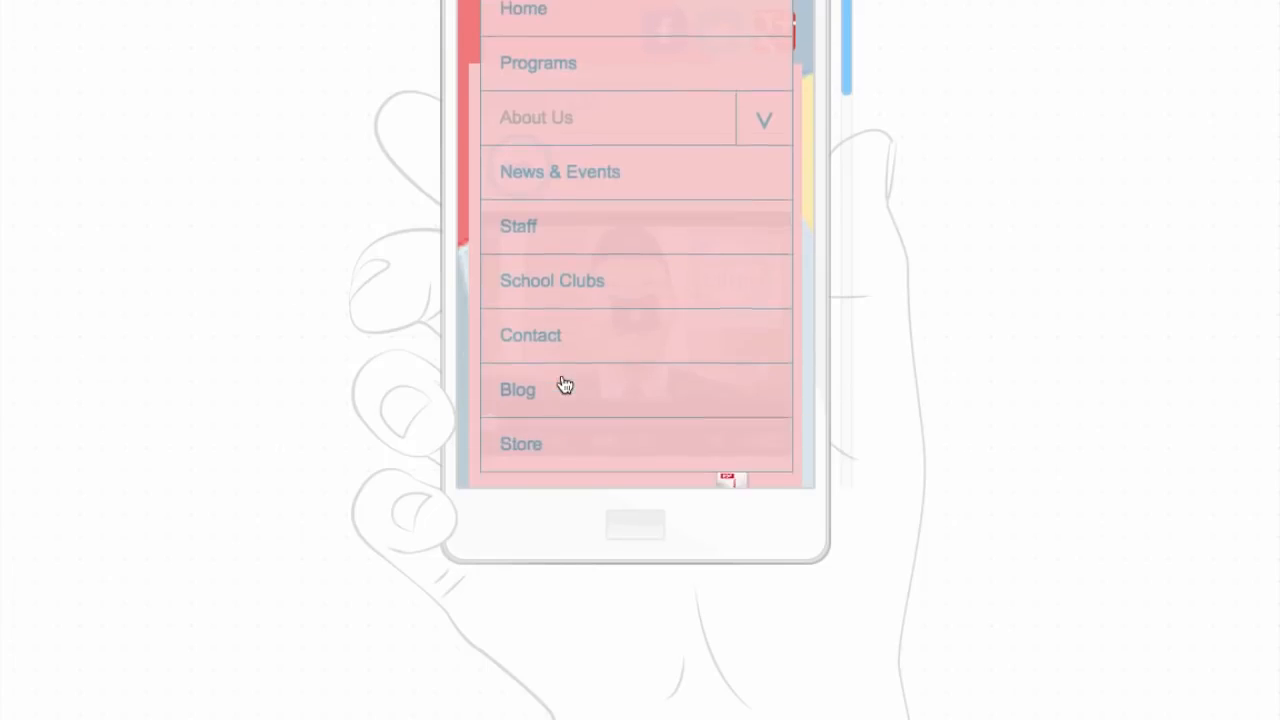
scroll(599, 274, up, 3)
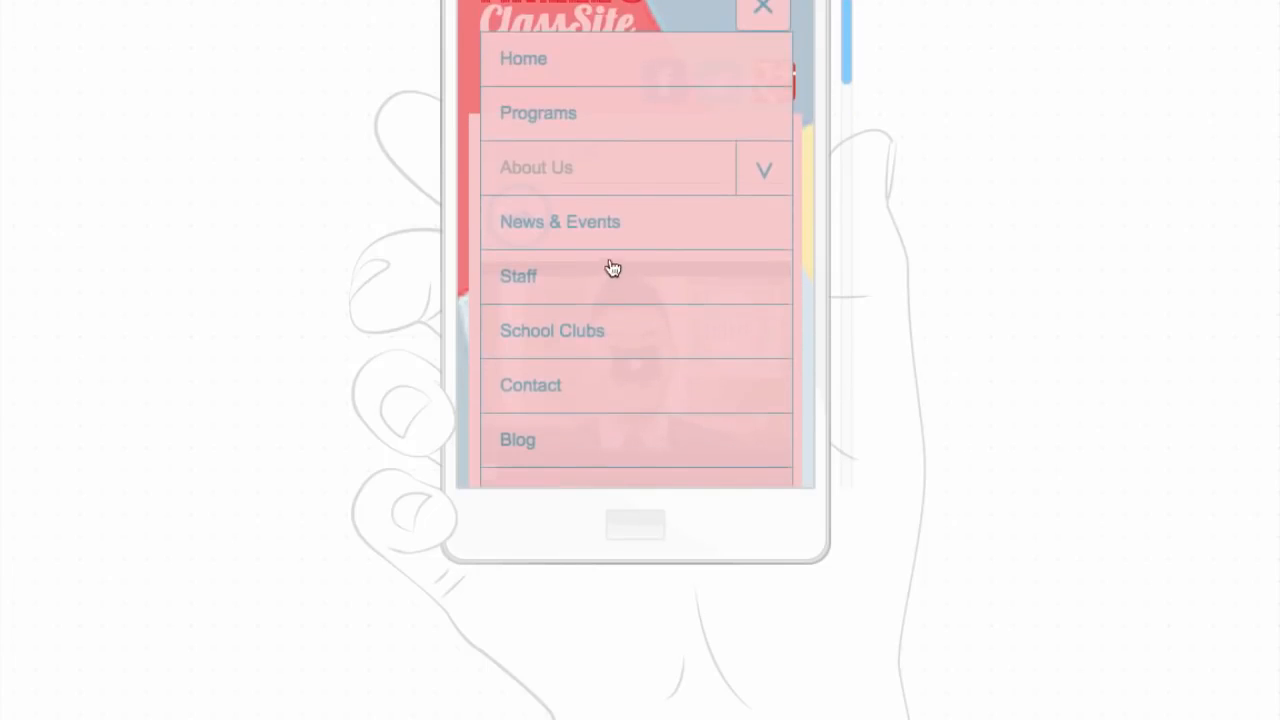
click(529, 234)
mouse_move(847, 43)
mouse_down()
mouse_move(834, 271)
mouse_move(849, 23)
mouse_up()
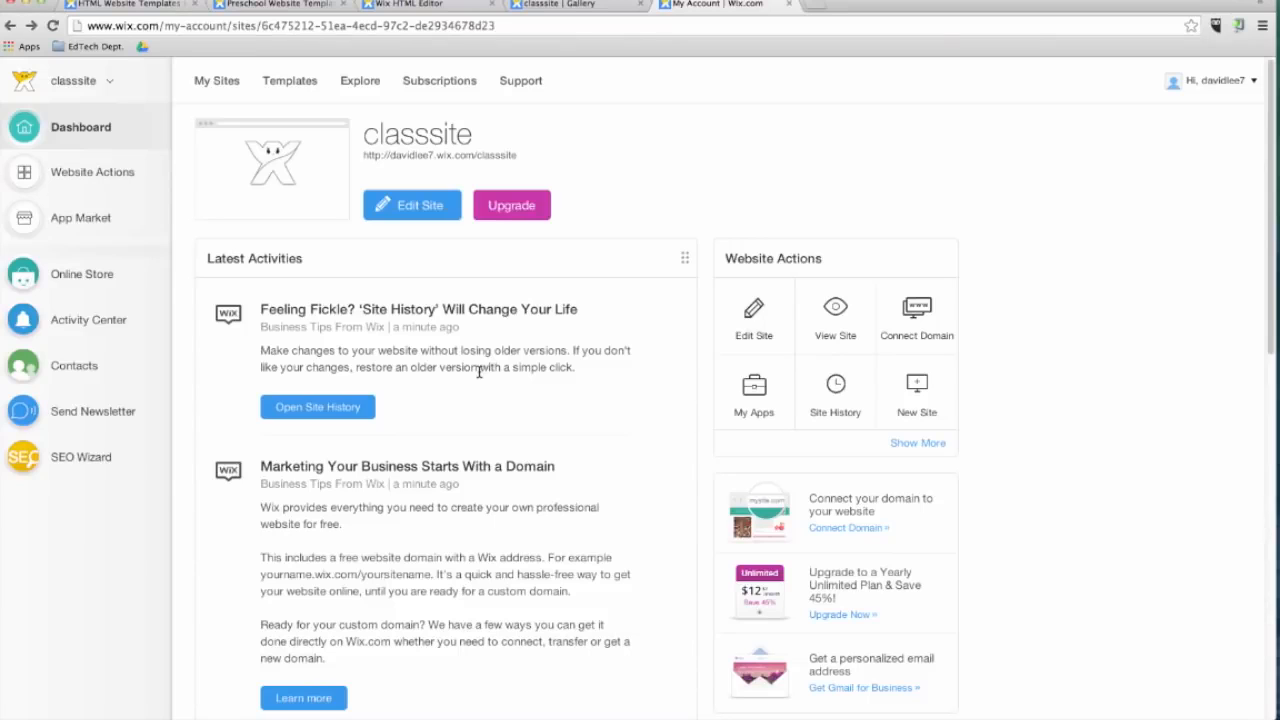
Step: Compare the premium plans, select the Unlimited yearly plan at $12.42/month, then return to the classsite dashboard
click(530, 219)
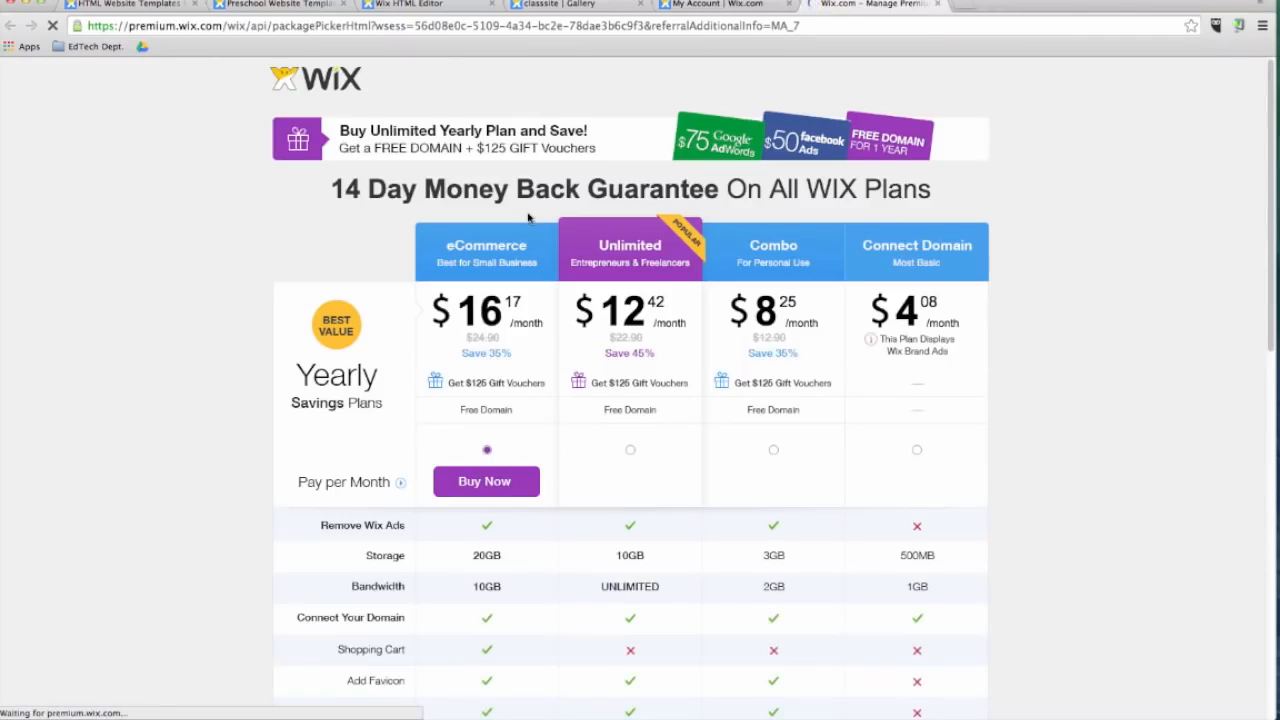
scroll(538, 320, down, 1)
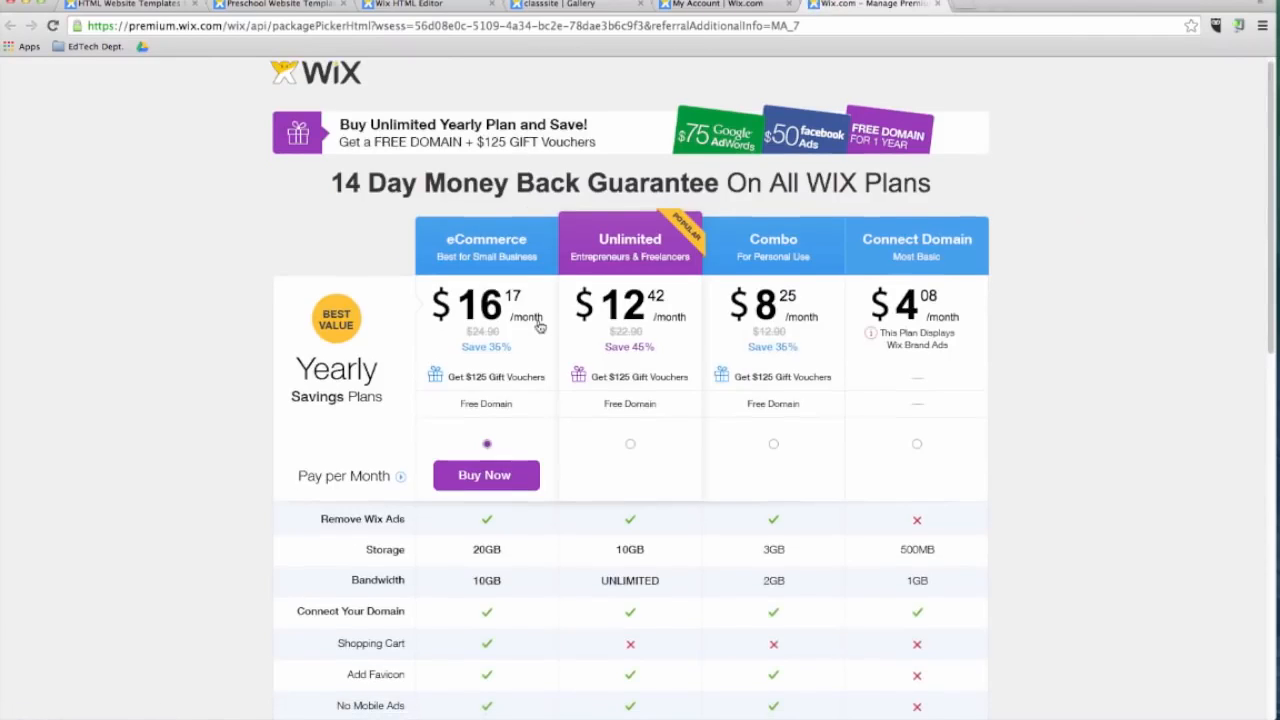
click(629, 446)
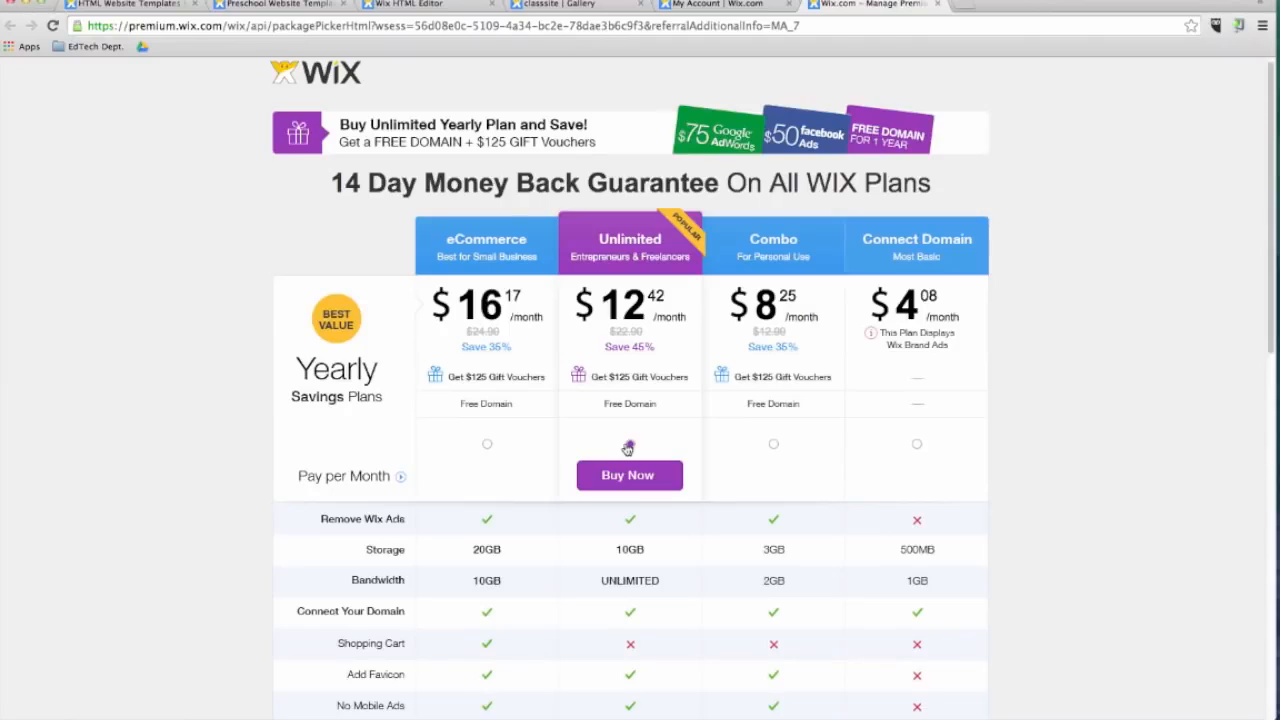
click(628, 447)
click(728, 5)
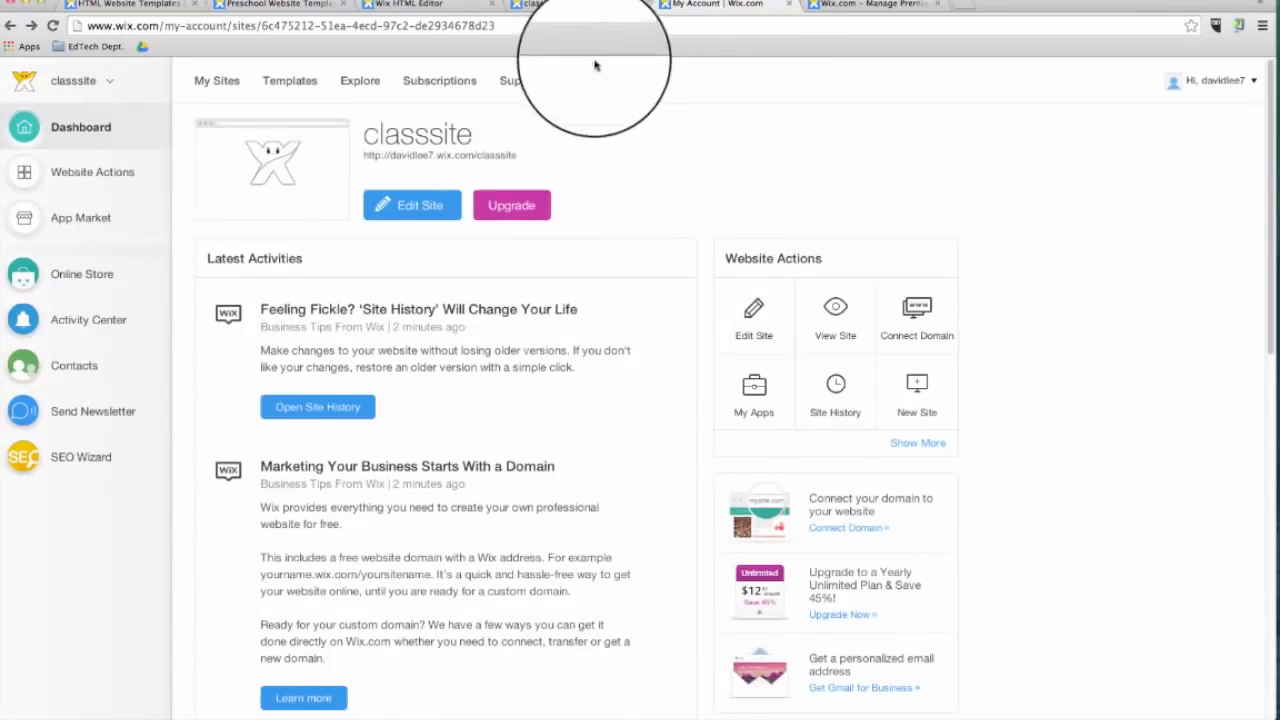
Step: Search the Help Center for 'how to add animation to my site' and play the animations FAQ video
click(540, 91)
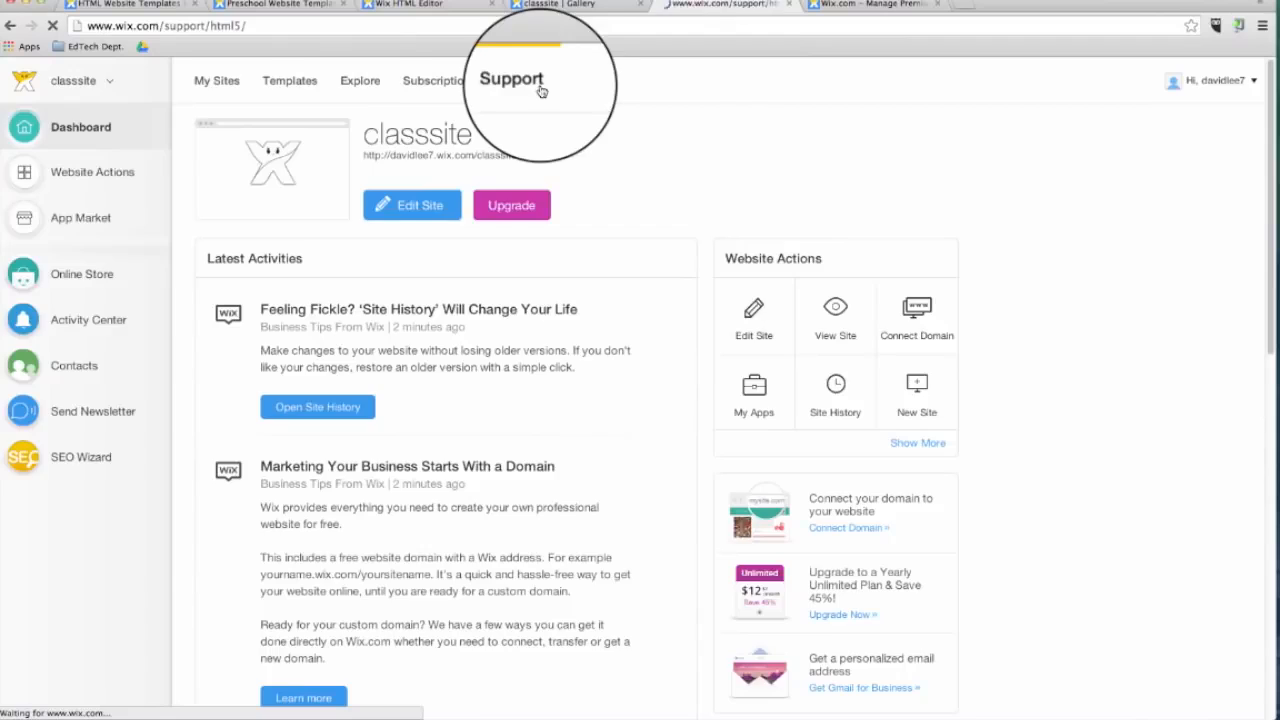
text(how to add animation to my site)
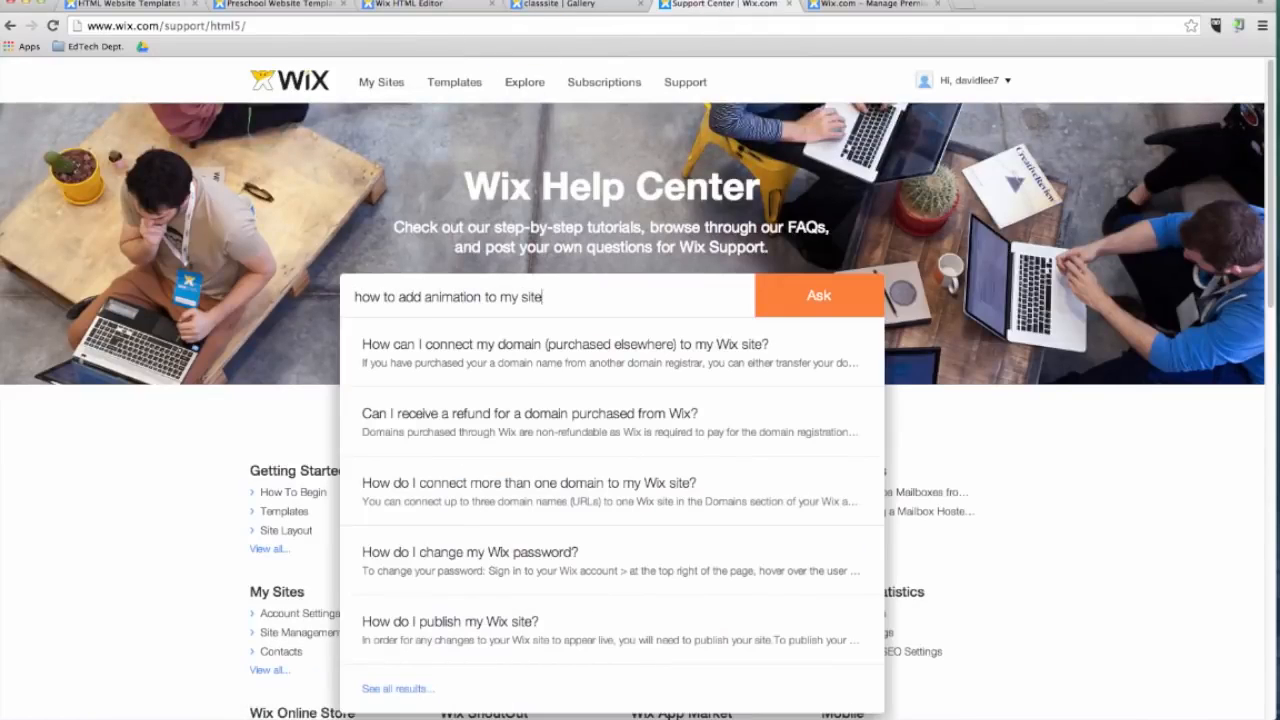
click(572, 418)
scroll(503, 329, down, 5)
click(503, 329)
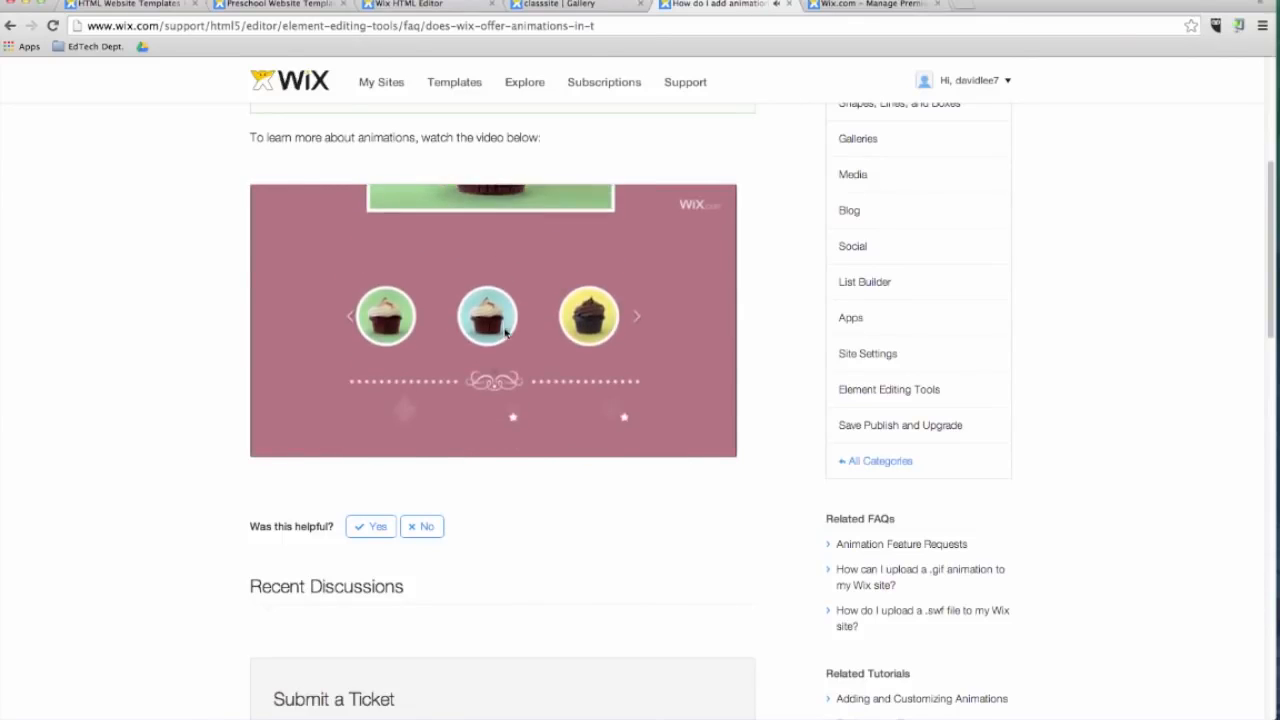
Step: Browse the support forum, then the Wix Blog's recent articles
scroll(504, 333, down, 5)
scroll(504, 333, down, 10)
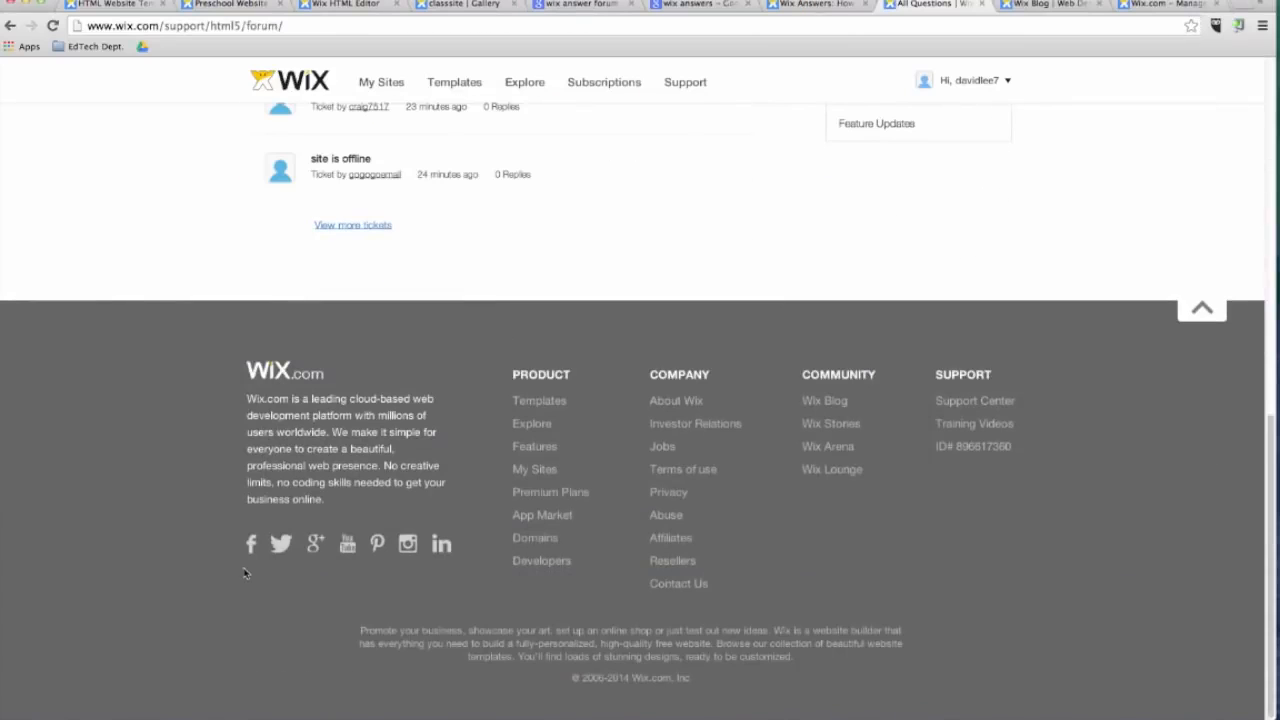
click(248, 566)
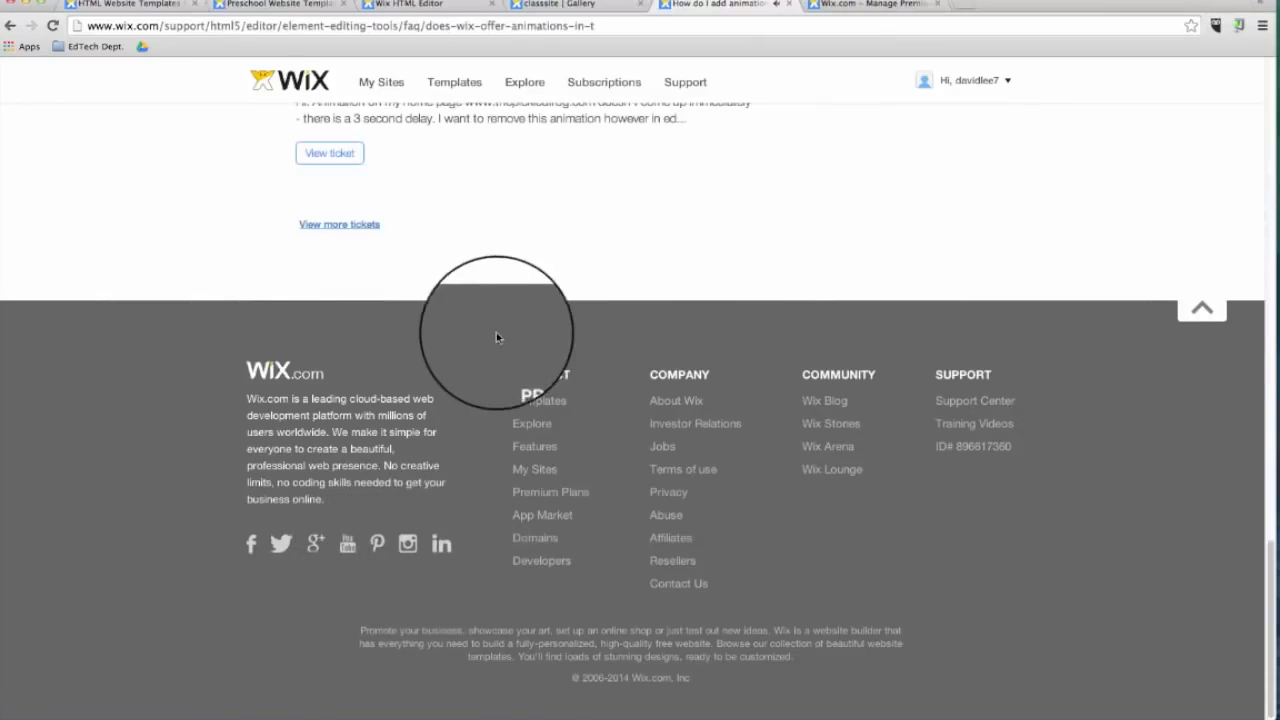
click(826, 401)
scroll(829, 480, down, 10)
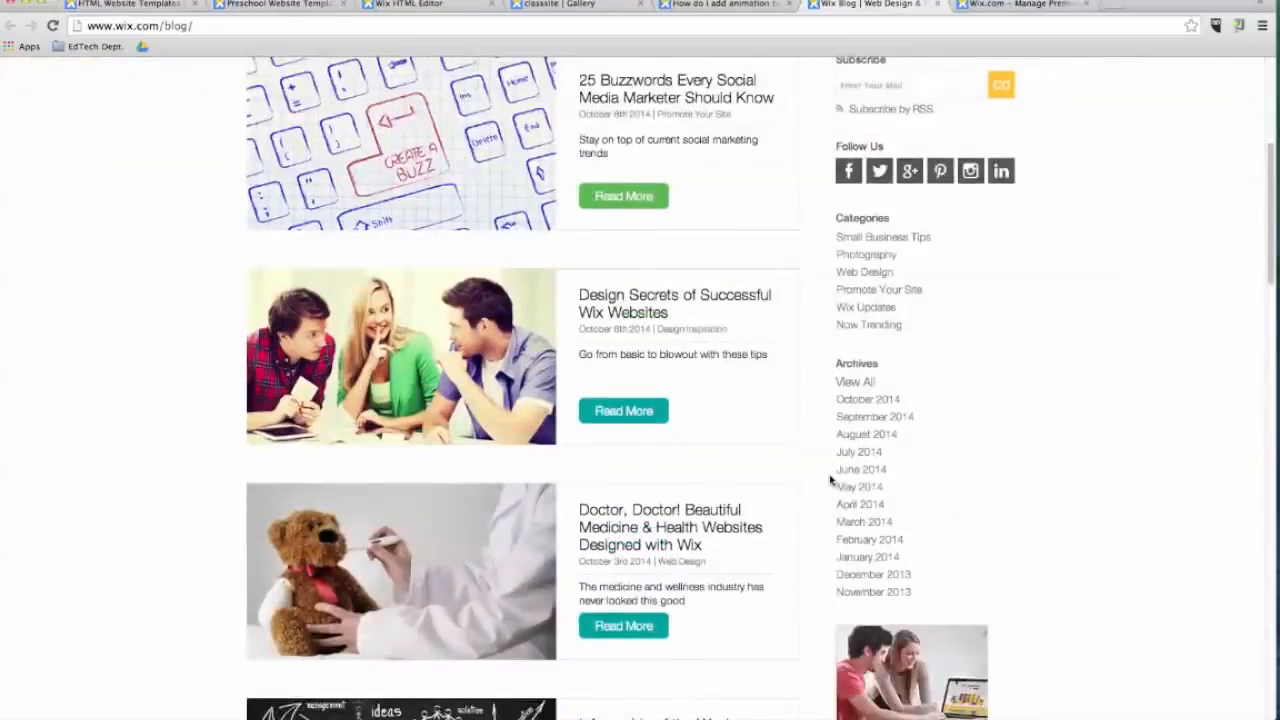